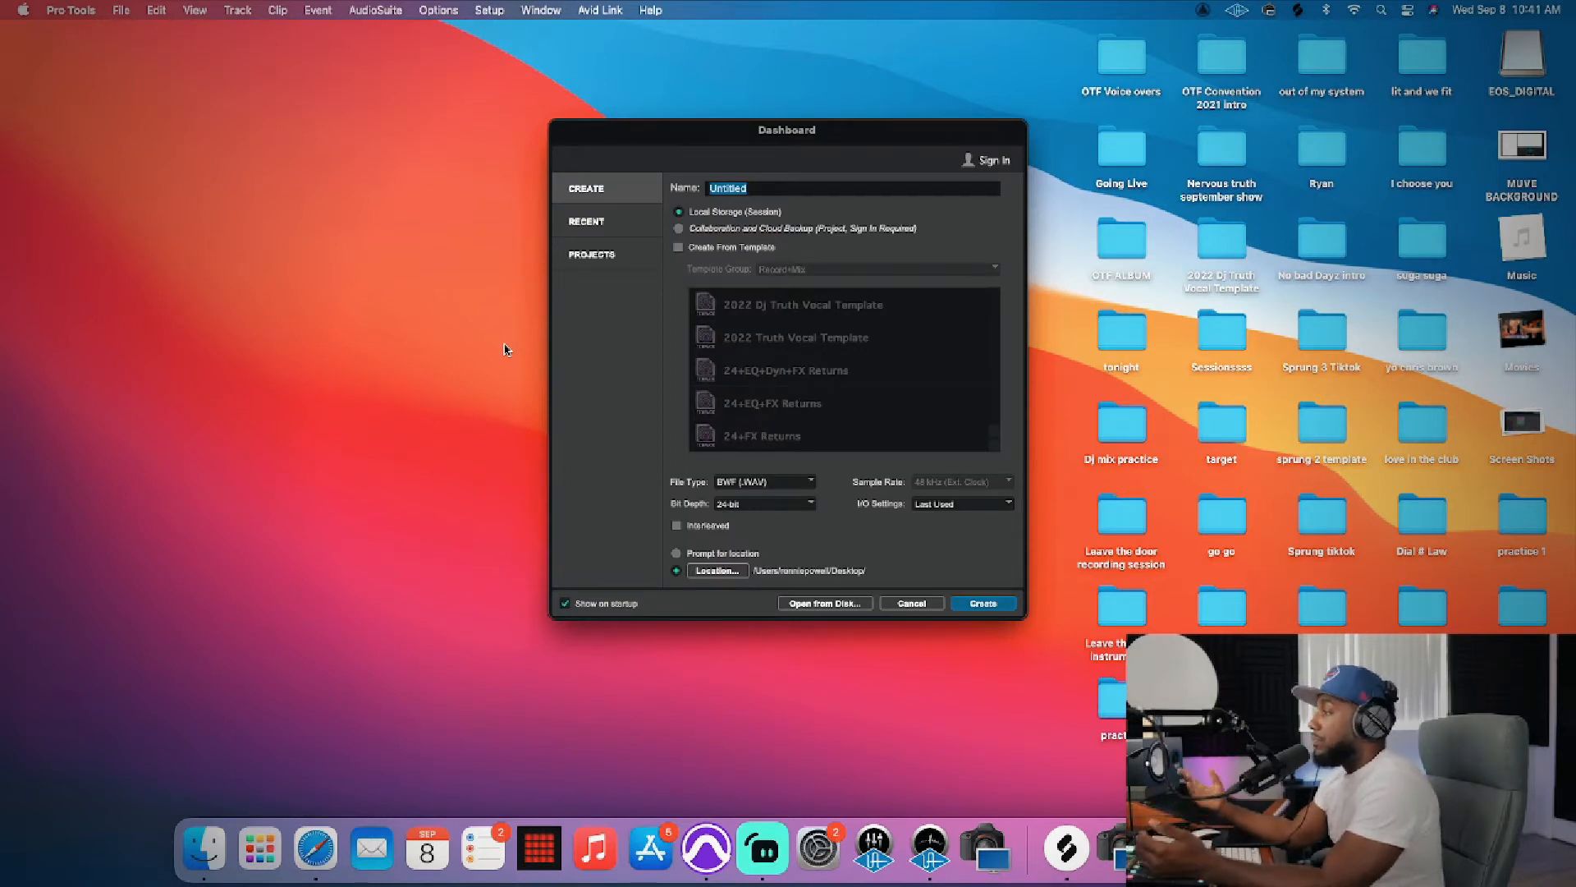
Step: Name the new local session "Practice Youtube"
mouse_move(886, 132)
left_mouse_down()
mouse_move(859, 136)
mouse_move(890, 135)
left_mouse_up()
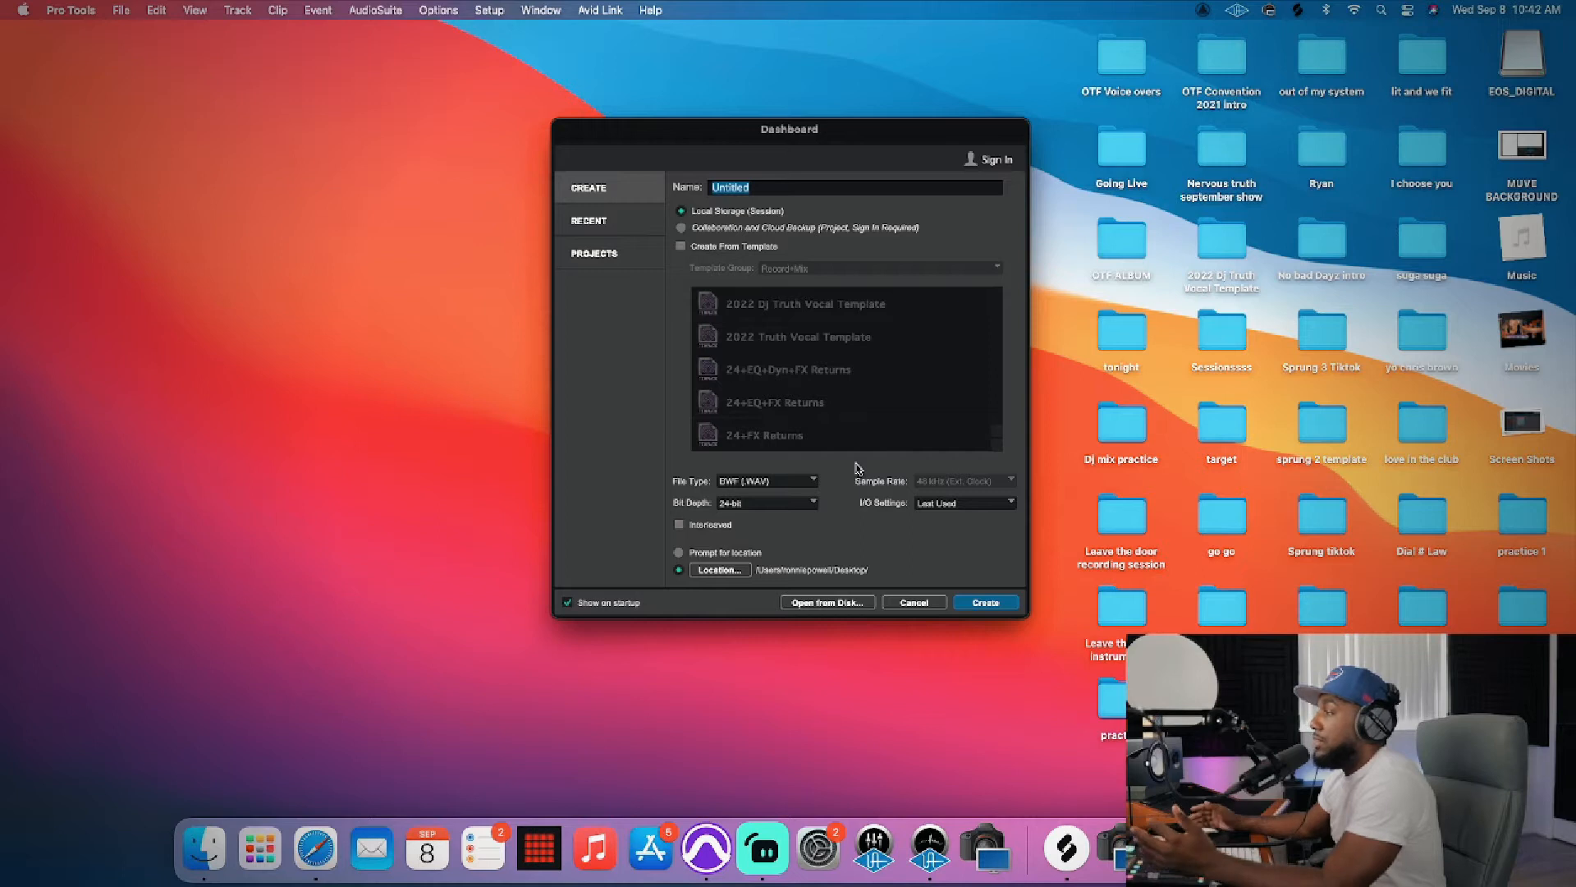
left_click(748, 189)
double_click(747, 189)
key("BackSpace")
type("Practice Youtube")
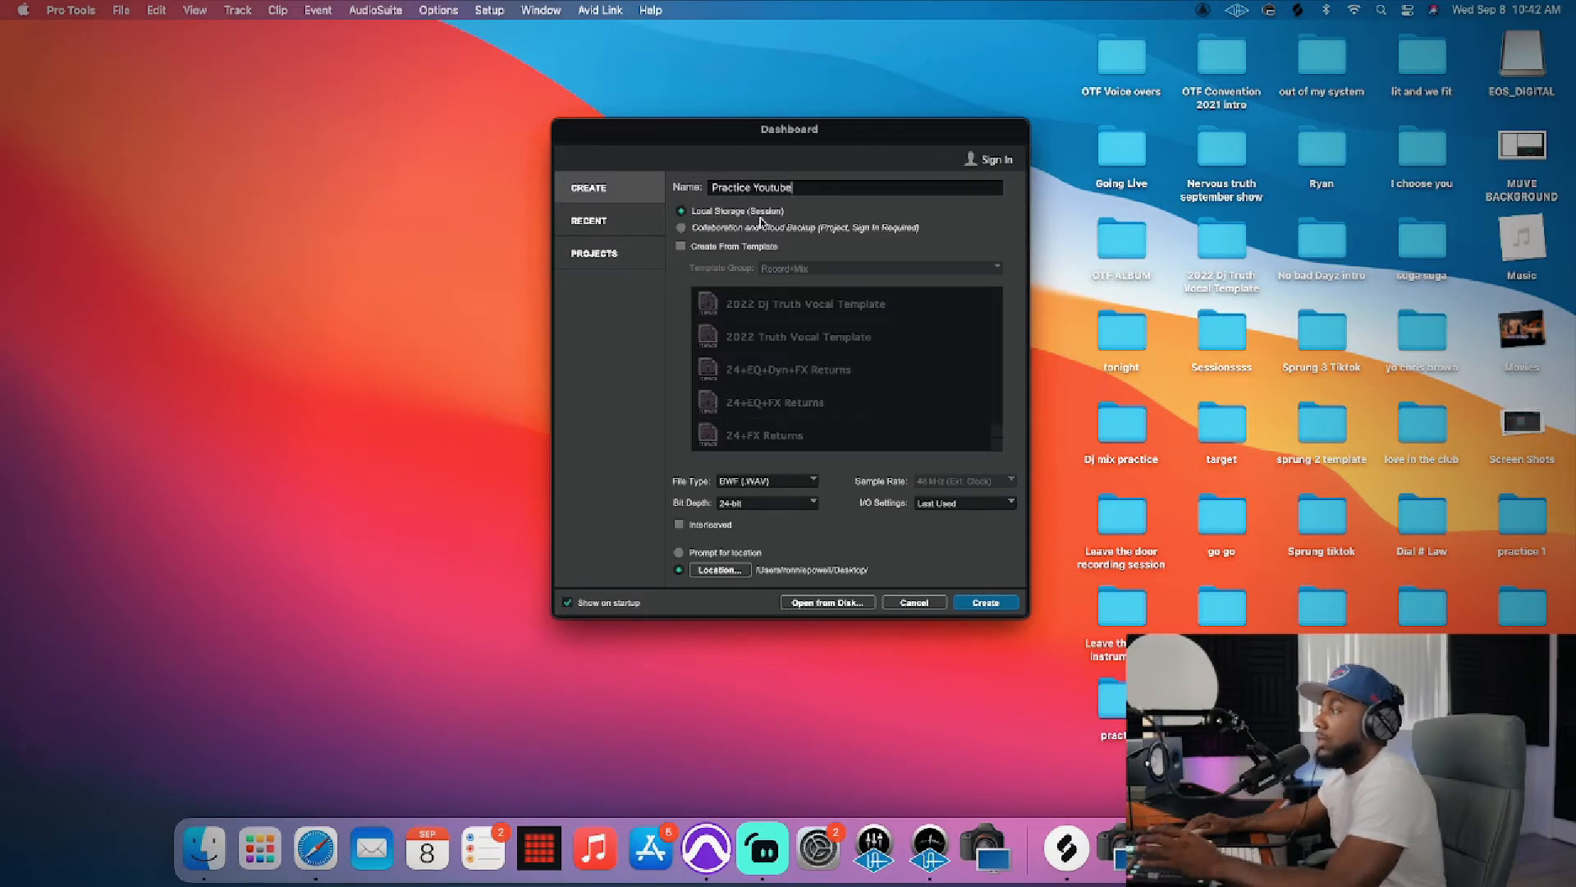
Step: Create the session without a template, using the BWF (.WAV) file type and 24-bit depth
left_click(681, 247)
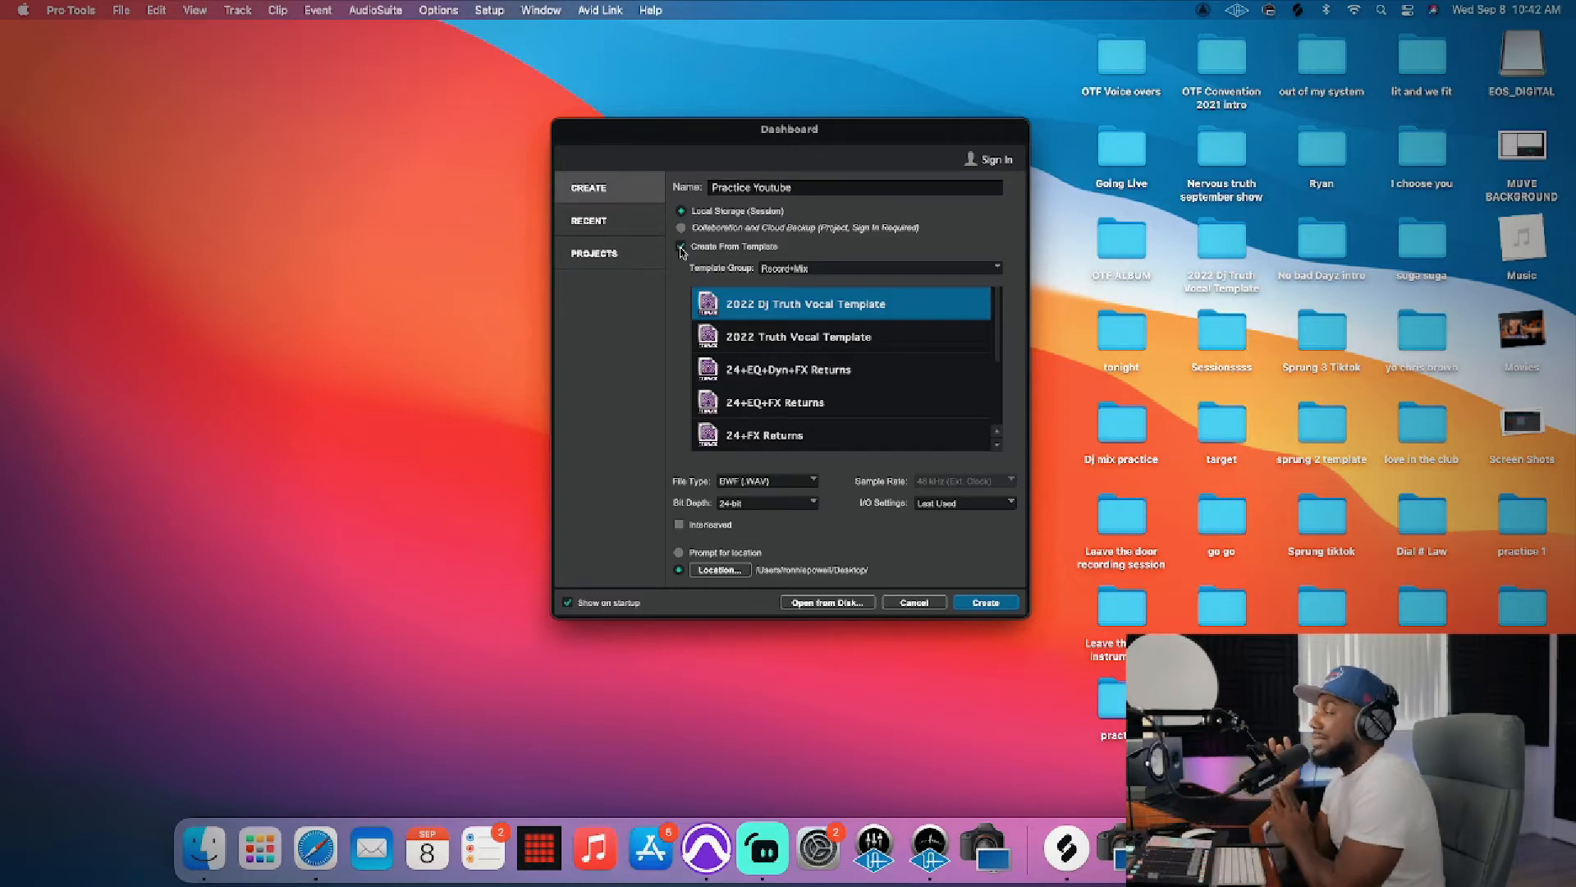
left_click(680, 248)
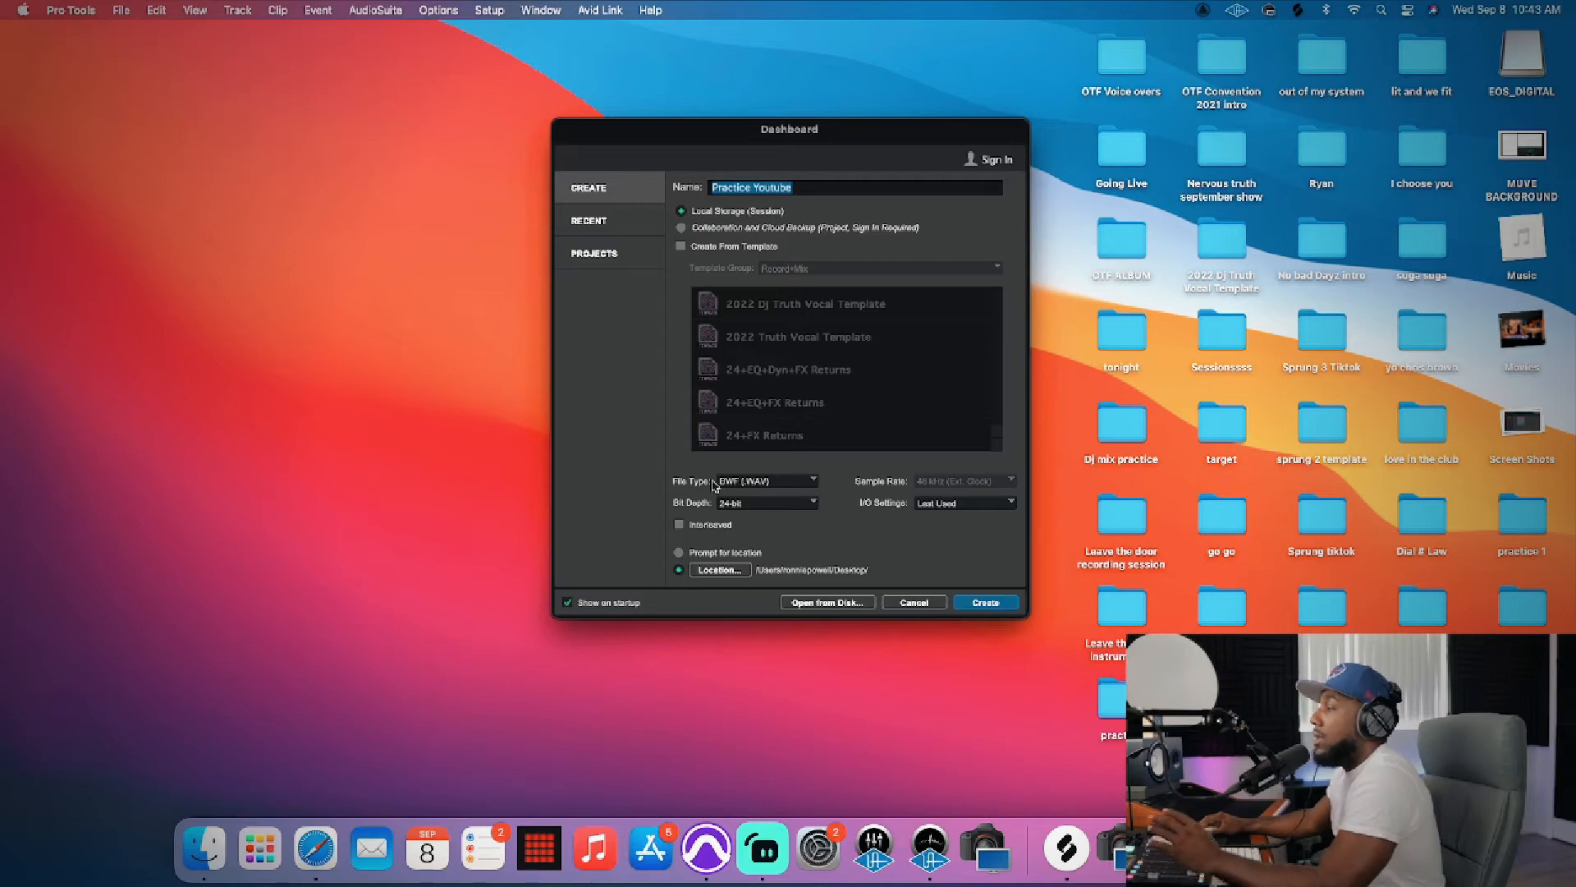
left_click(791, 482)
left_click(791, 487)
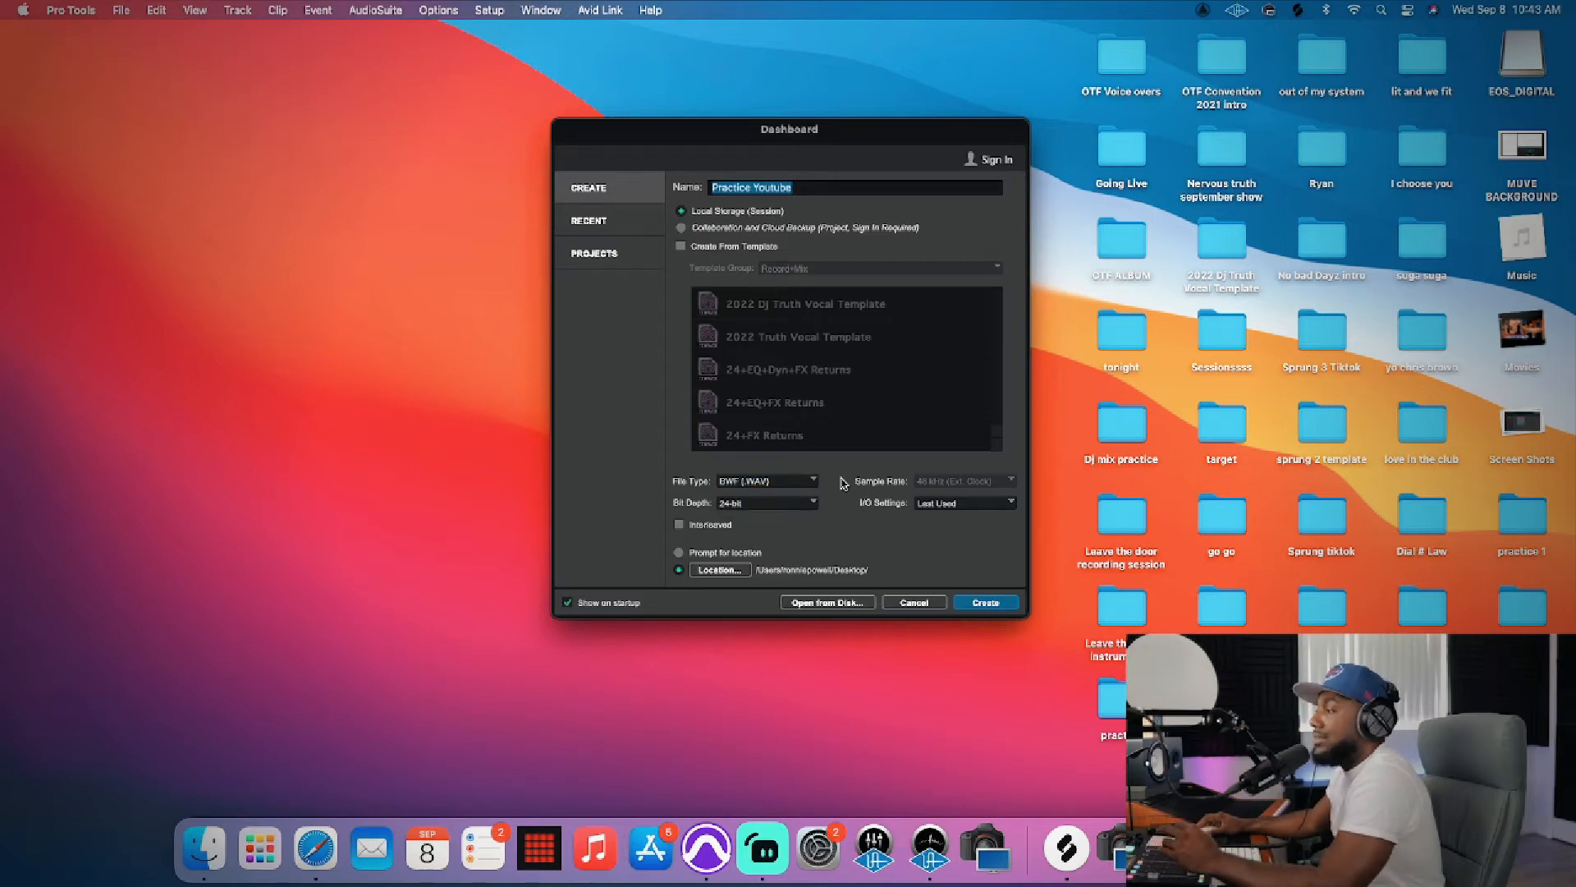
left_click(782, 505)
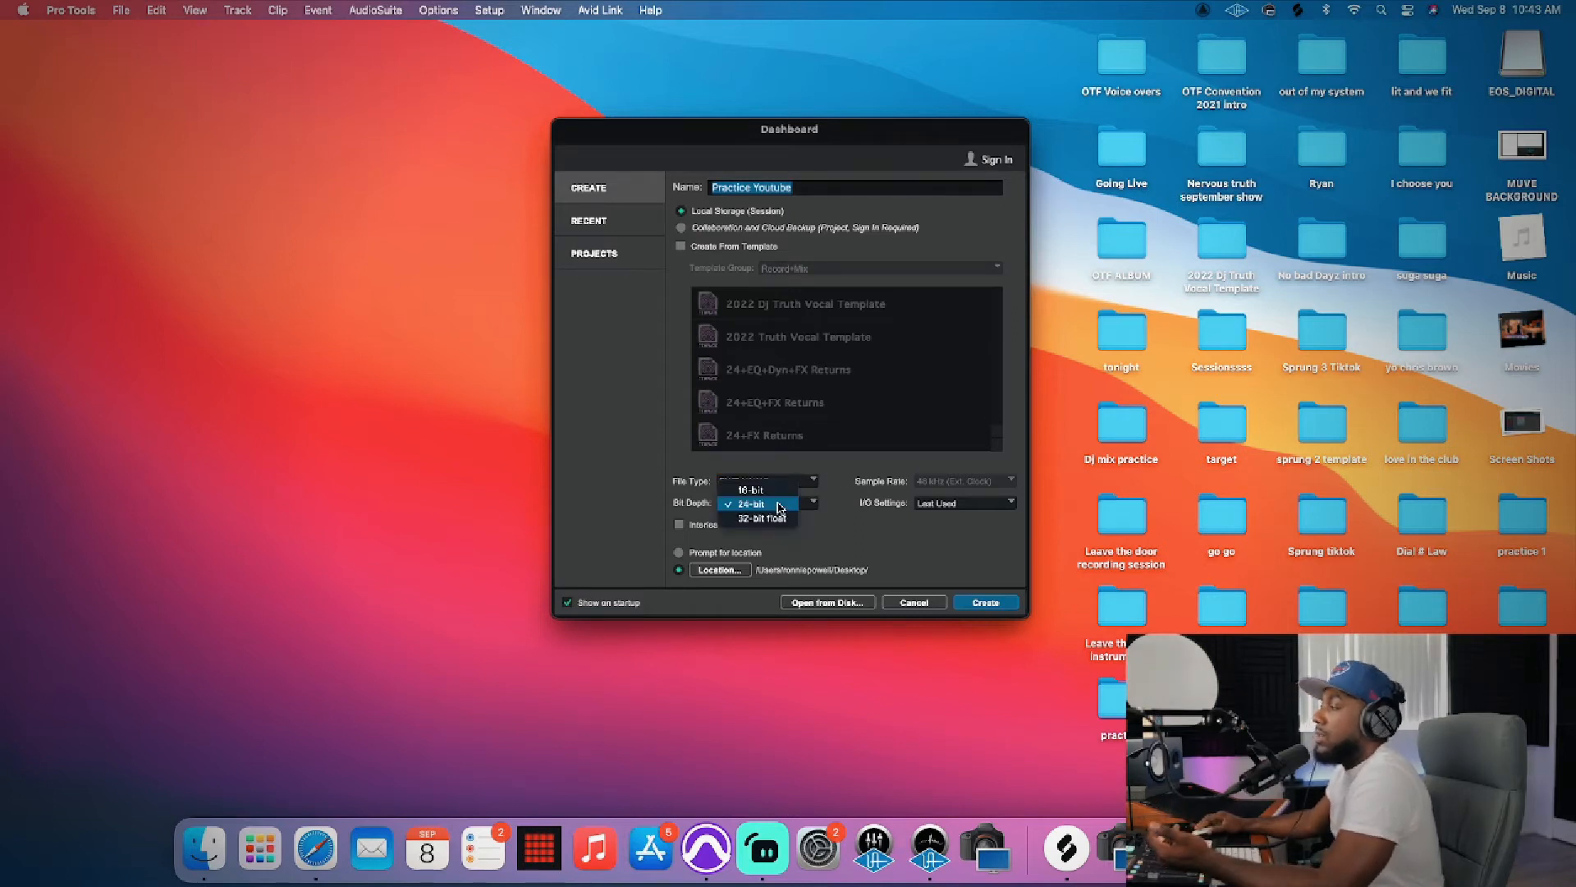
left_click(784, 507)
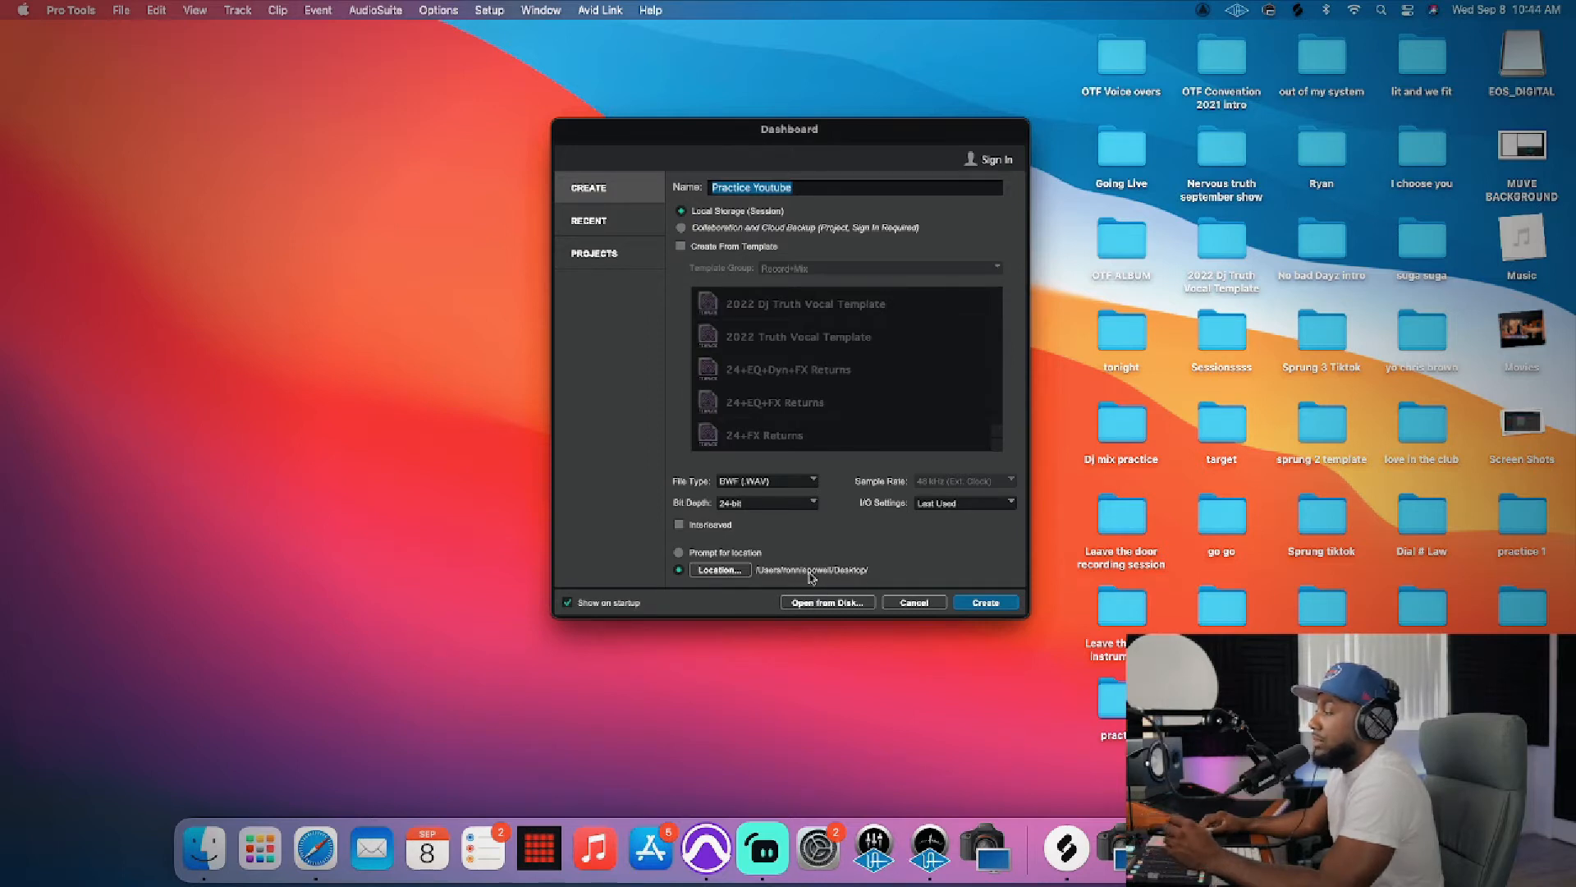
left_click(989, 603)
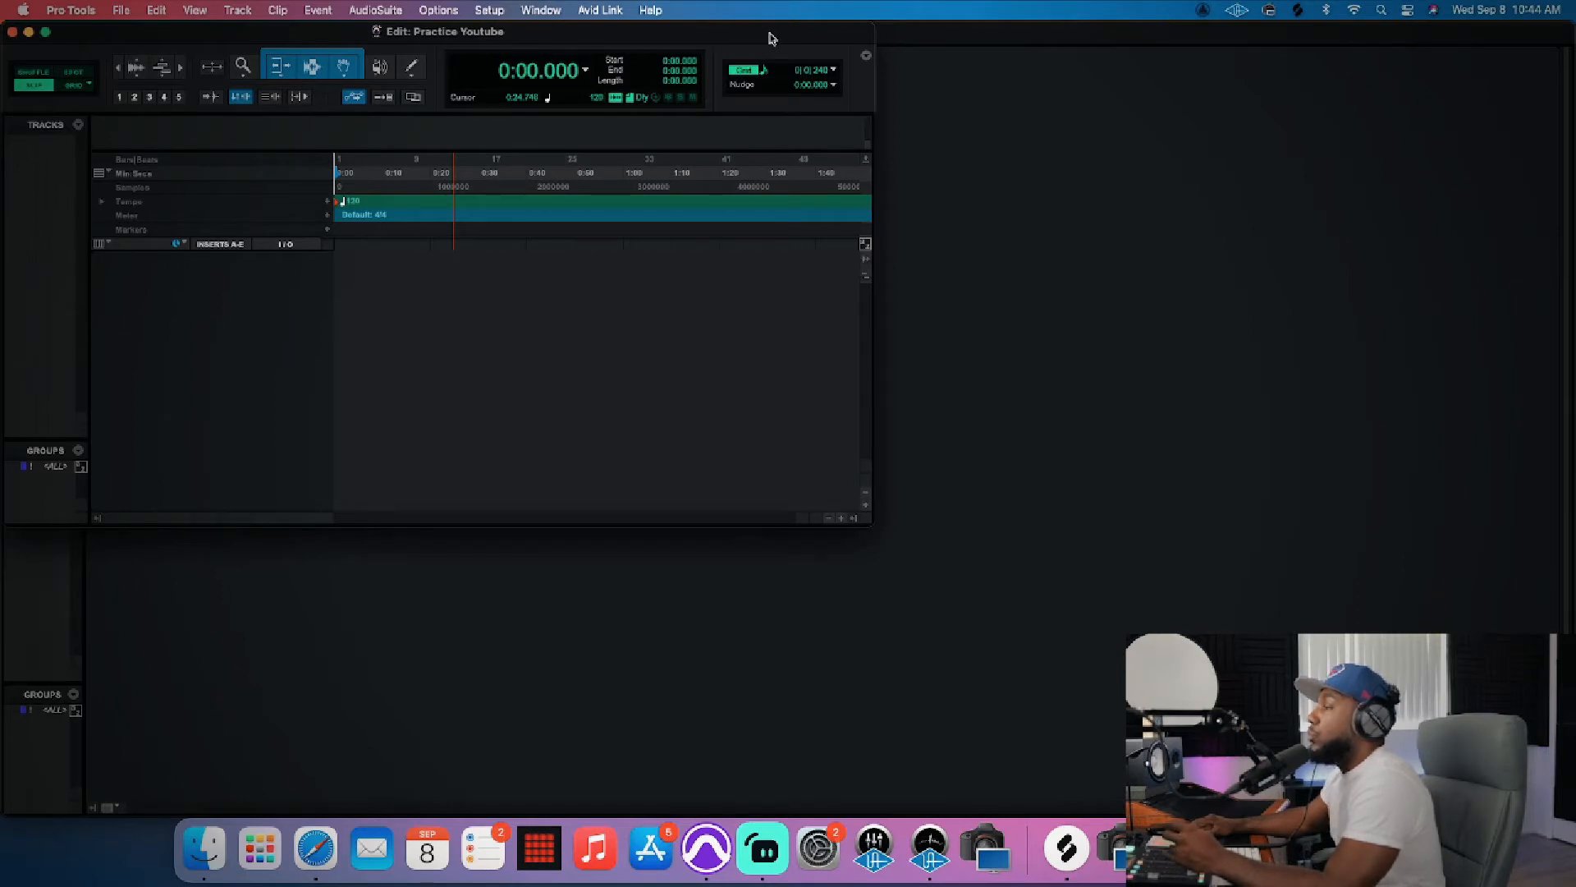
Step: Reposition and enlarge the Edit window, and make it fill the whole screen
mouse_move(736, 42)
left_mouse_down()
mouse_move(959, 108)
mouse_move(750, 208)
mouse_move(923, 273)
mouse_move(813, 102)
mouse_move(805, 59)
mouse_move(690, 32)
mouse_move(790, 33)
mouse_move(740, 32)
left_mouse_up()
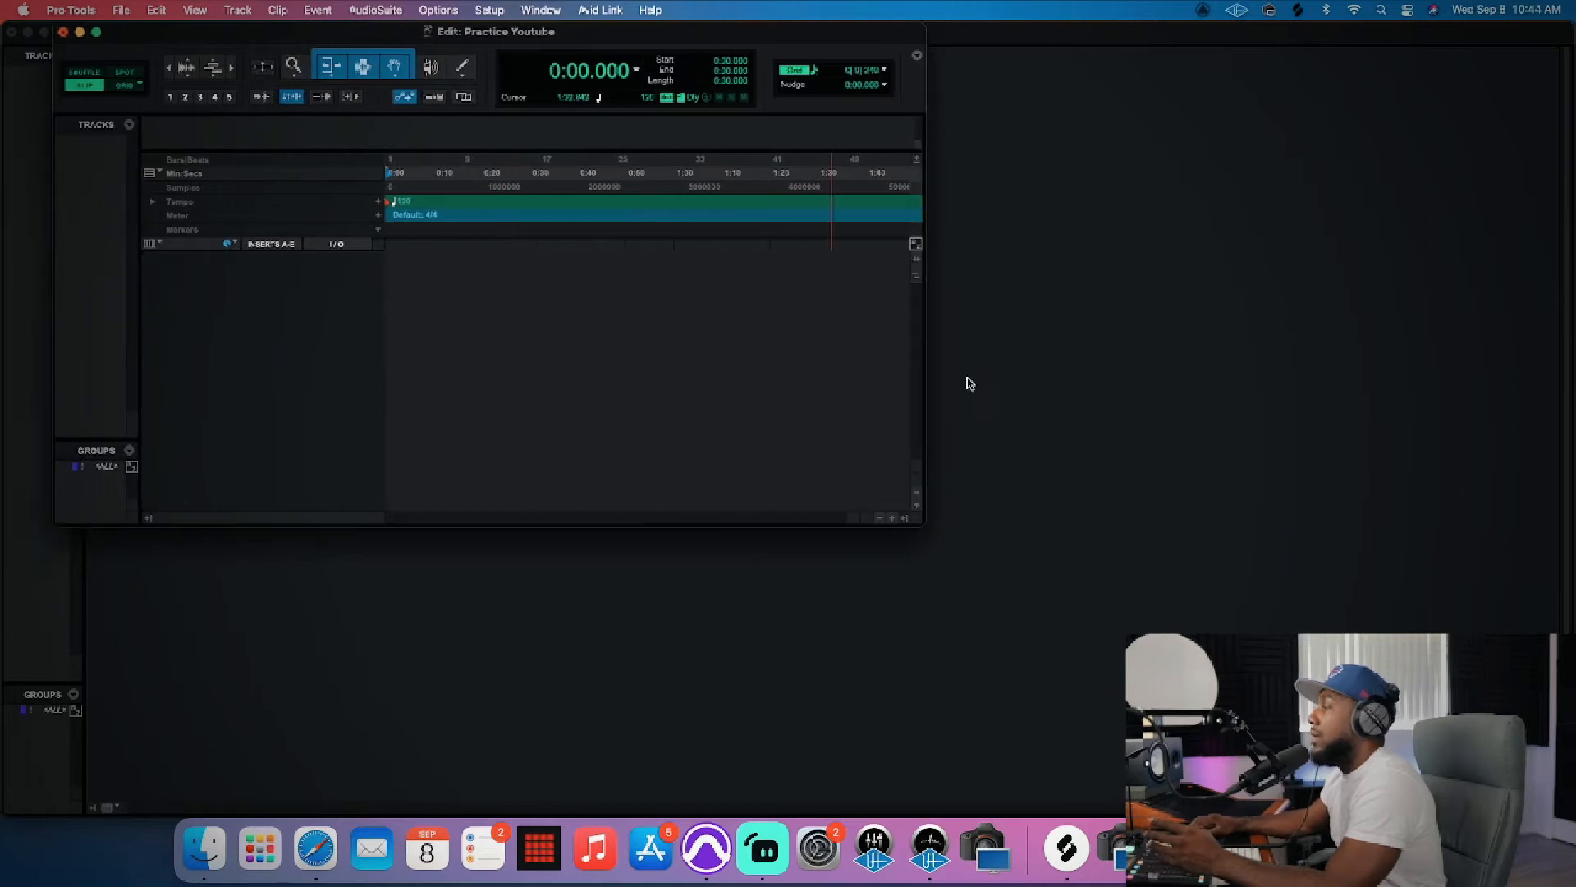
left_click_drag(923, 523, 1573, 815)
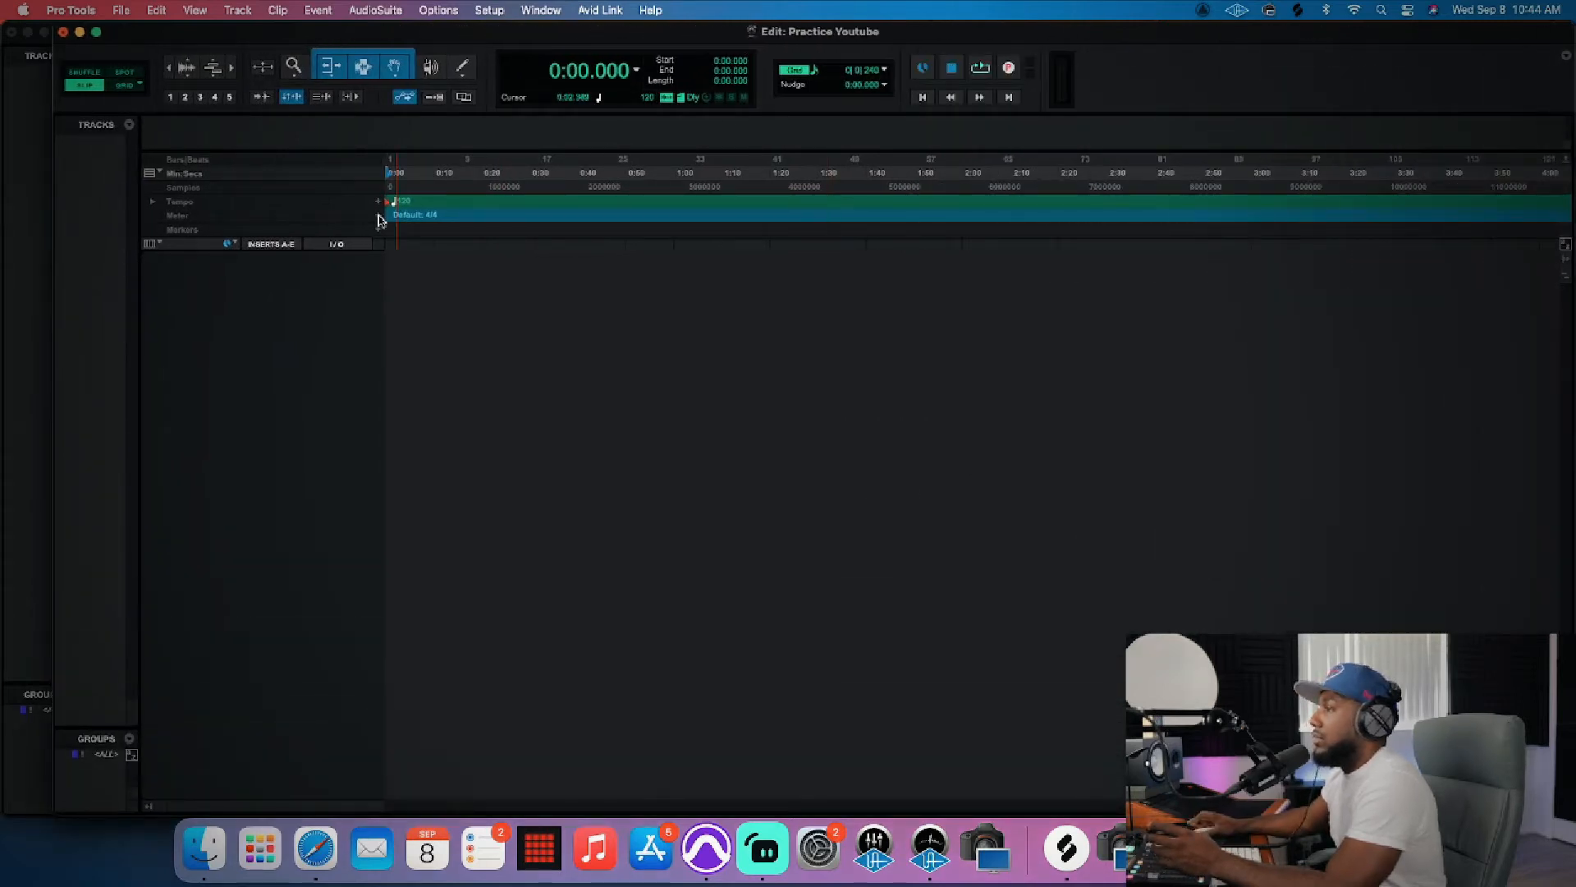
left_click(96, 32)
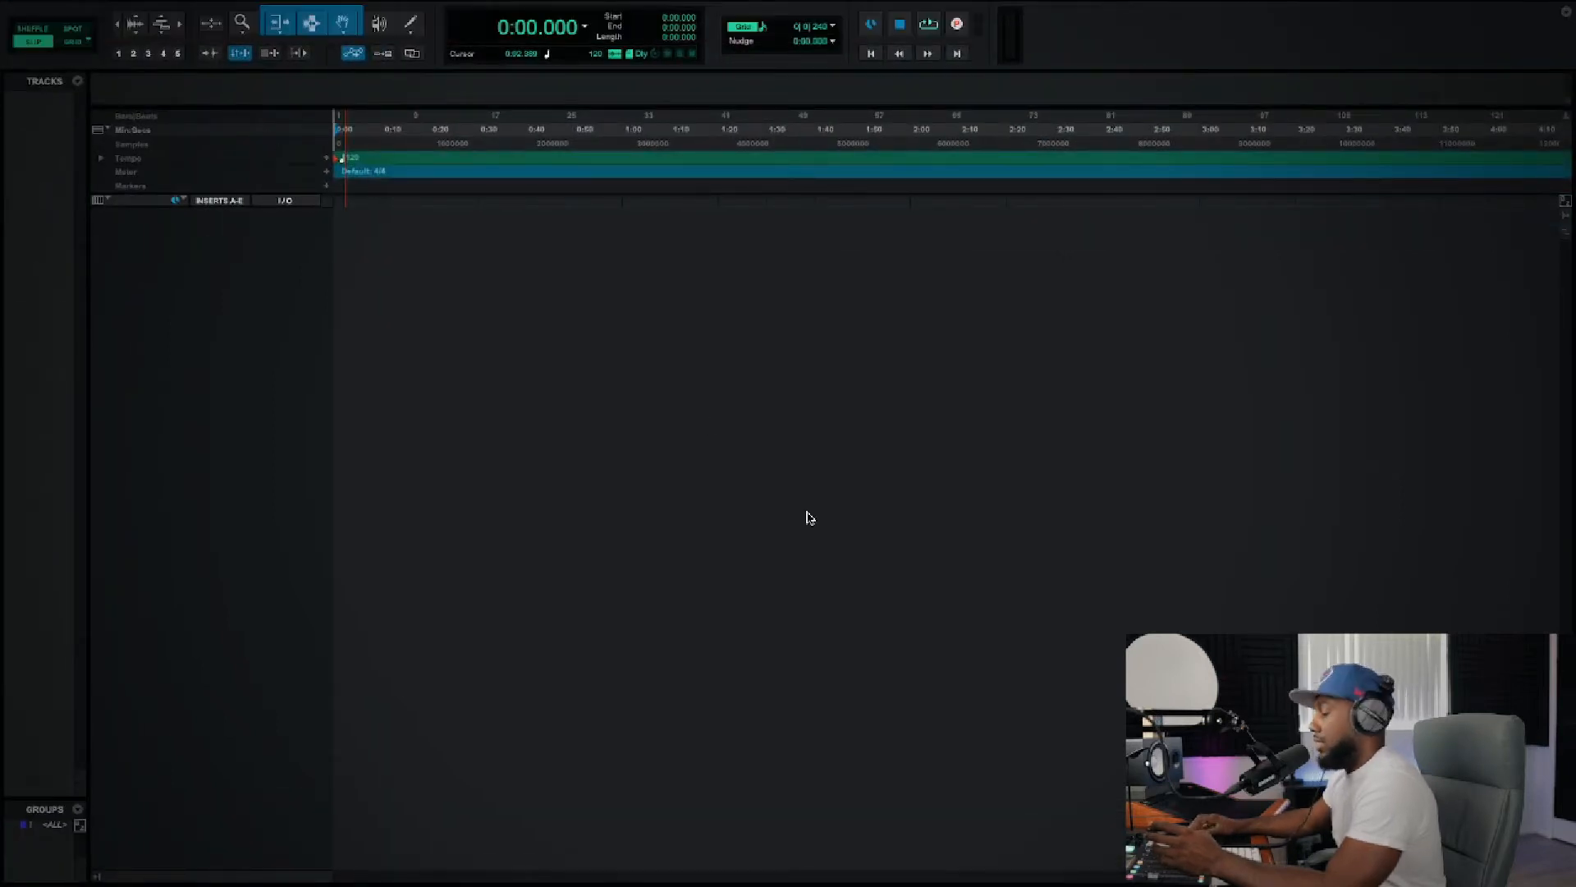
Step: Make the Mix window full screen as well, and return to the Edit window
key("super+equal")
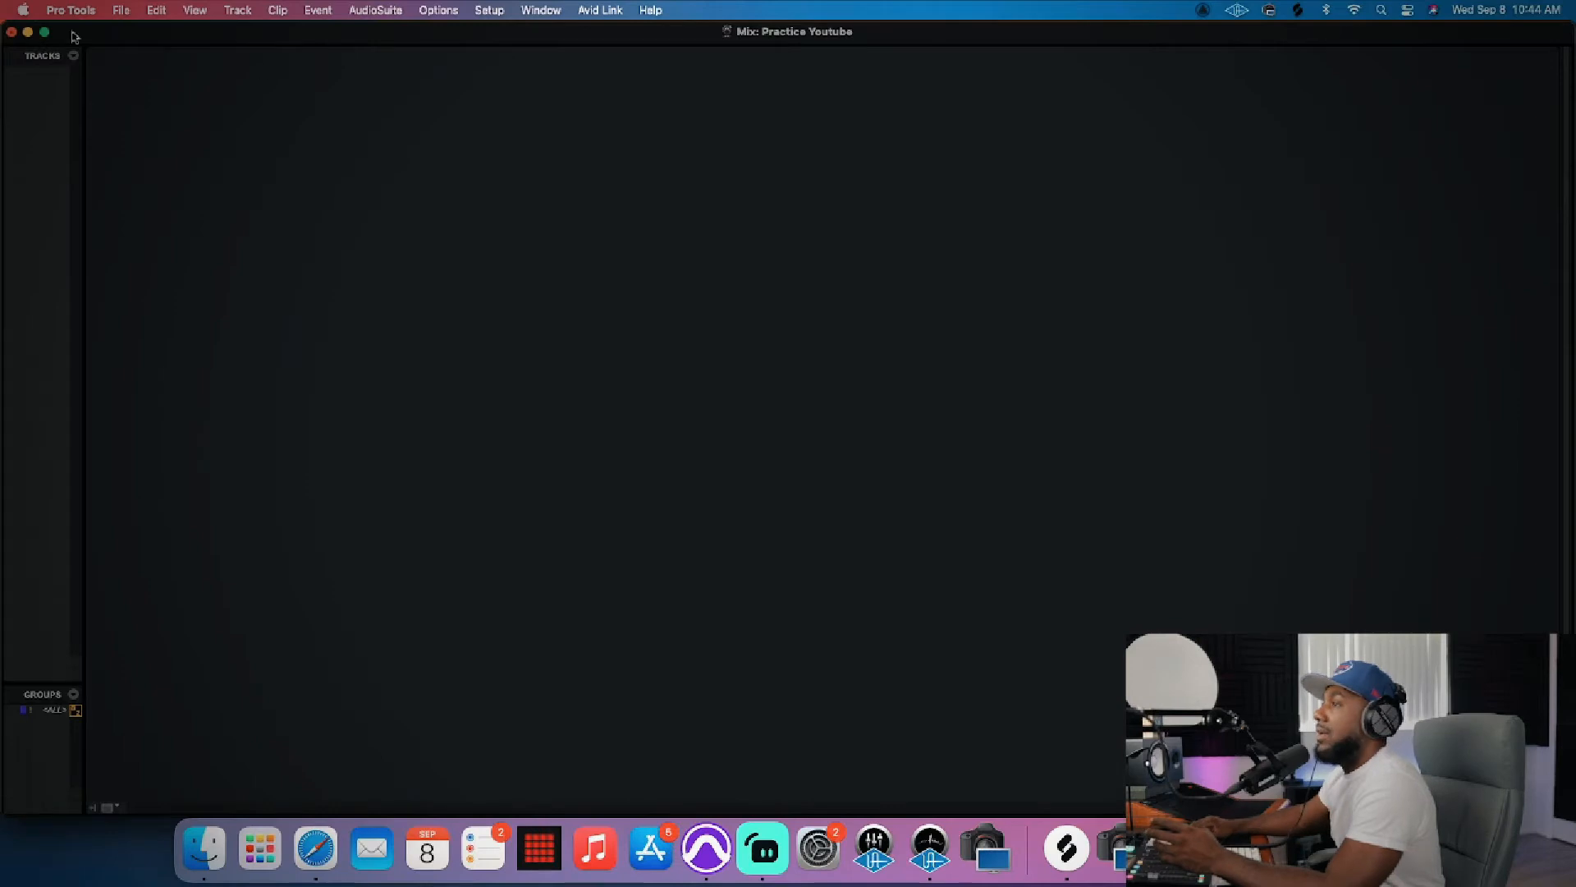
left_click(45, 32)
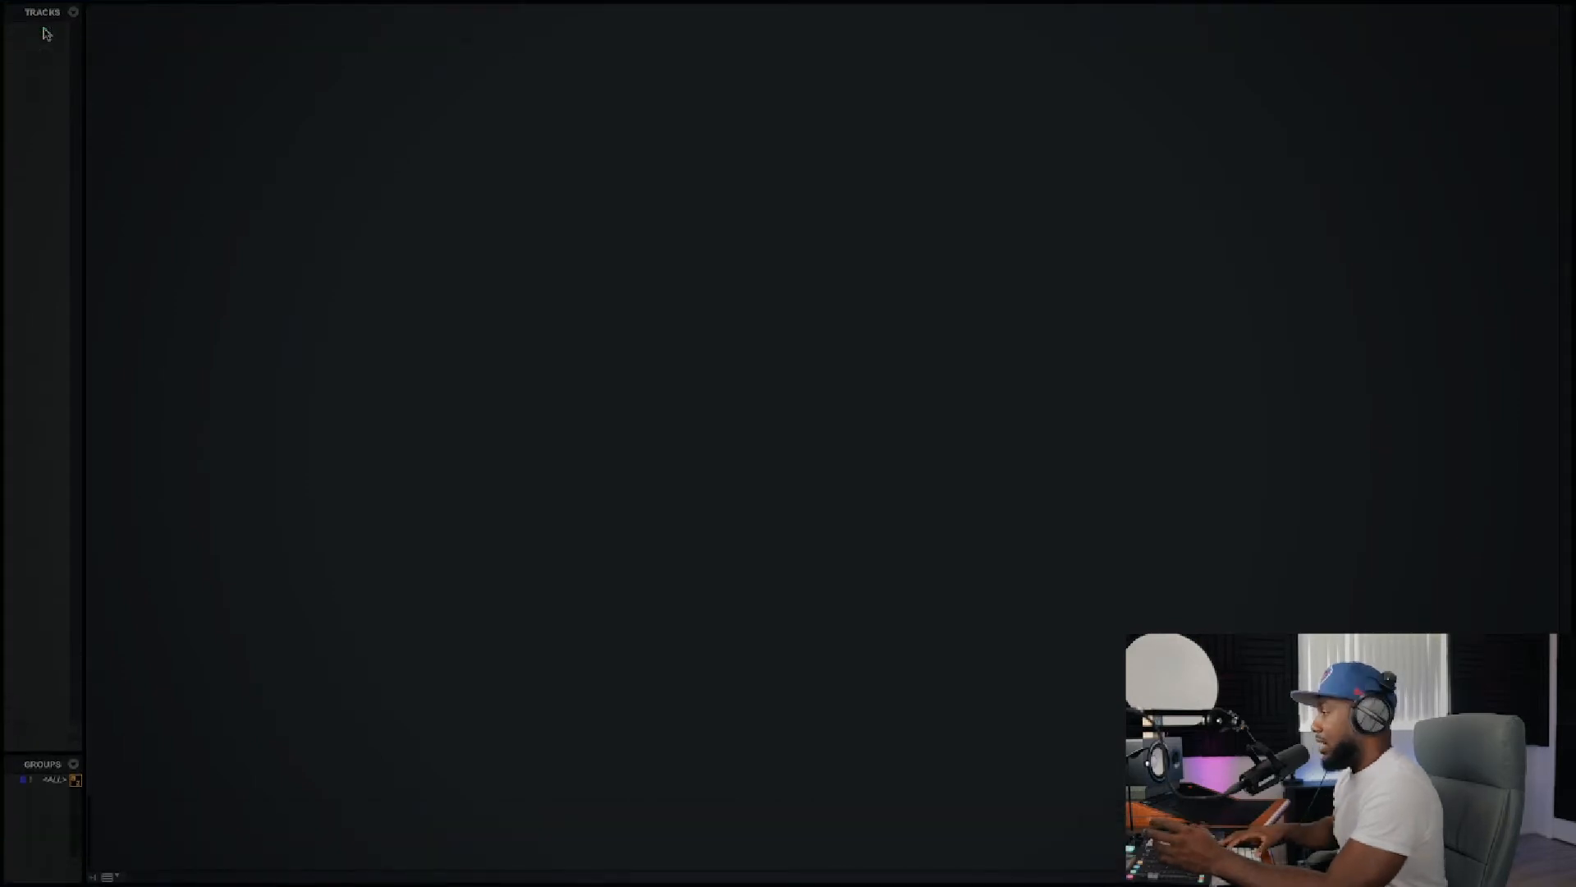
key("super+equal")
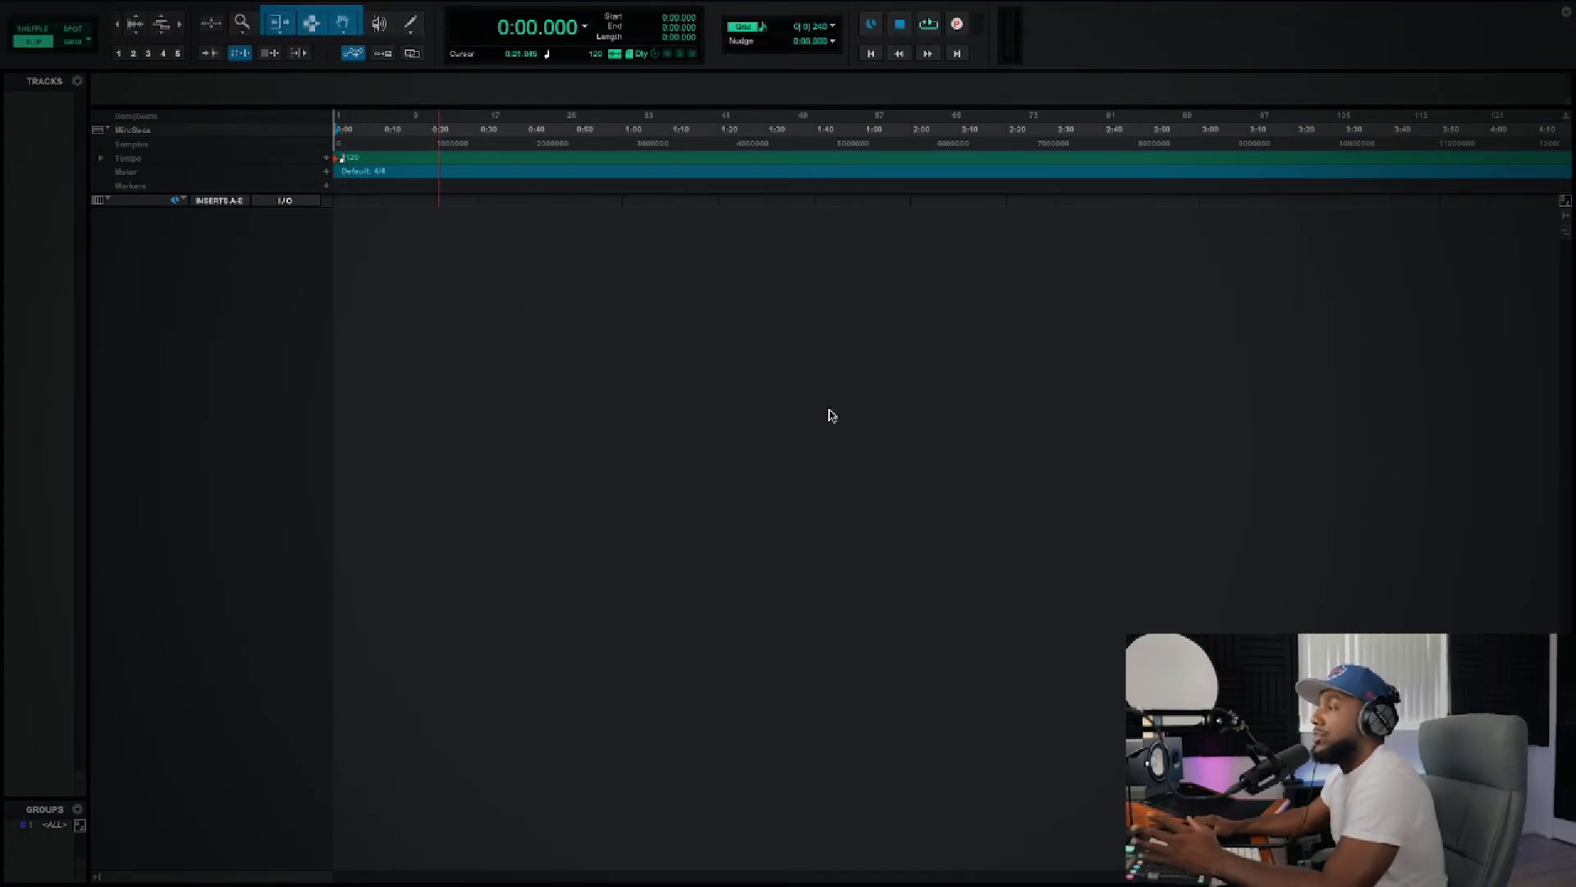
Step: Start a new track set up as one mono Audio Track in Samples
mouse_move(145, 6)
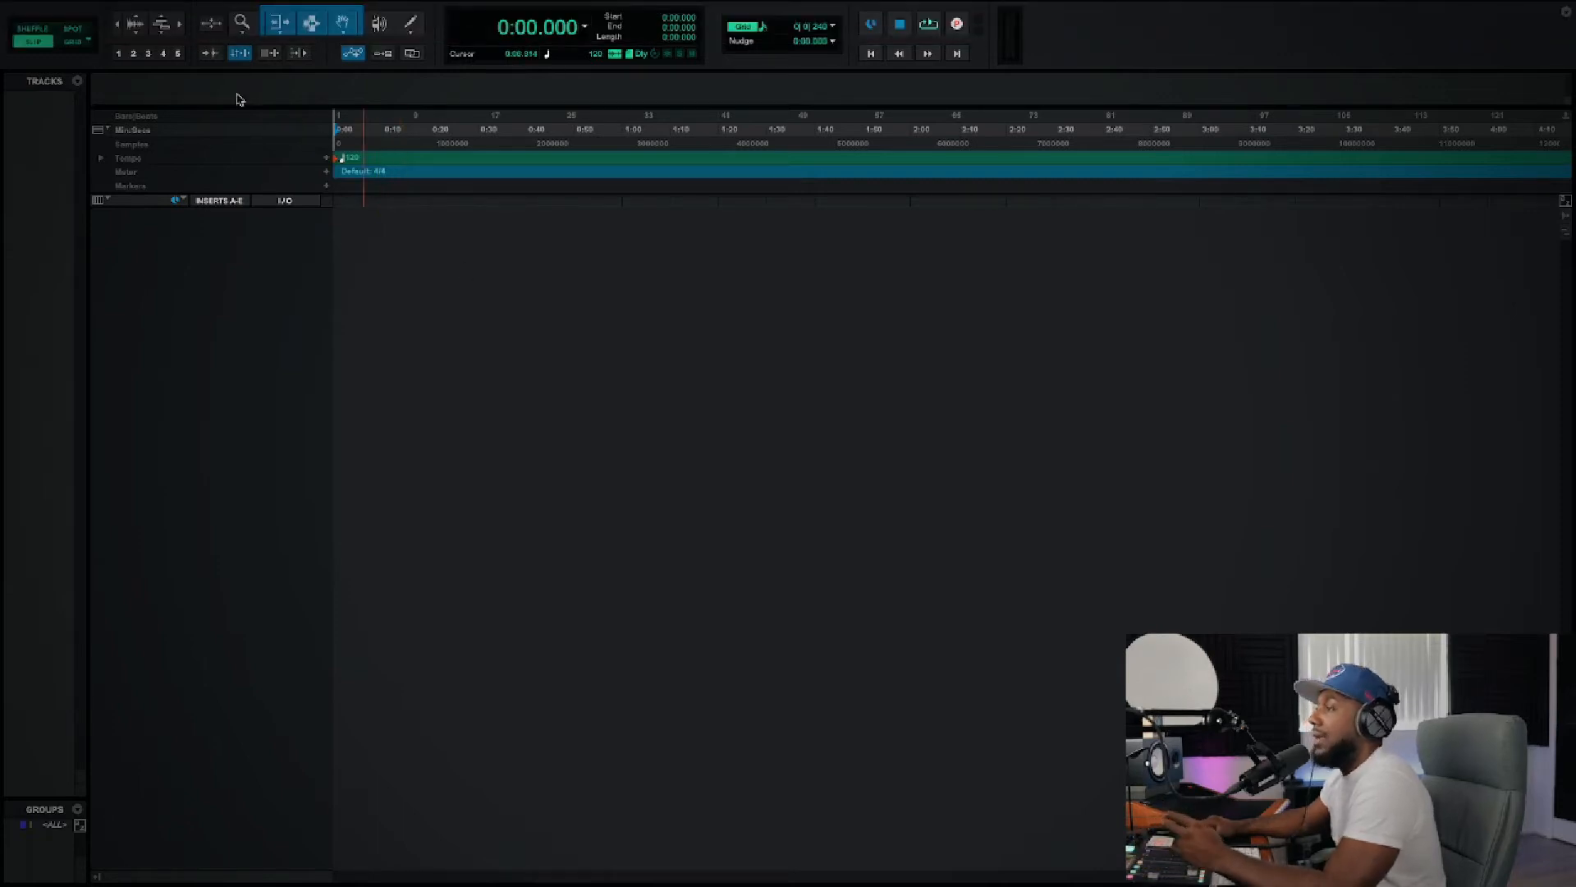
mouse_move(255, 5)
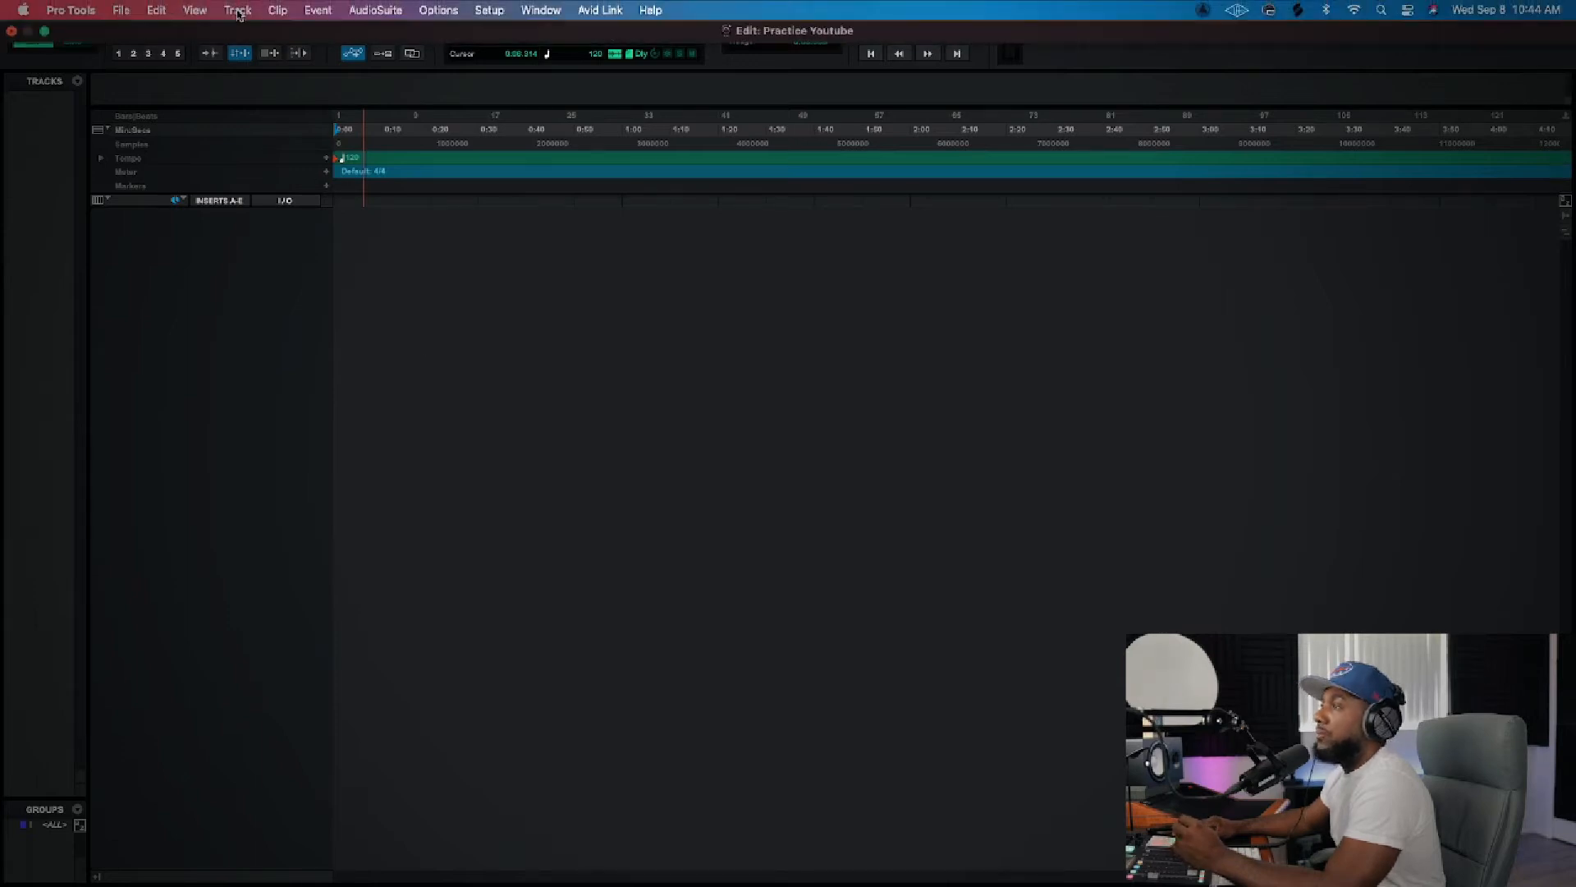
left_click(238, 10)
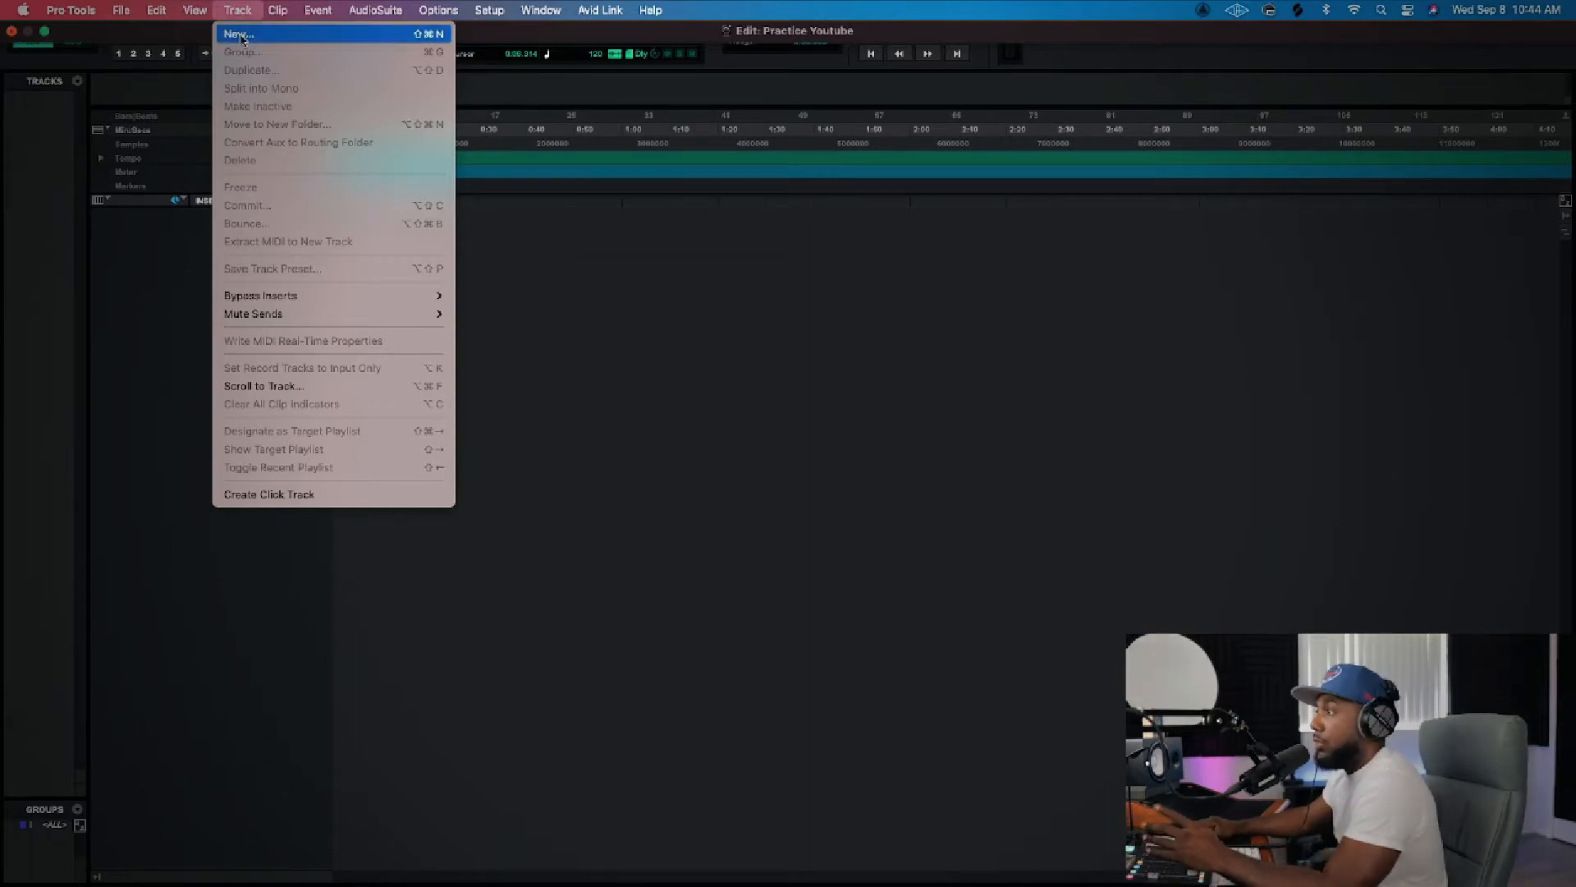
left_click(239, 34)
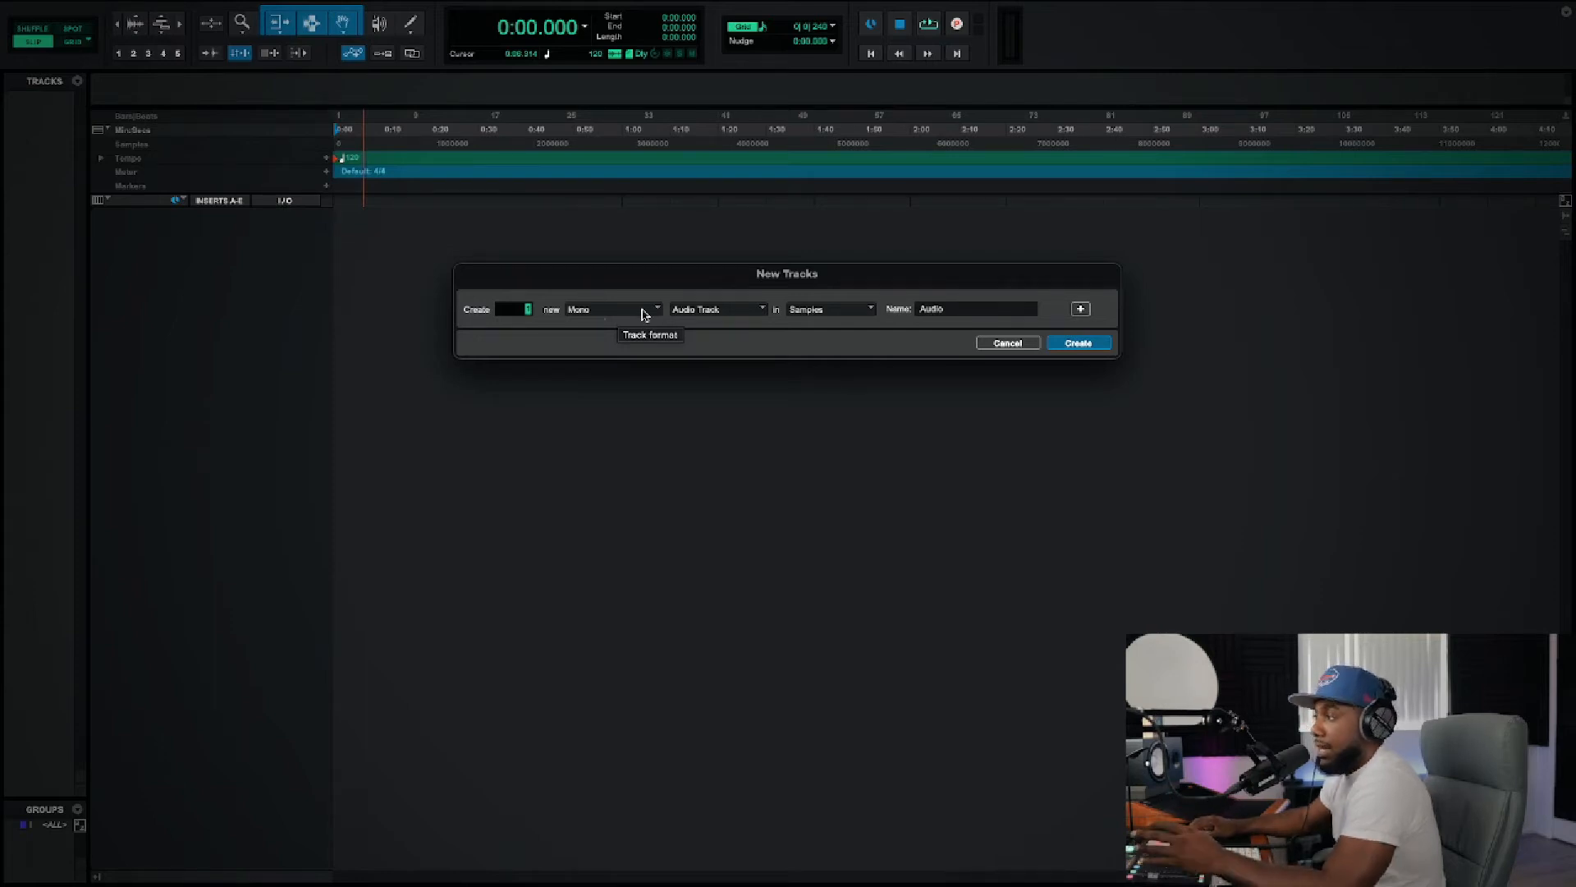
left_click(752, 312)
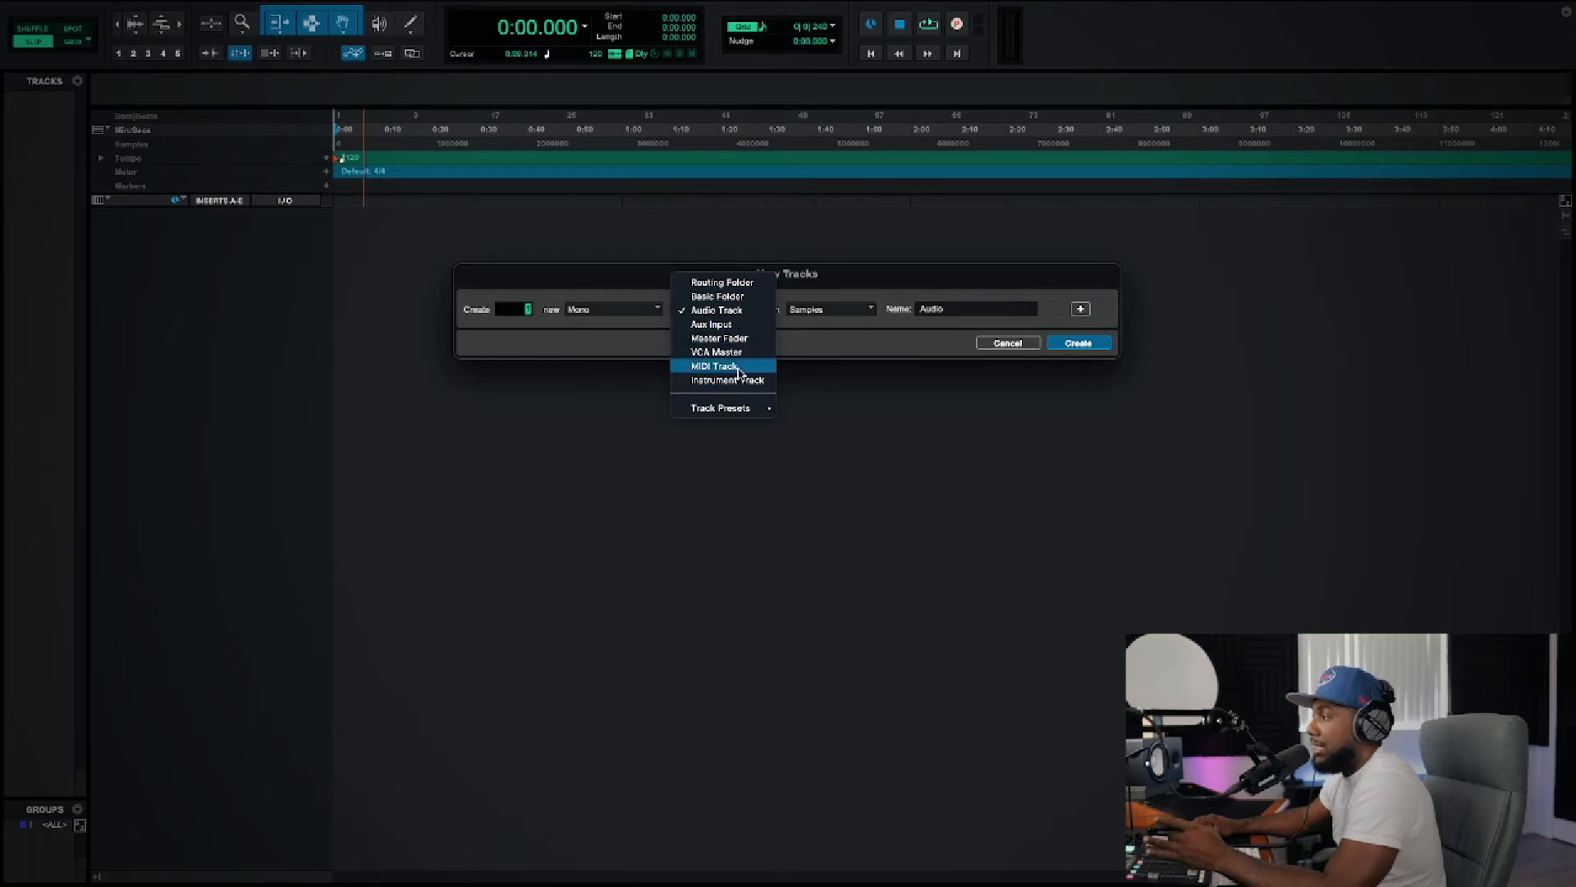
left_click(729, 315)
left_click(868, 314)
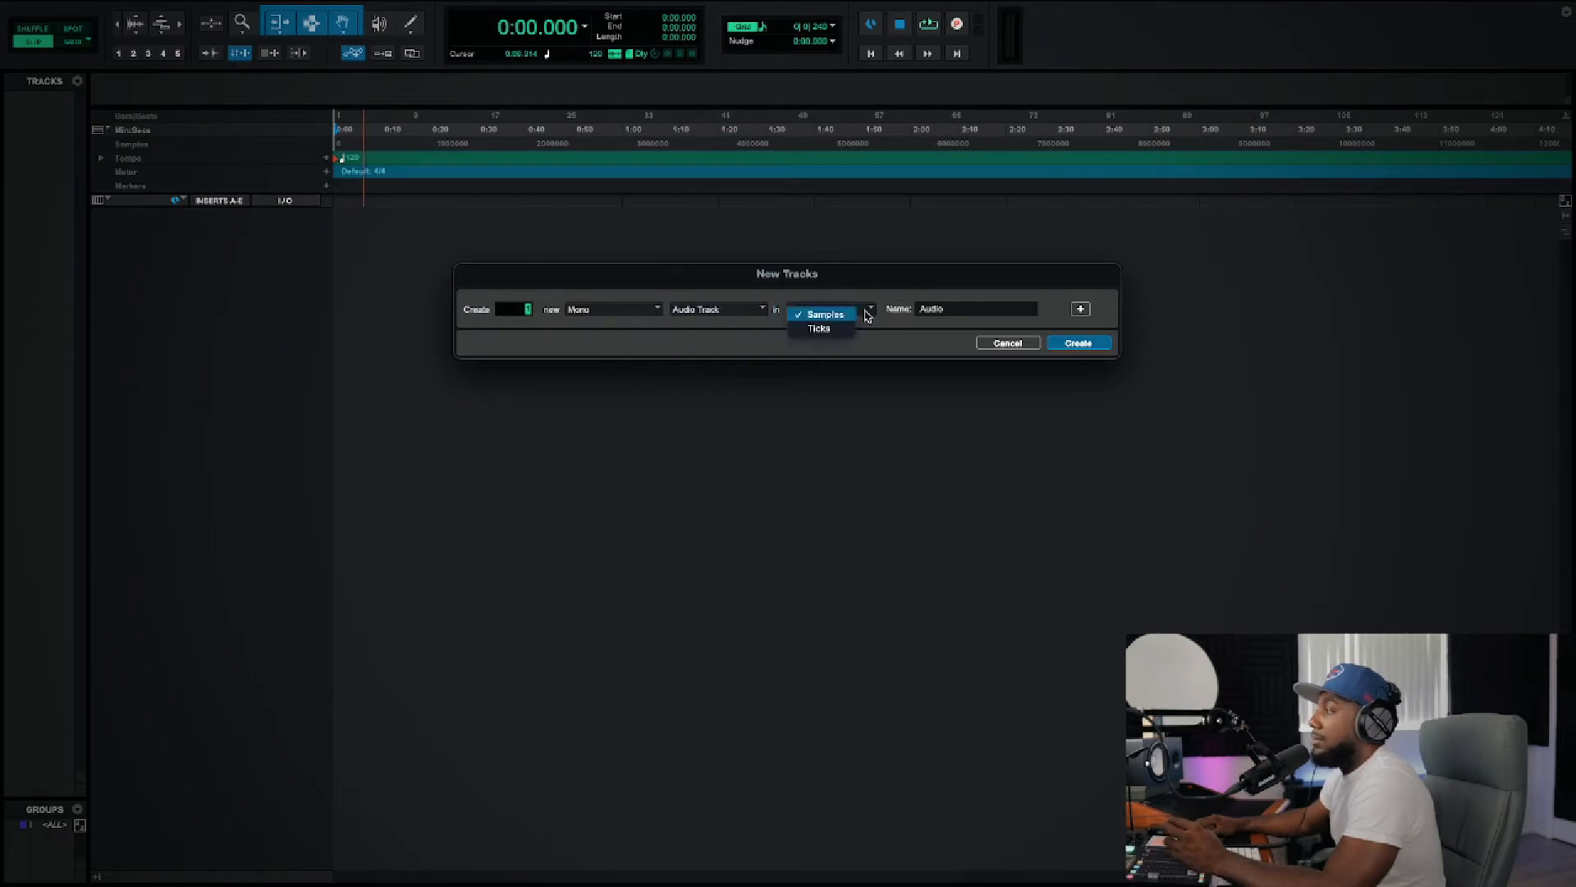
left_click(862, 314)
Step: Name the new track "Lead Vocal" and create it
left_click(966, 309)
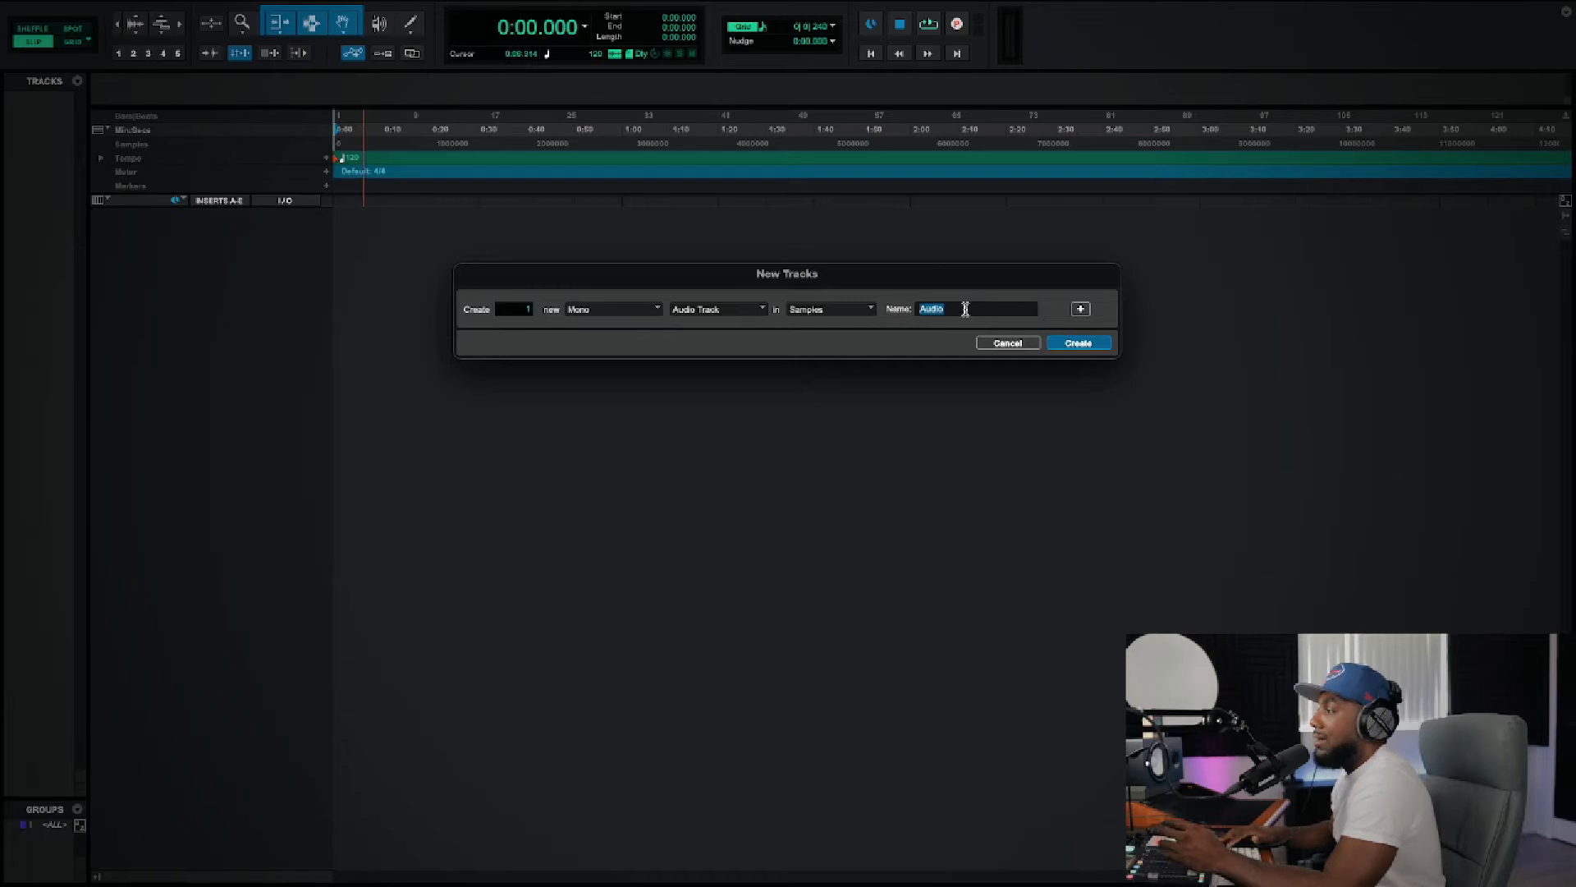
key("BackSpace")
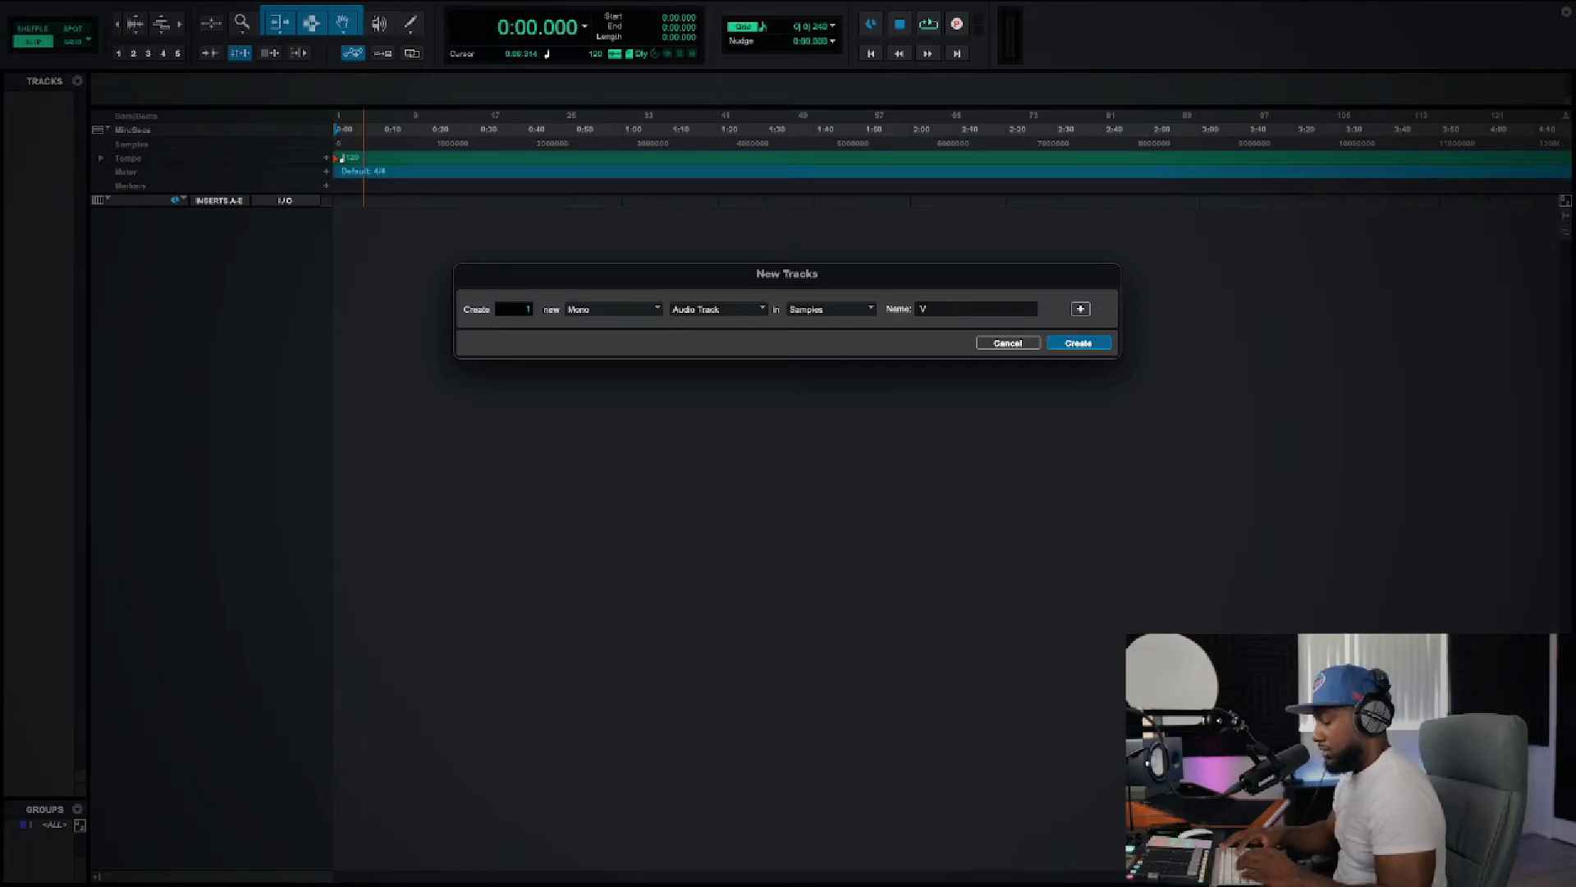
type("Lead Vocal")
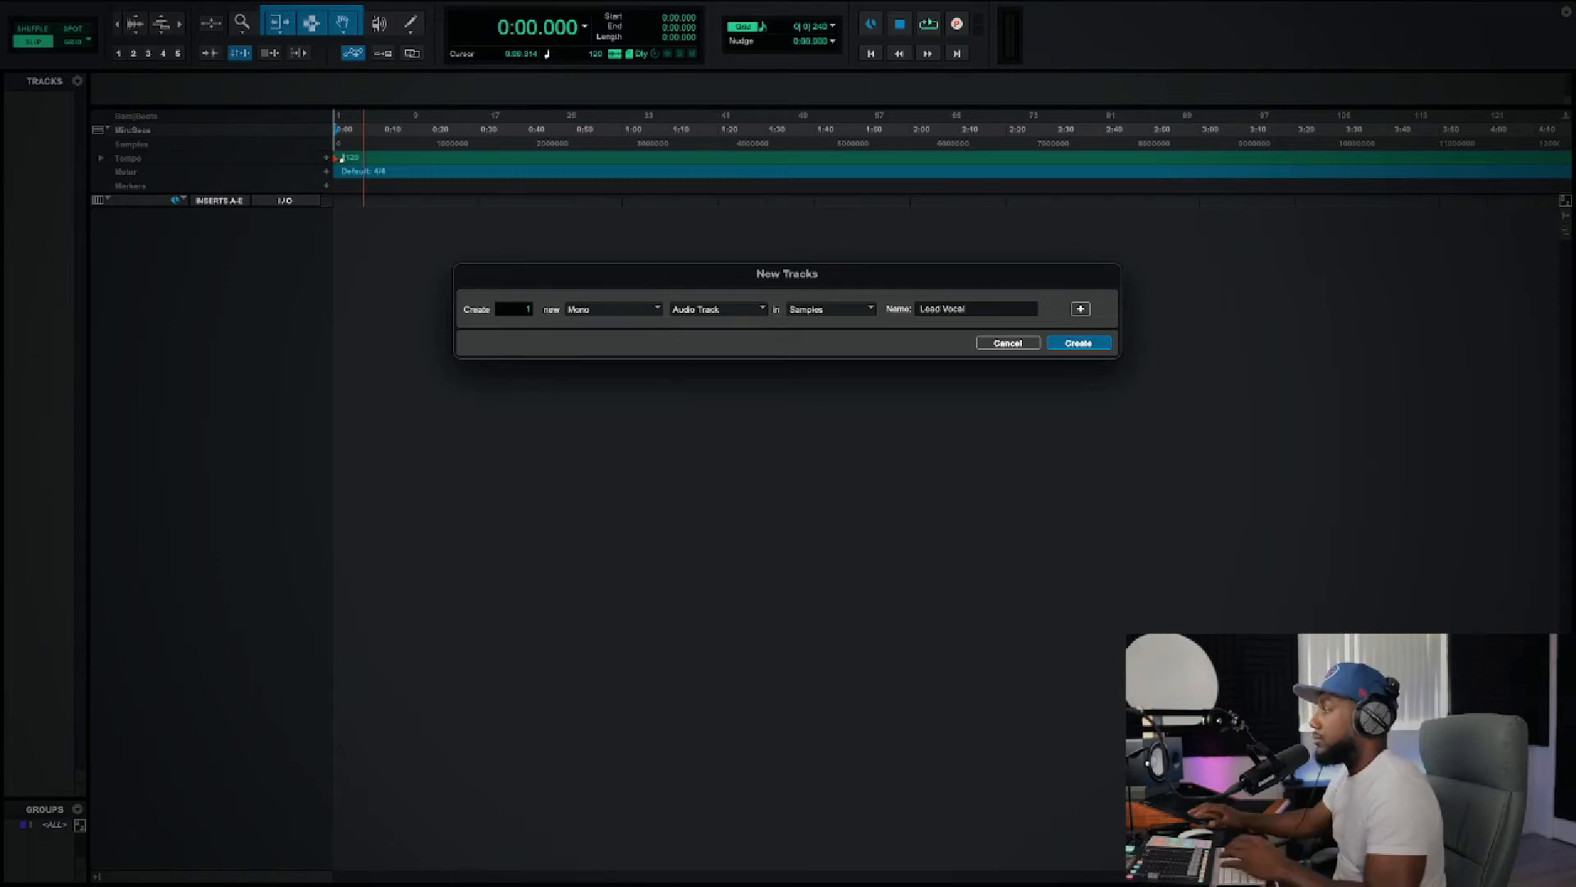
left_click(1081, 343)
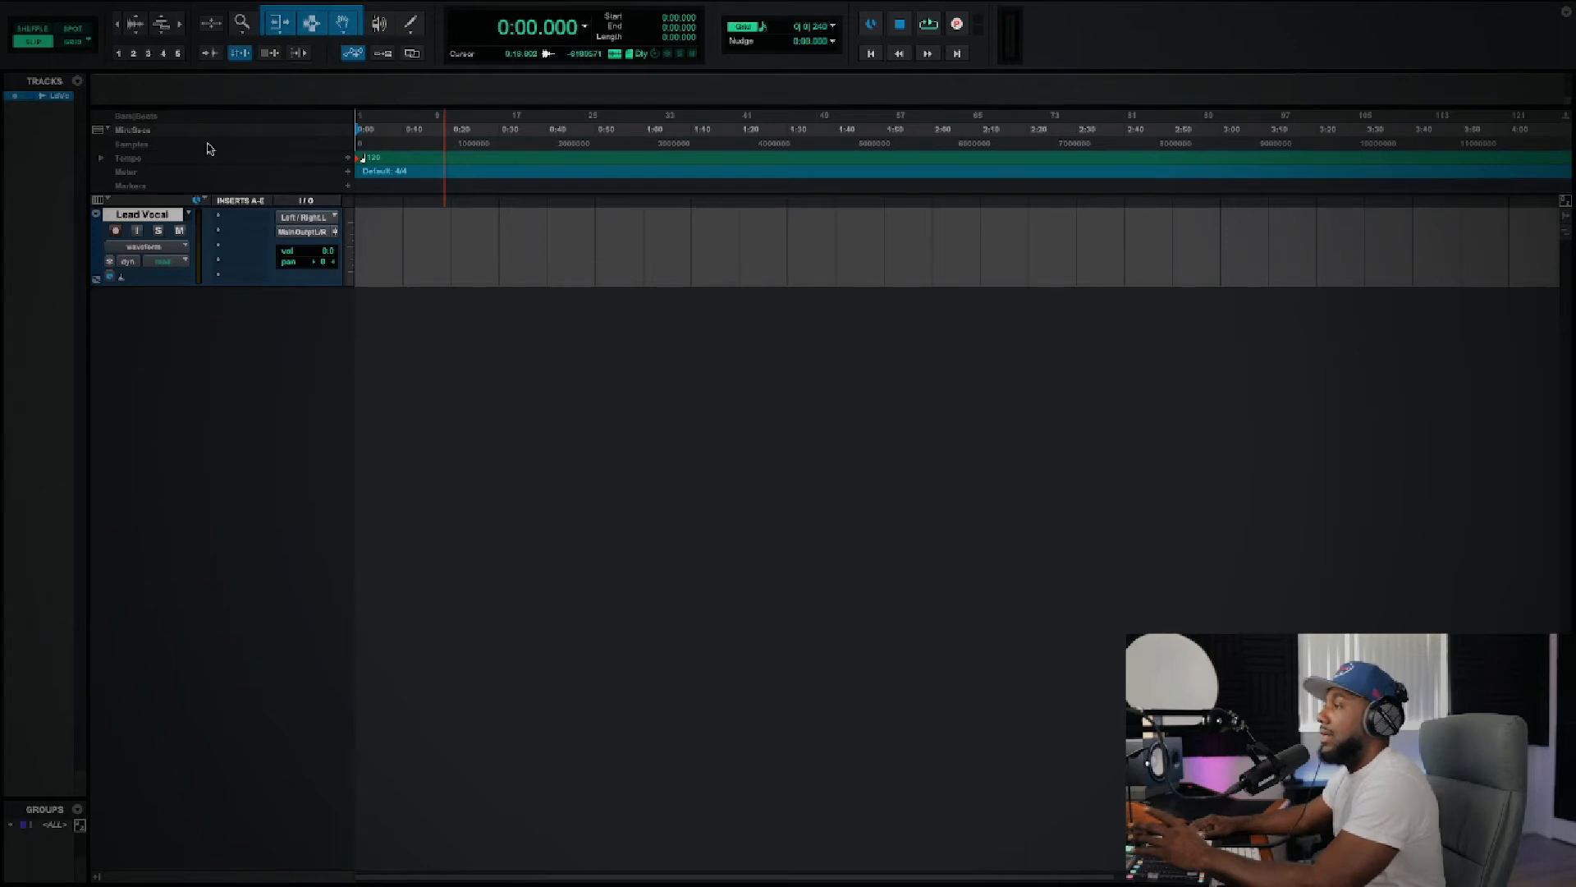
Step: Start another batch of new tracks with four rows, each for one mono audio track in Samples
mouse_move(246, 4)
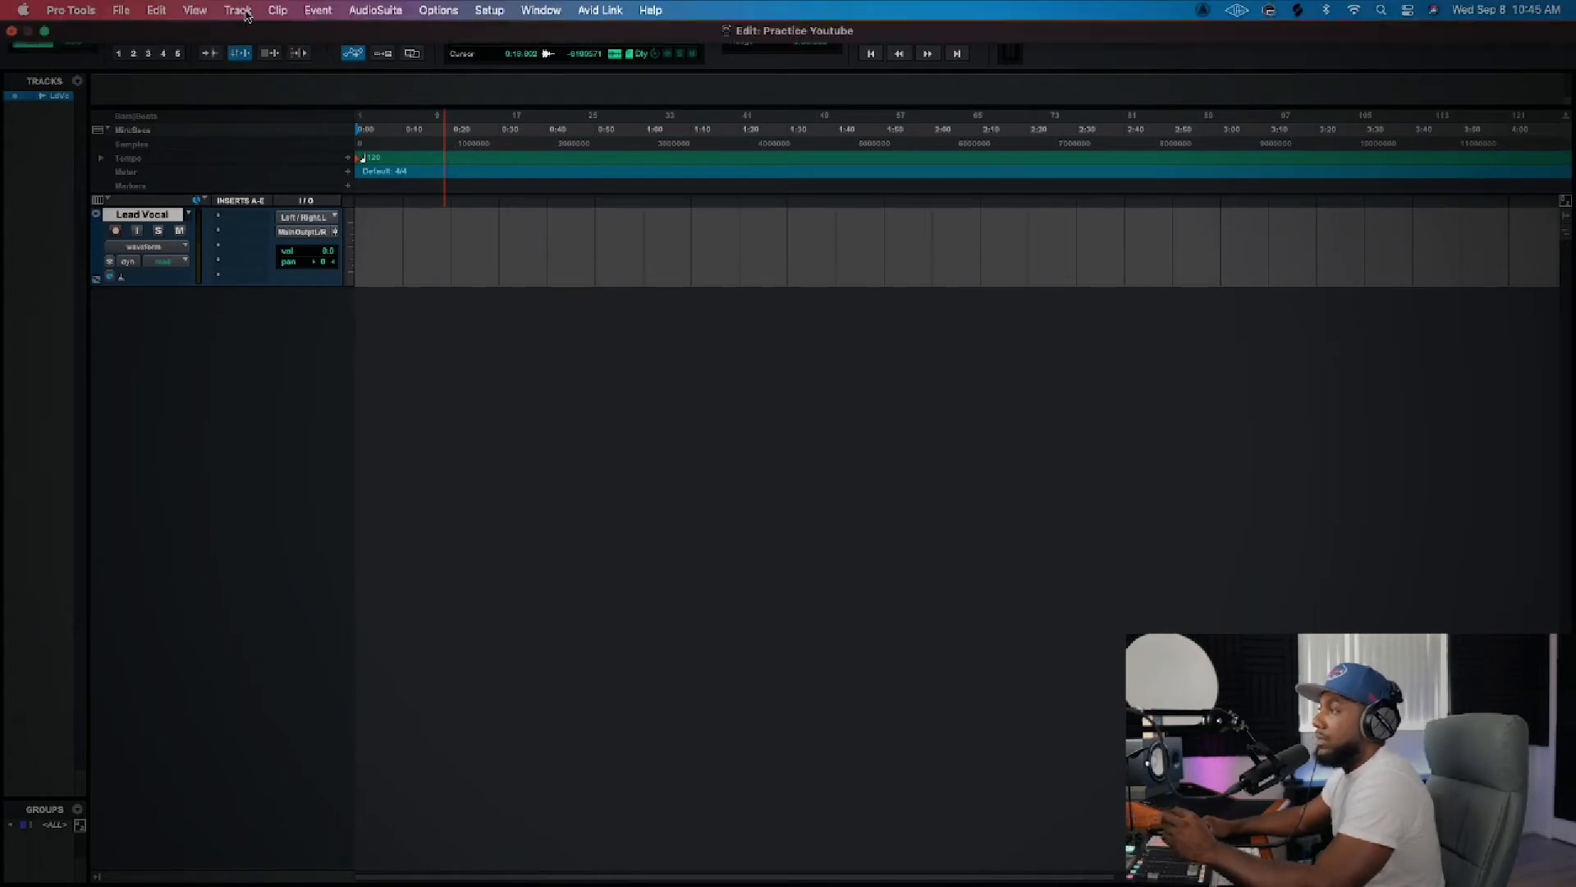
left_click(246, 15)
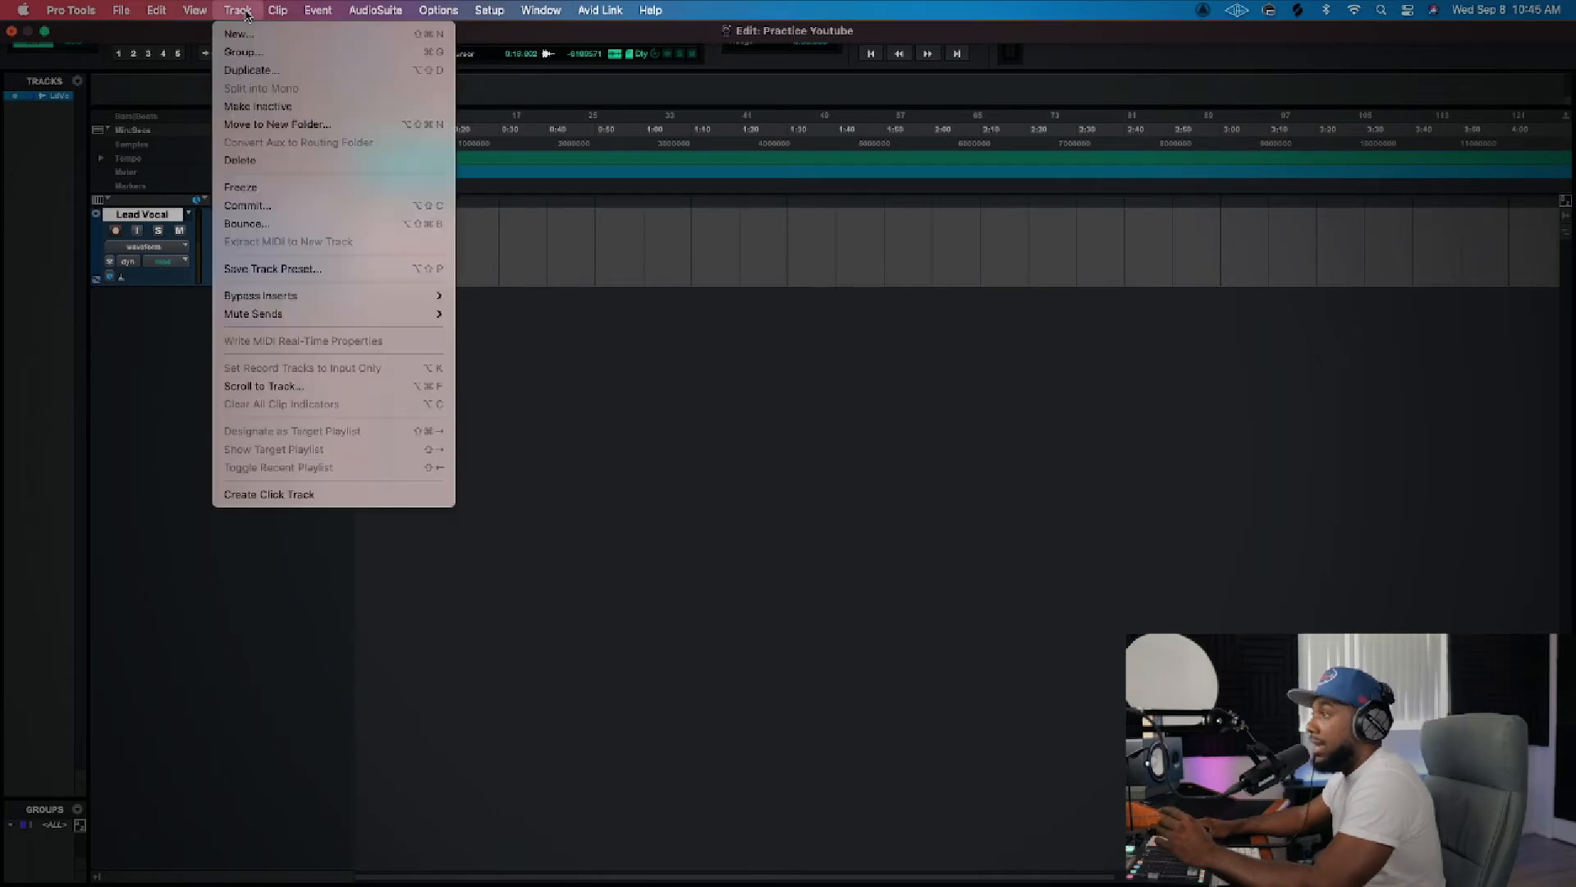
left_click(242, 37)
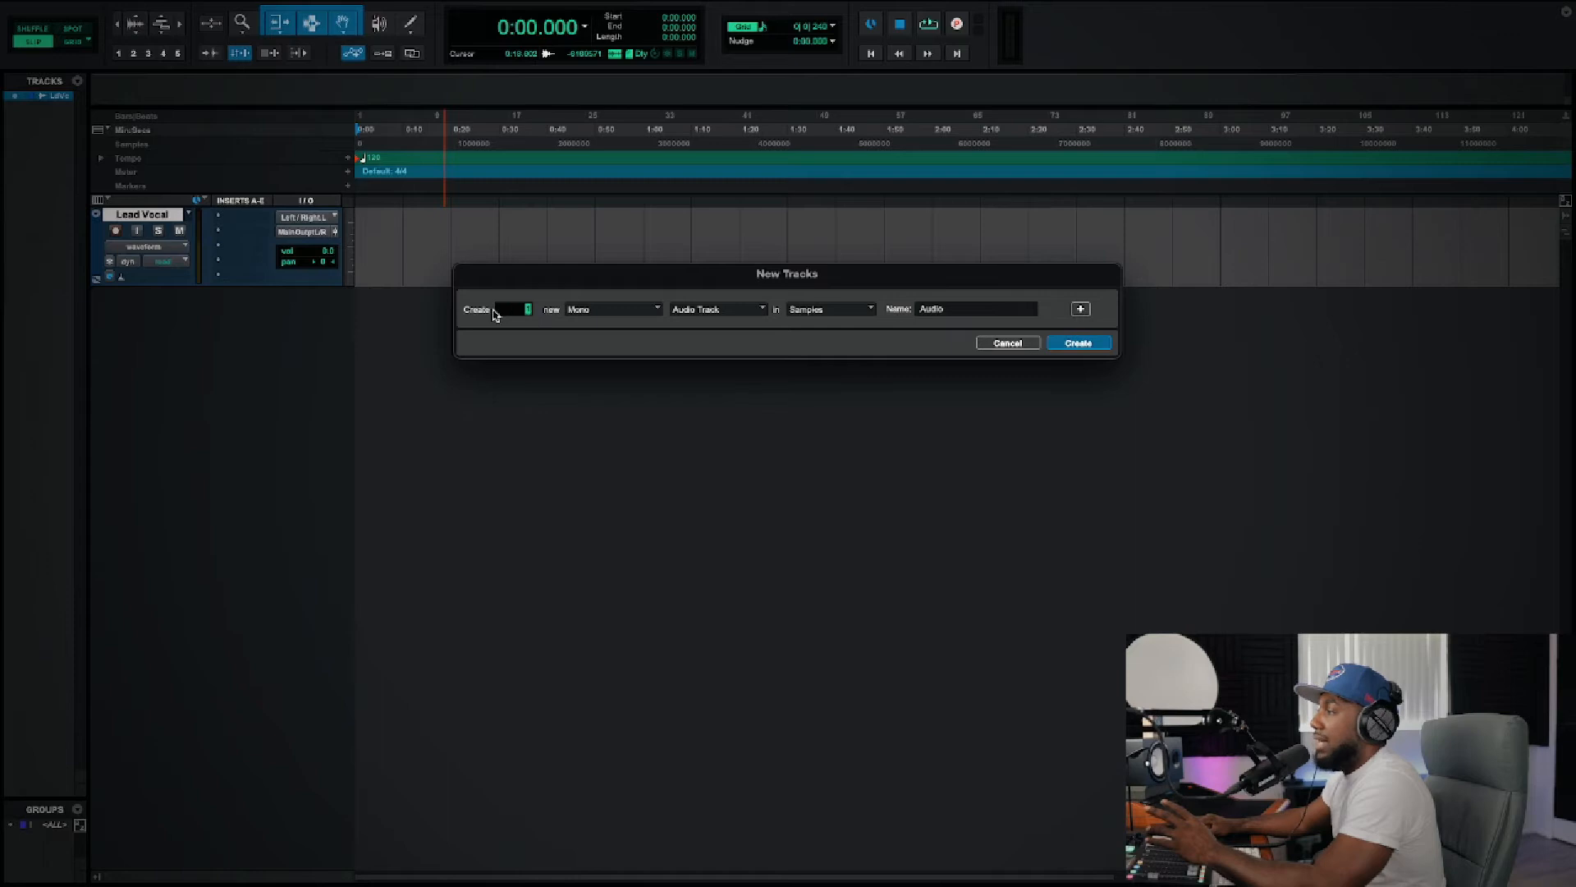
left_click(1080, 310)
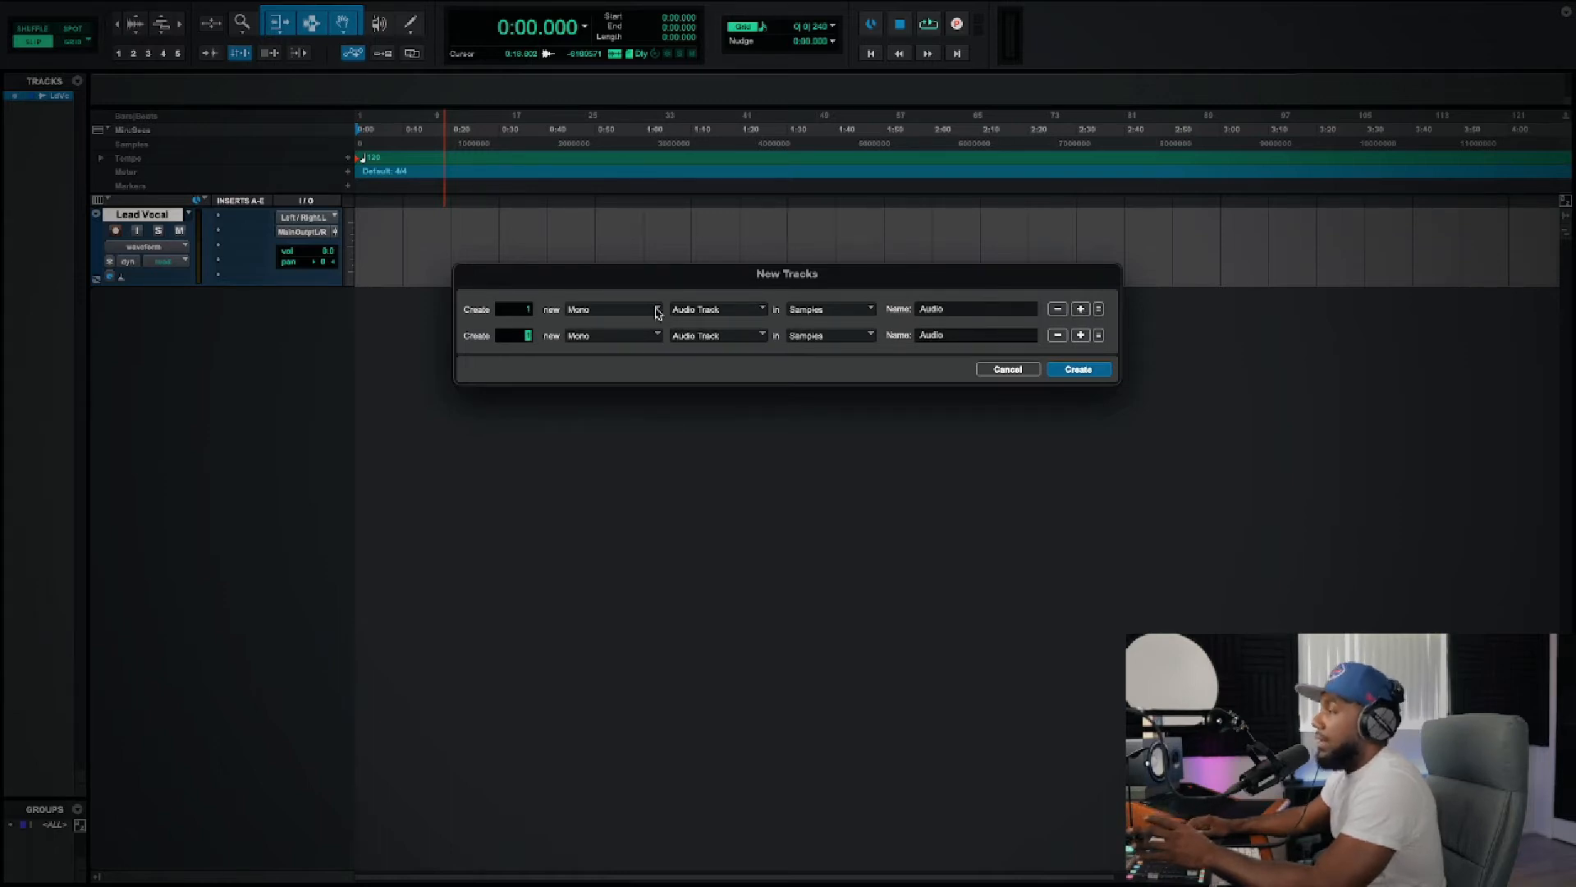
left_click(1080, 310)
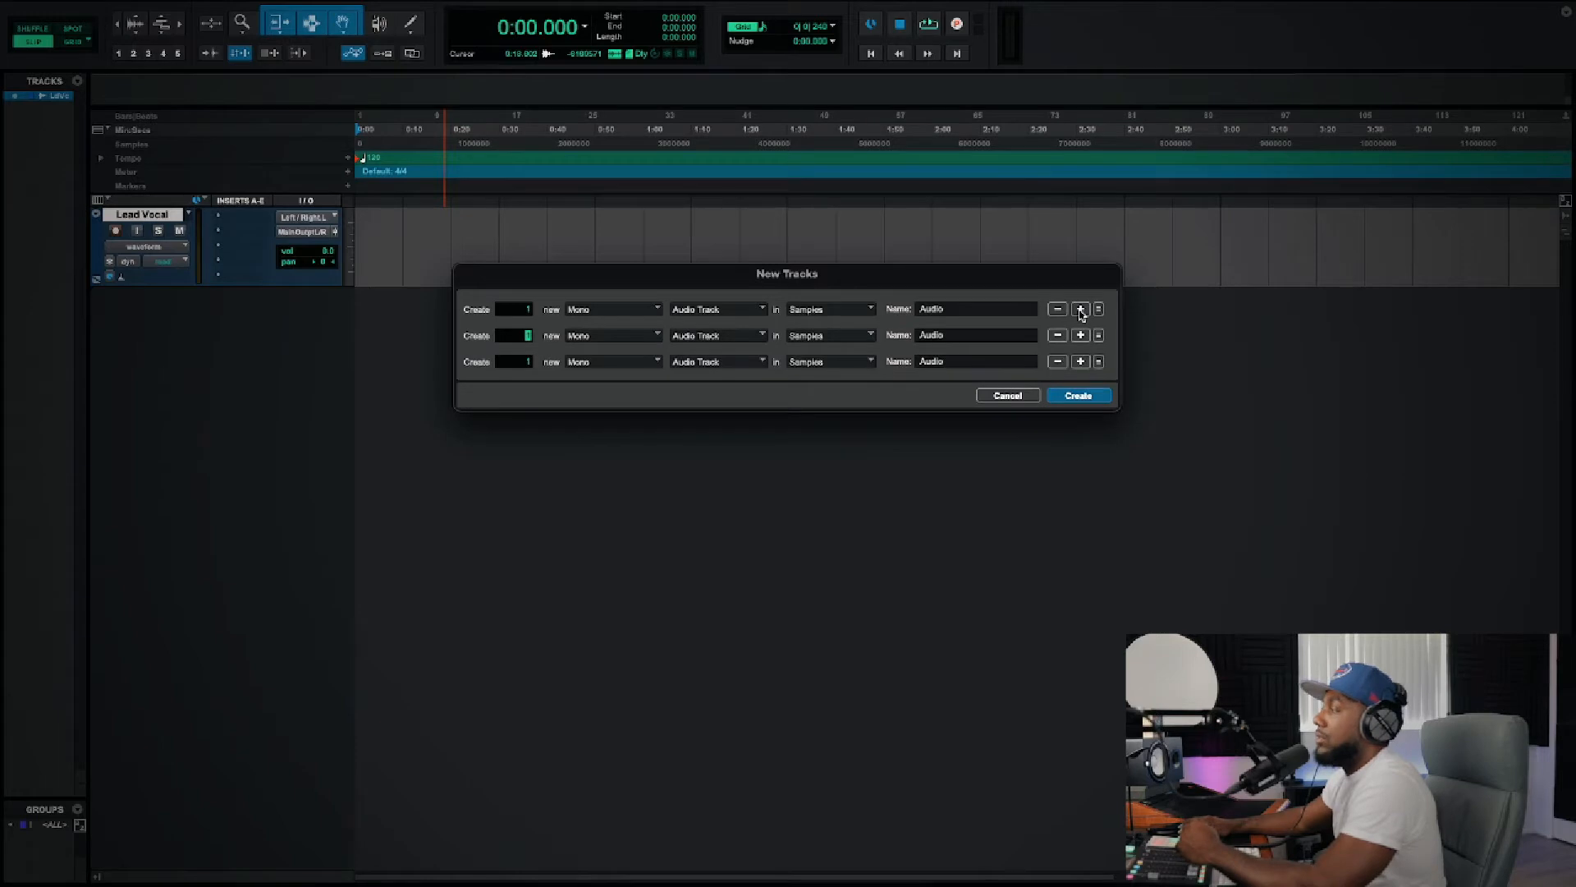
left_click(1080, 310)
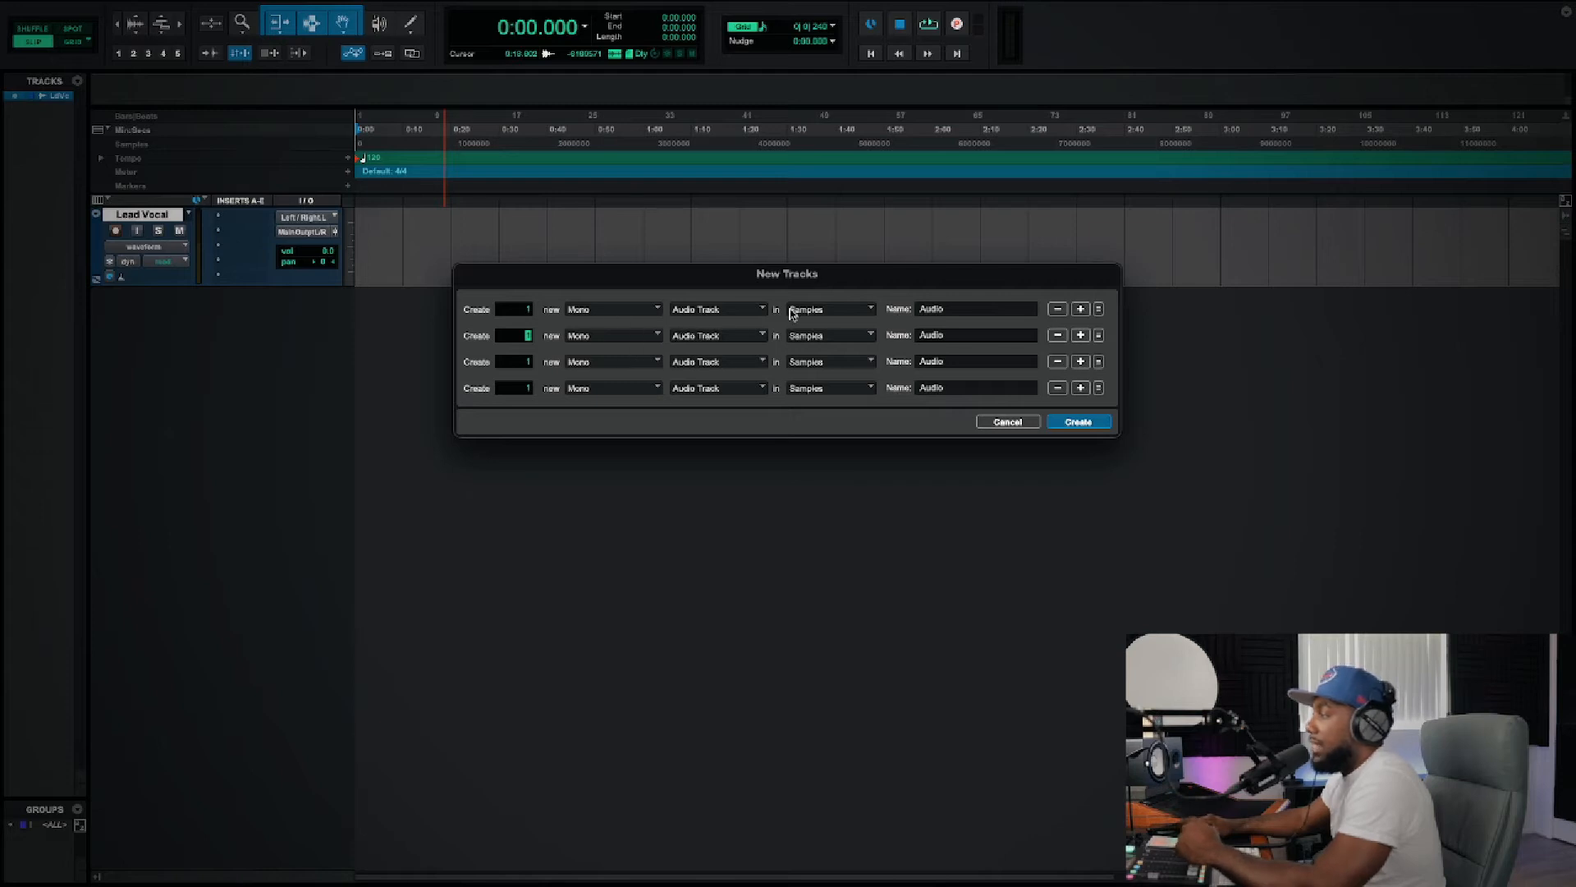
Step: Name the first two new tracks "Double" and "add lib 1"
double_click(955, 310)
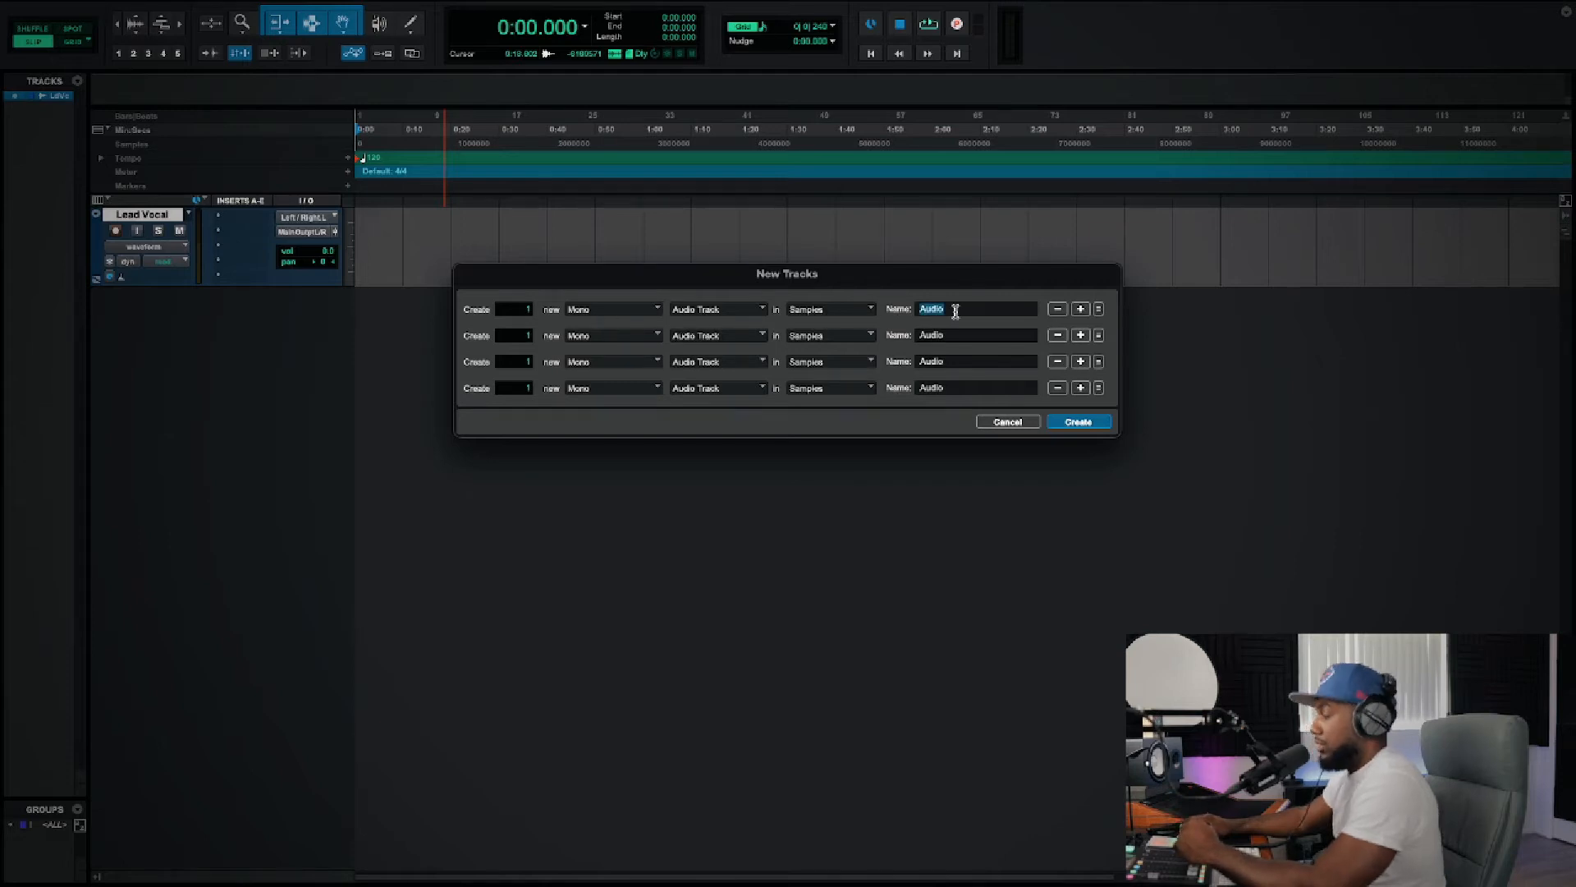
key("BackSpace")
type("Double")
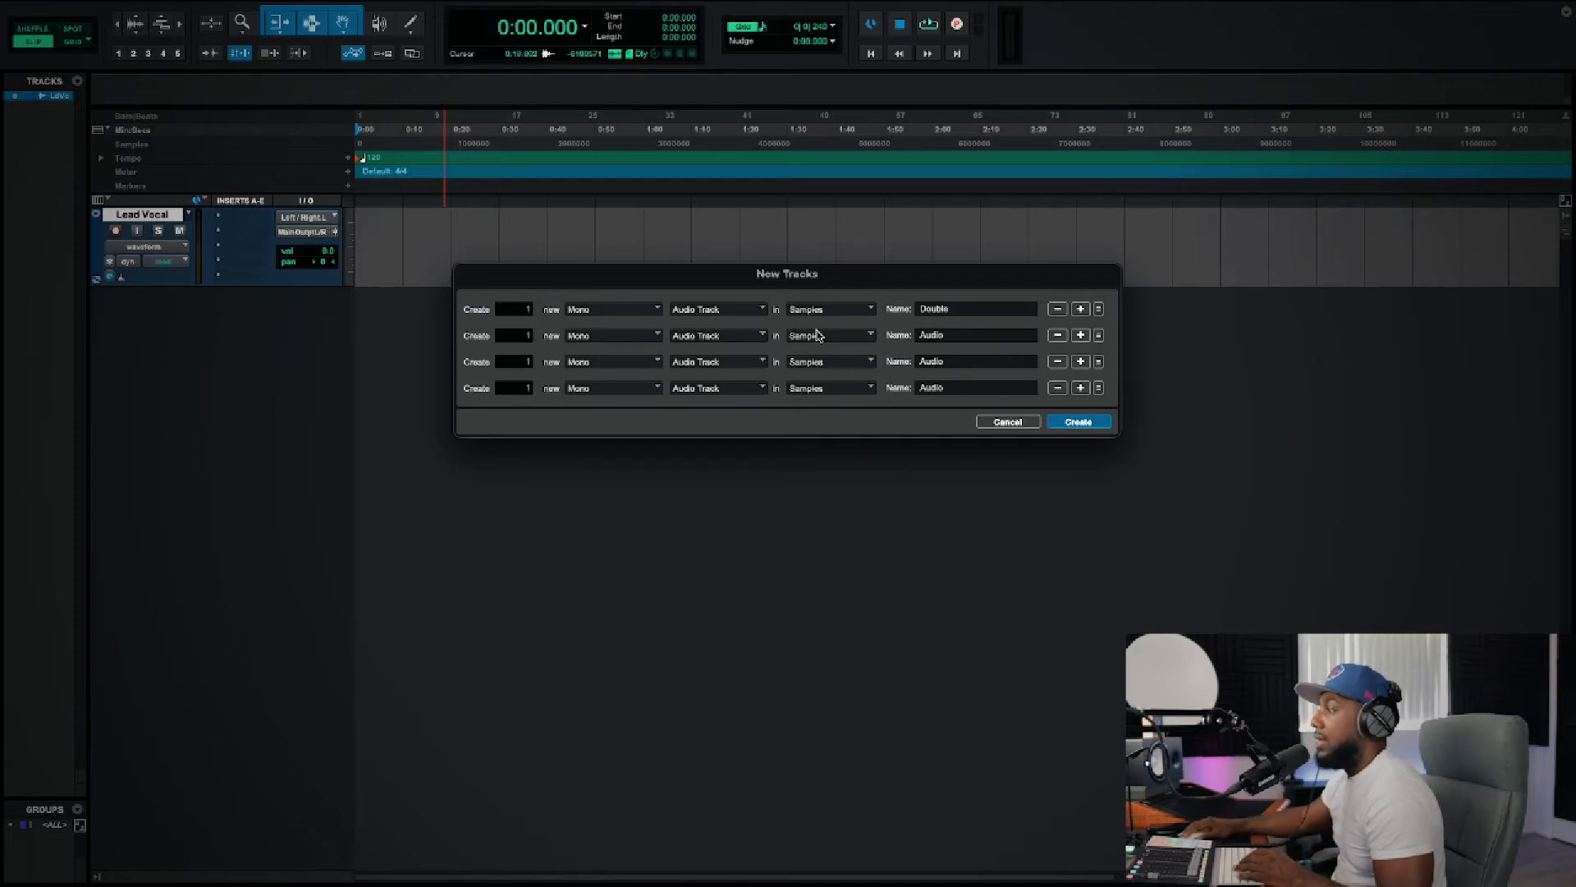
double_click(954, 335)
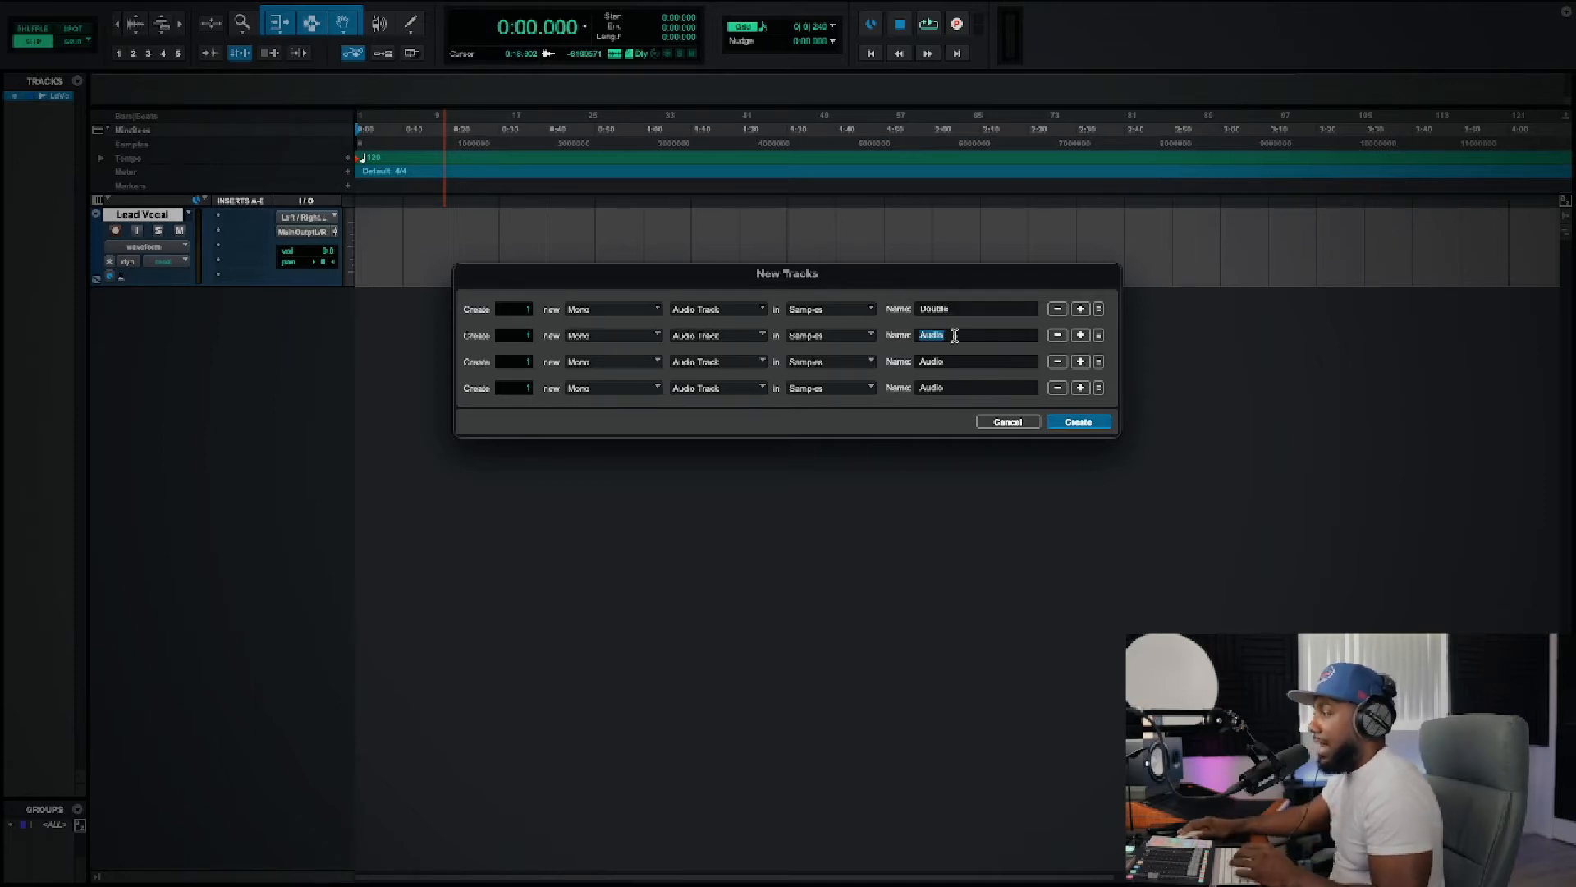
key("BackSpace")
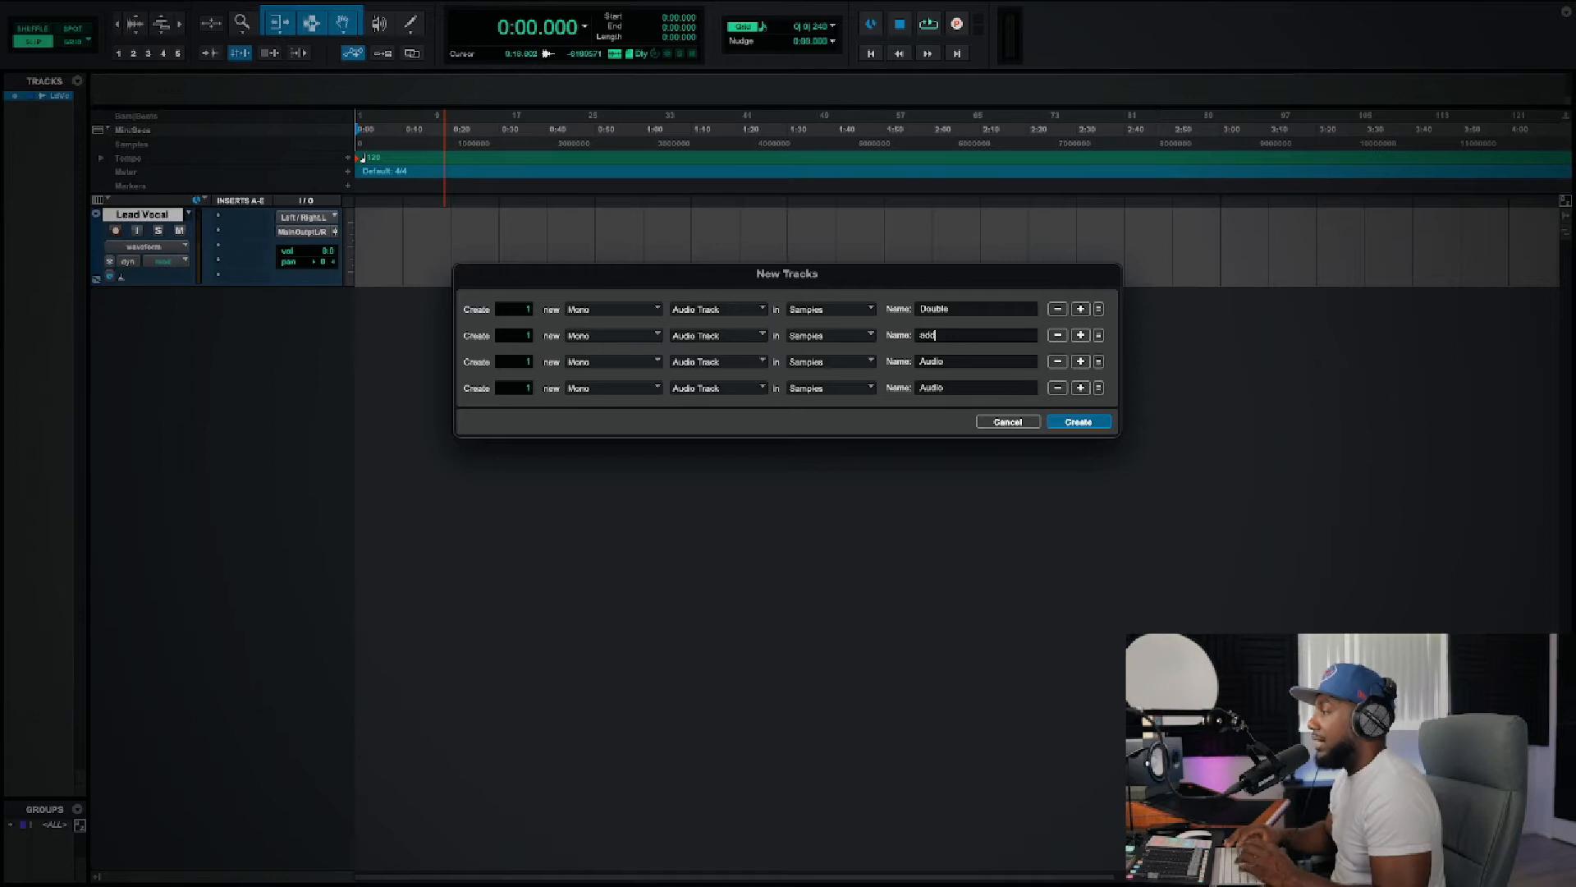
type("add lib 1")
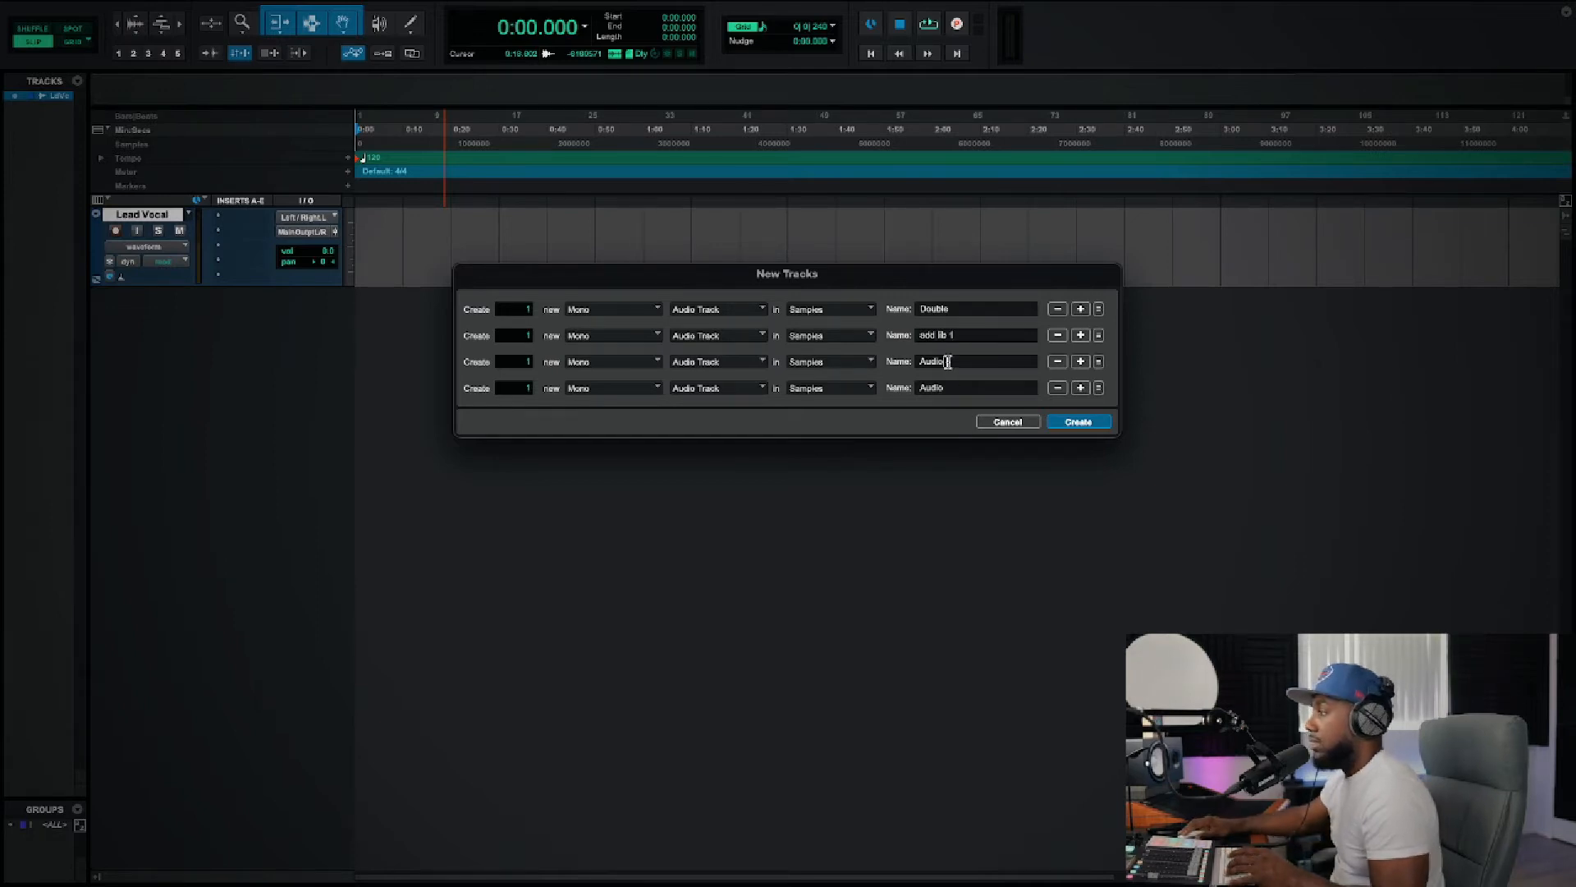
Step: Name the remaining two tracks "add lib 2" and "Talk", and create all four tracks
double_click(950, 361)
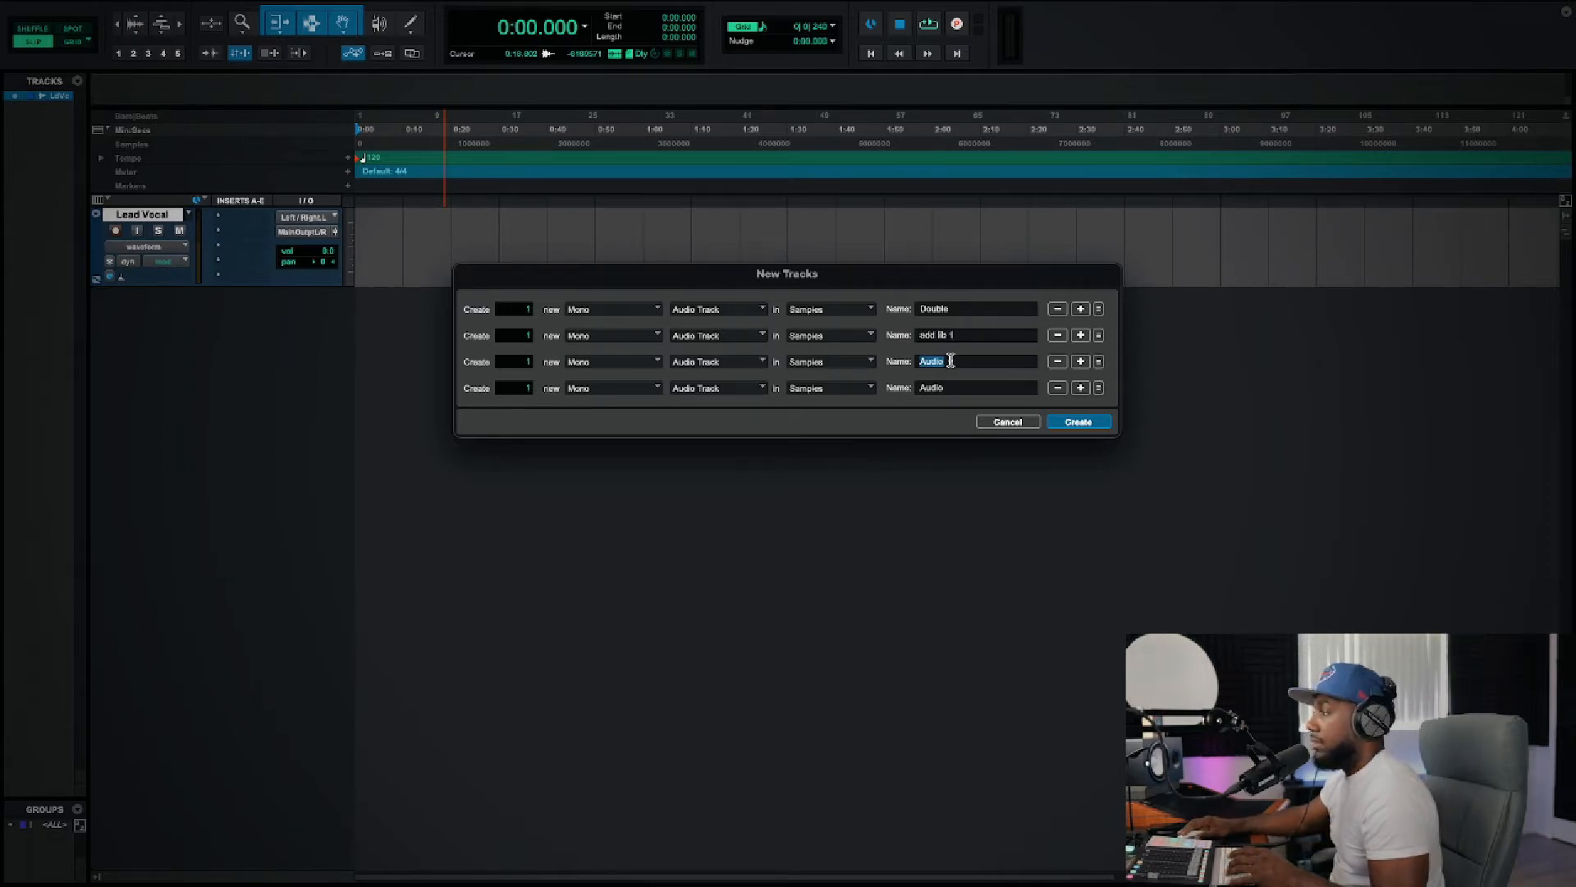
key("BackSpace")
type("add lib 2")
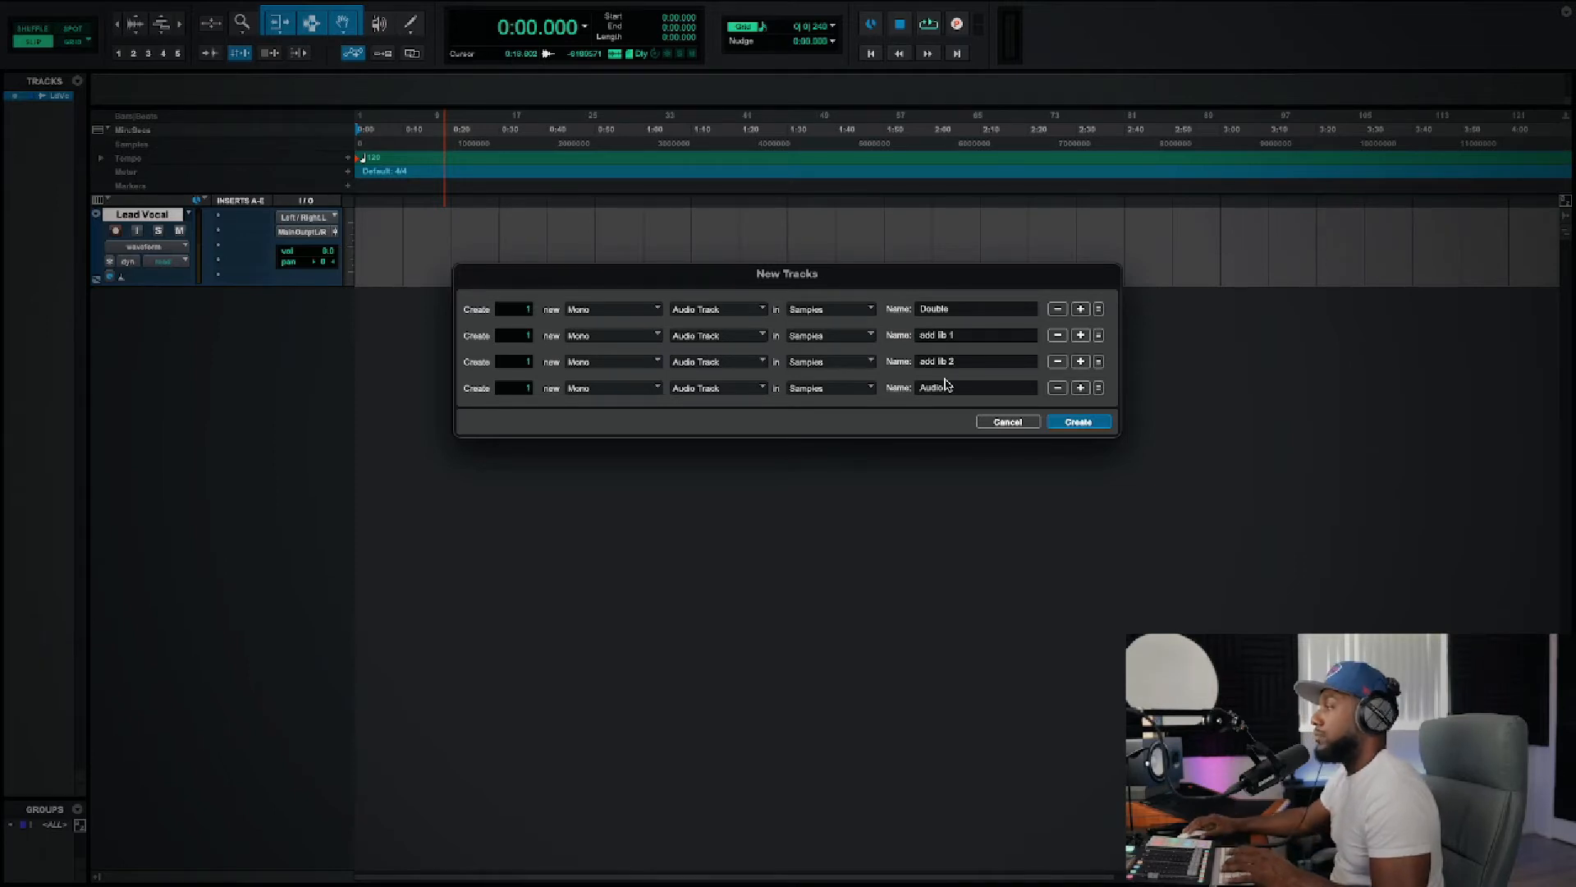
double_click(953, 386)
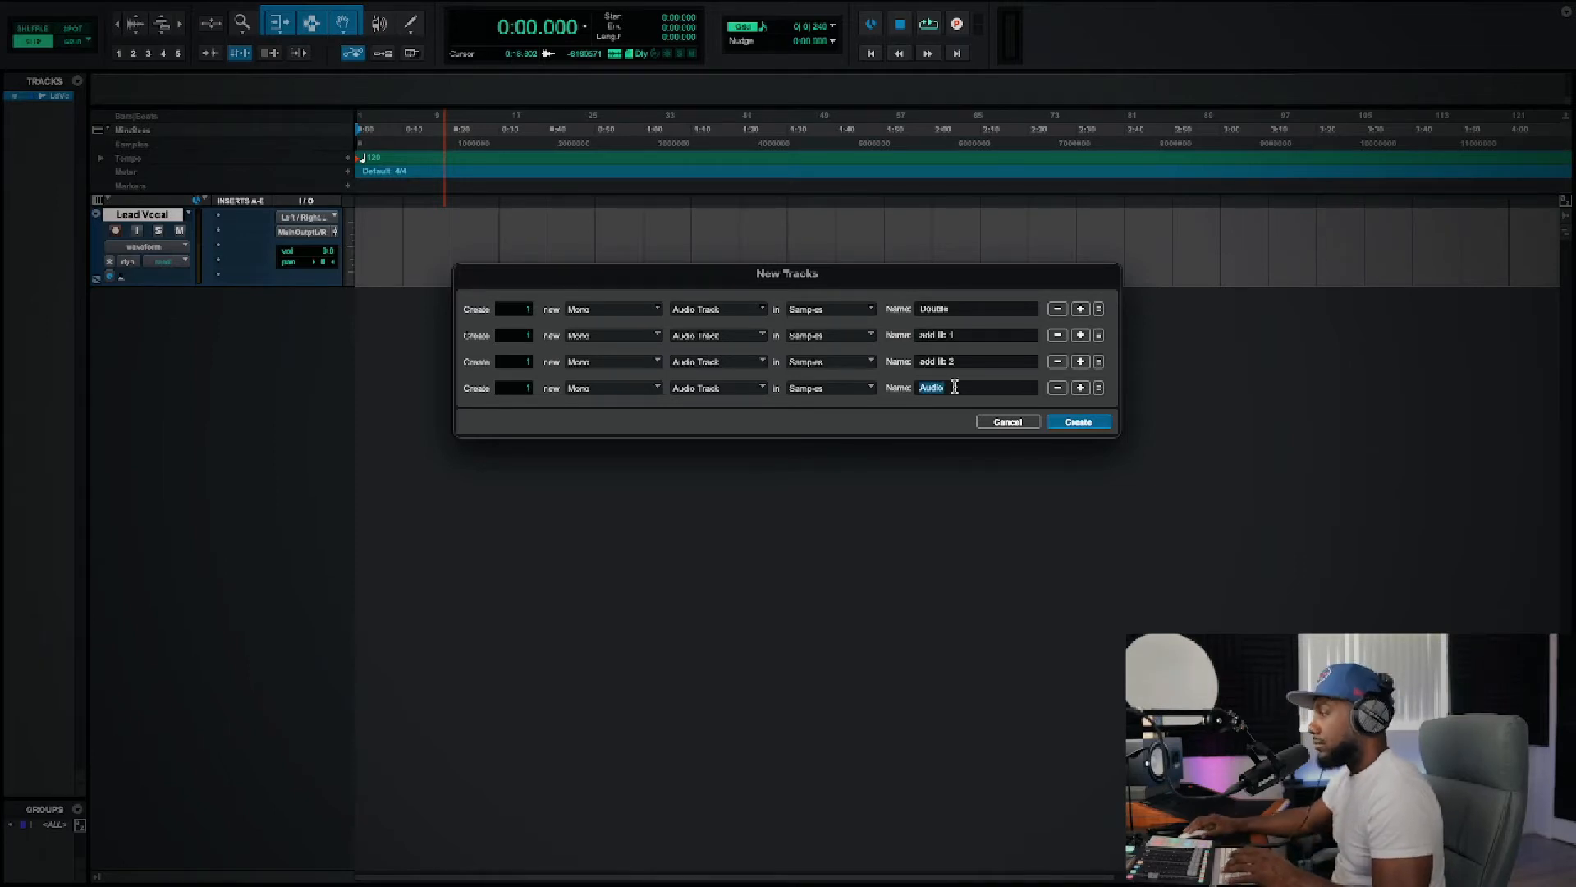
key("BackSpace")
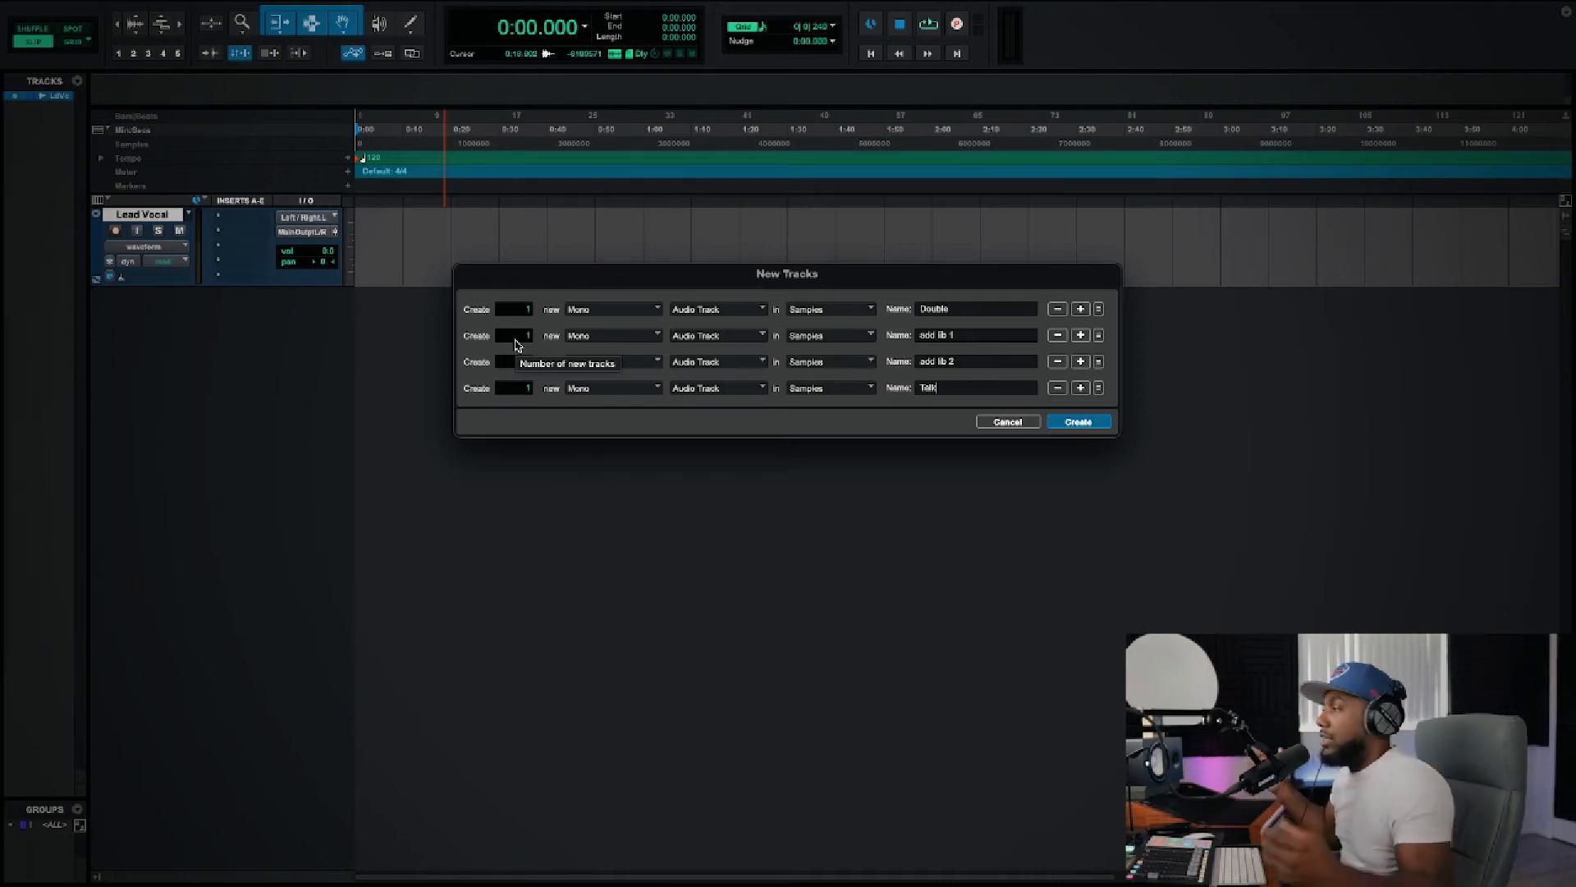
left_click(1082, 422)
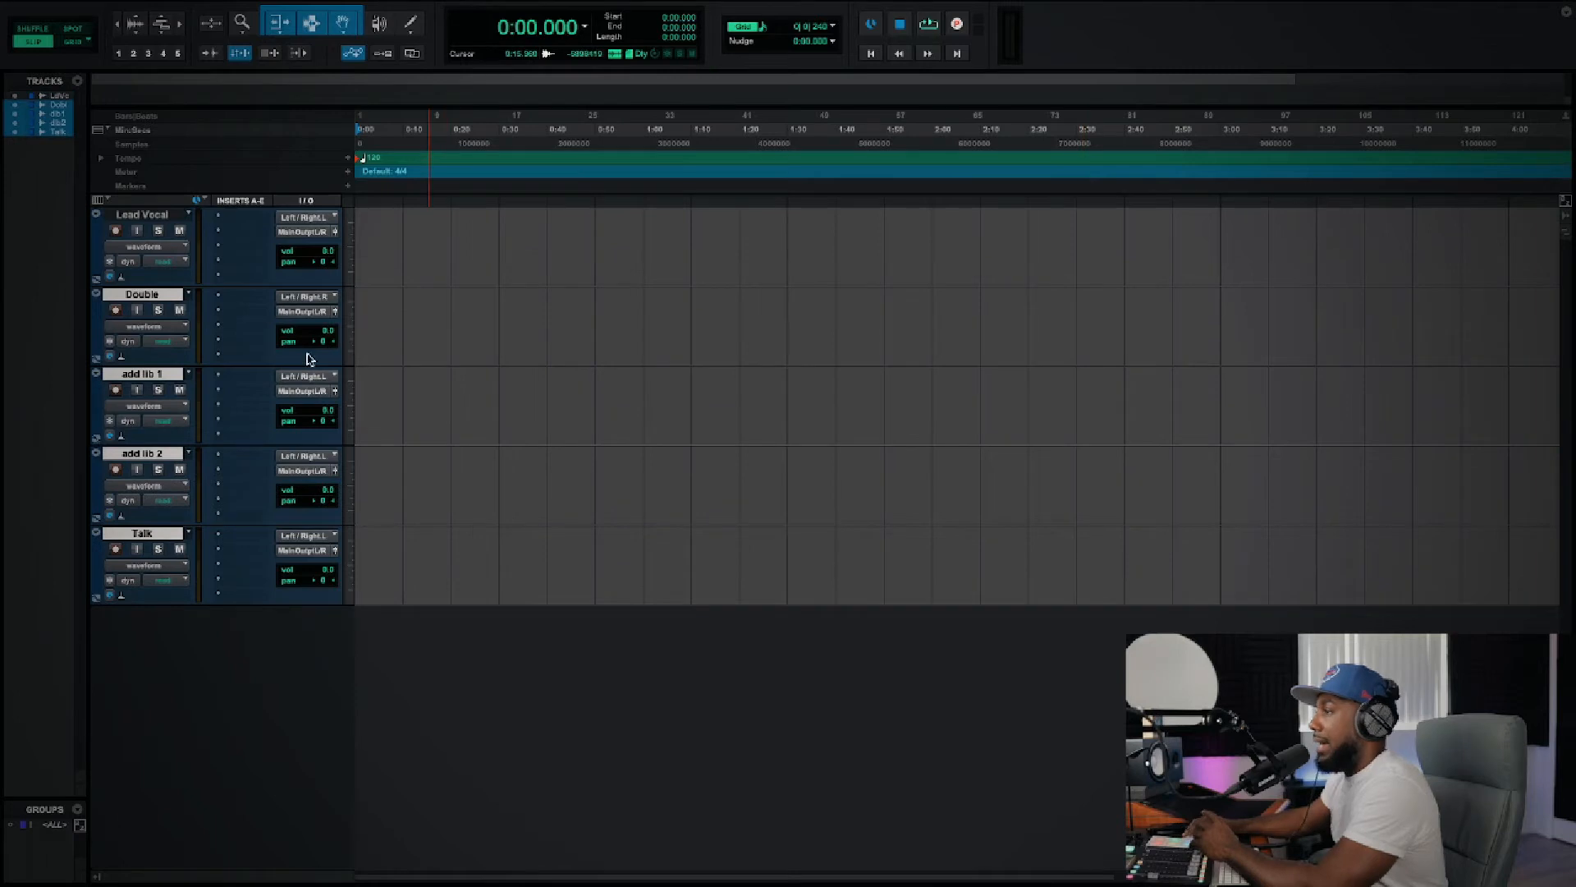
Step: Go through the session's tracks one by one, from Lead Vocal down to Talk
left_click(156, 219)
left_click(153, 296)
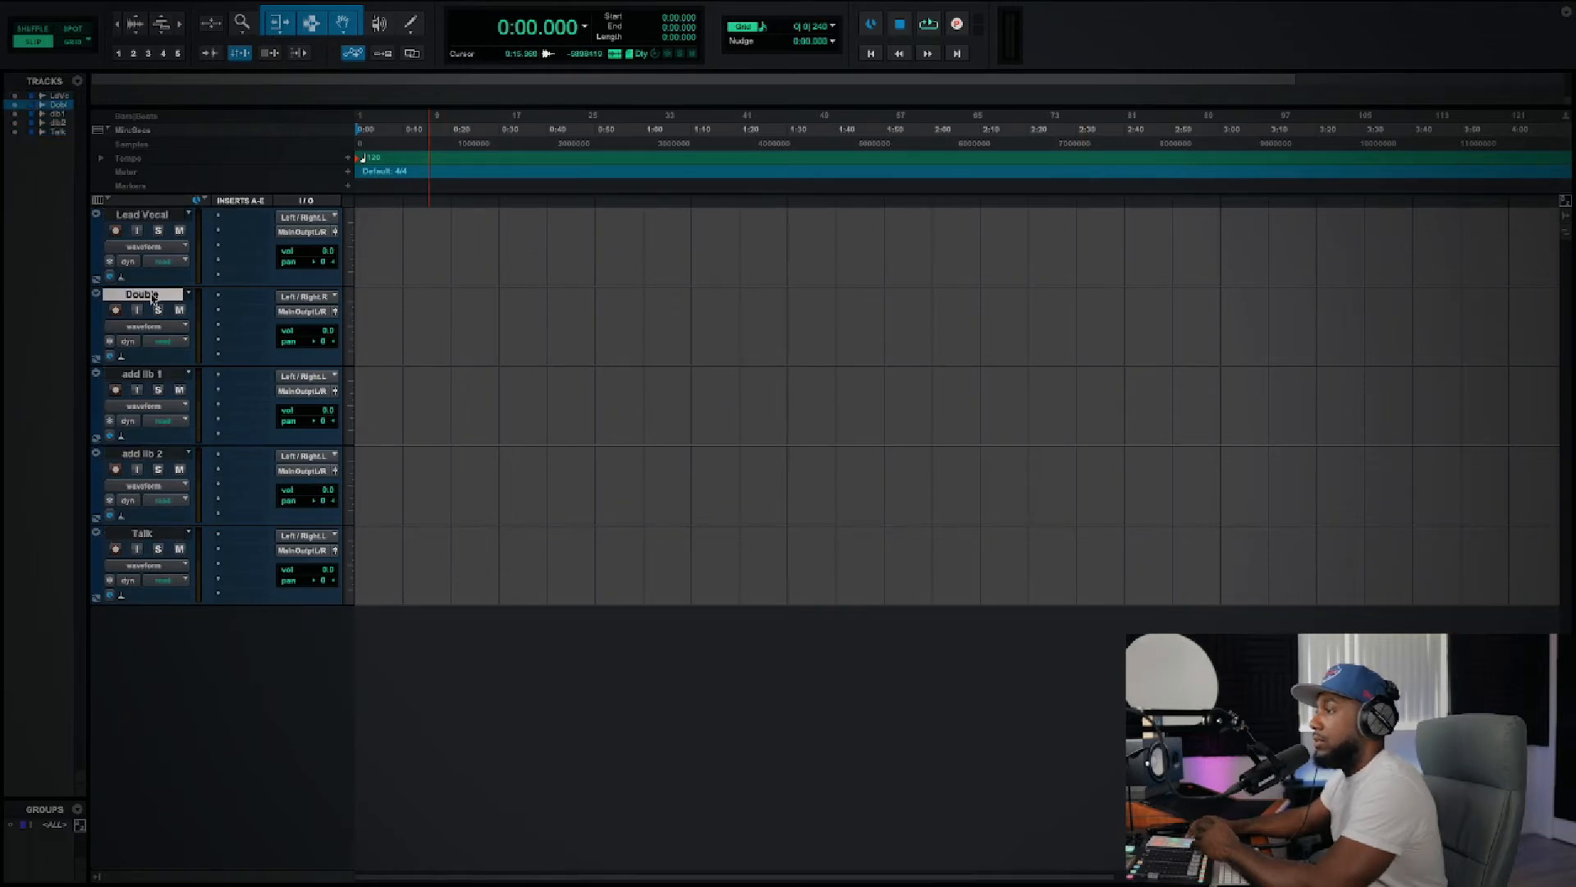
left_click(156, 374)
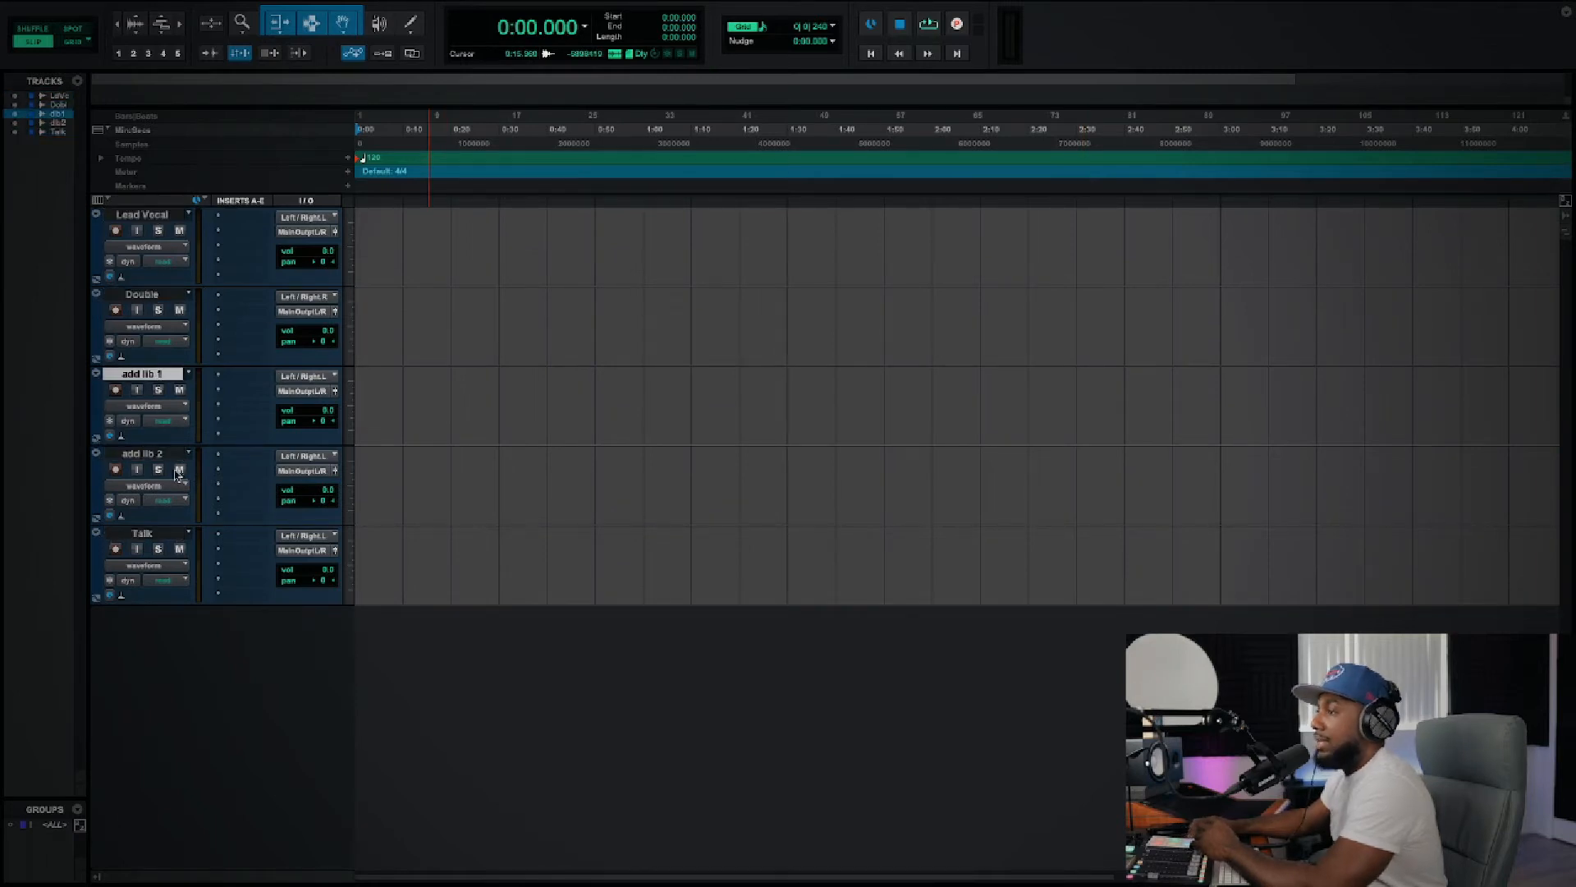
left_click(150, 457)
left_click(154, 534)
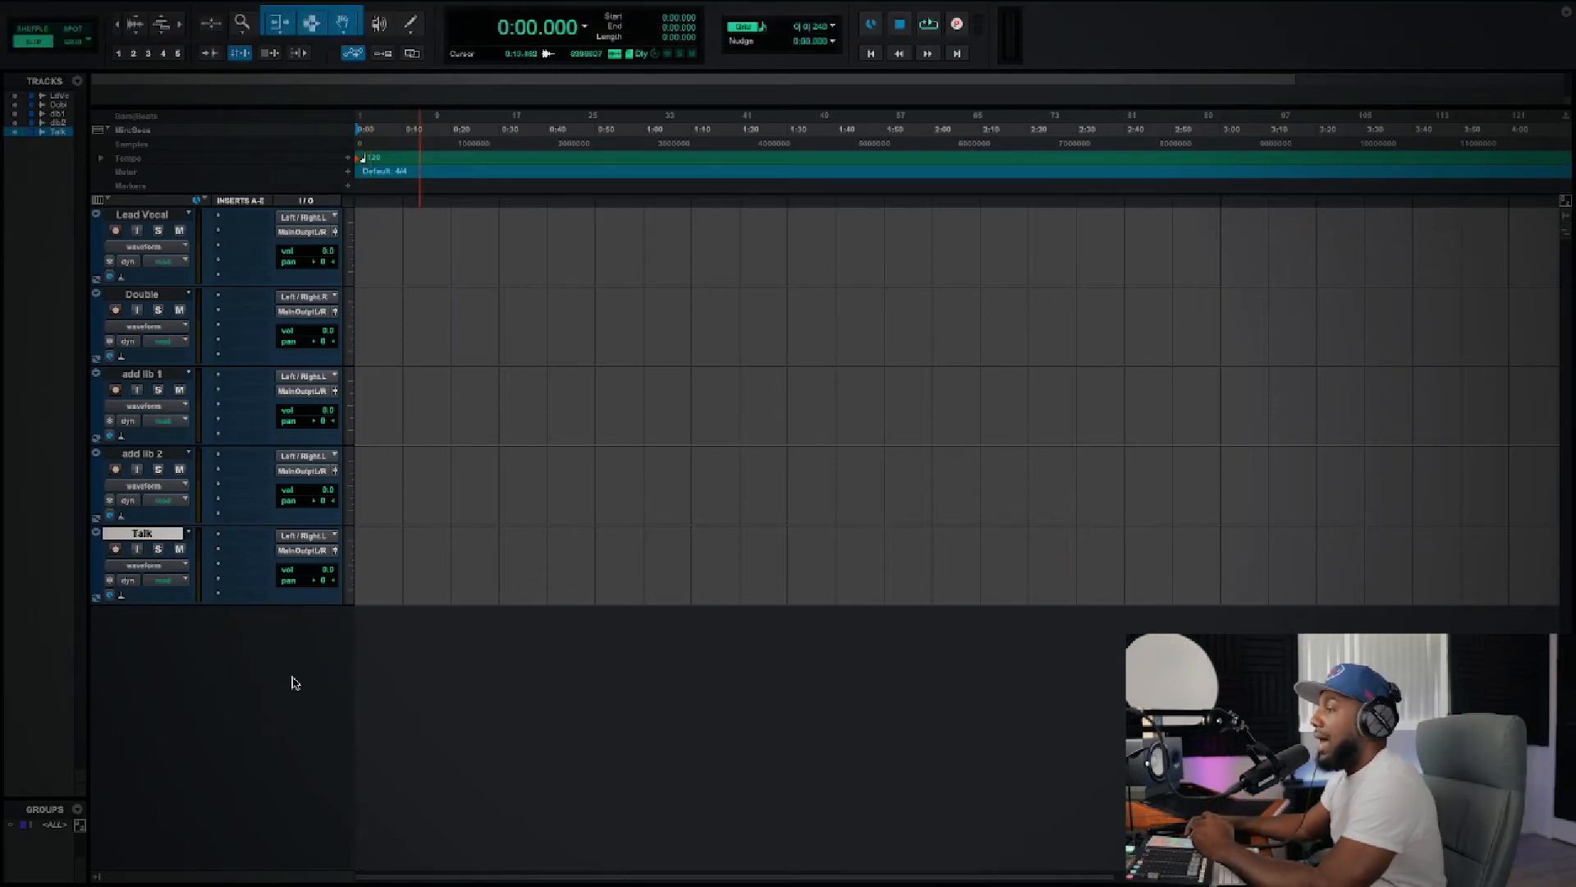
Step: Start an audio import and add the "Free 2 Chainz Type Beat 2021" MP3 from Downloads to the clips to import, with conversion
left_click(122, 10)
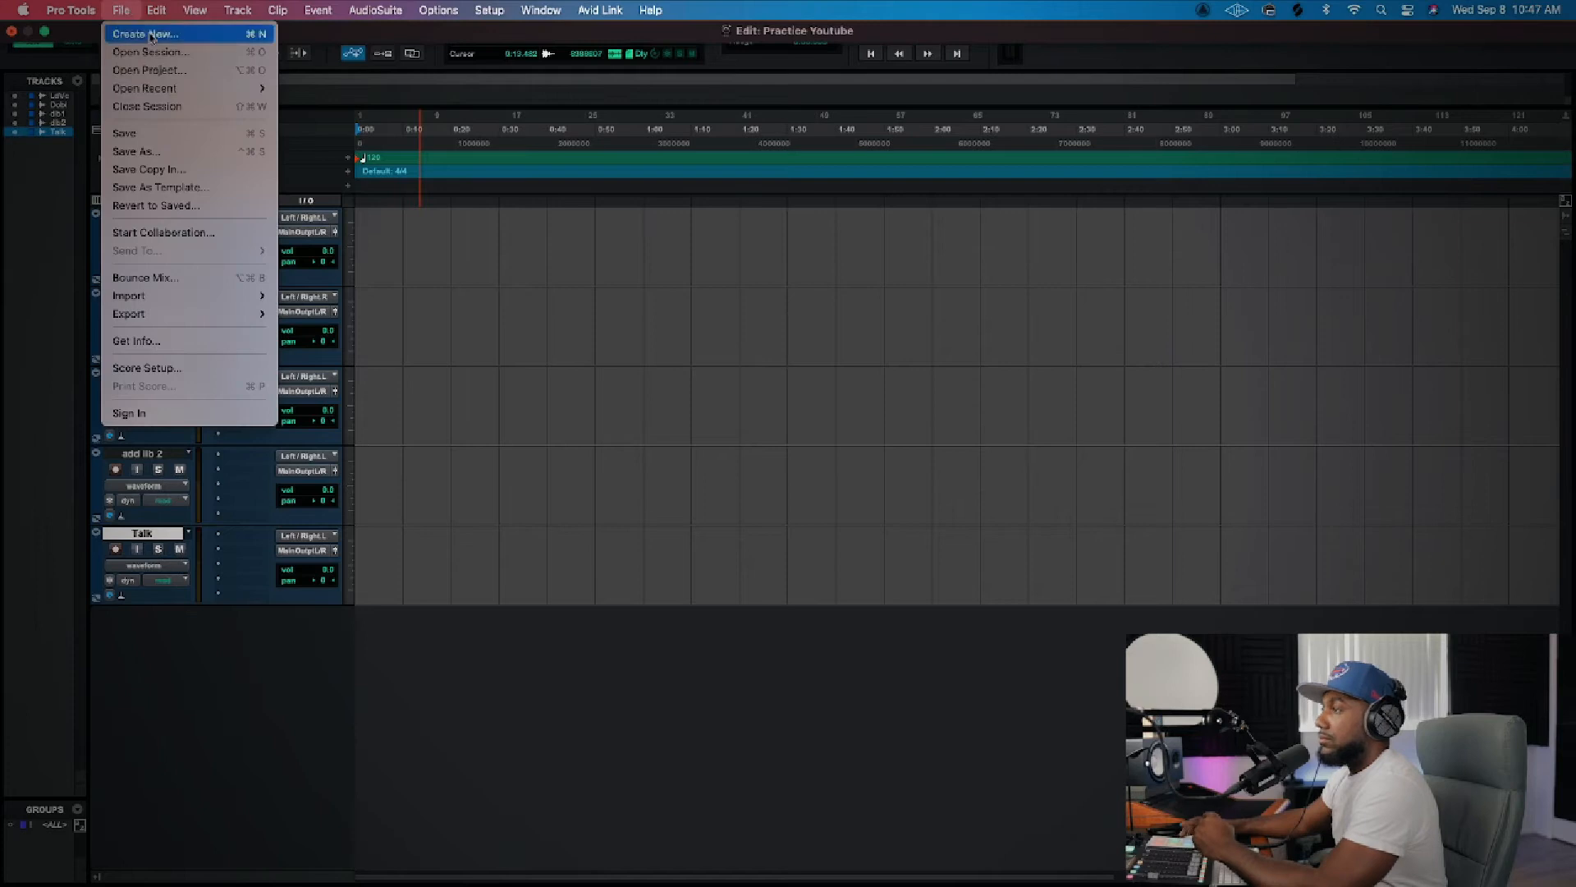
left_click(234, 703)
left_click(122, 12)
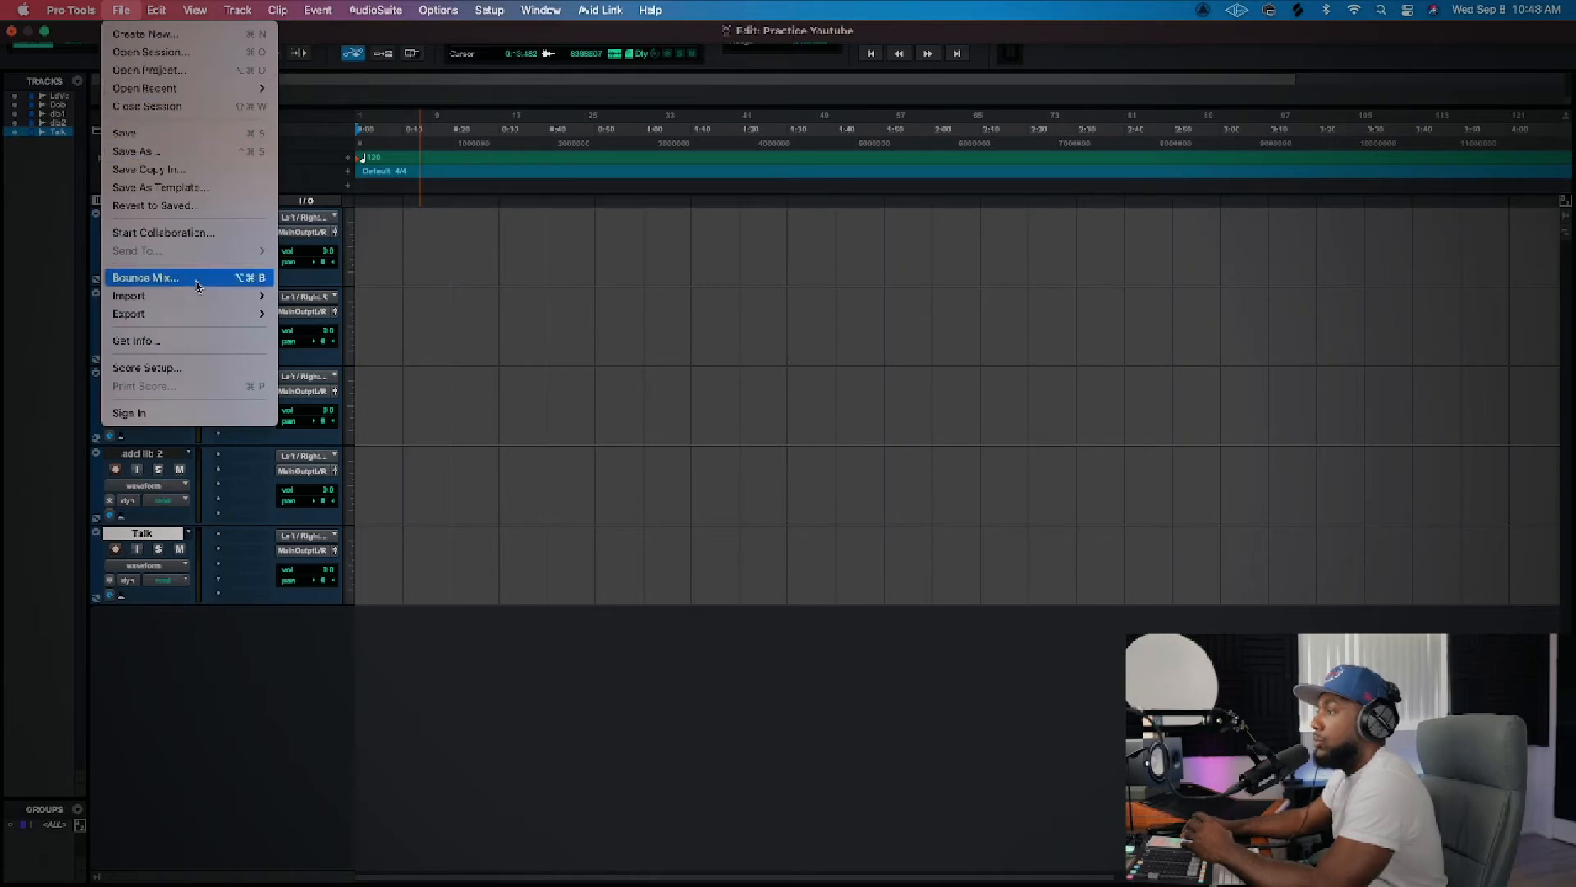
mouse_move(203, 303)
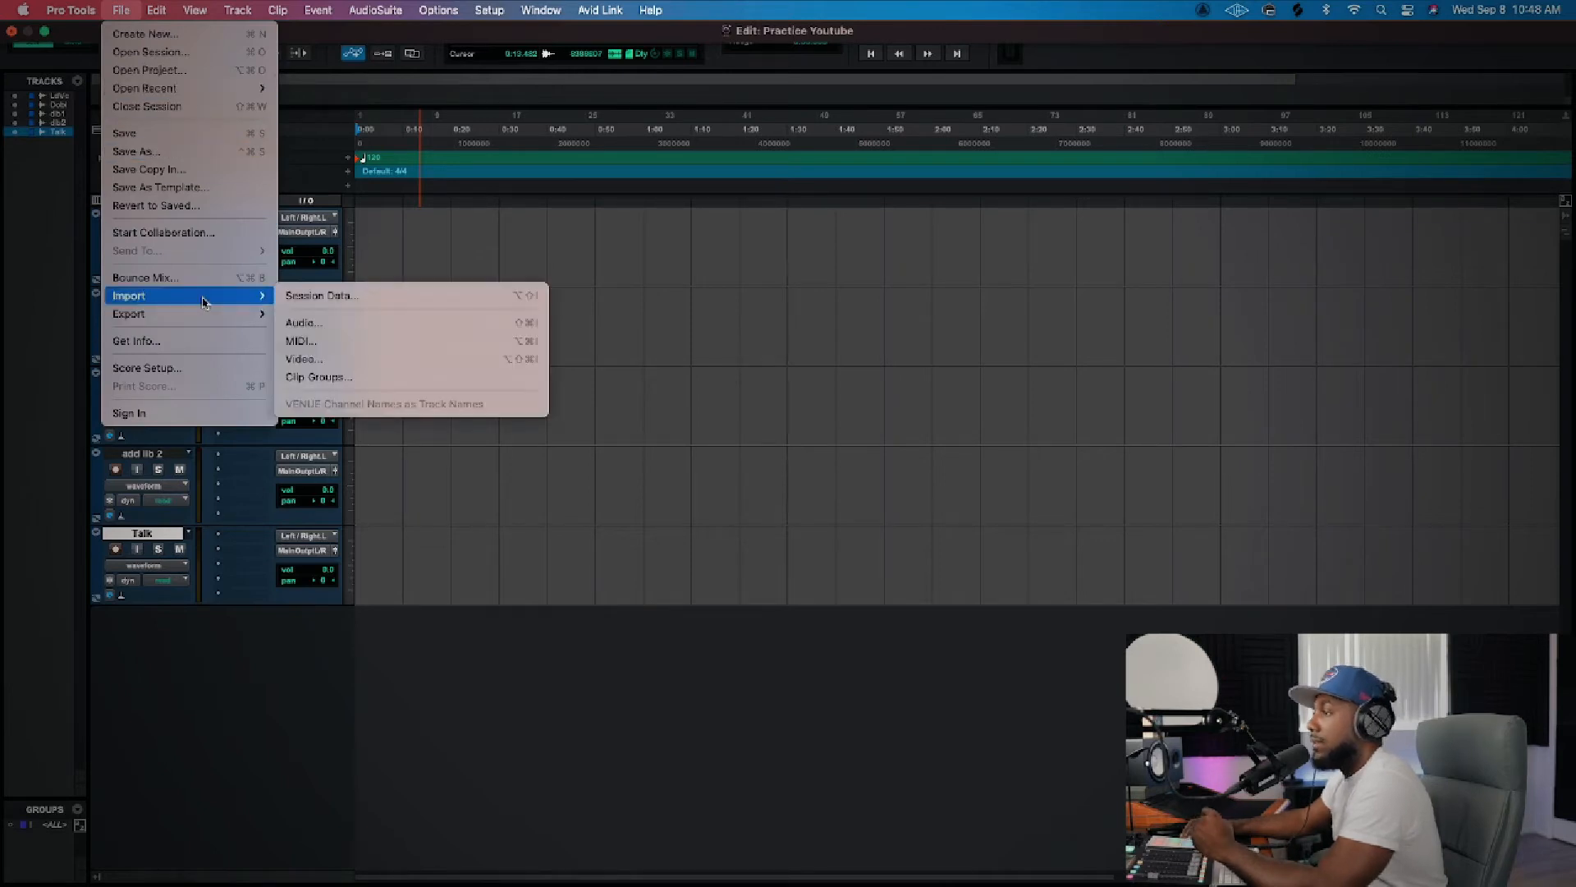
left_click(334, 327)
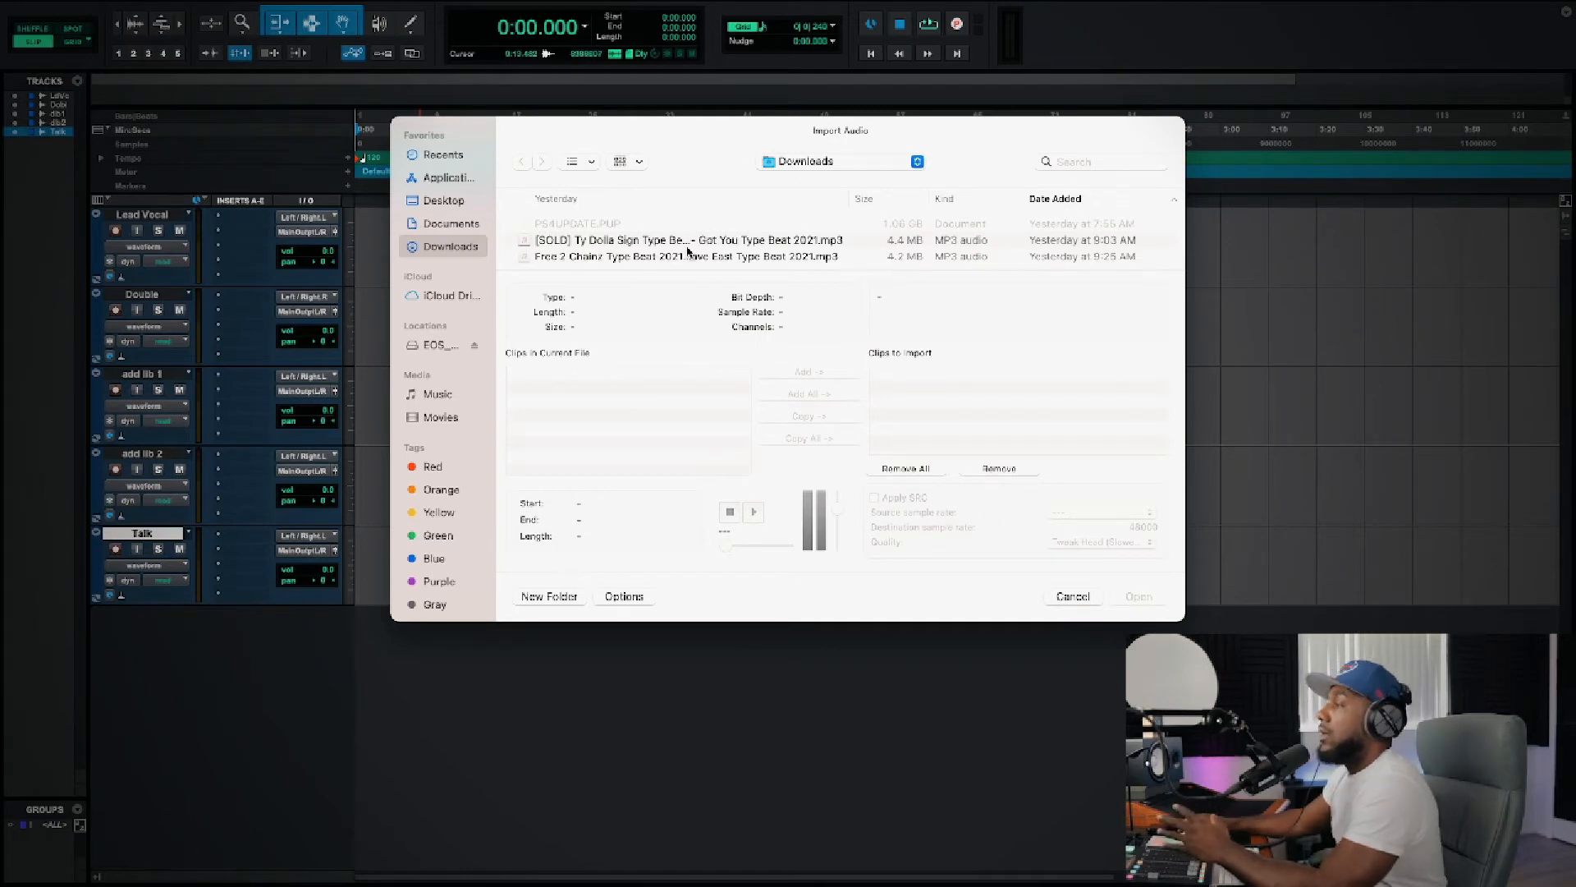
scroll(688, 251, "down", 2)
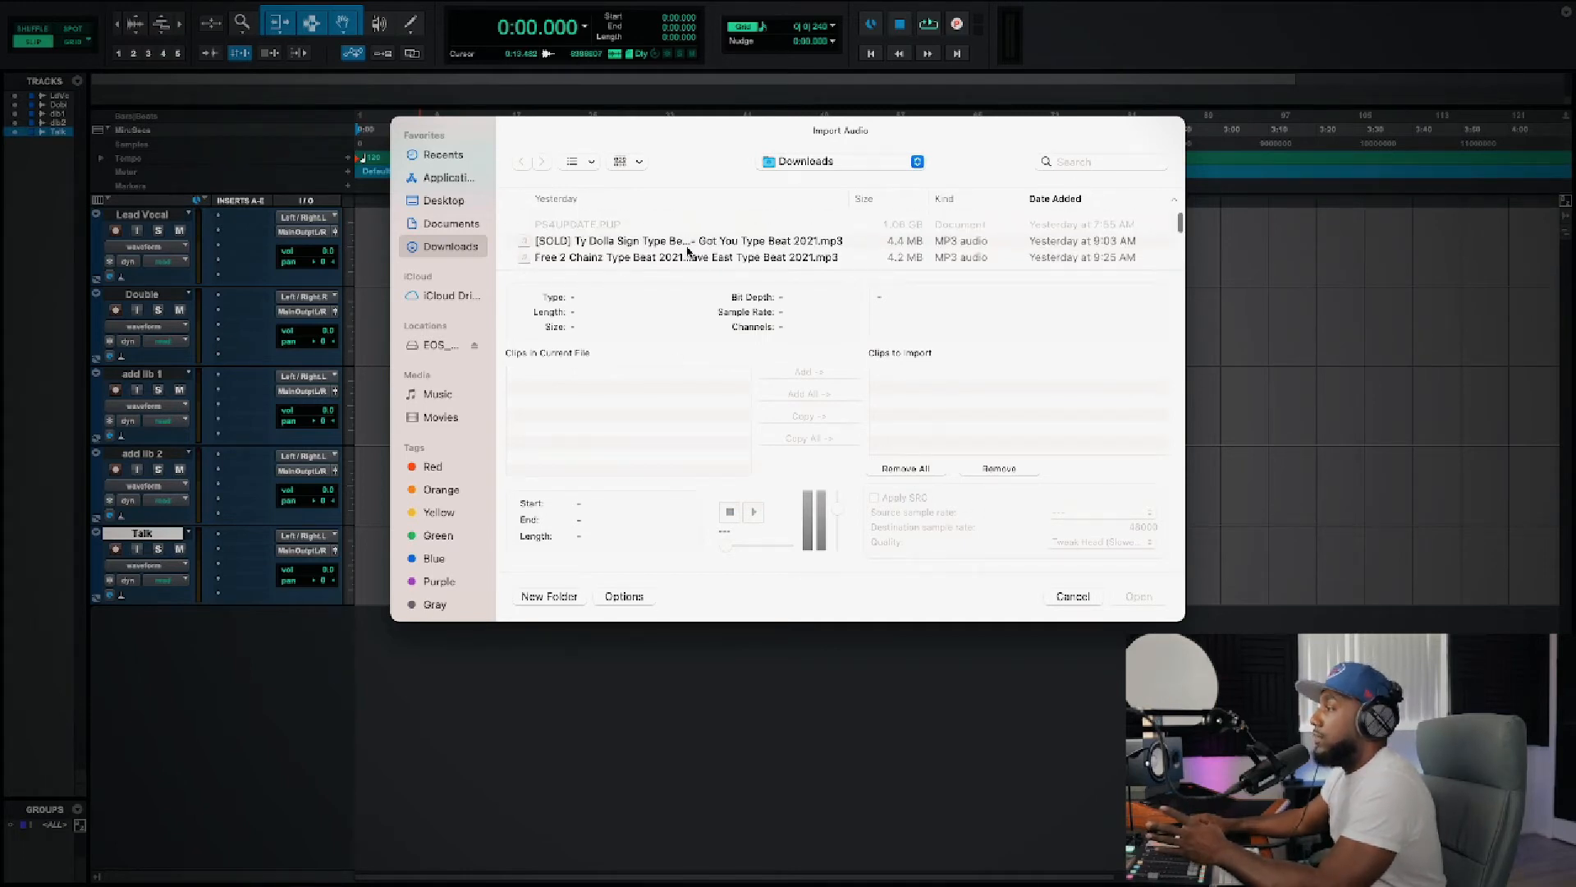
left_click(638, 257)
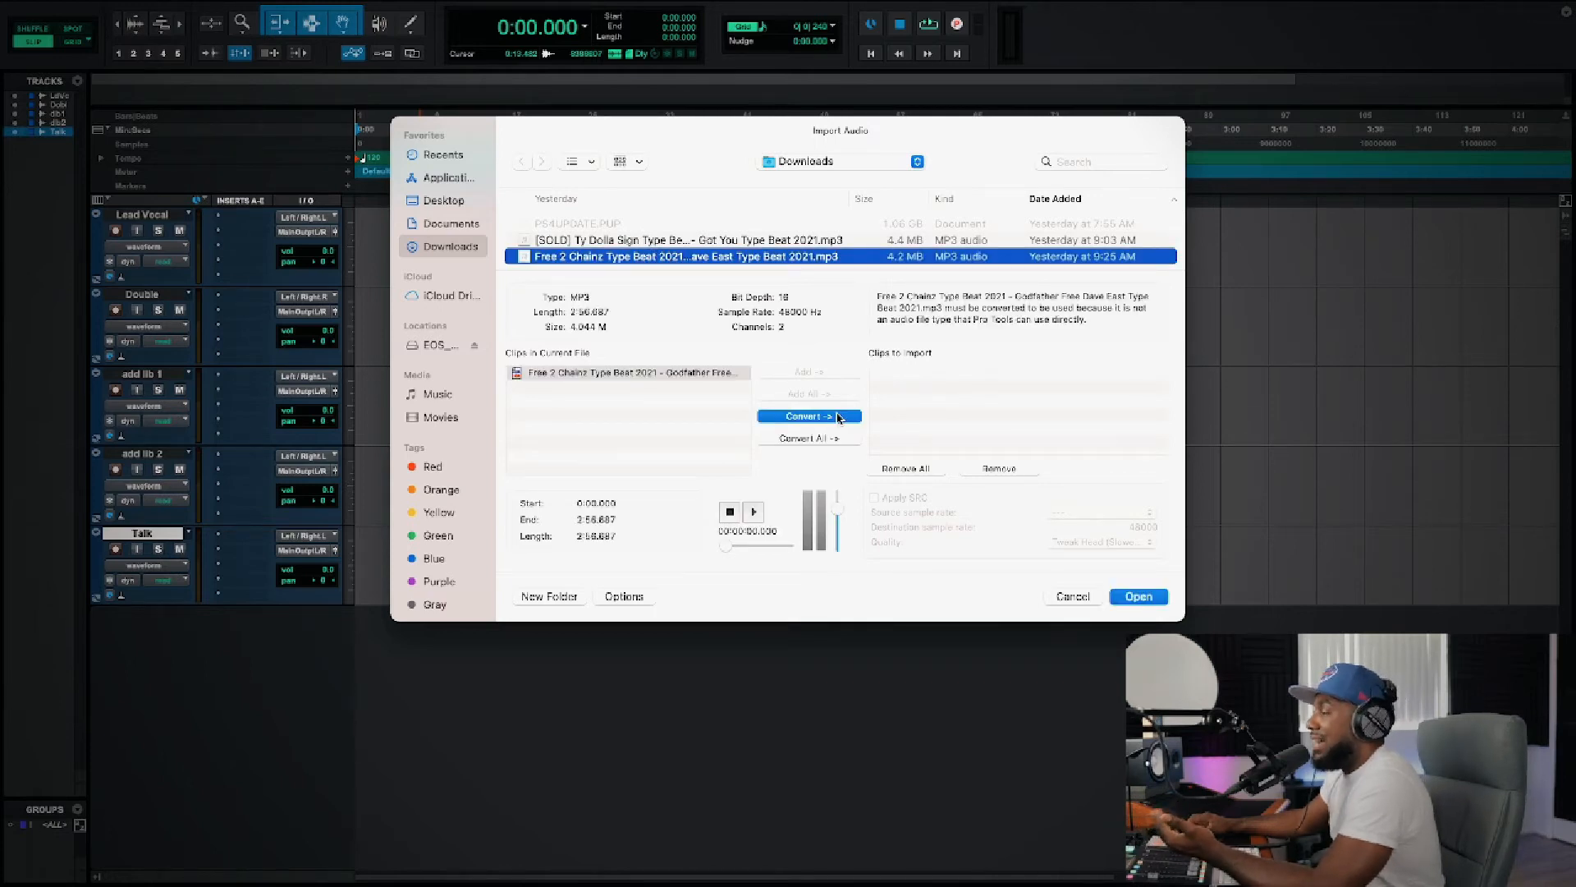
left_click(844, 166)
left_click(844, 167)
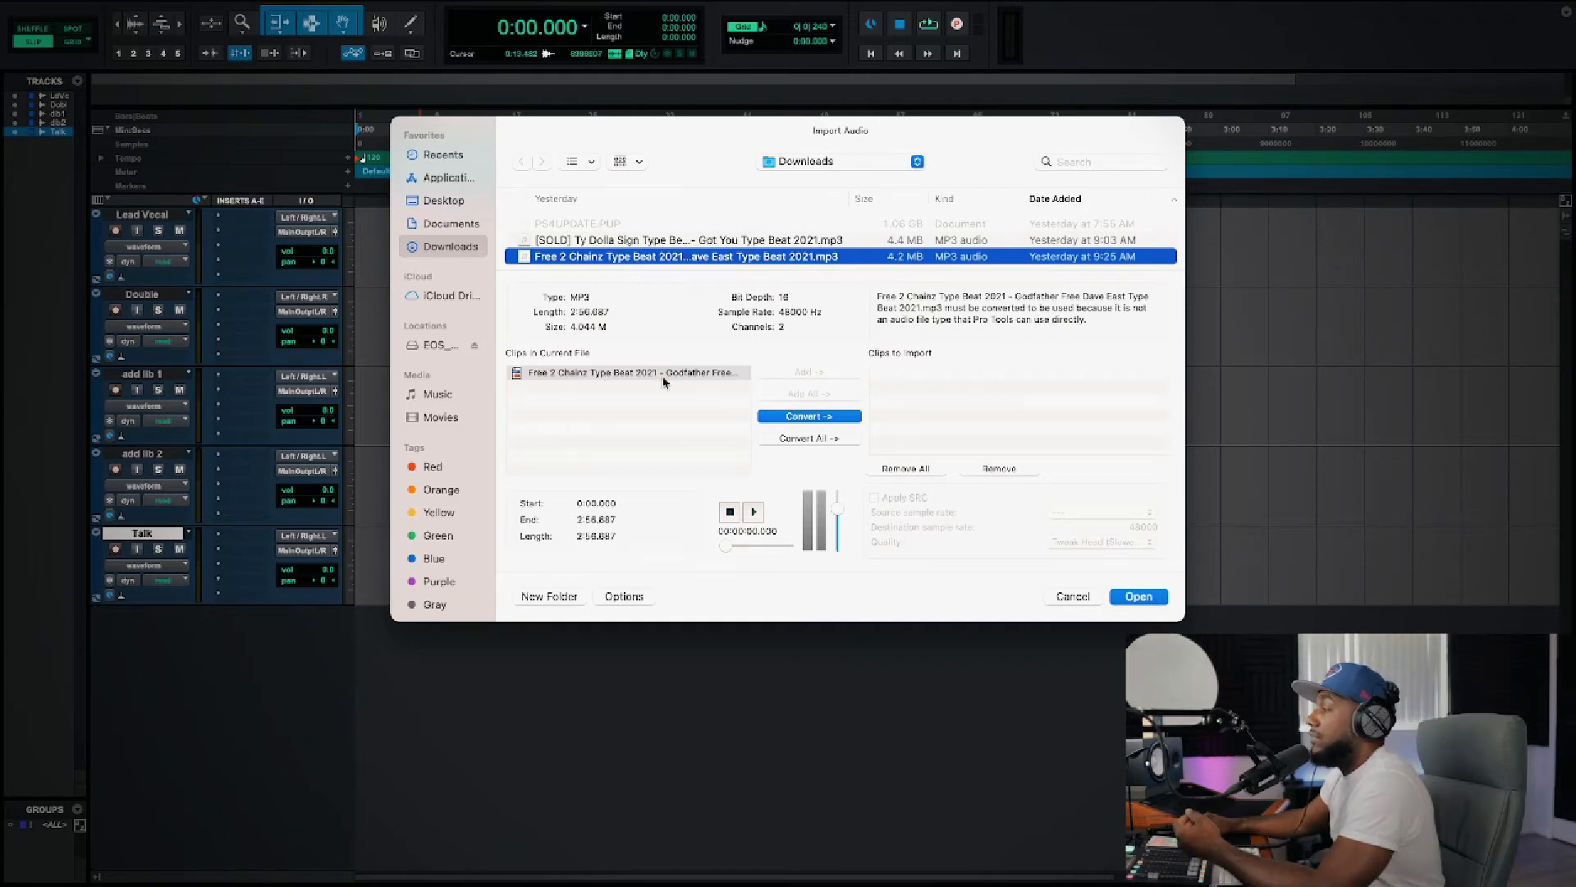
left_click(792, 417)
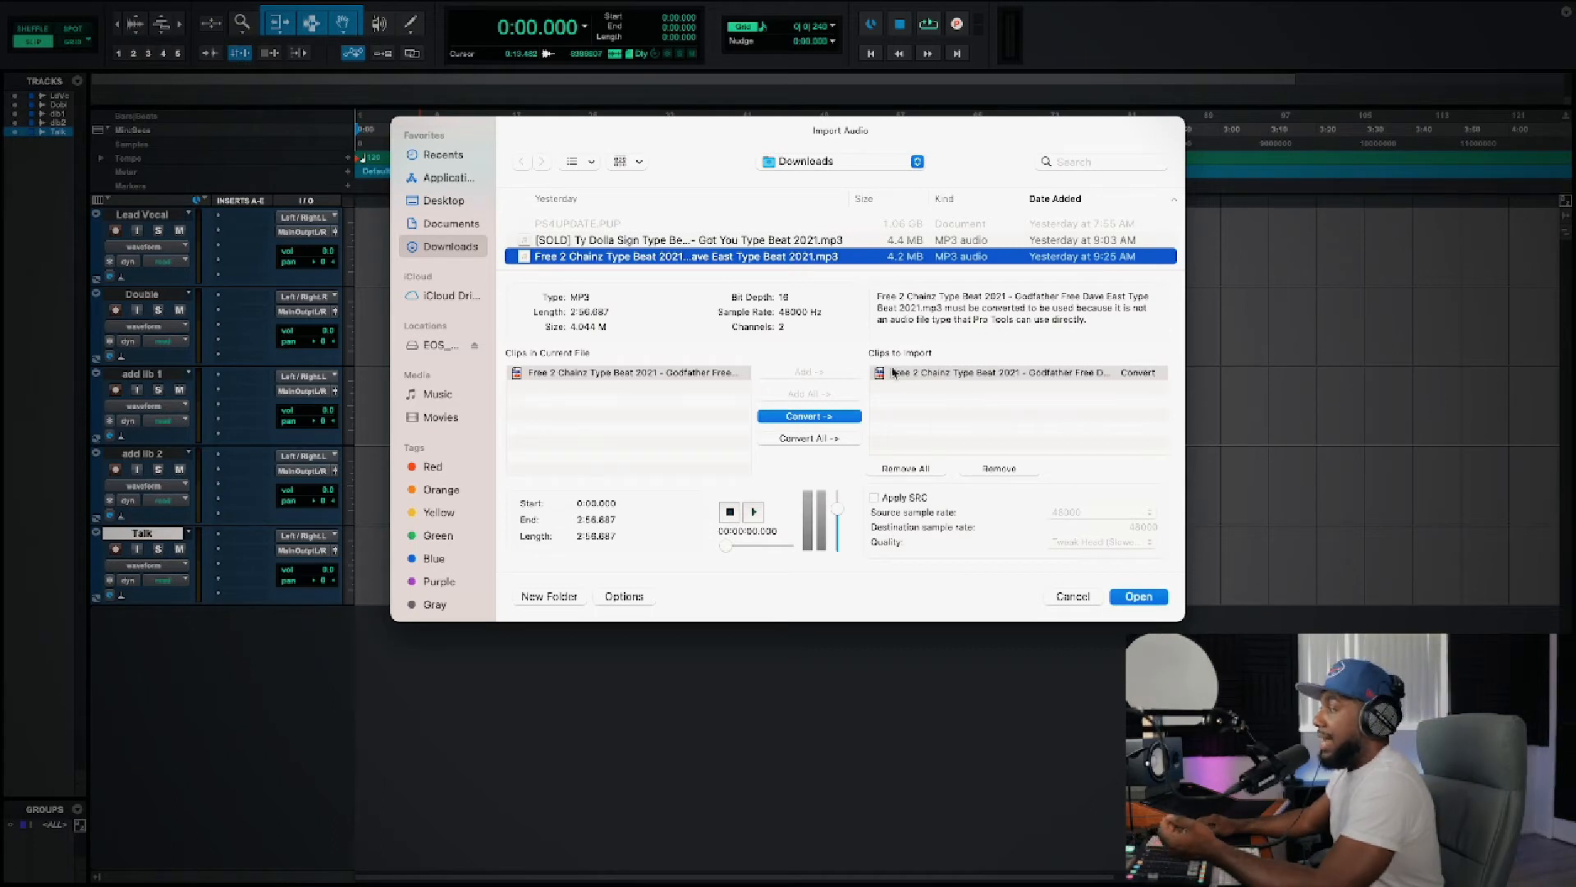
Step: Import the converted beat into the Audio Files folder, placing it on a new track at Session Start
left_click(1139, 596)
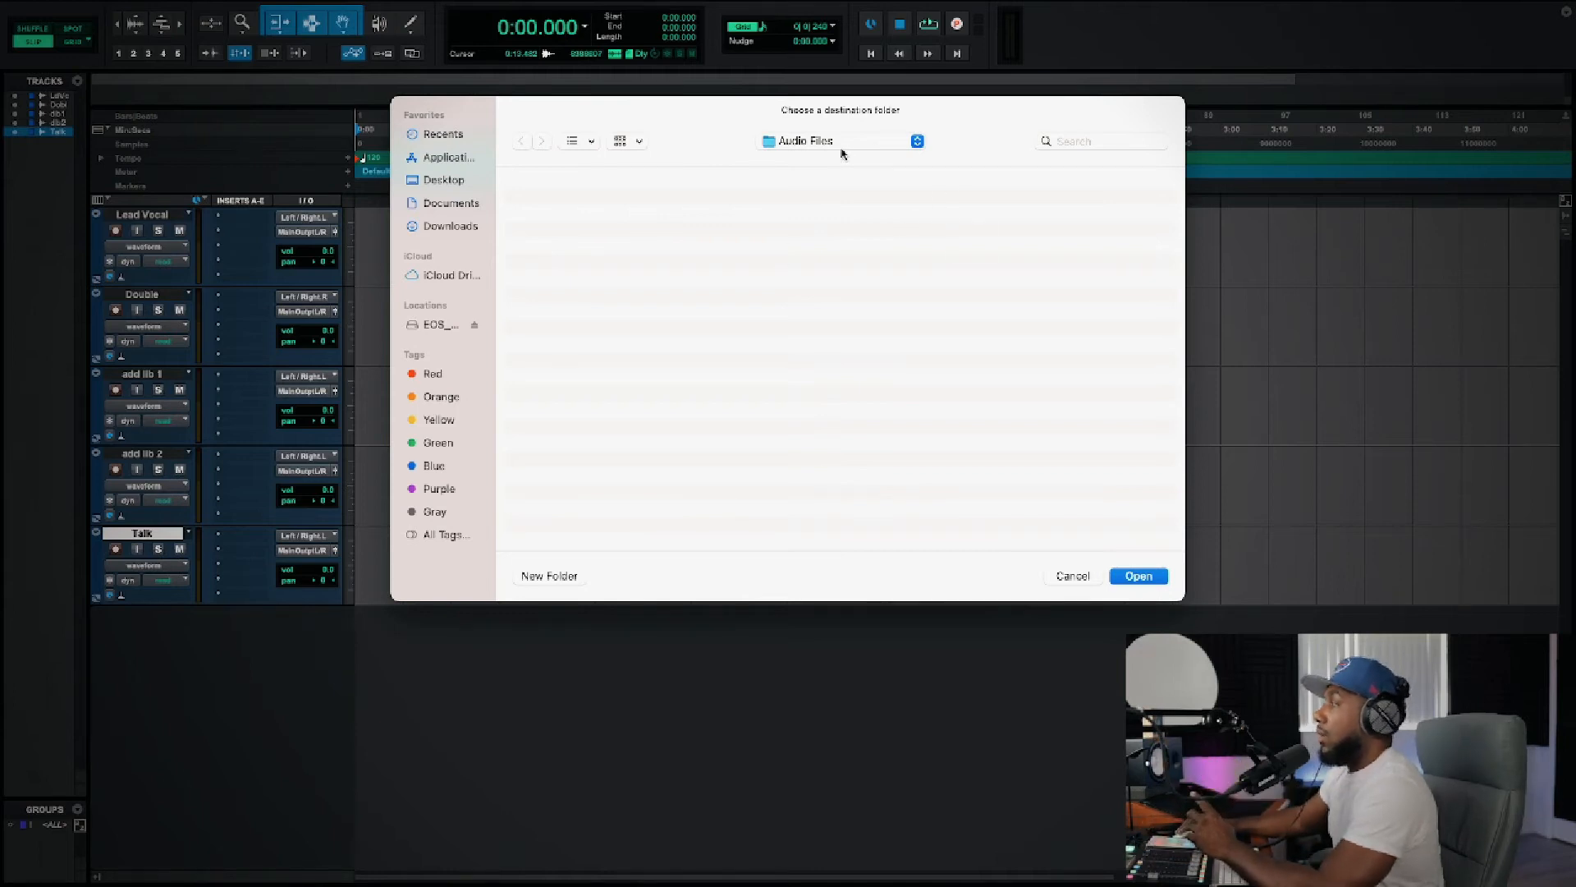
left_click(1129, 576)
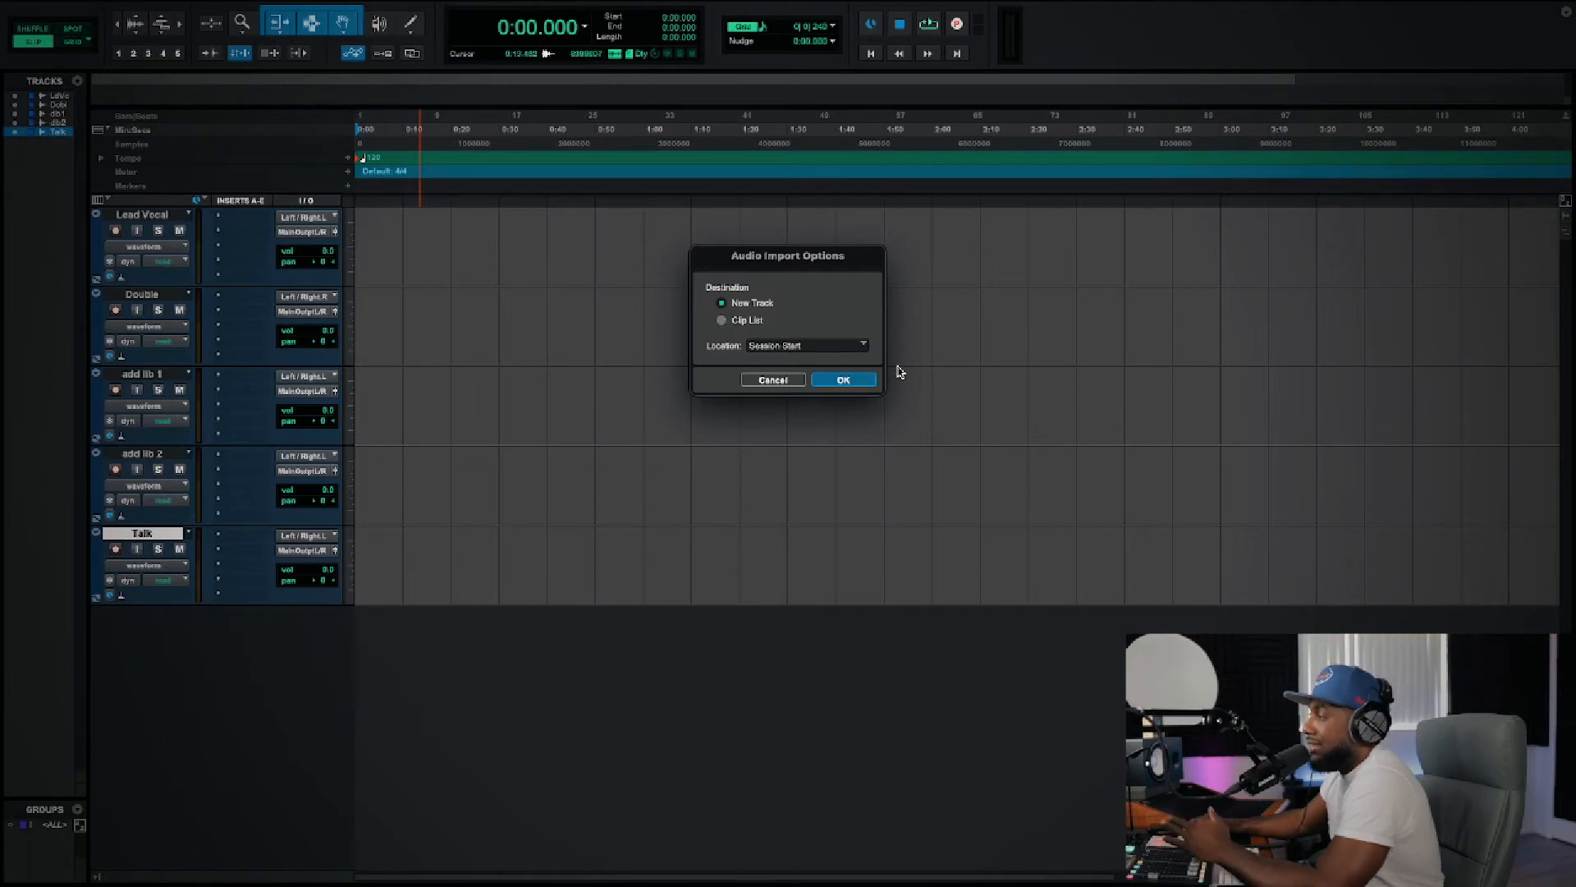
left_click(845, 381)
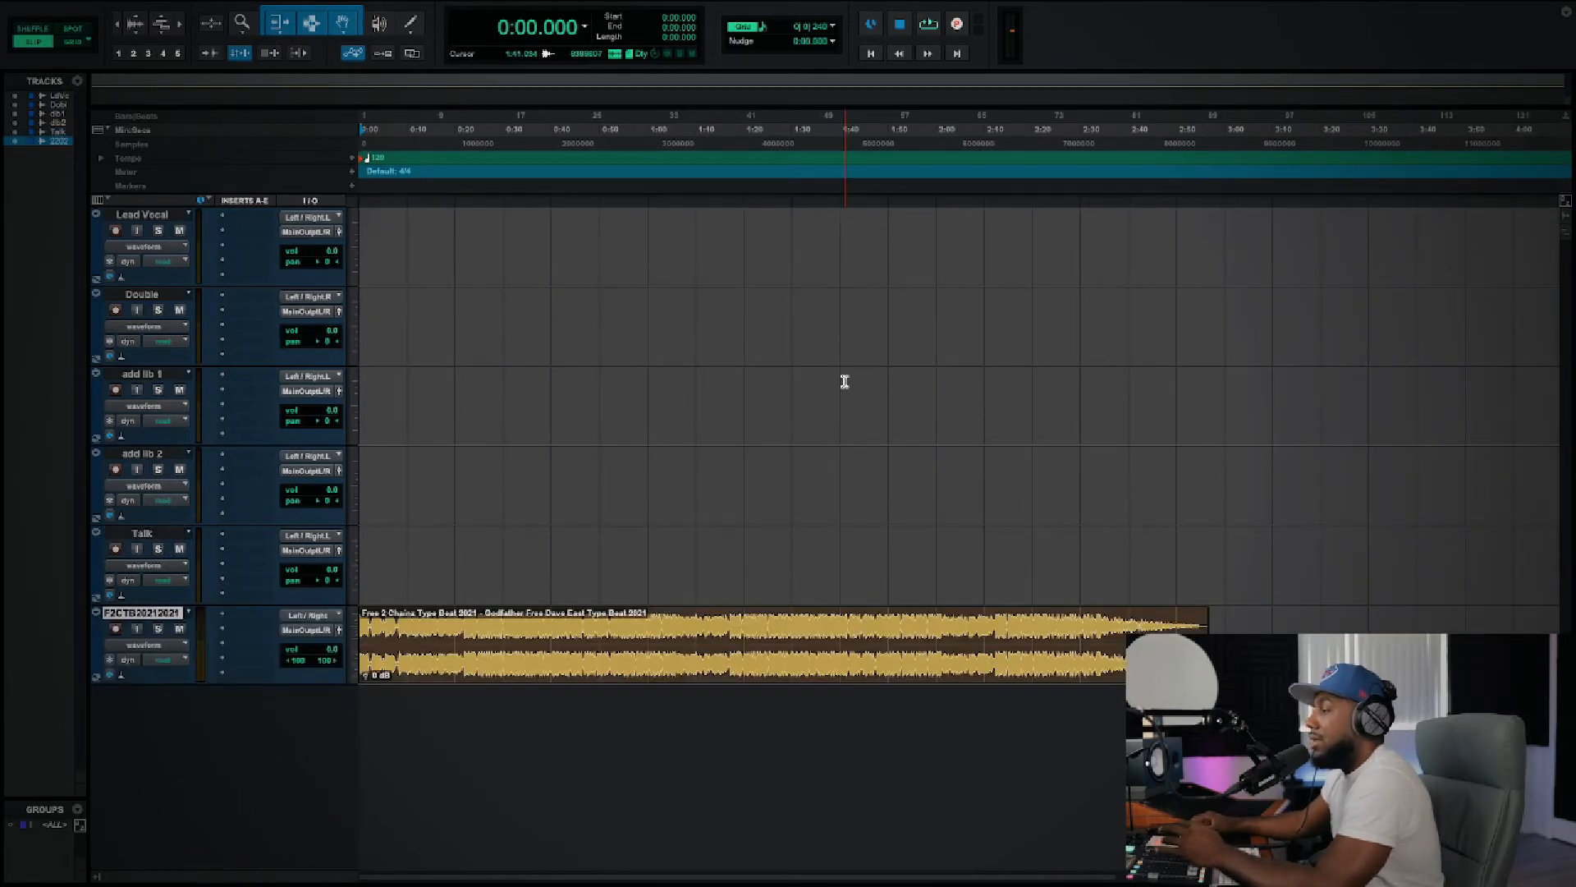
Step: Rename the imported beat's track "Instrumental"
left_click(607, 668)
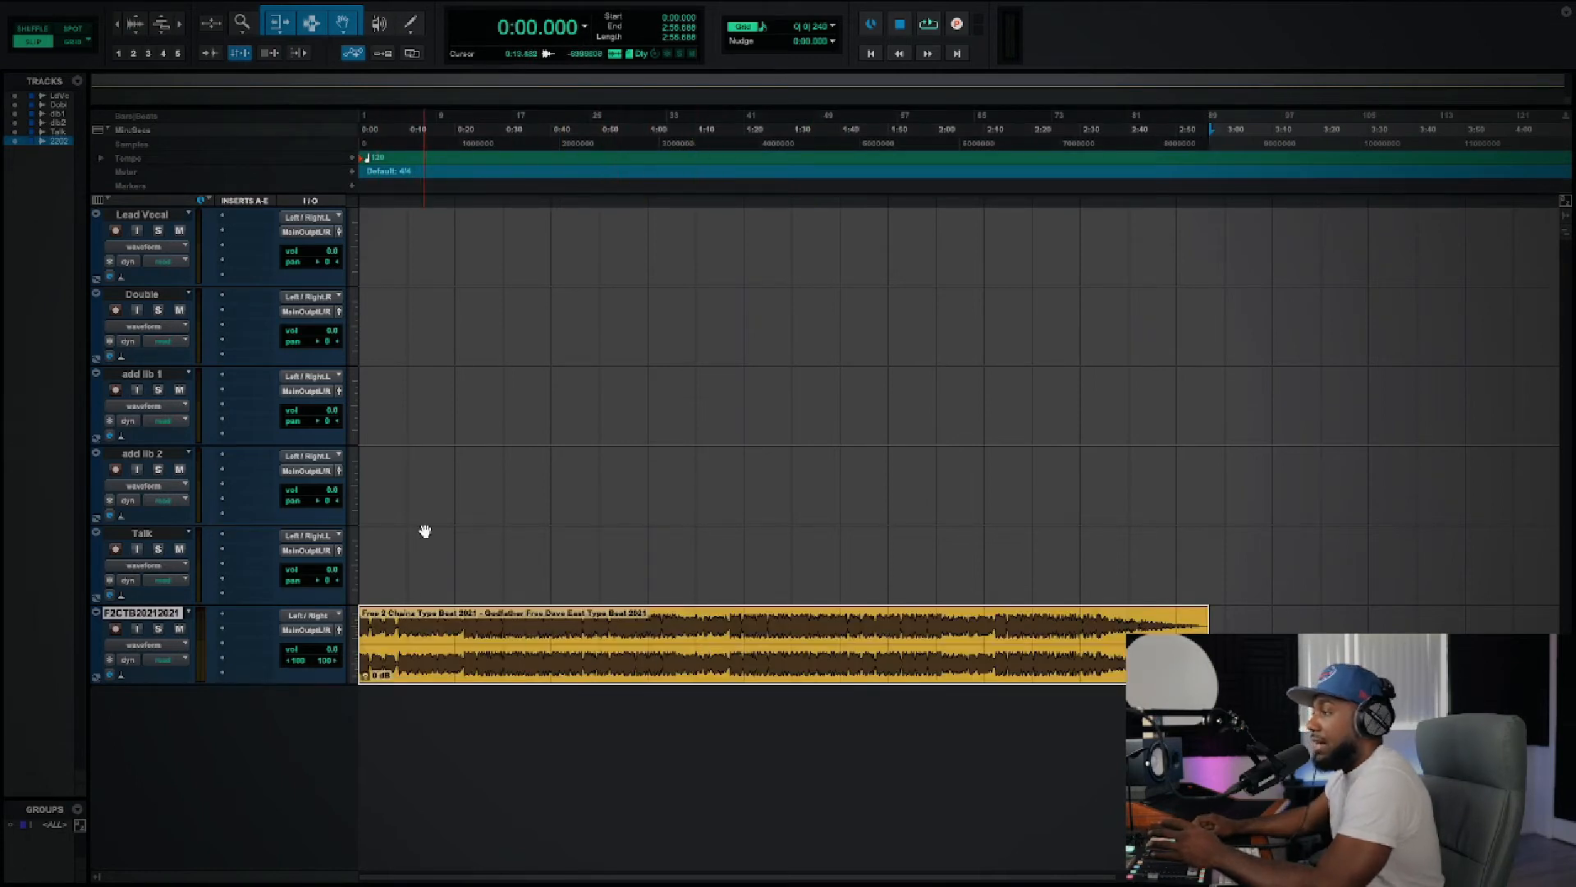
double_click(152, 619)
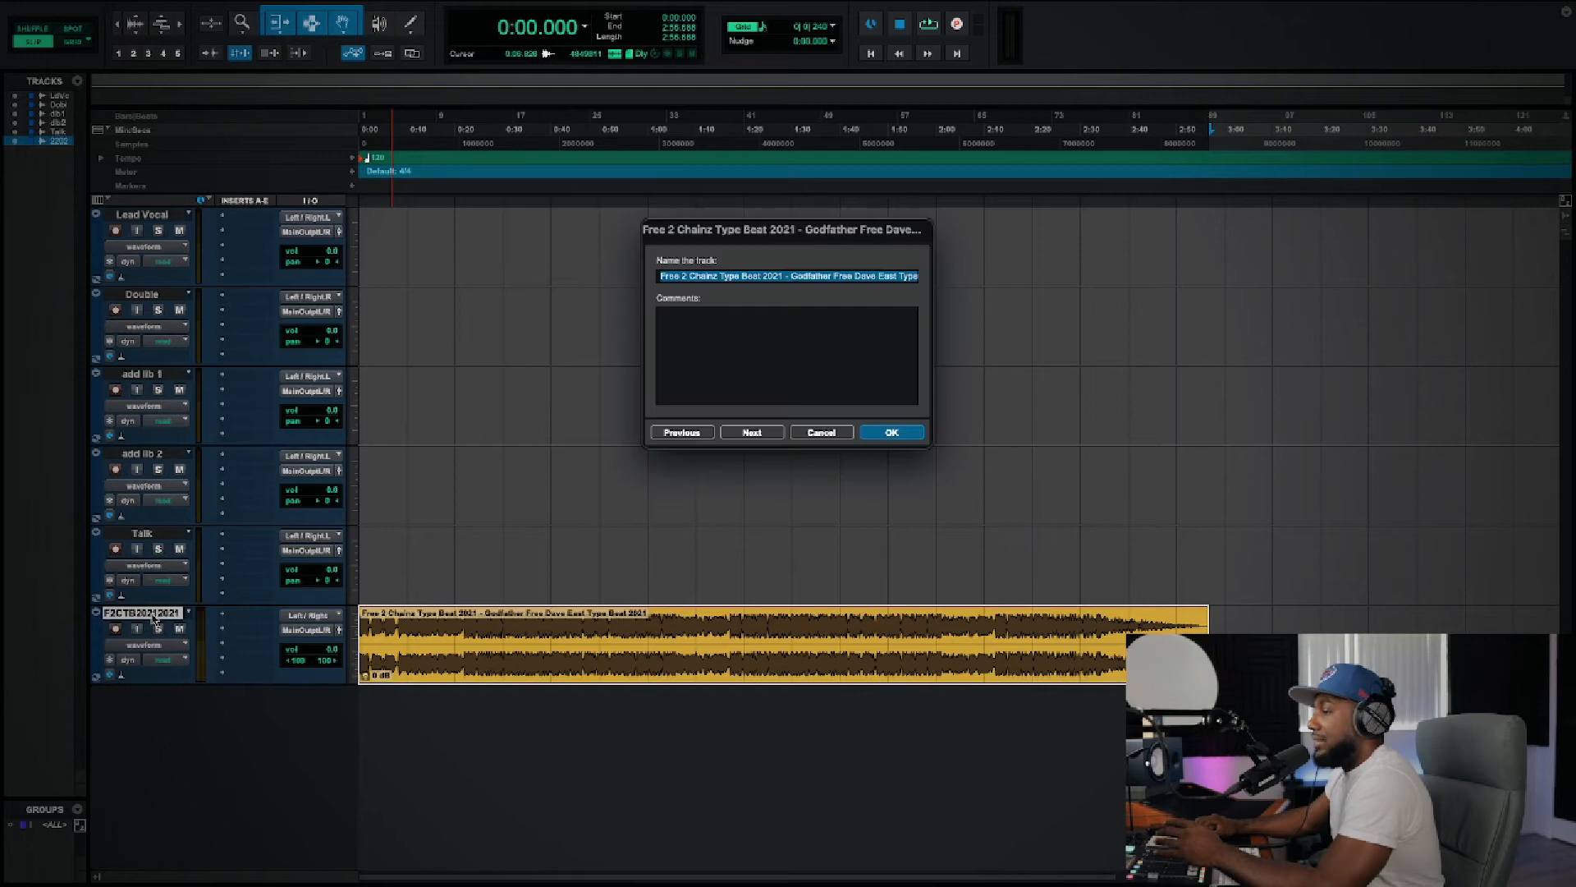
key("BackSpace")
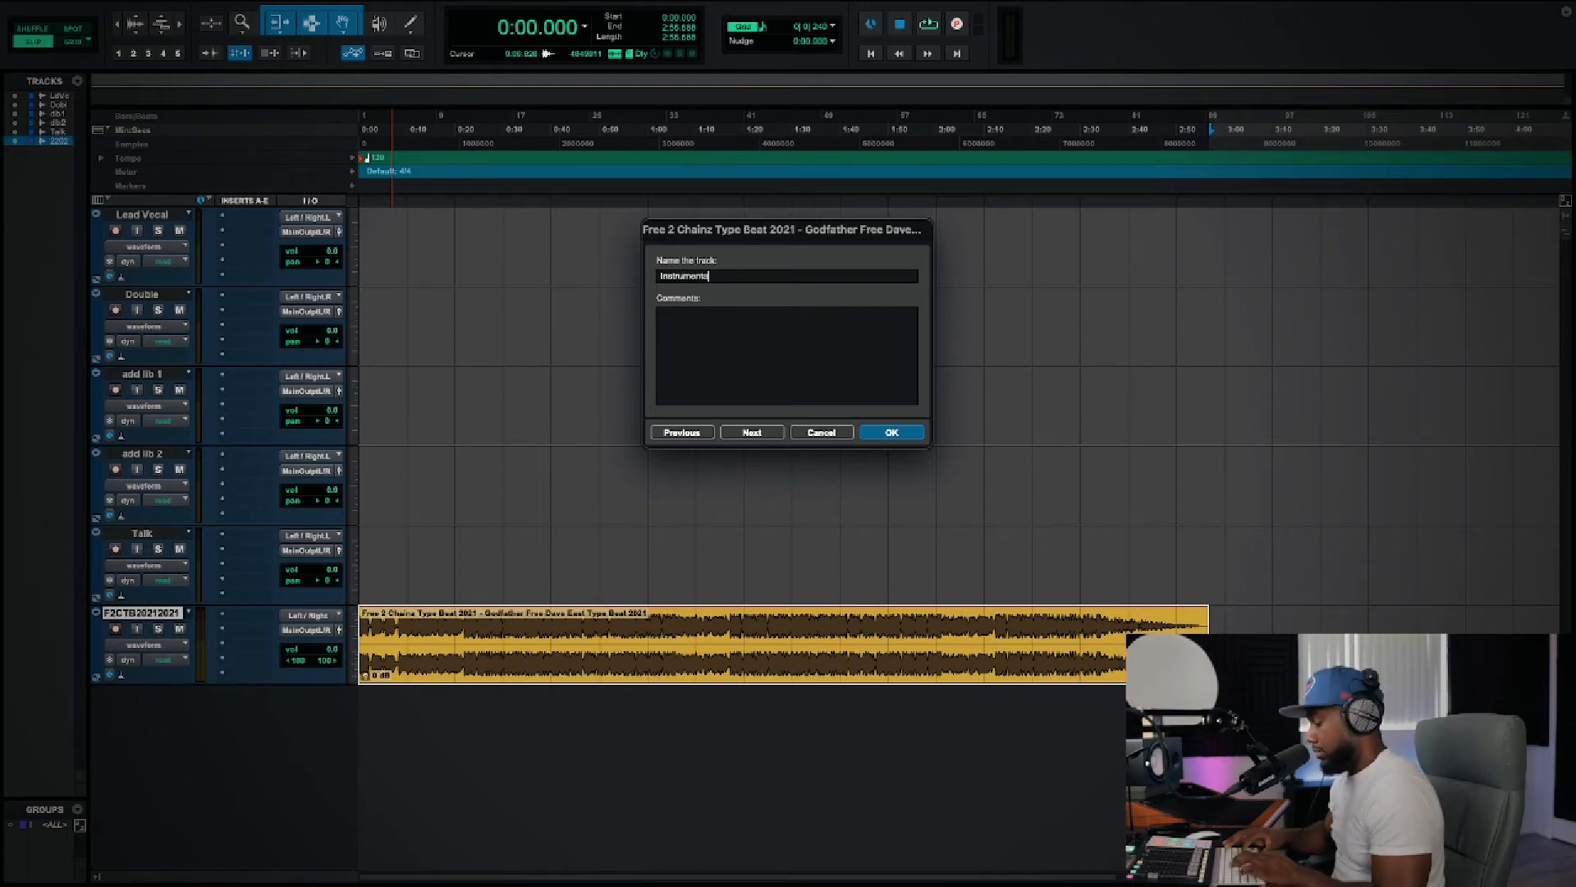
type("Instrumental")
key("Return")
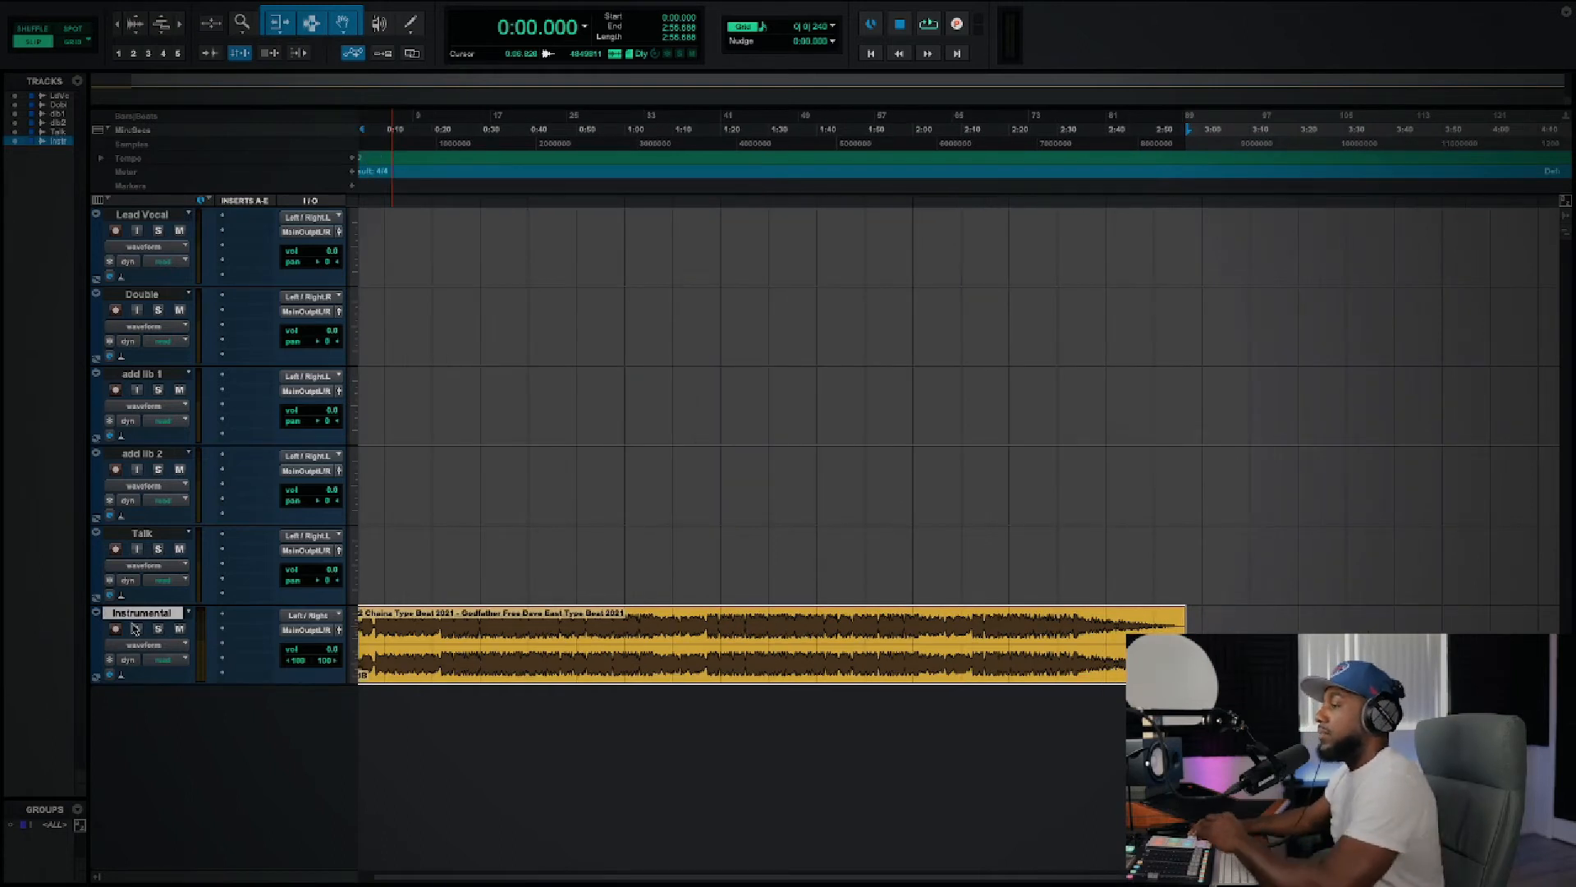
Step: Move the Instrumental track above Lead Vocal and play the beat briefly from the session start
left_click_drag(136, 620, 173, 219)
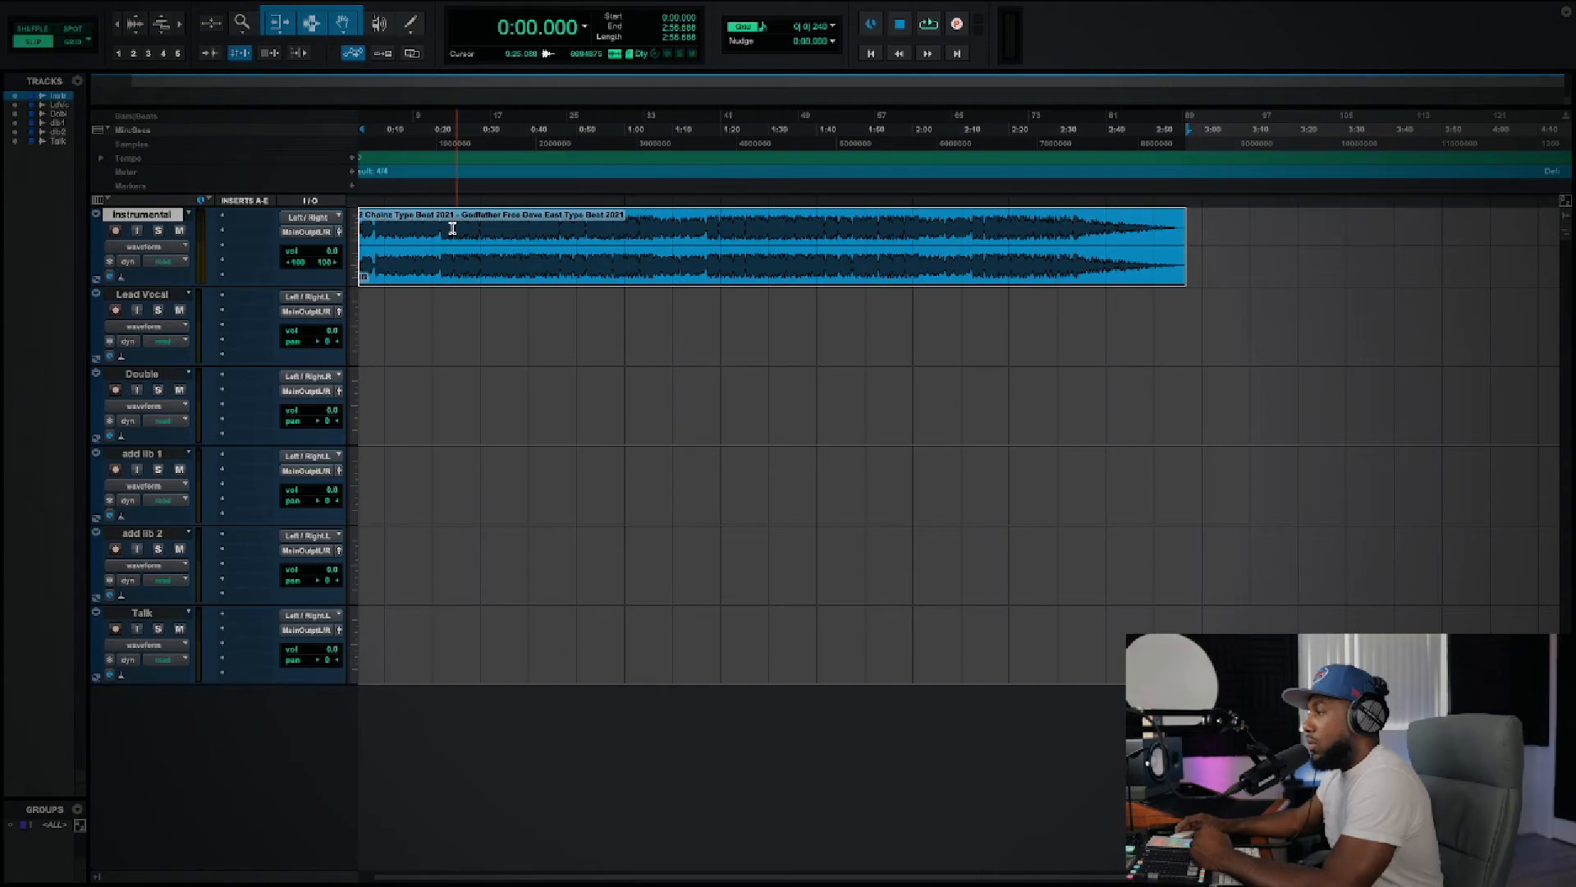
scroll(1040, 281, "left", 1)
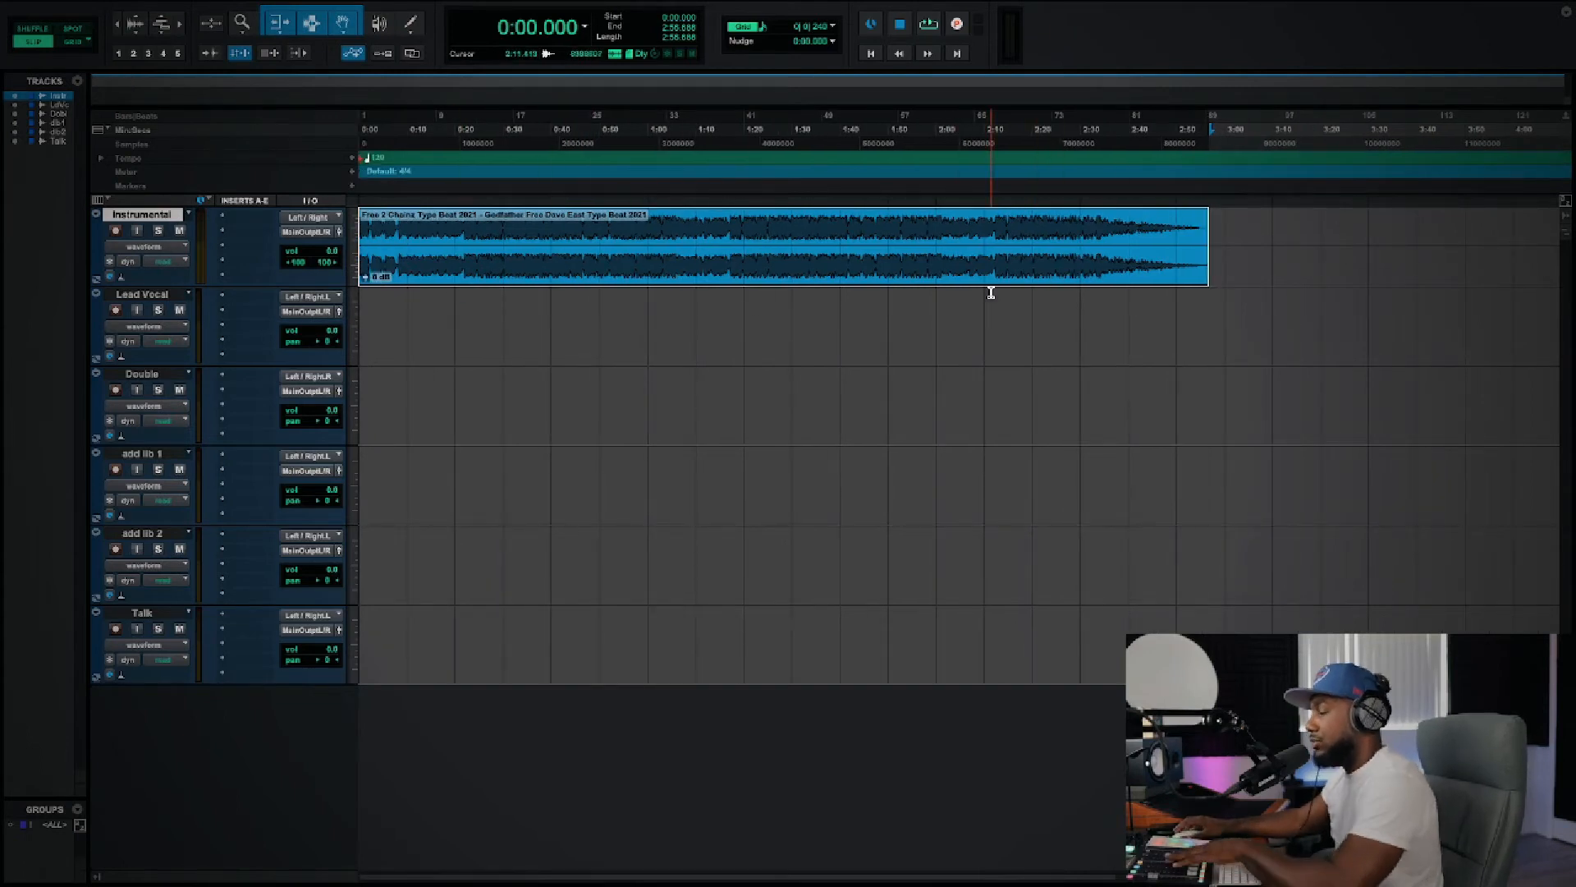
key("space")
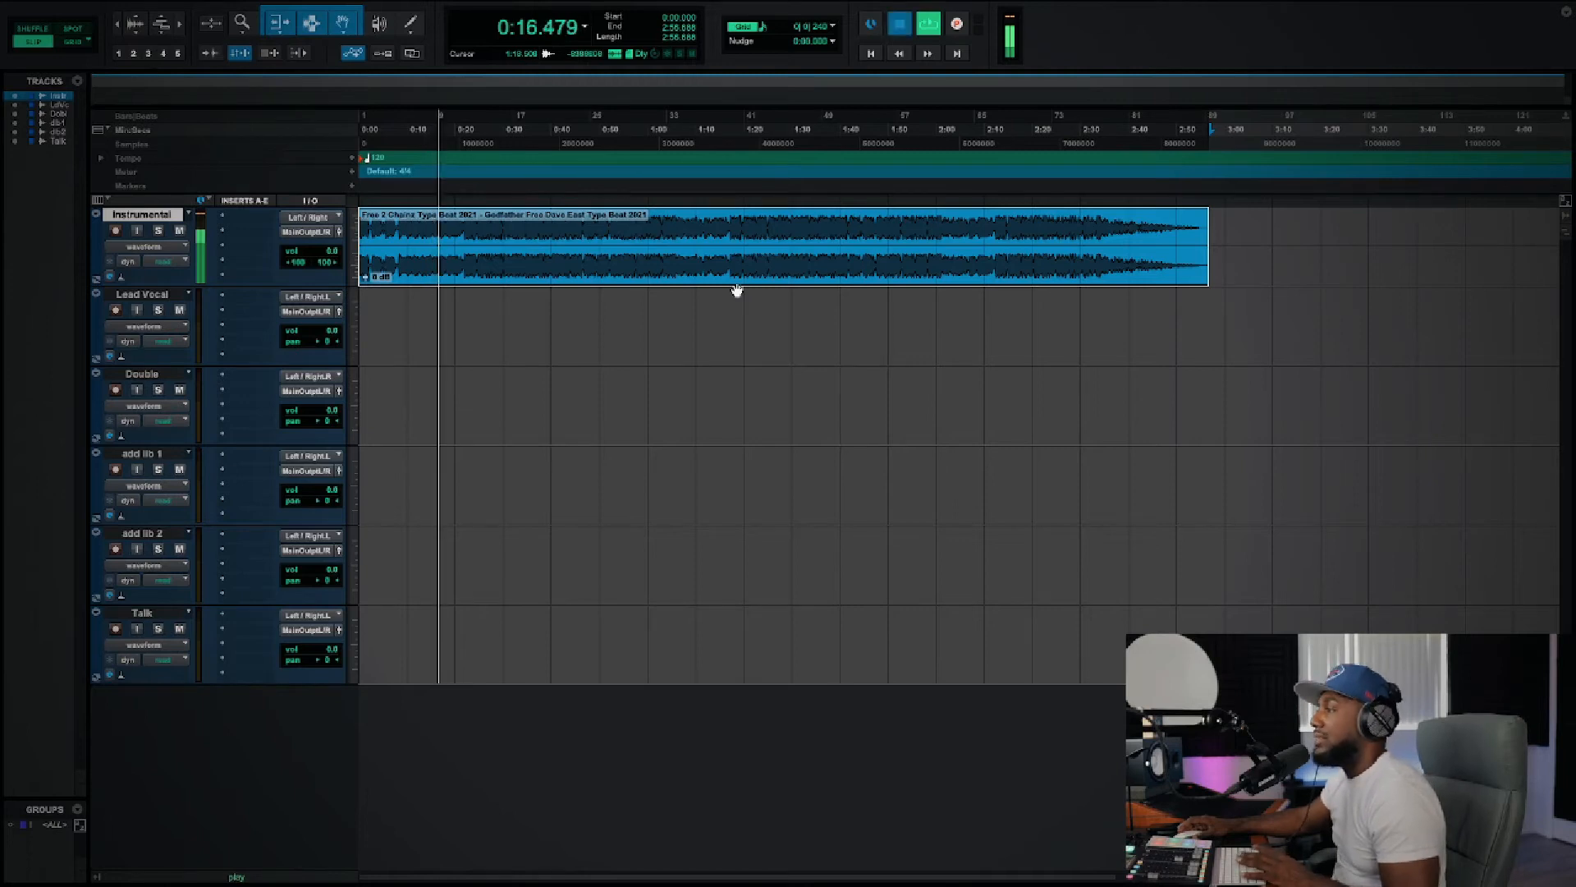
key("space")
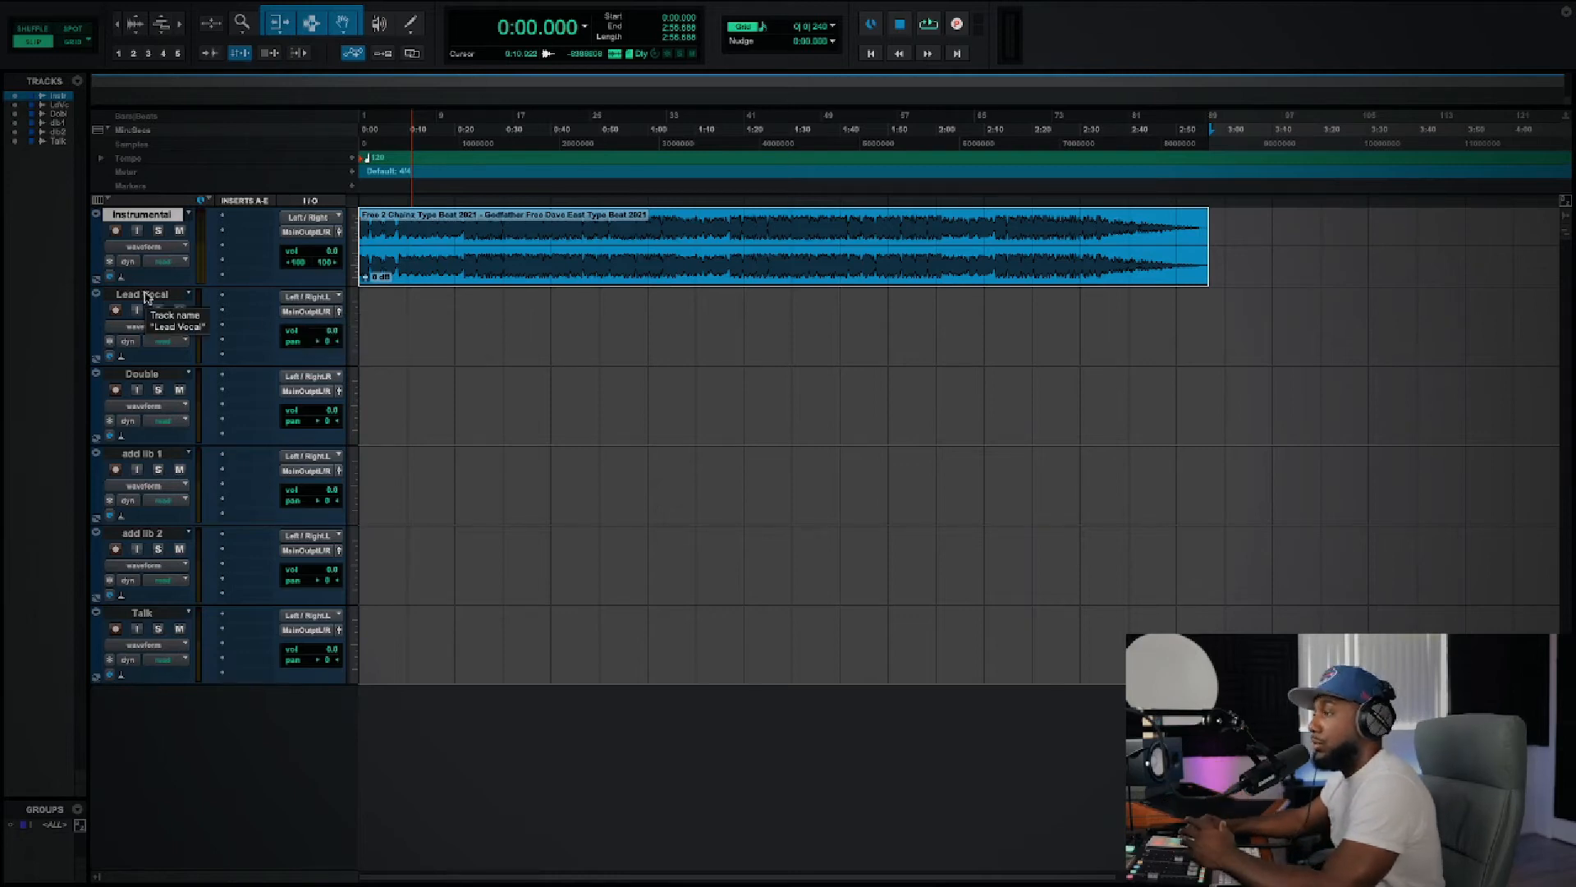
Step: Route Lead Vocal's input from Left / Right.L (Mono) and keep its output on Main Output L/R (Stereo)
left_click(313, 297)
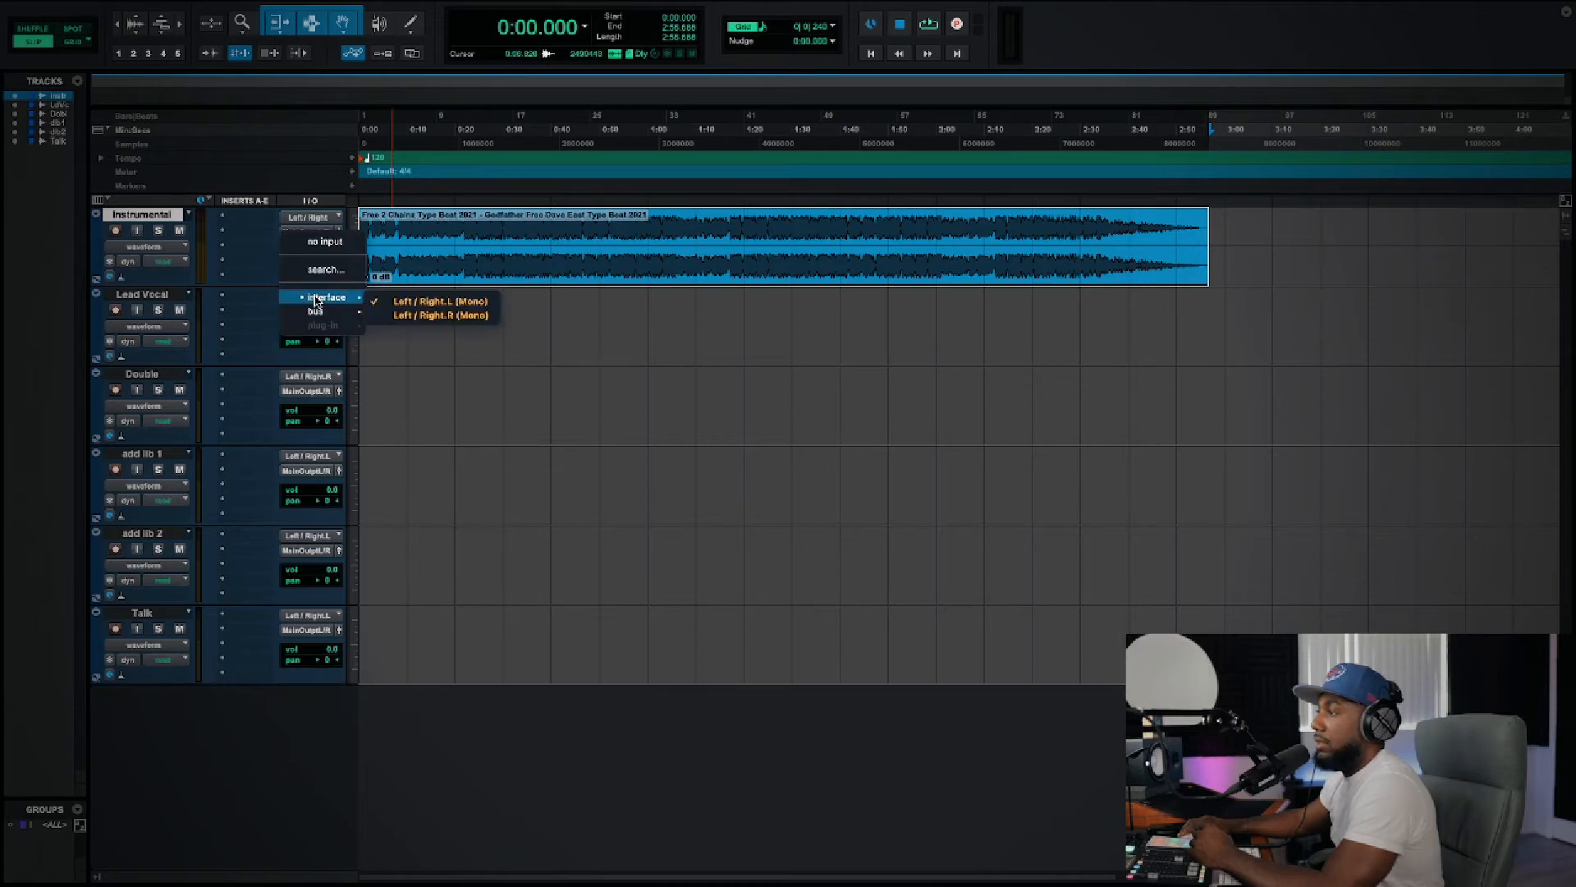
left_click(583, 379)
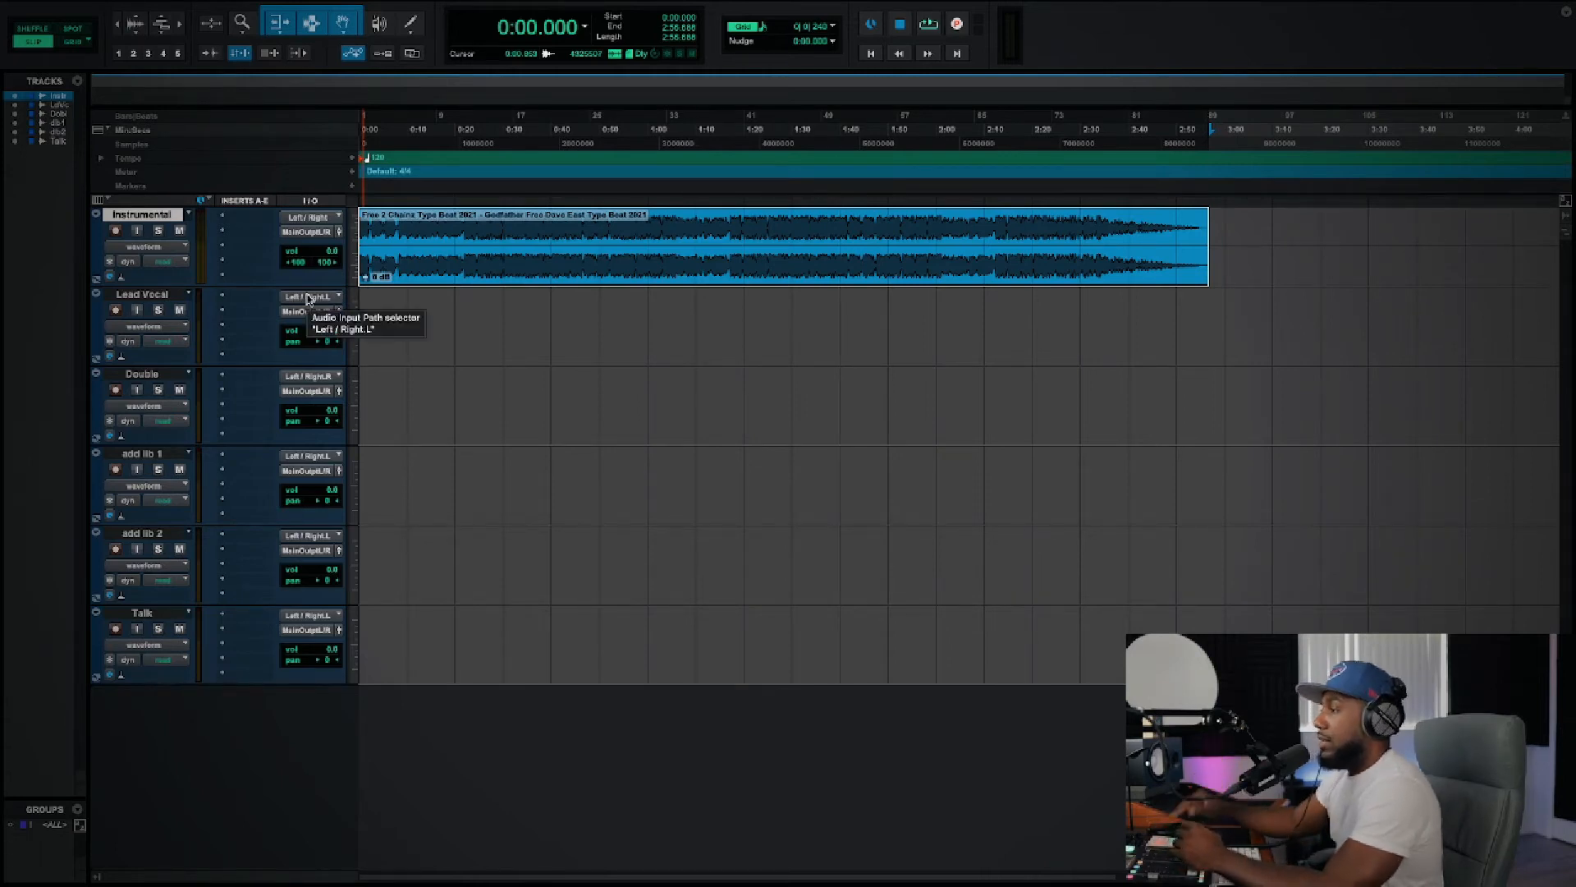
left_click(309, 298)
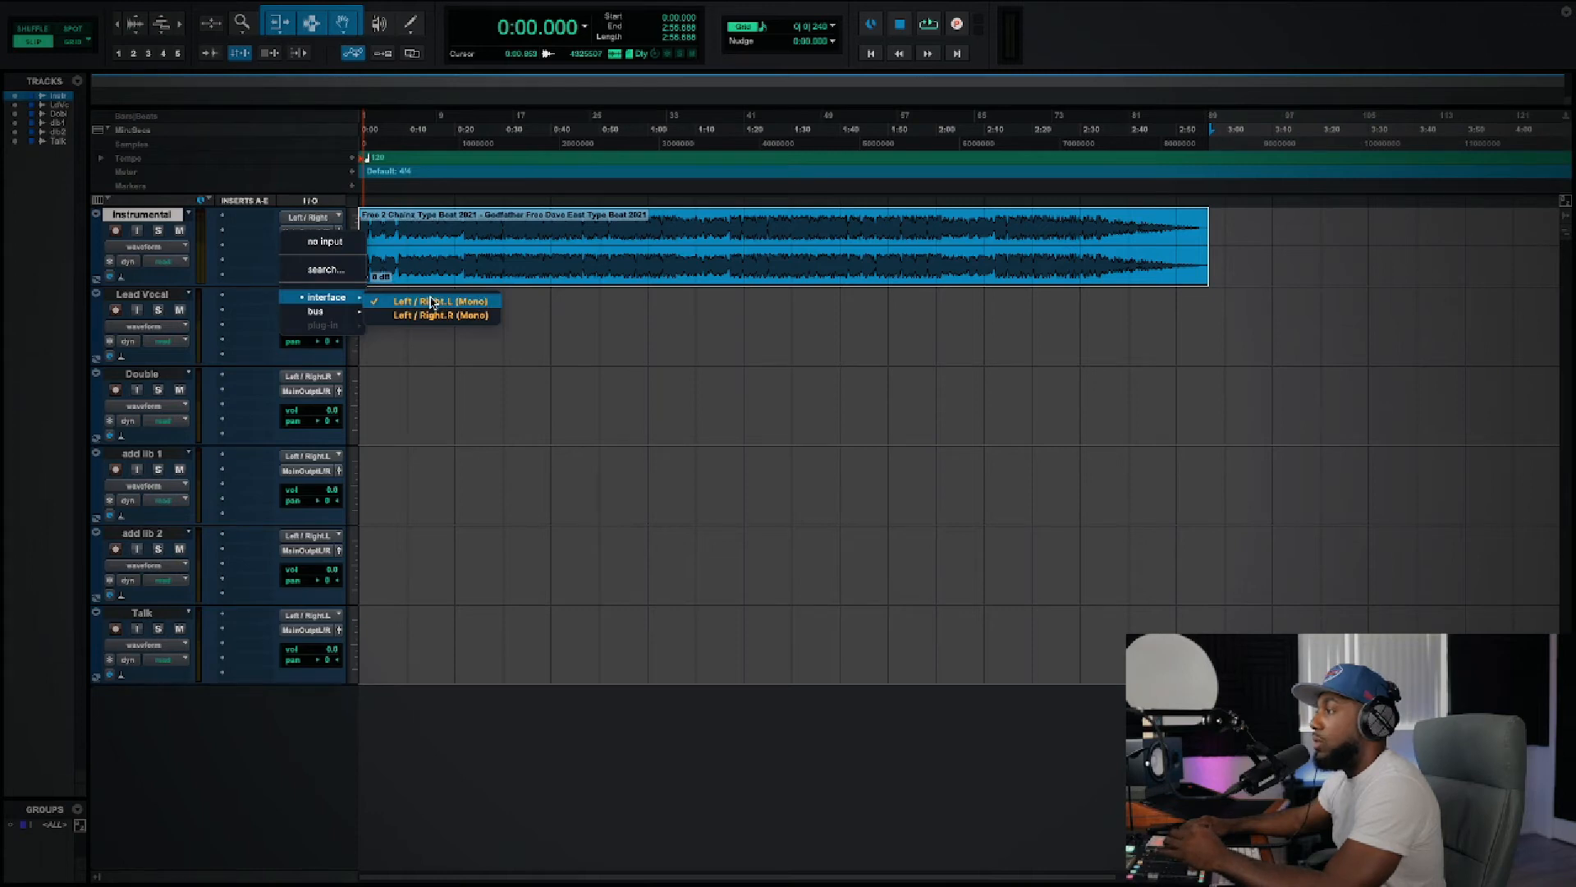
left_click(431, 301)
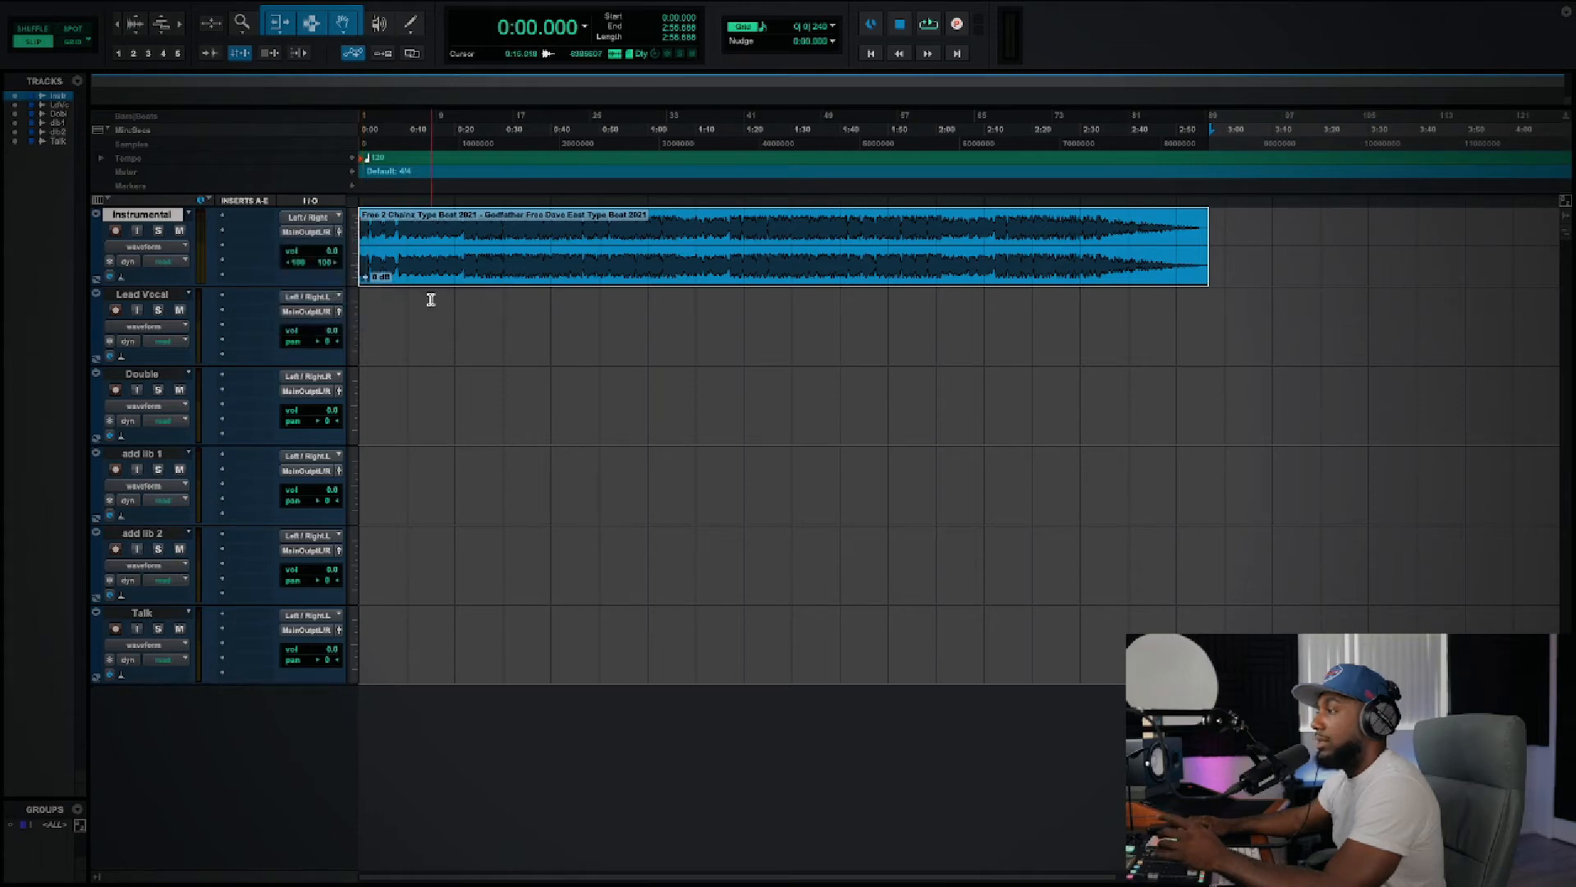
left_click(319, 299)
left_click(558, 358)
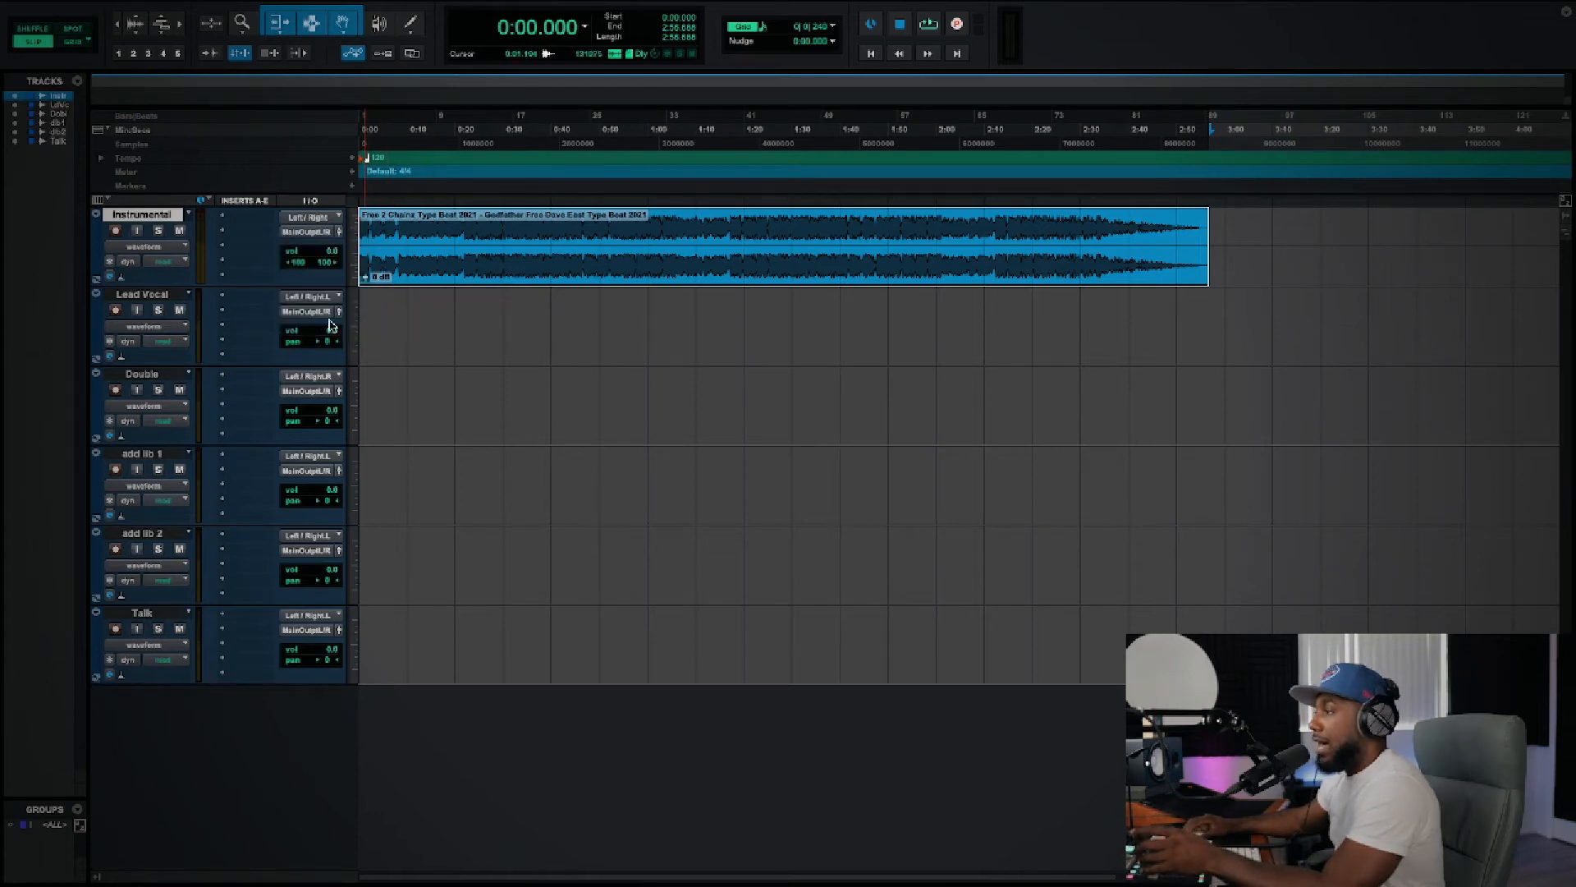
left_click(309, 313)
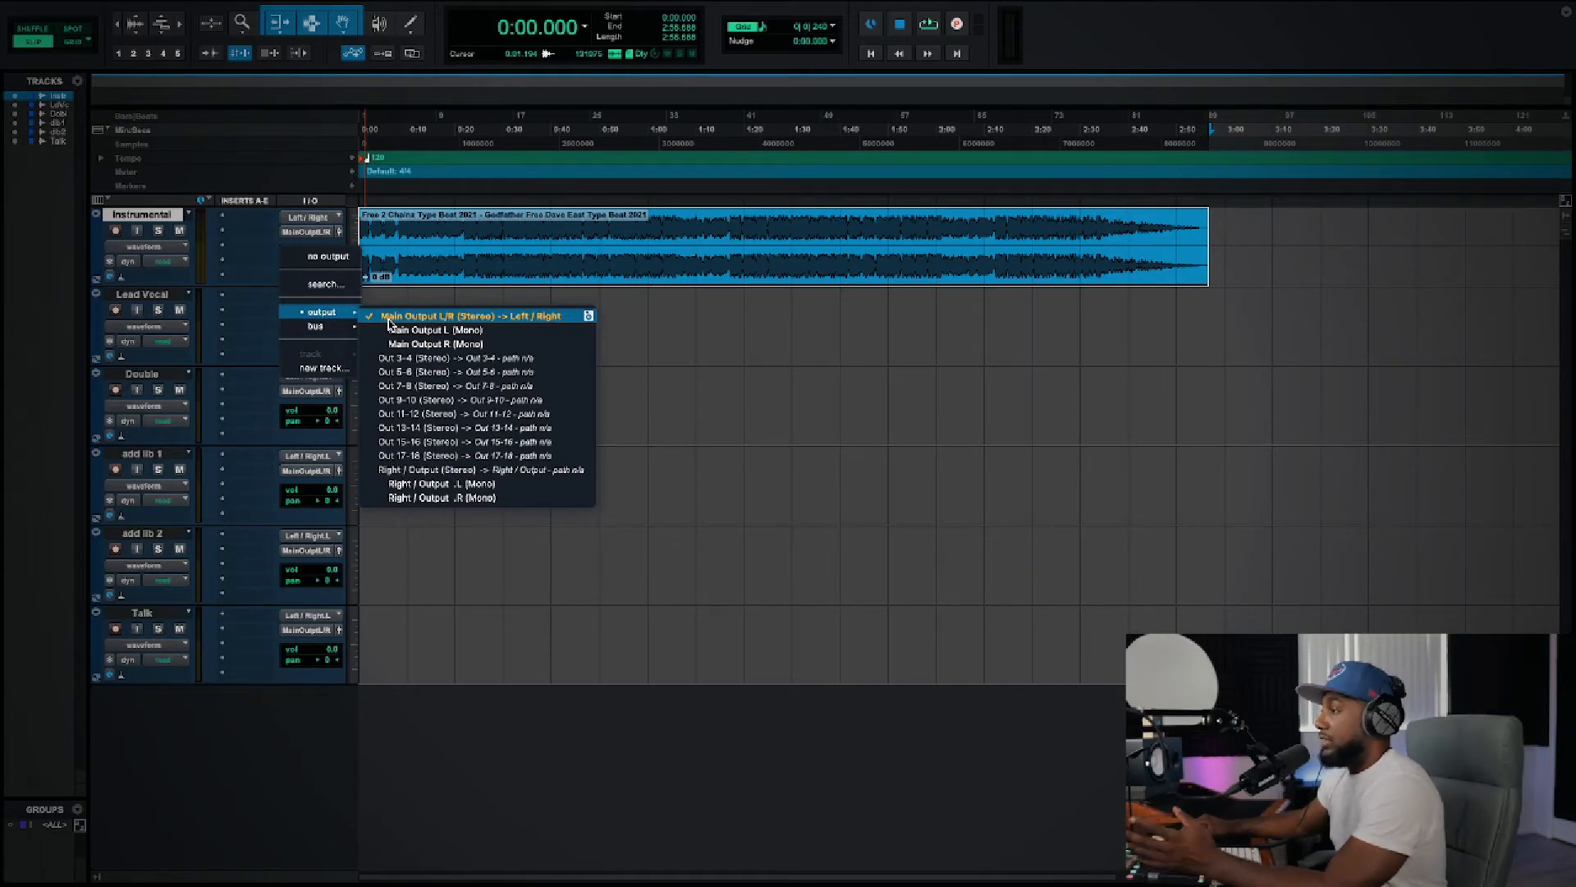
left_click(389, 323)
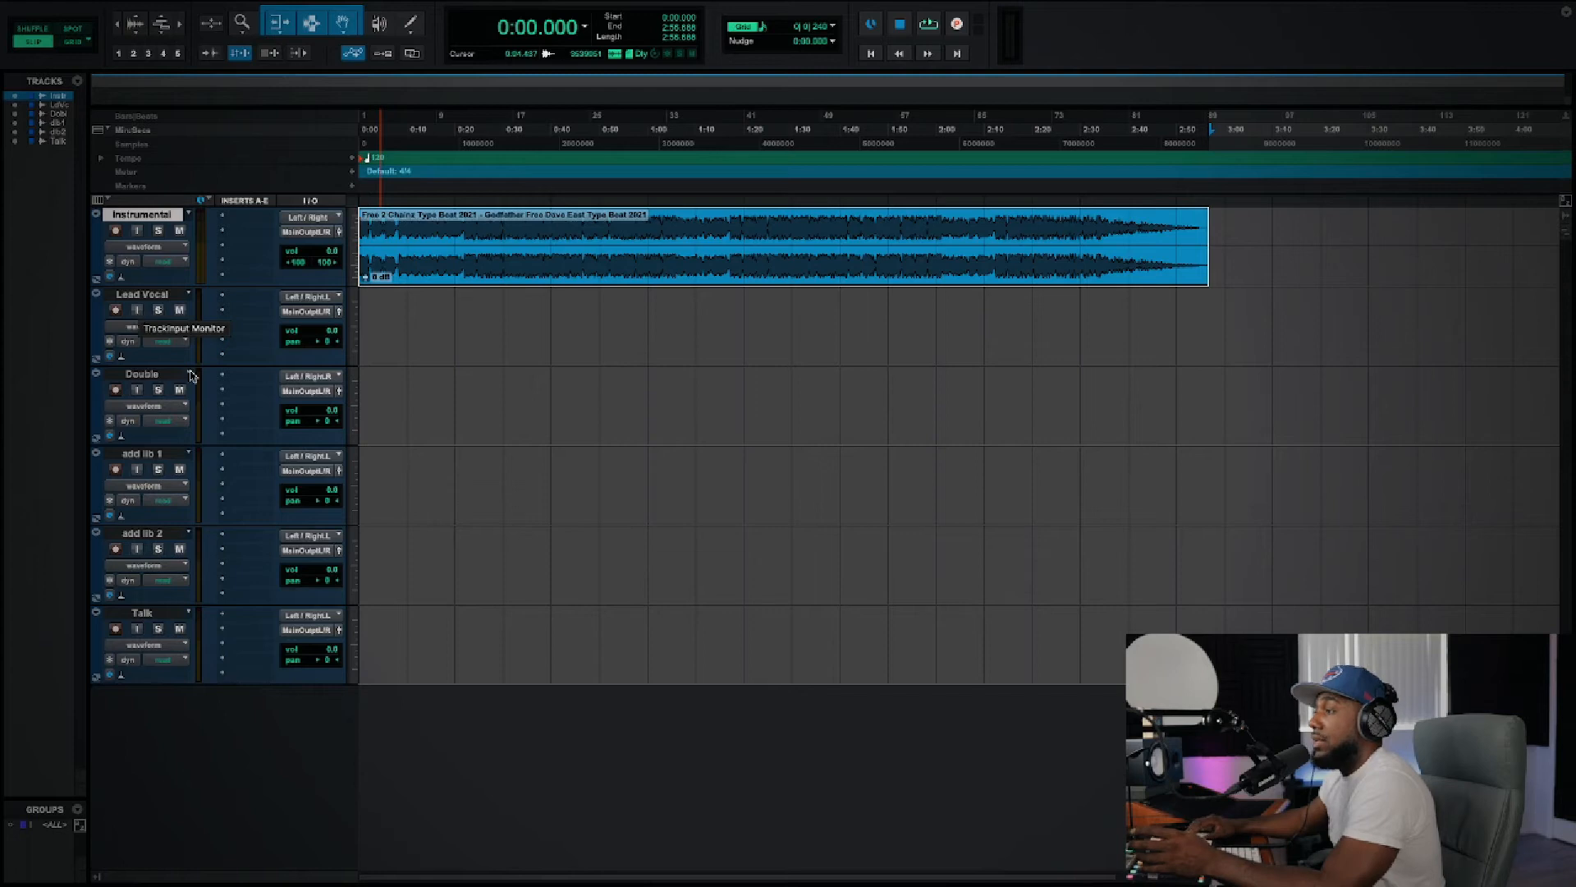
Step: Turn on input monitoring for the Lead Vocal track and try out its solo and mute
left_click(137, 311)
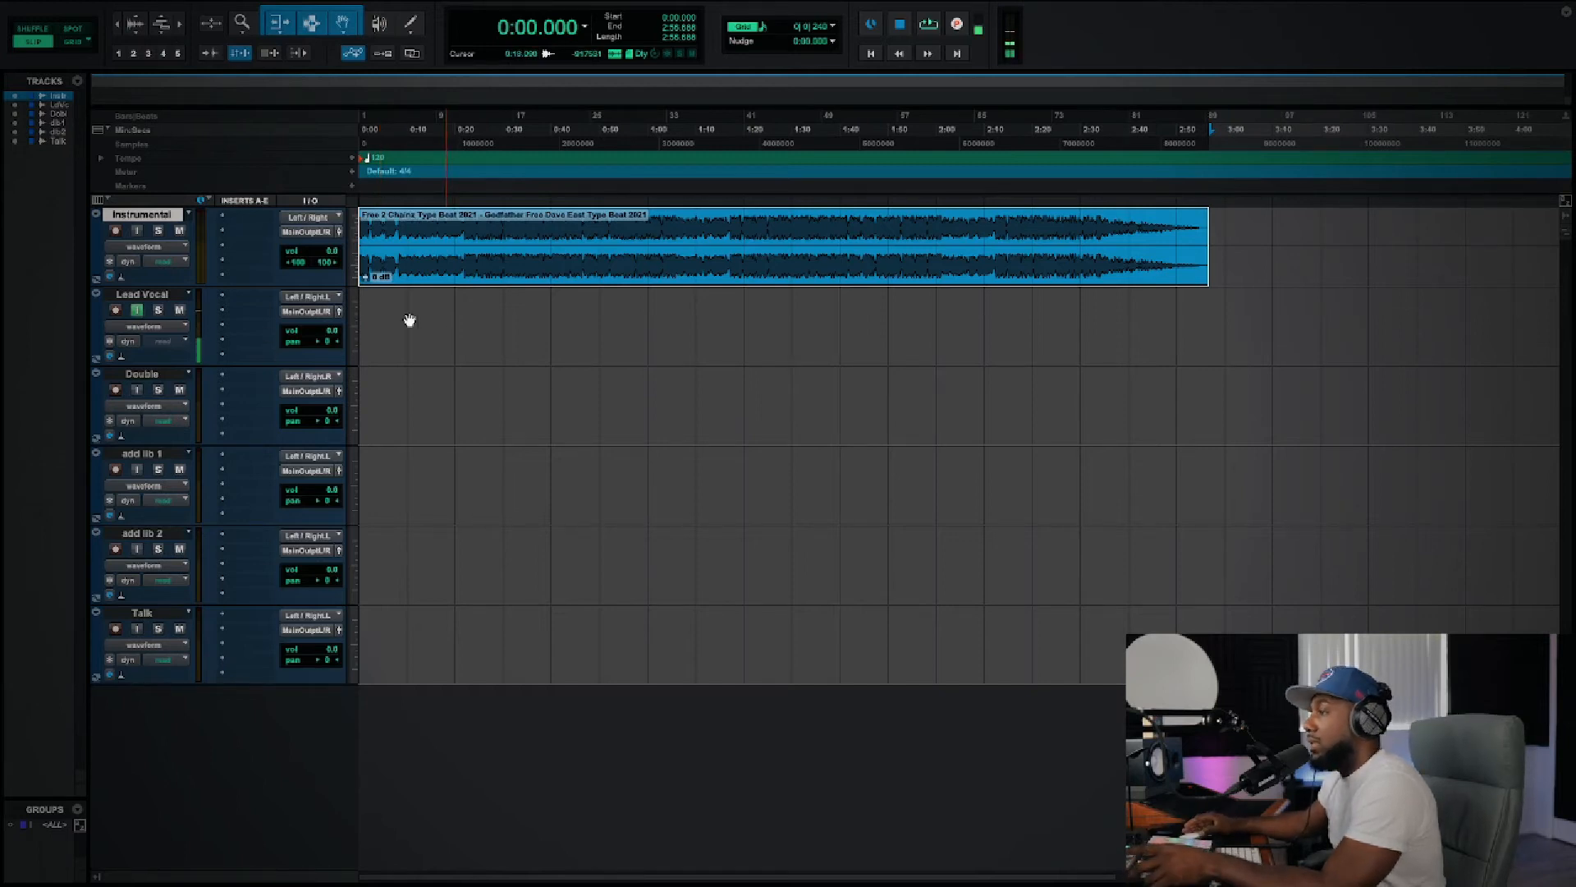
left_click(159, 311)
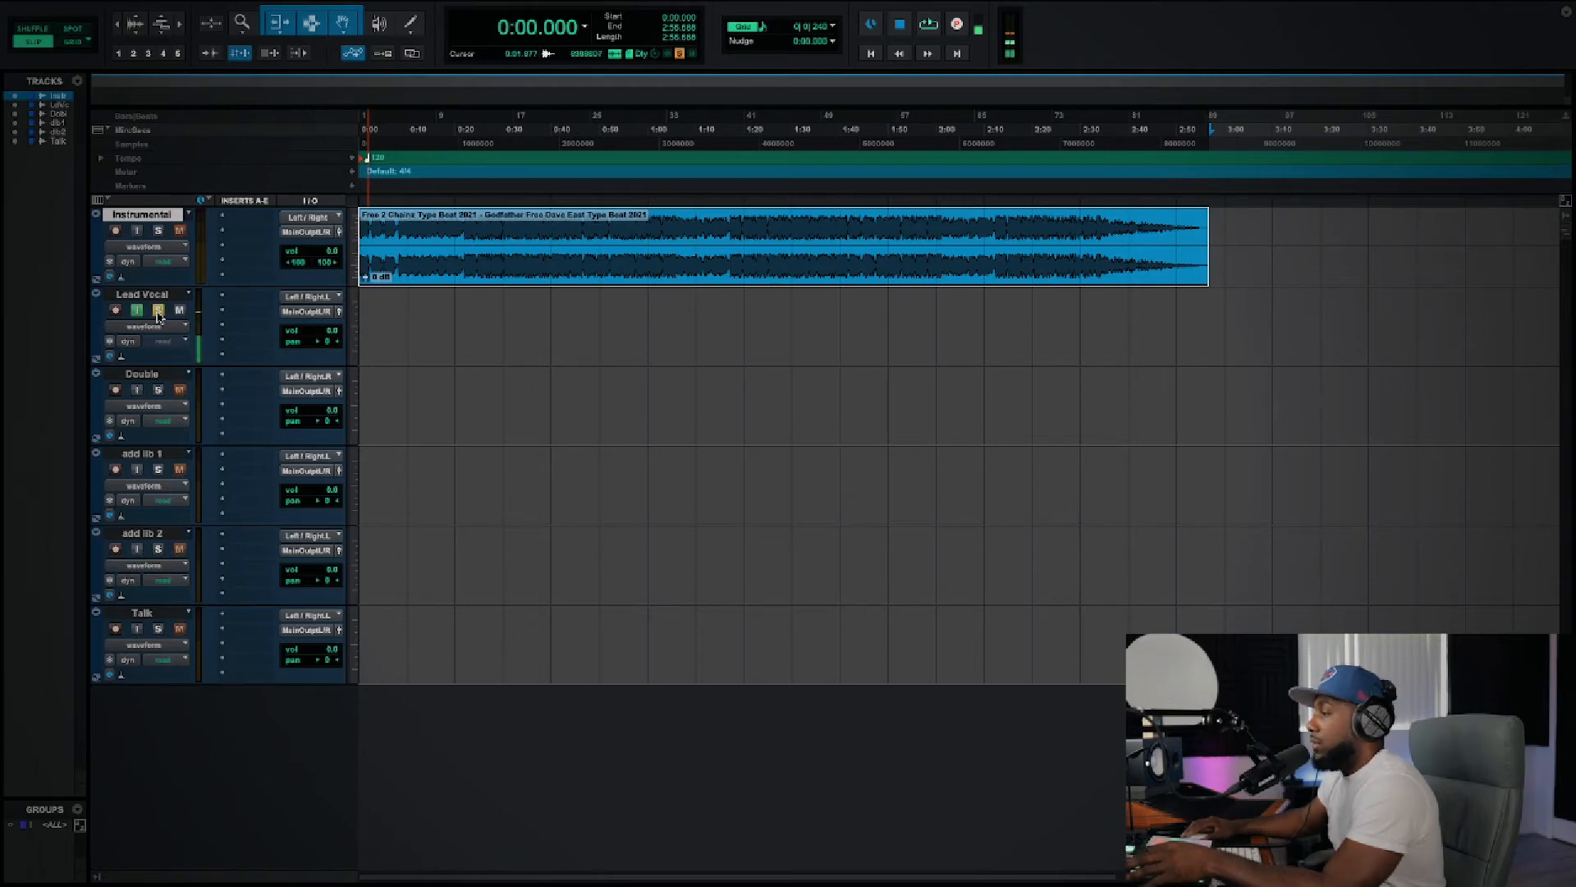
left_click(158, 310)
left_click(180, 310)
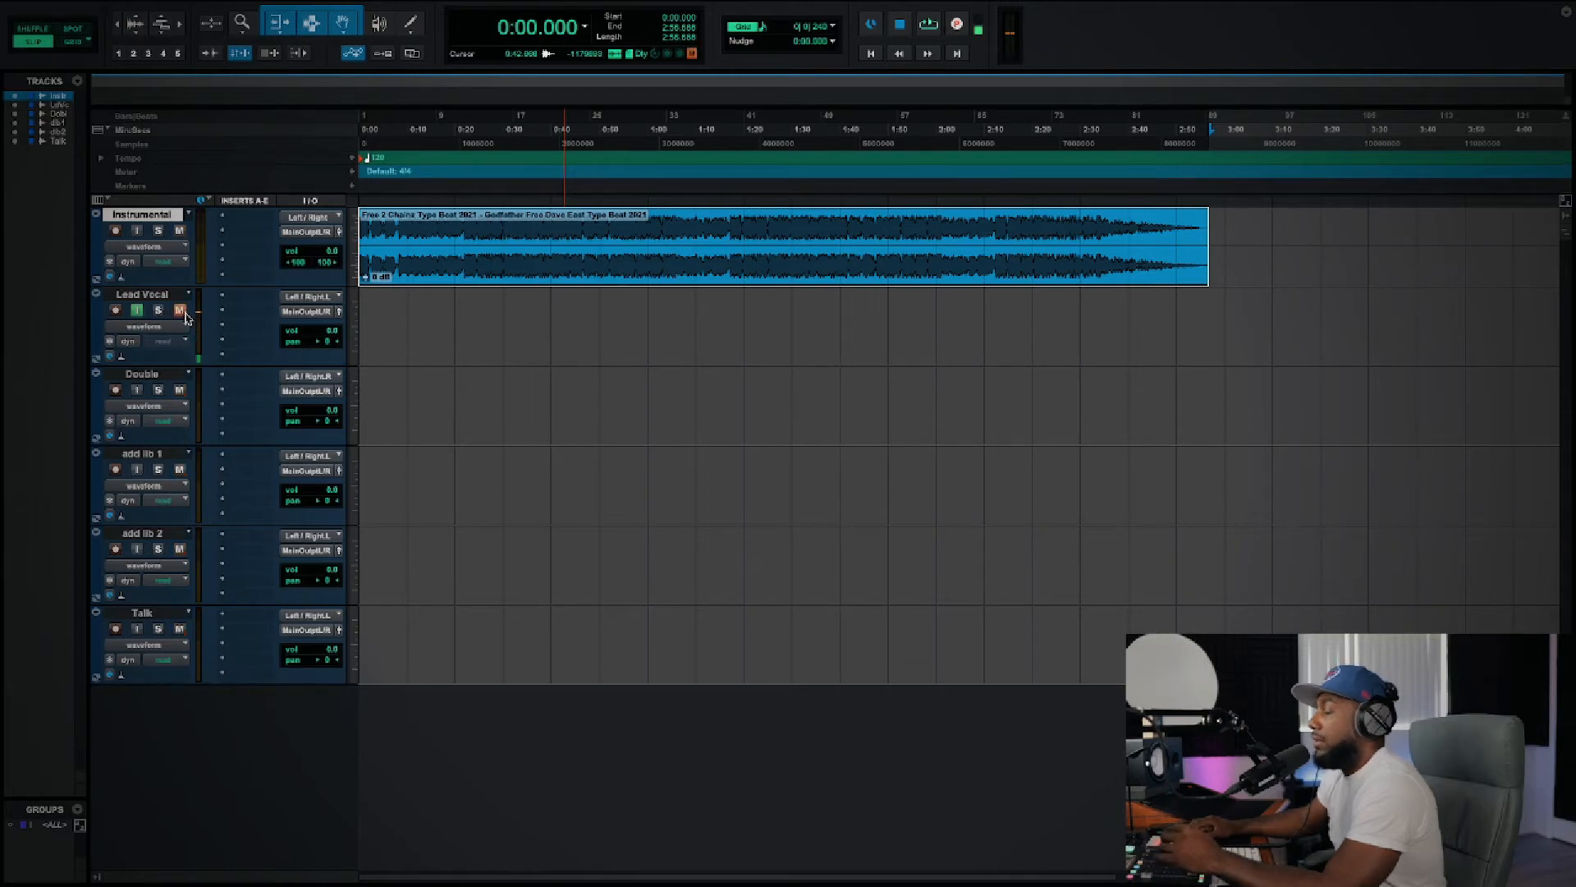
Step: Raise Lead Vocal's volume to +4.2 dB and get the track ready for recording with input monitoring on
left_click_drag(319, 335, 321, 349)
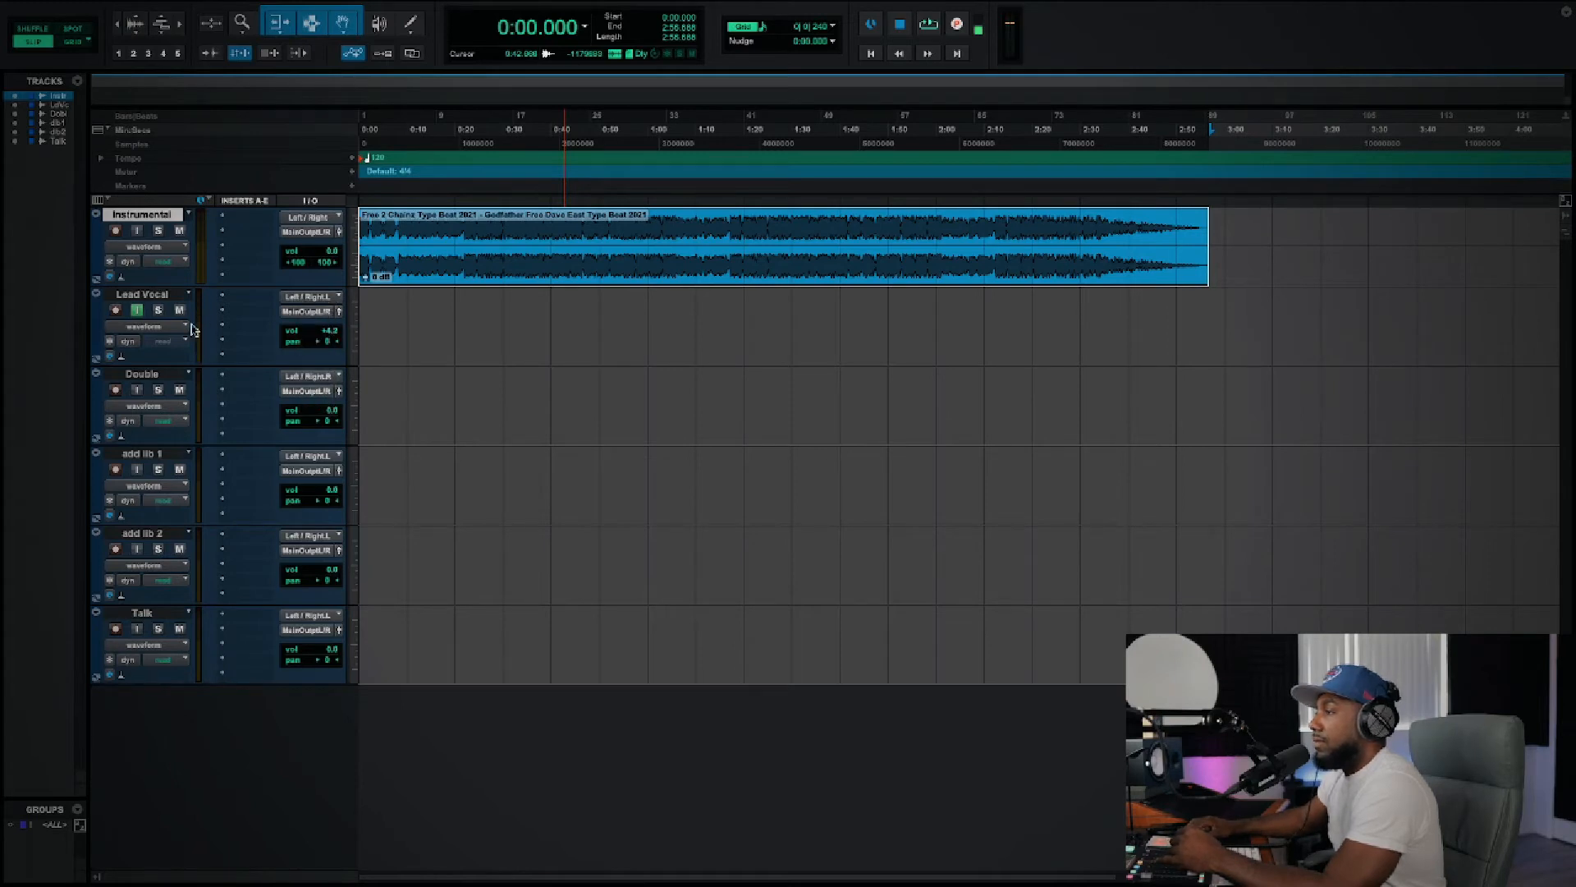
left_click(118, 310)
left_click(117, 310)
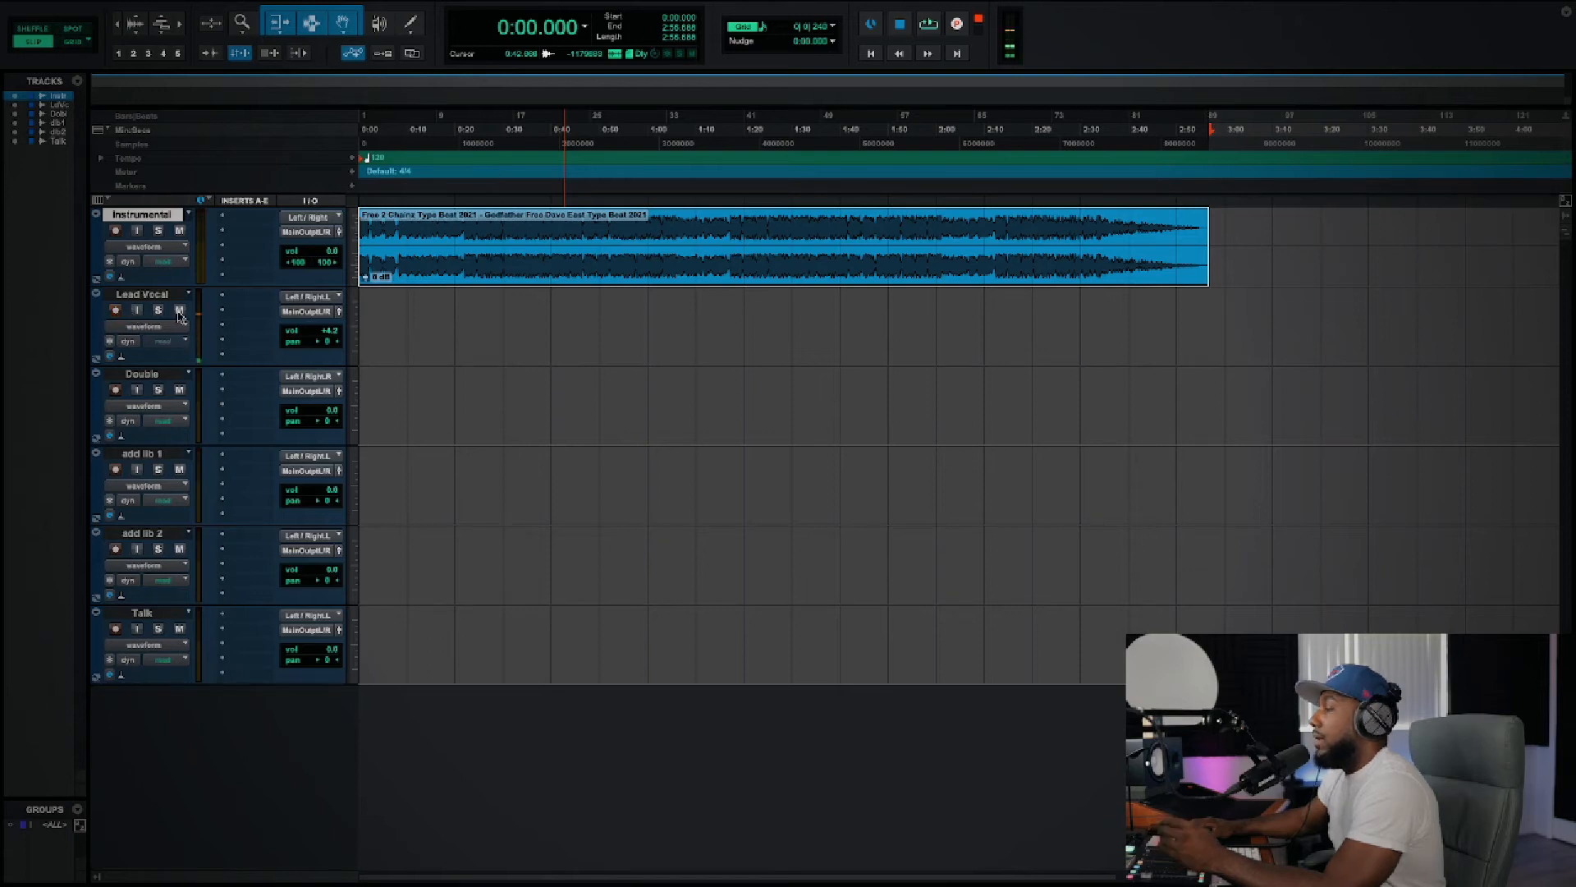
scroll(127, 318, "right", 1)
left_click(134, 314)
left_click(136, 314)
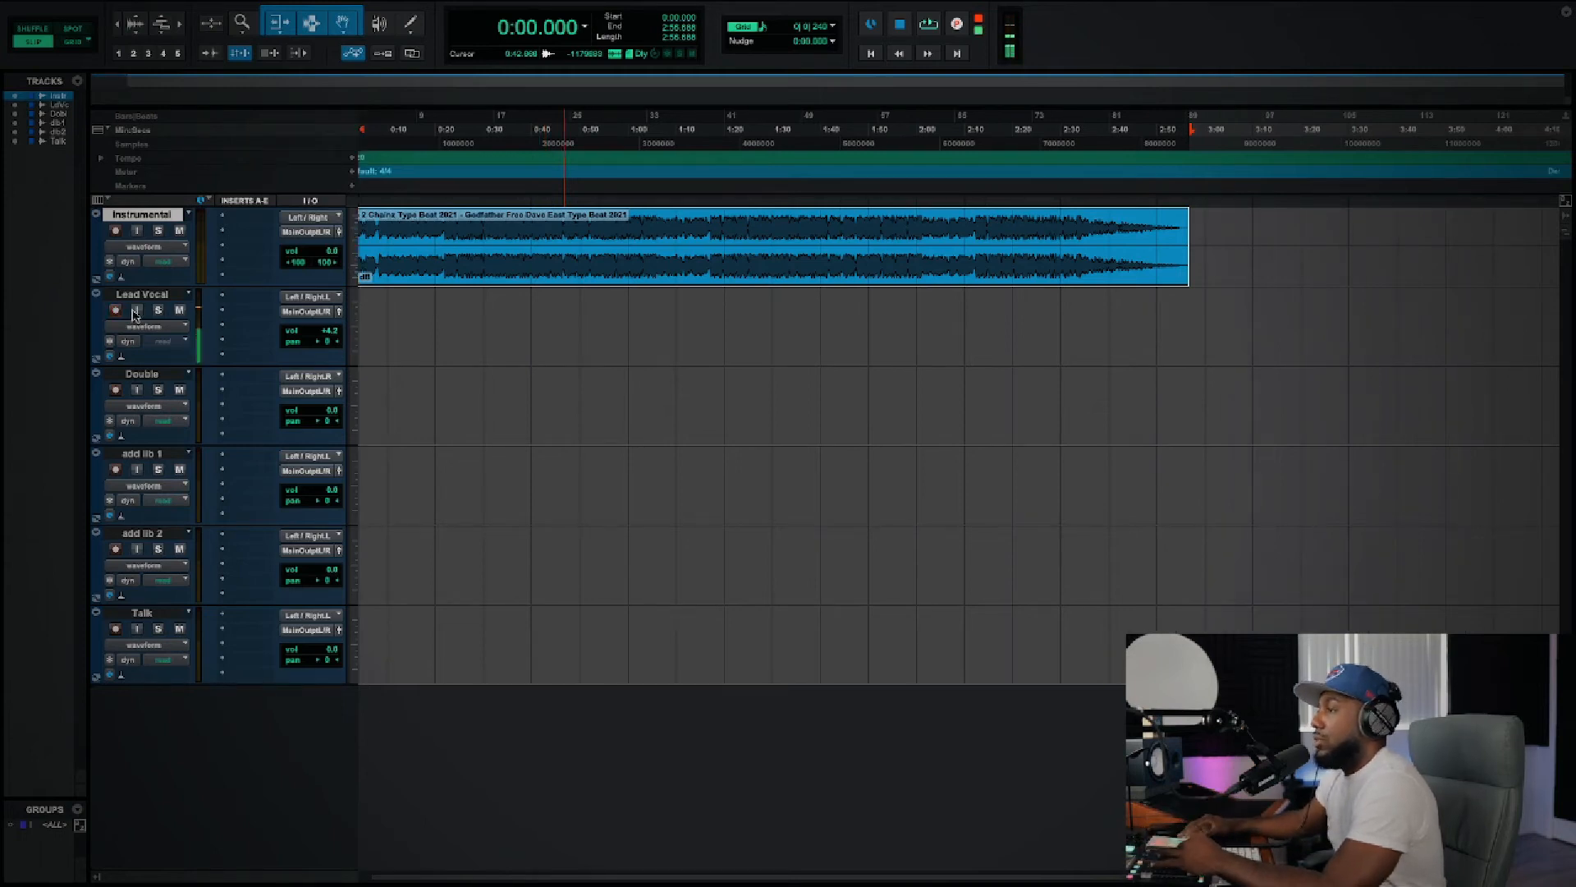
left_click(116, 311)
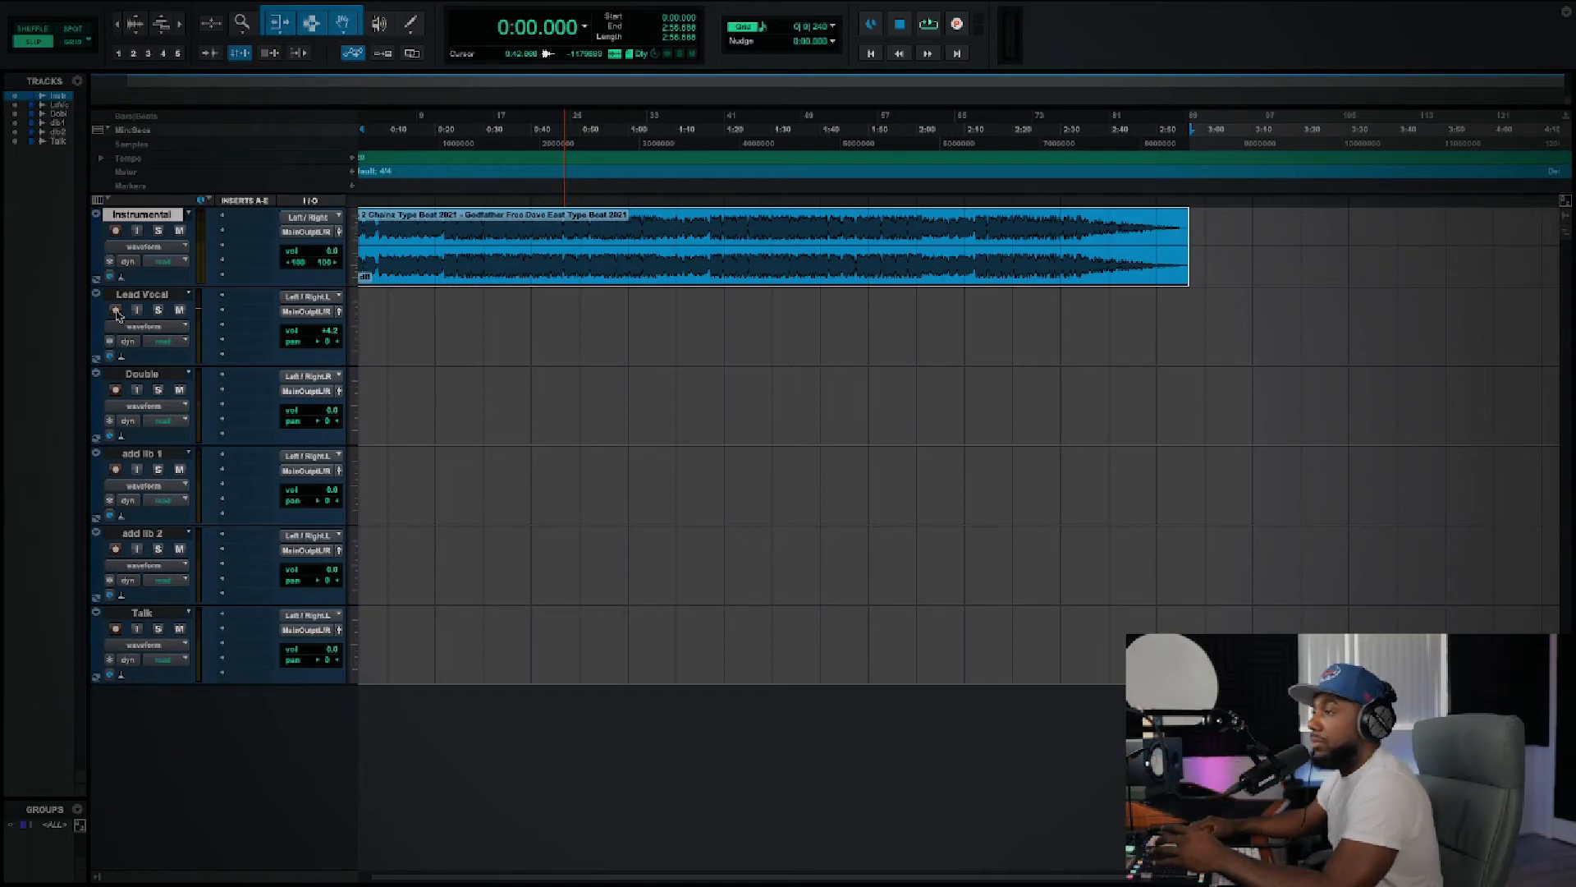
left_click(137, 312)
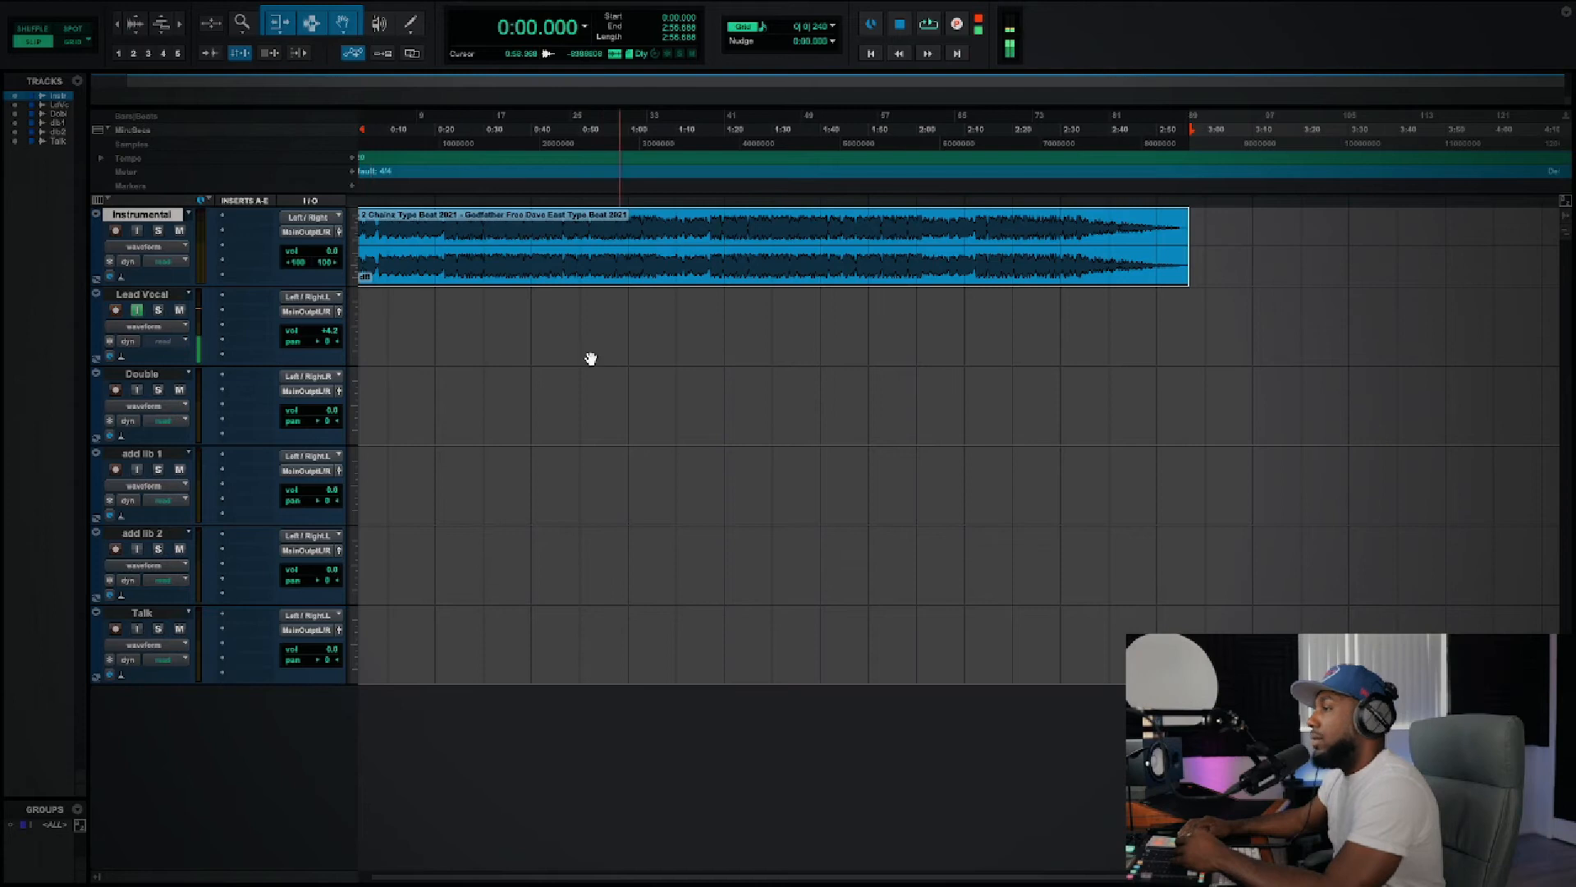
Step: Record a take of about 34 seconds on Lead Vocal from the session start over the instrumental
scroll(697, 306, "left", 1)
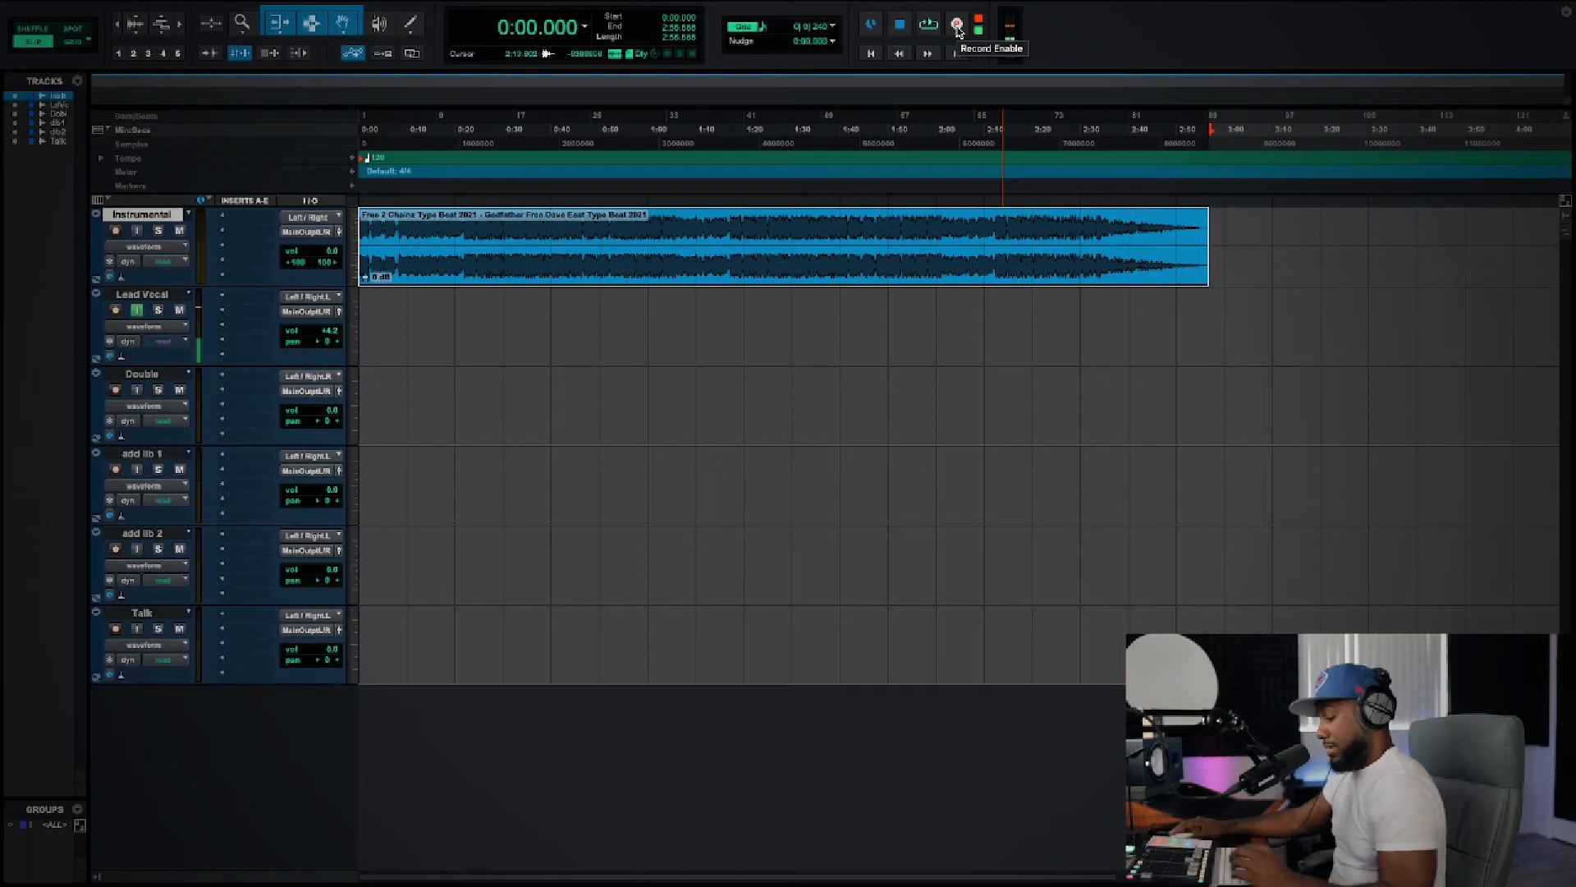
left_click(957, 24)
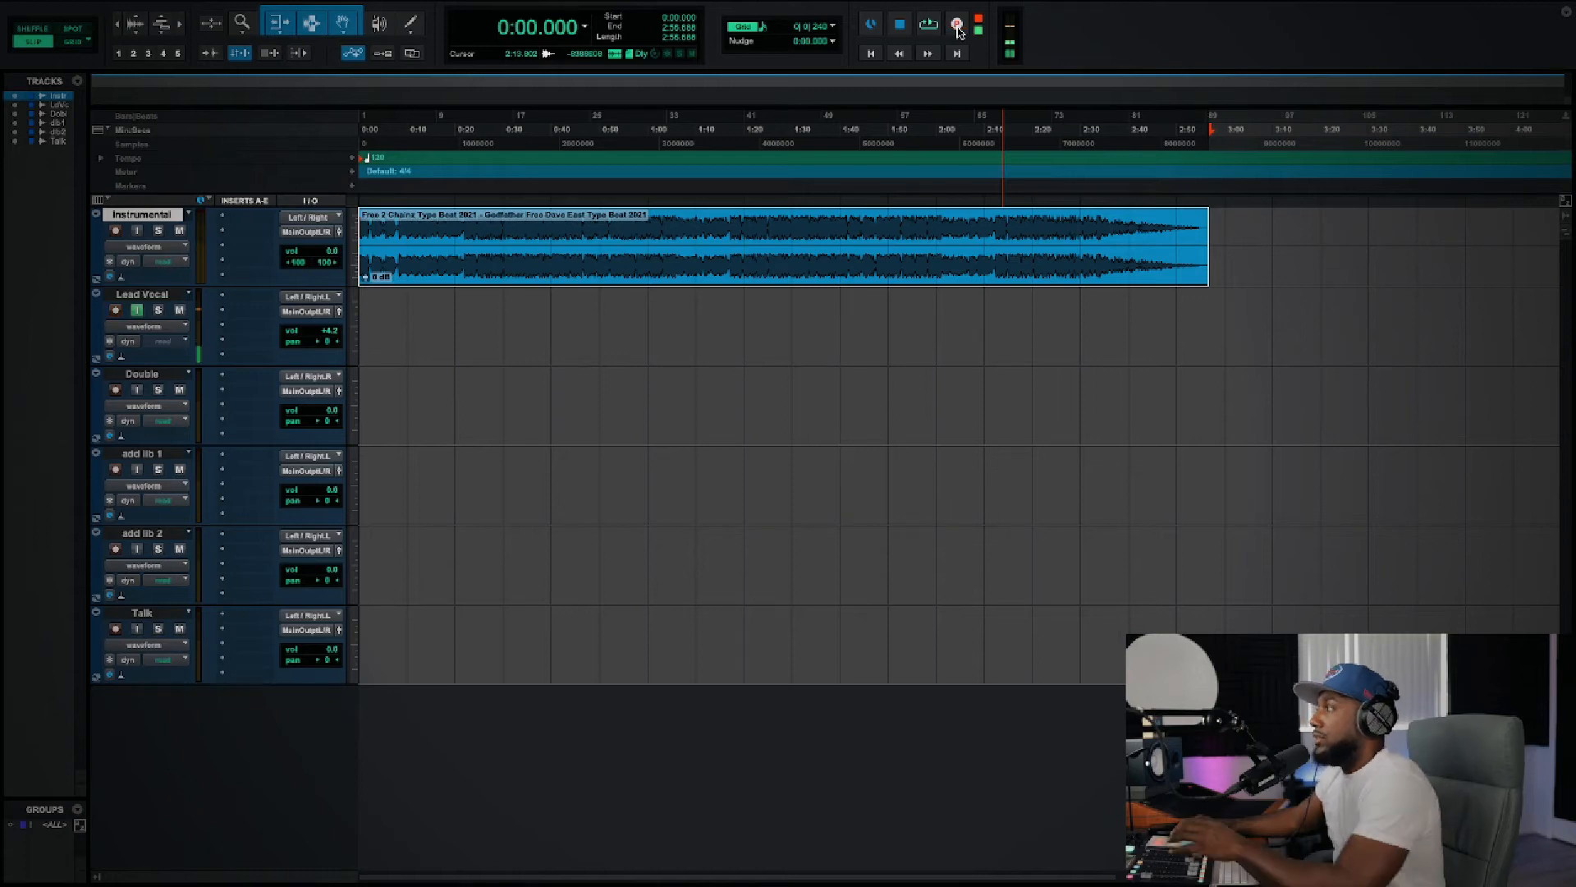
left_click(956, 26)
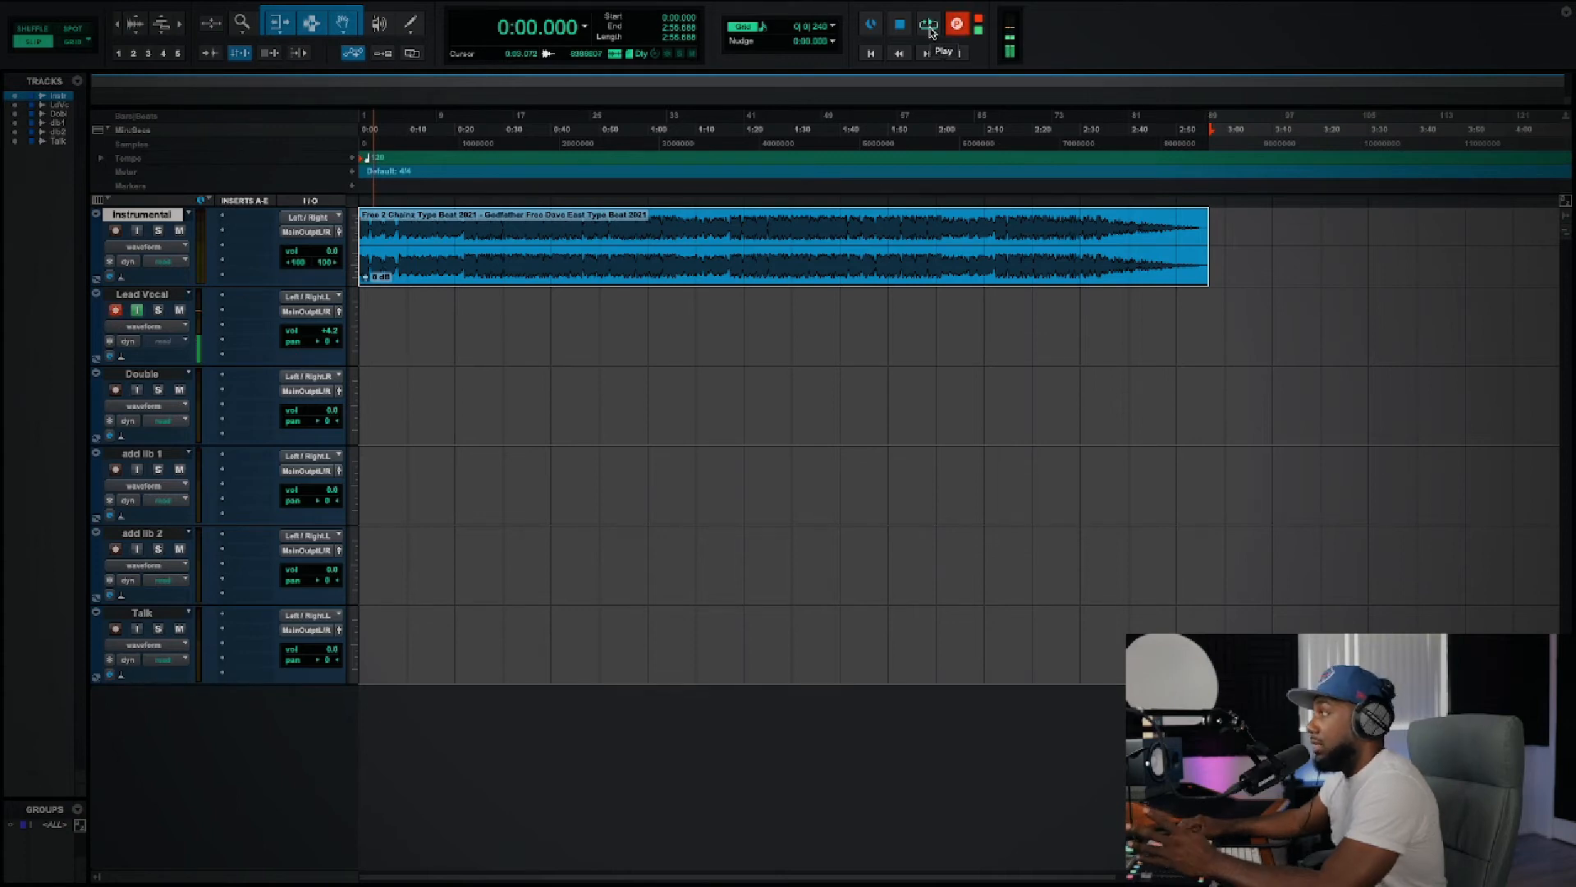
left_click(929, 29)
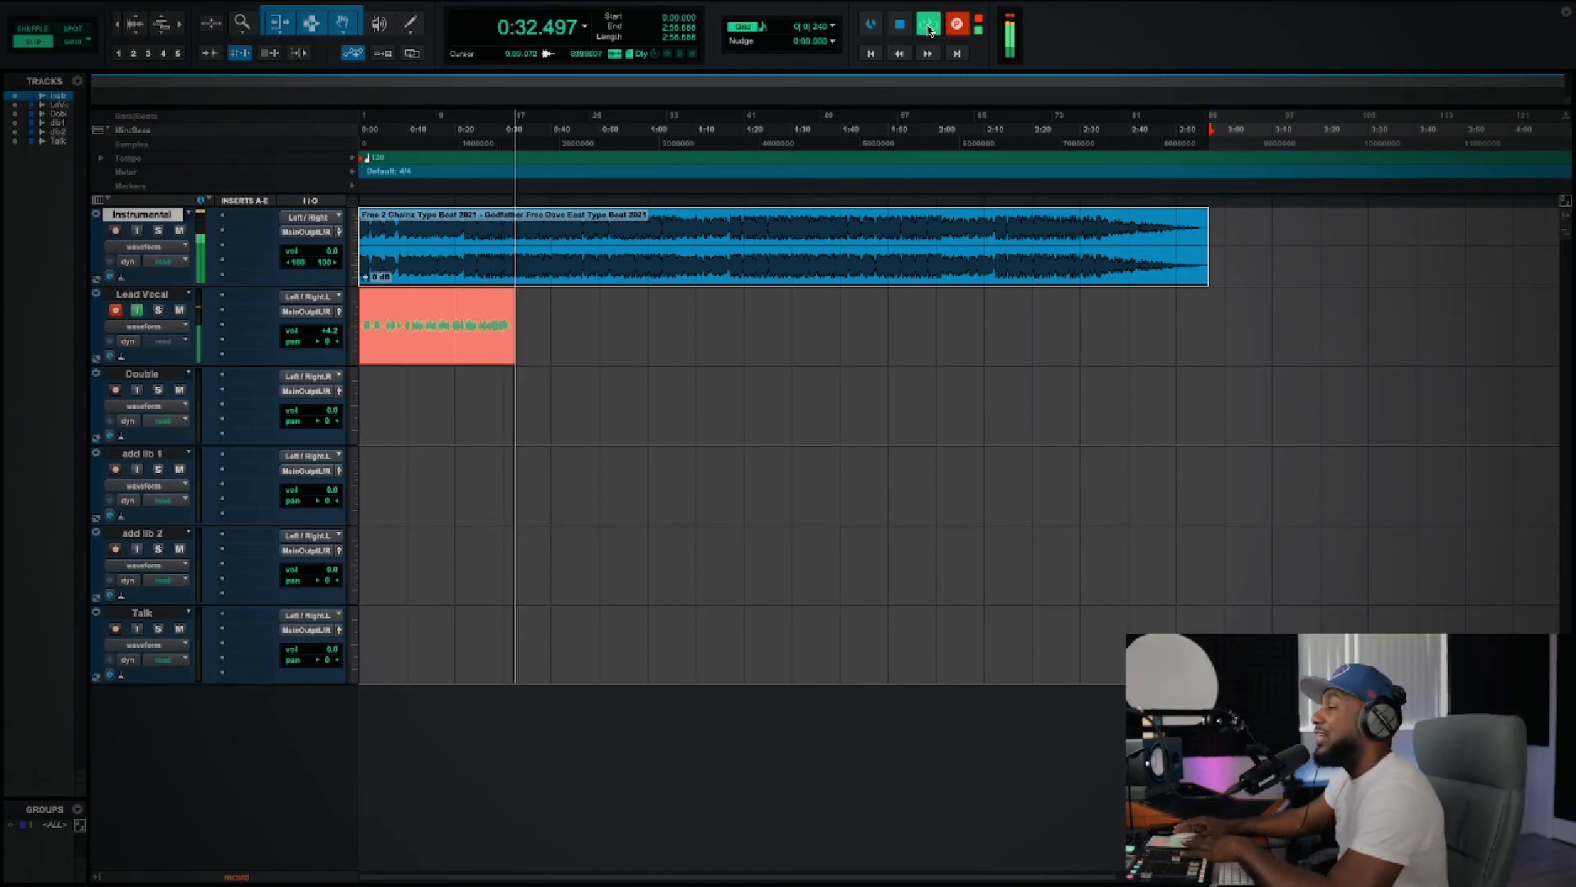
key("space")
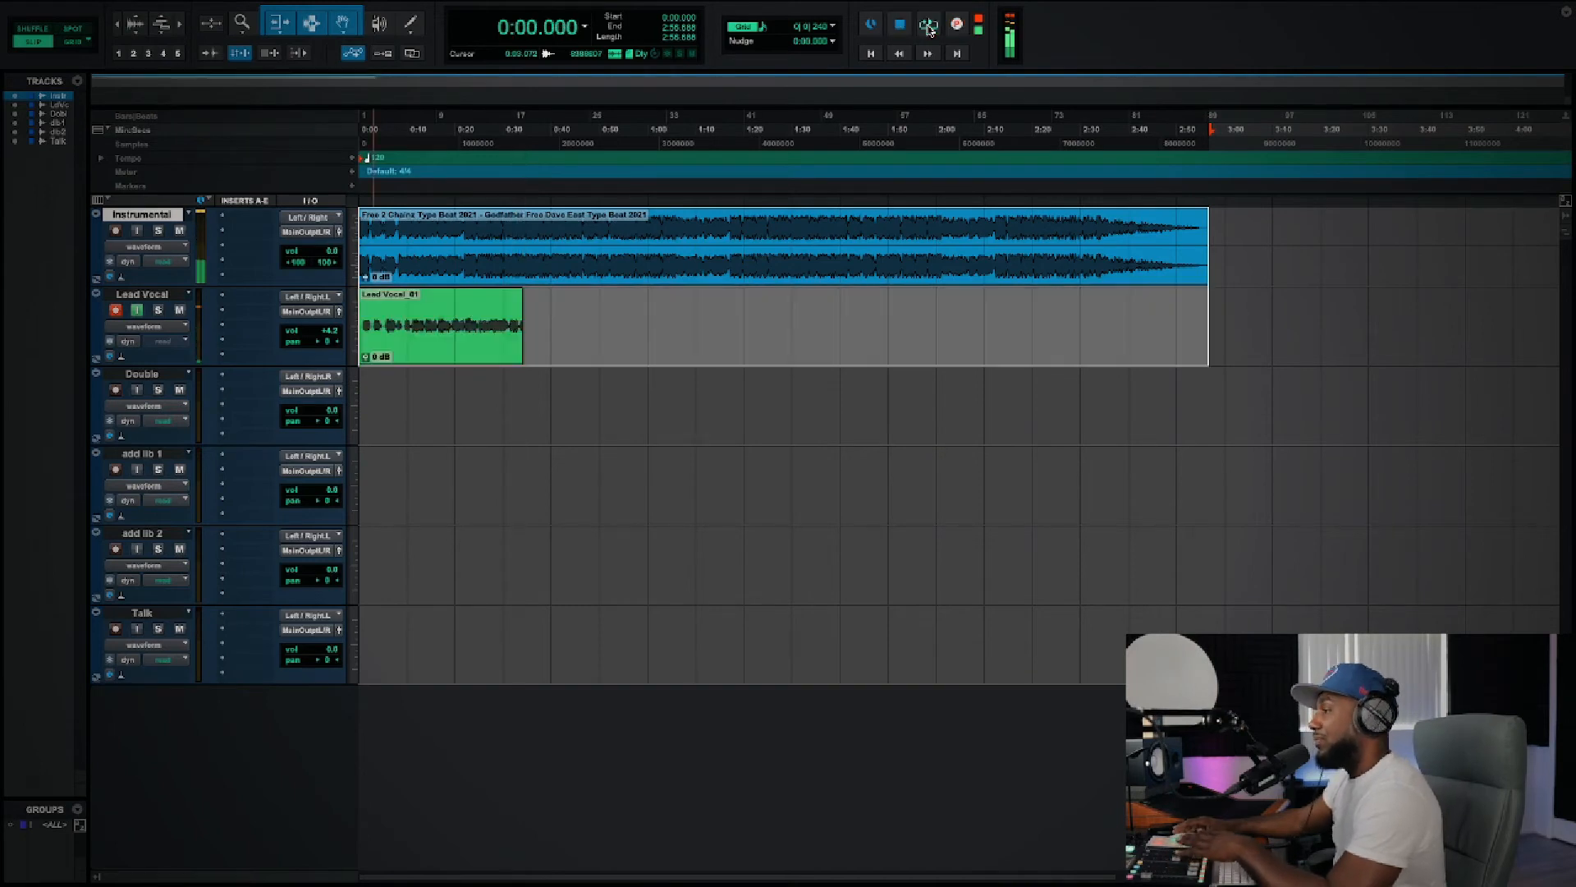
Step: Select the recorded Lead Vocal clip, and turn off the track's input monitoring and record arming
left_click(749, 370)
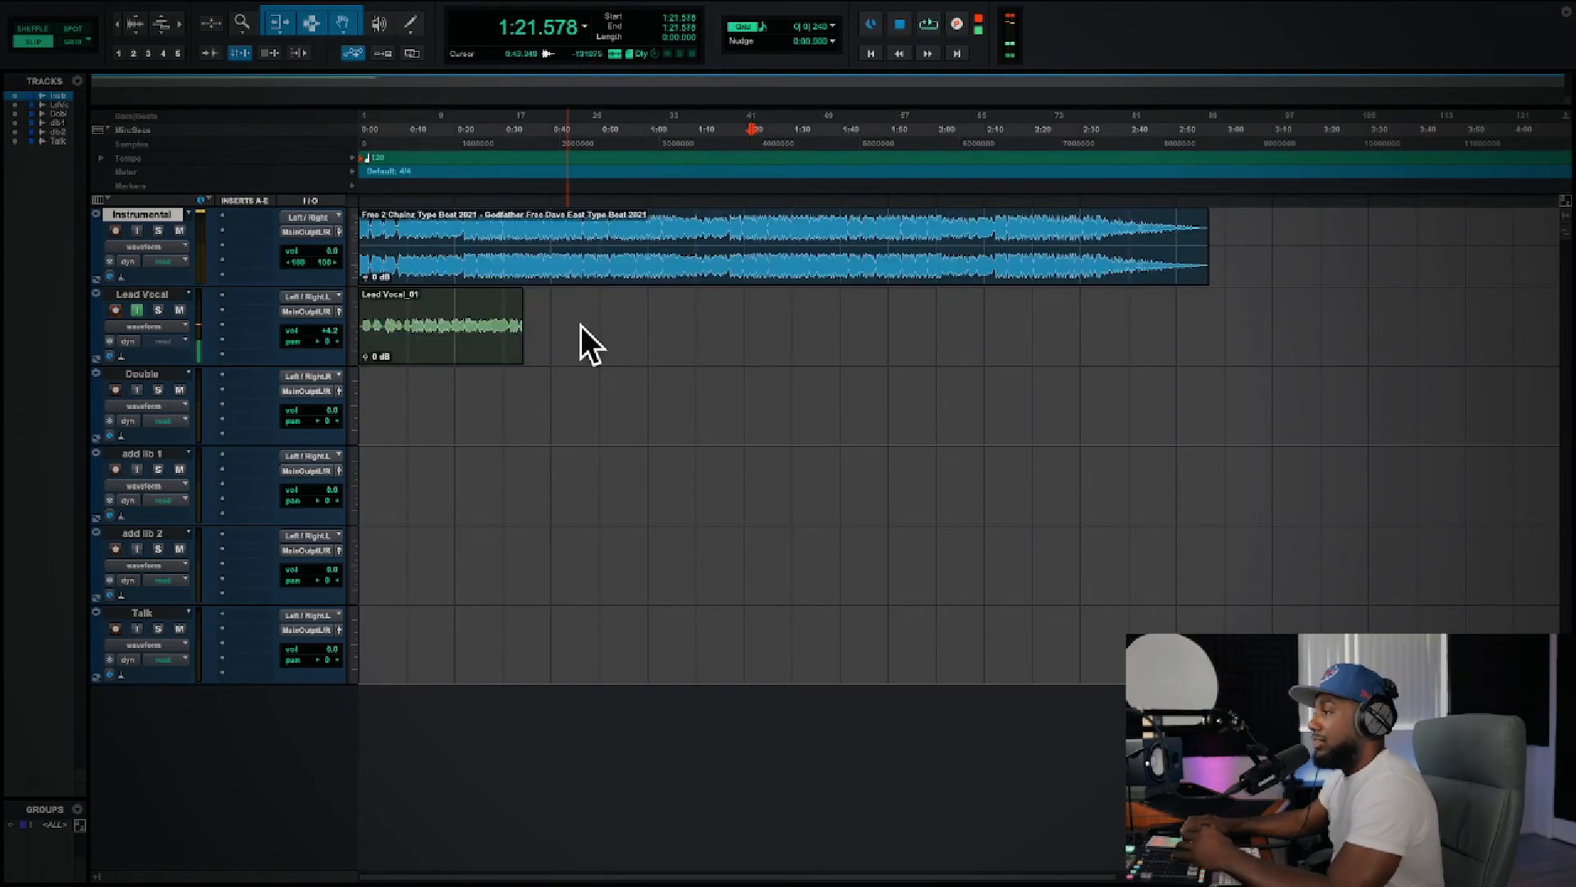
left_click(480, 347)
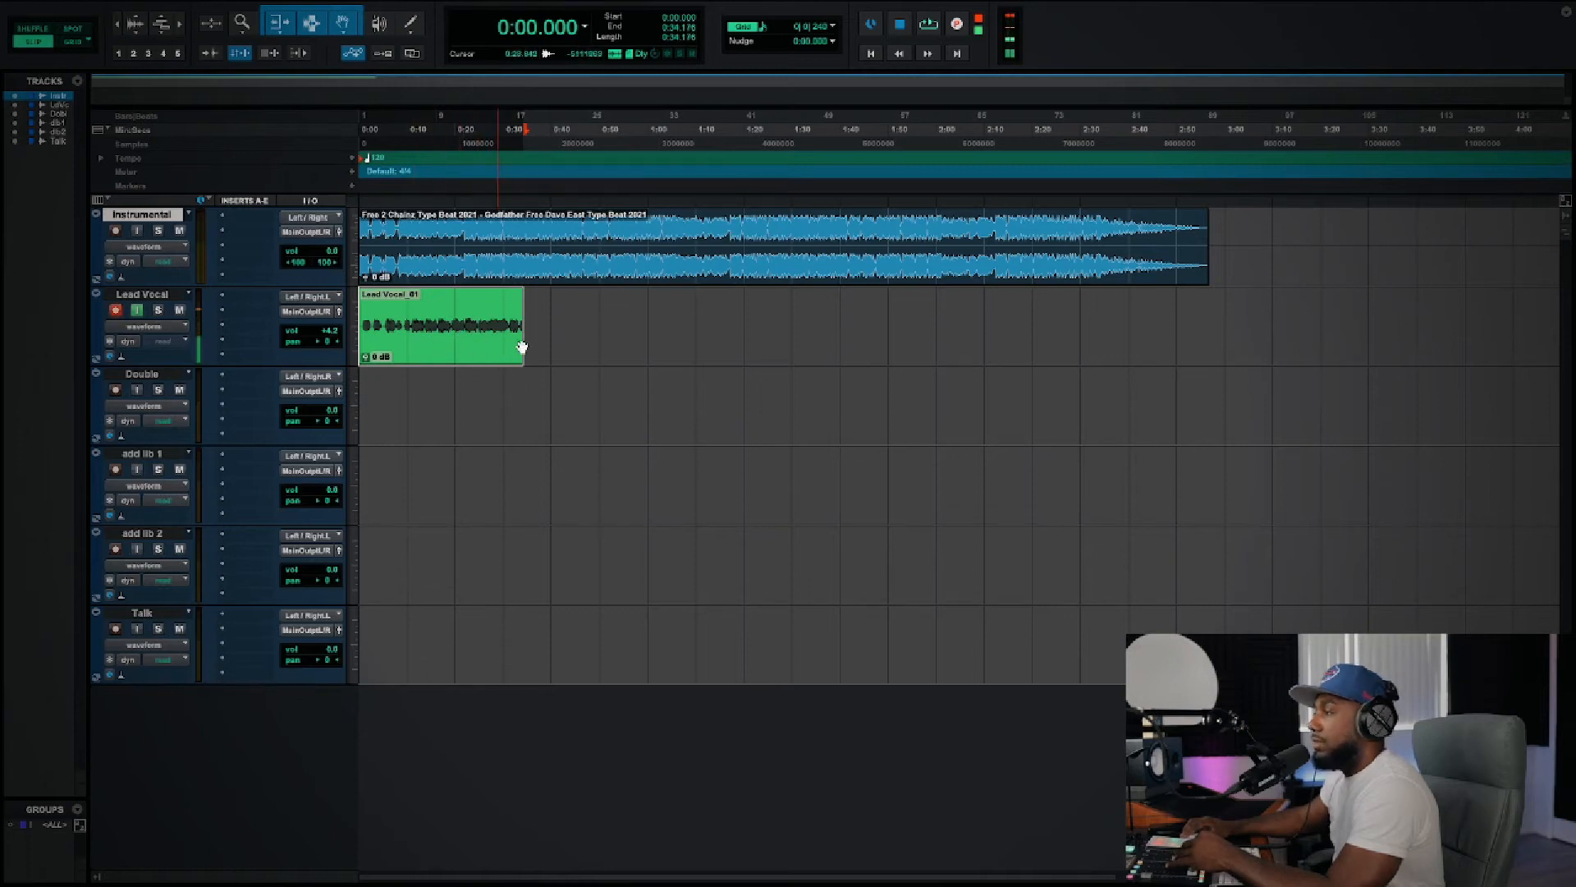
left_click(600, 346)
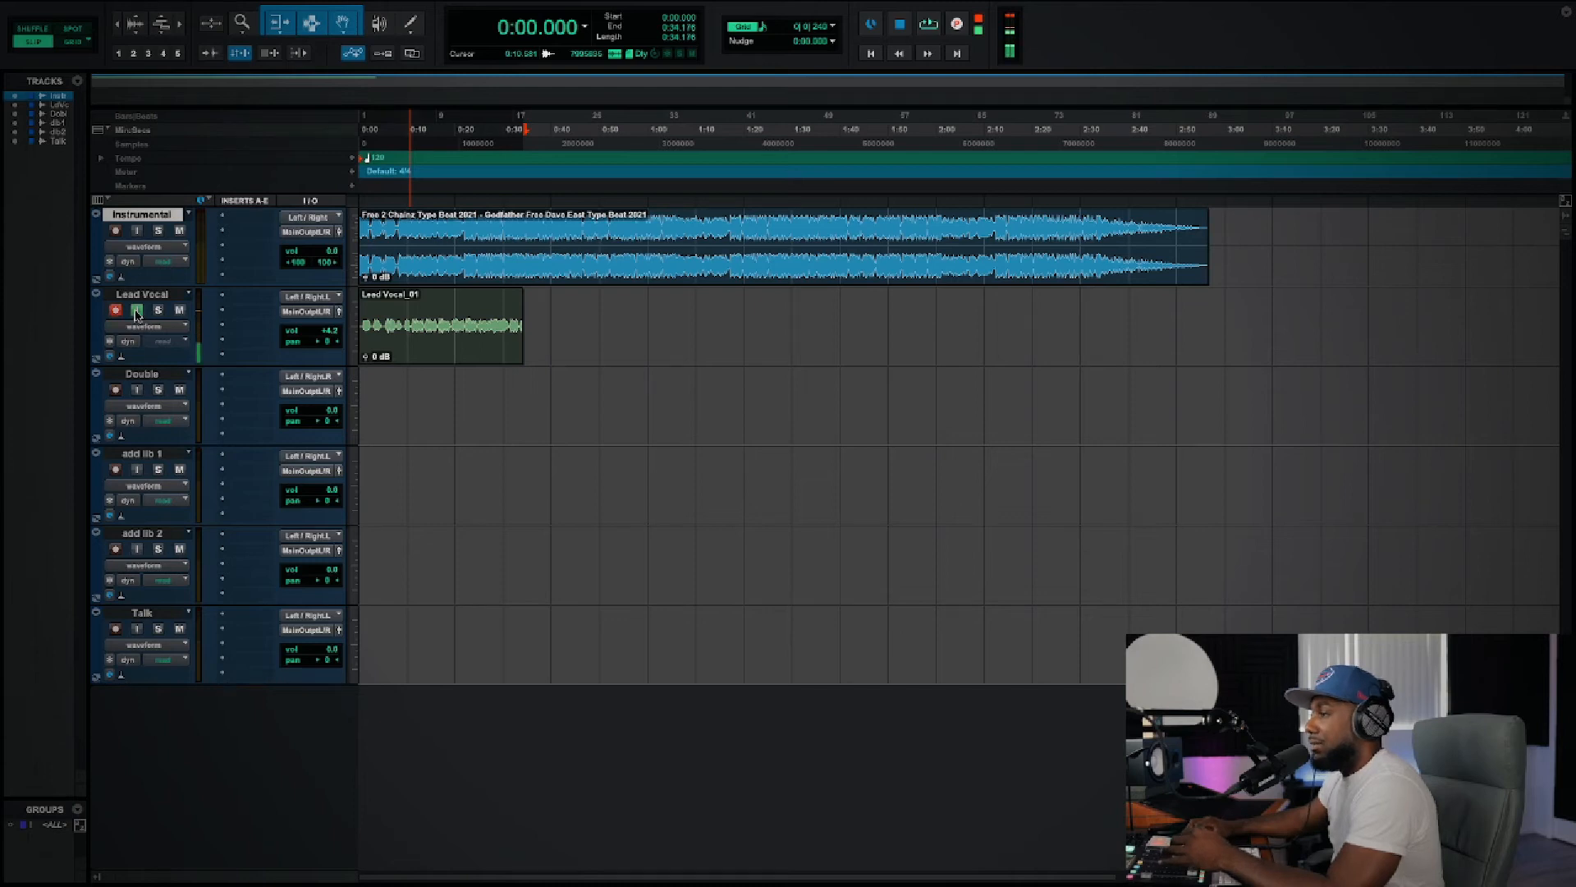
left_click(136, 311)
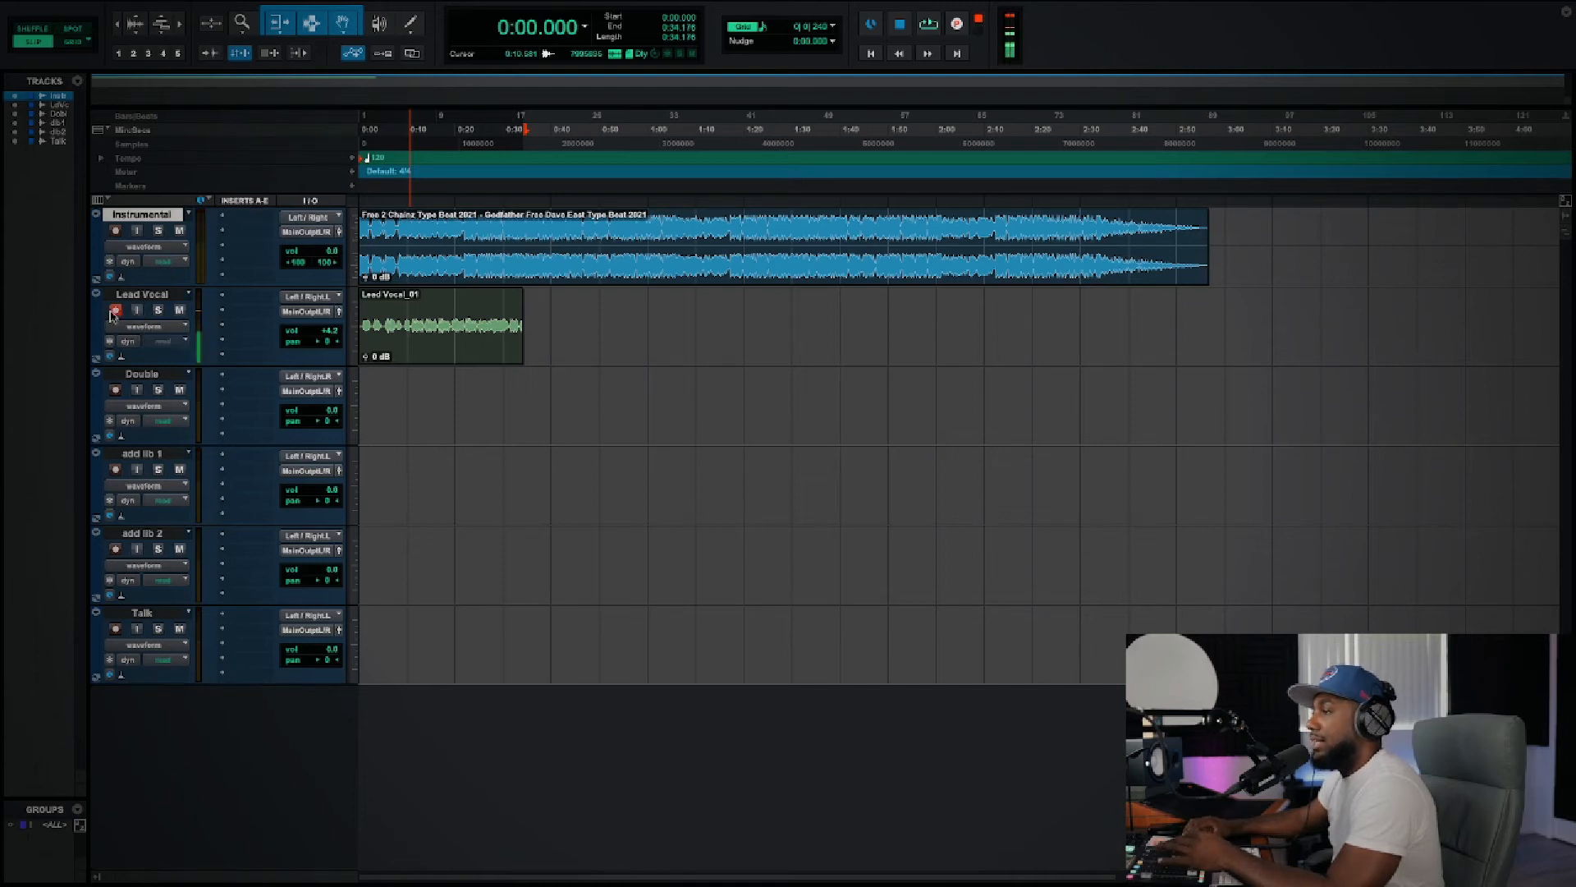
left_click(115, 312)
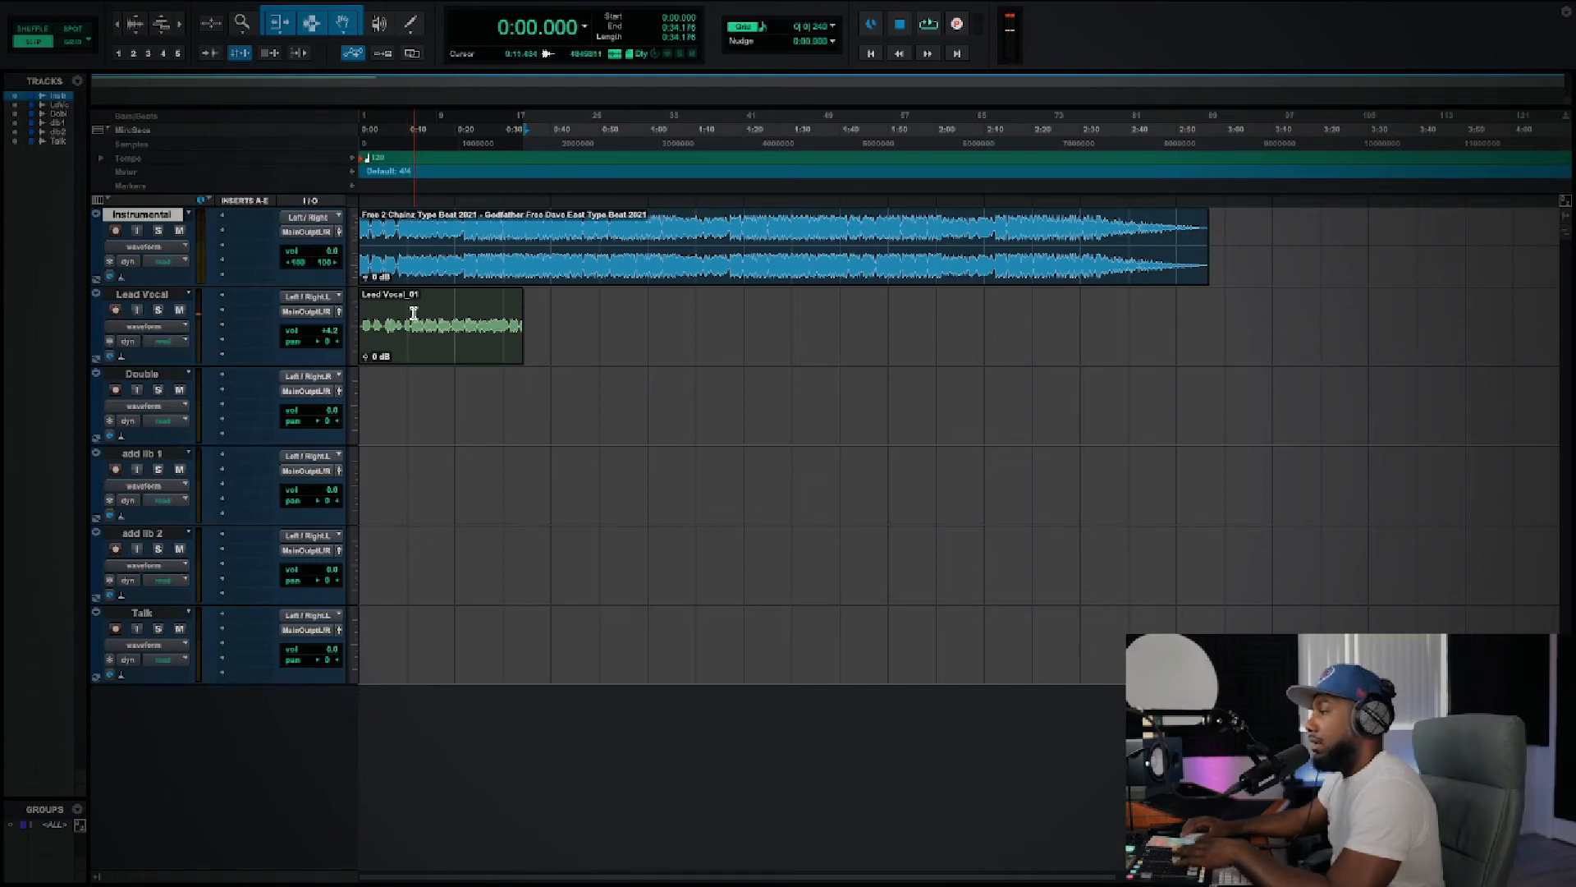
Step: Play back the recorded take while raising Lead Vocal's volume to +12.0 dB, and ease it back to about +8.4 dB
key("space")
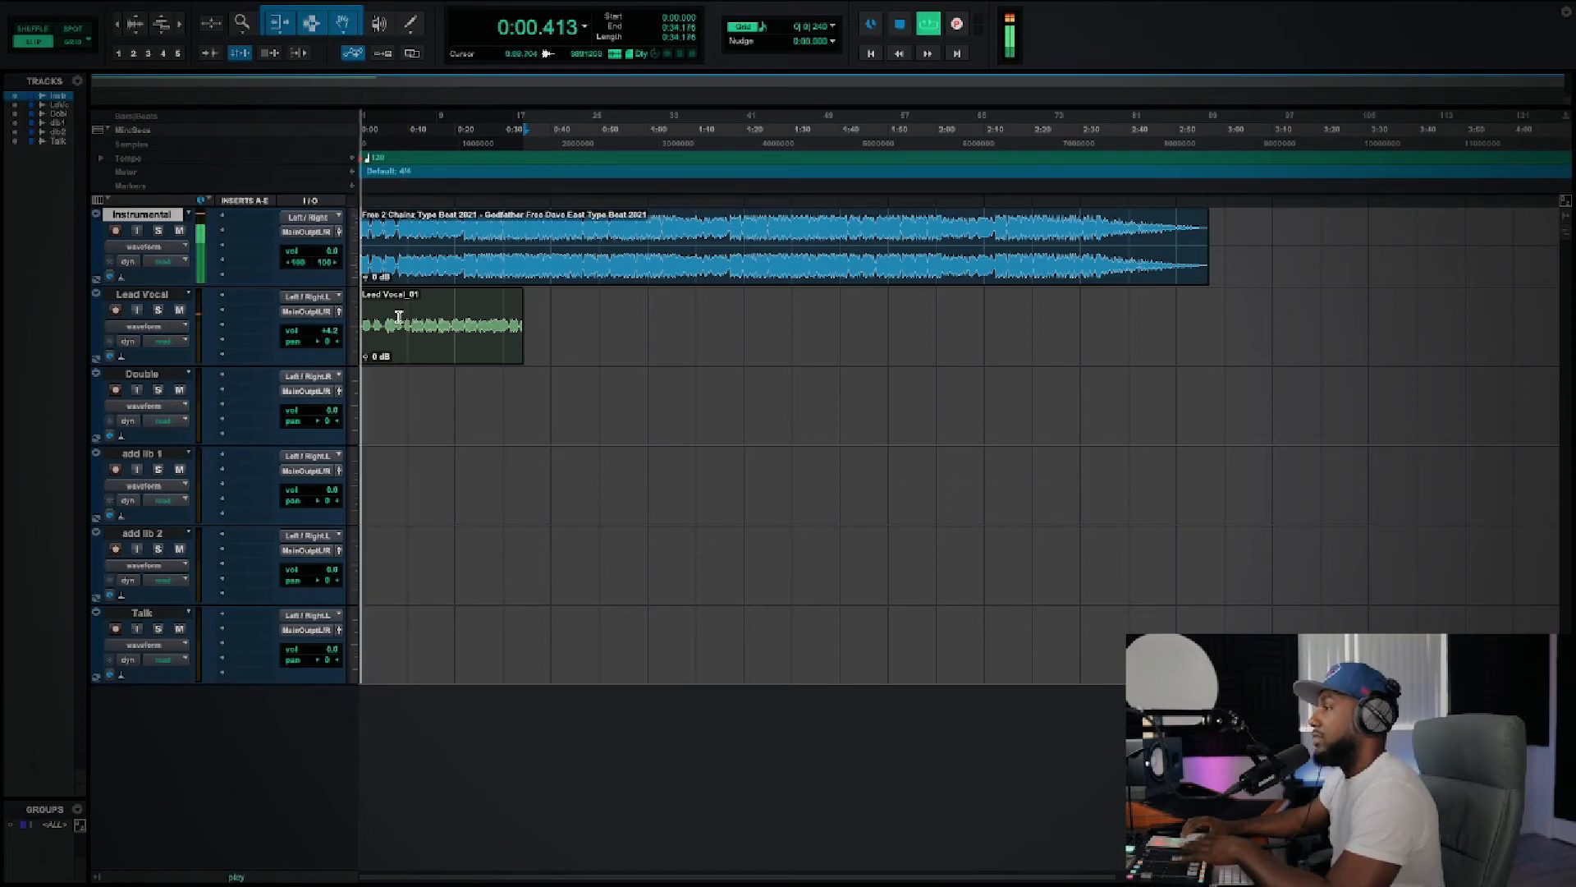
left_click_drag(328, 330, 328, 326)
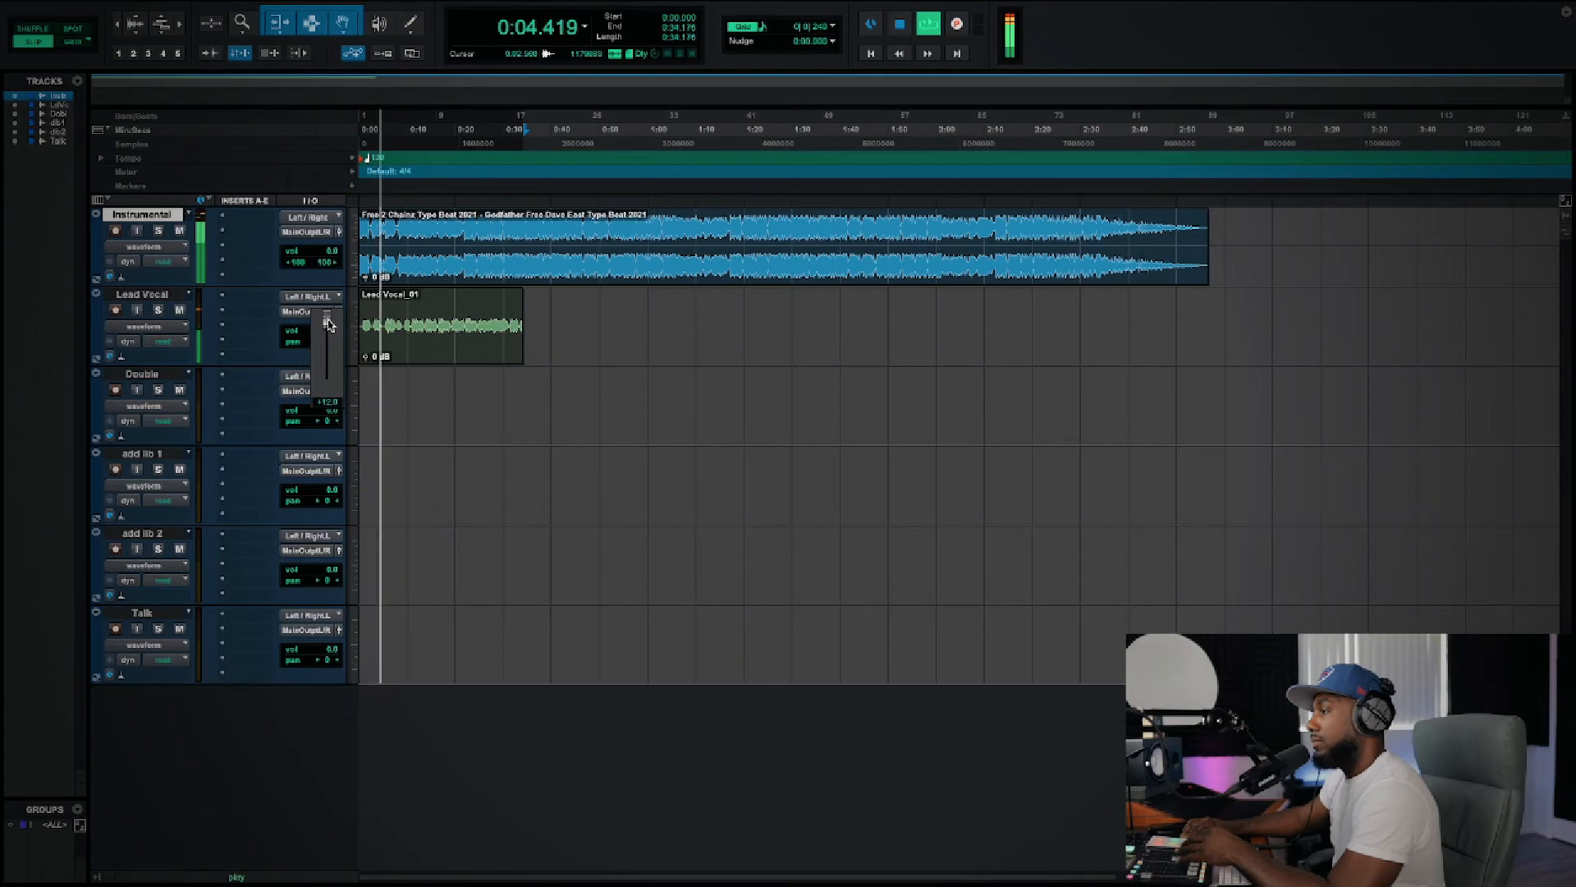
left_click_drag(328, 328, 330, 332)
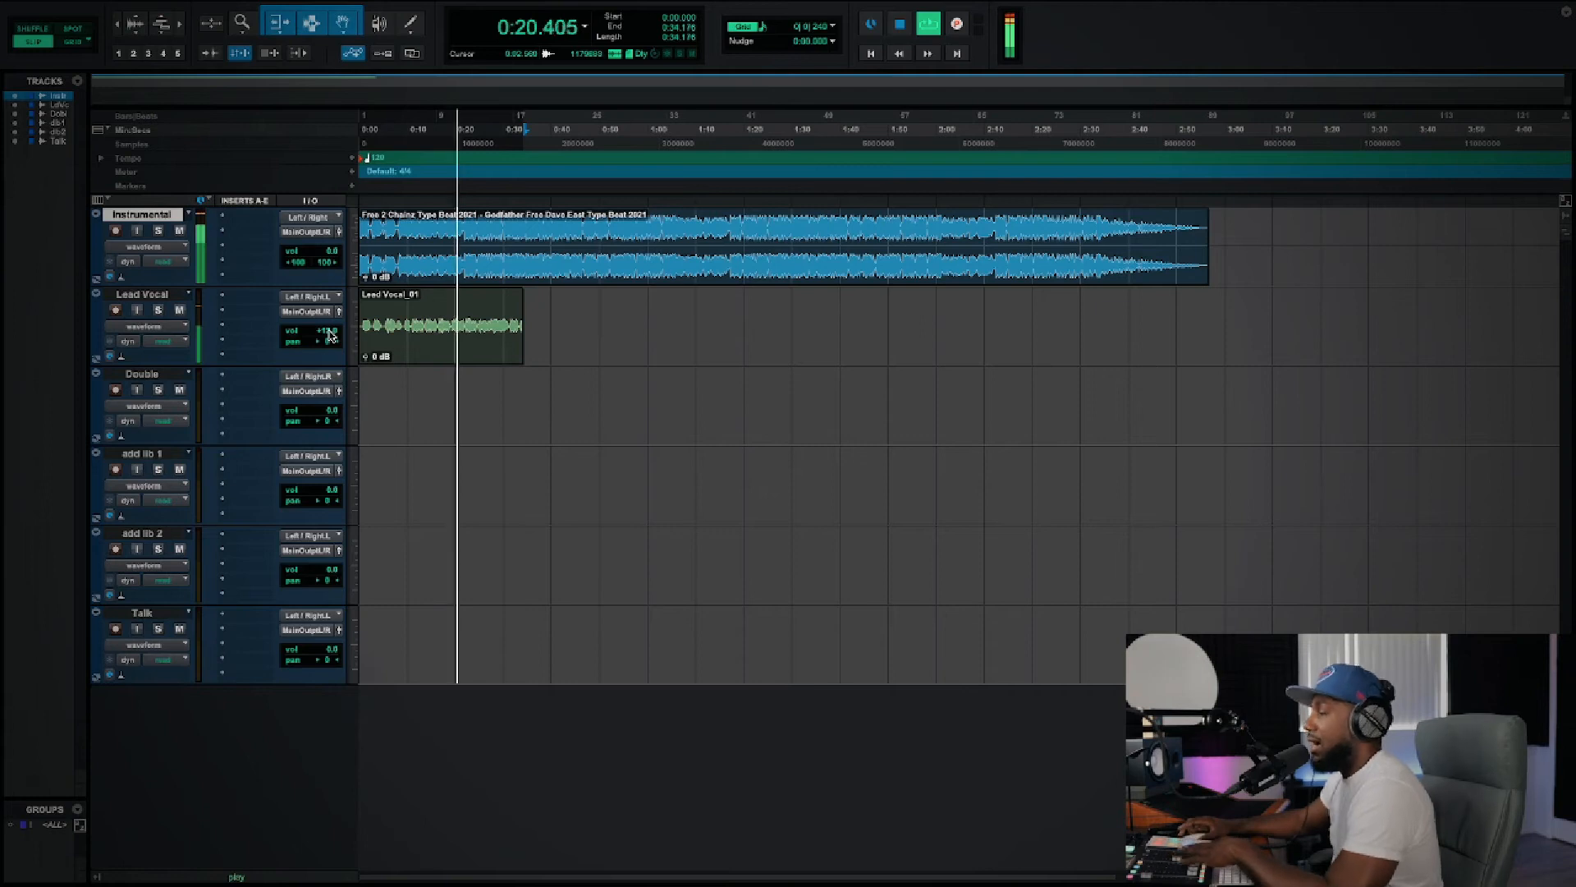
key("space")
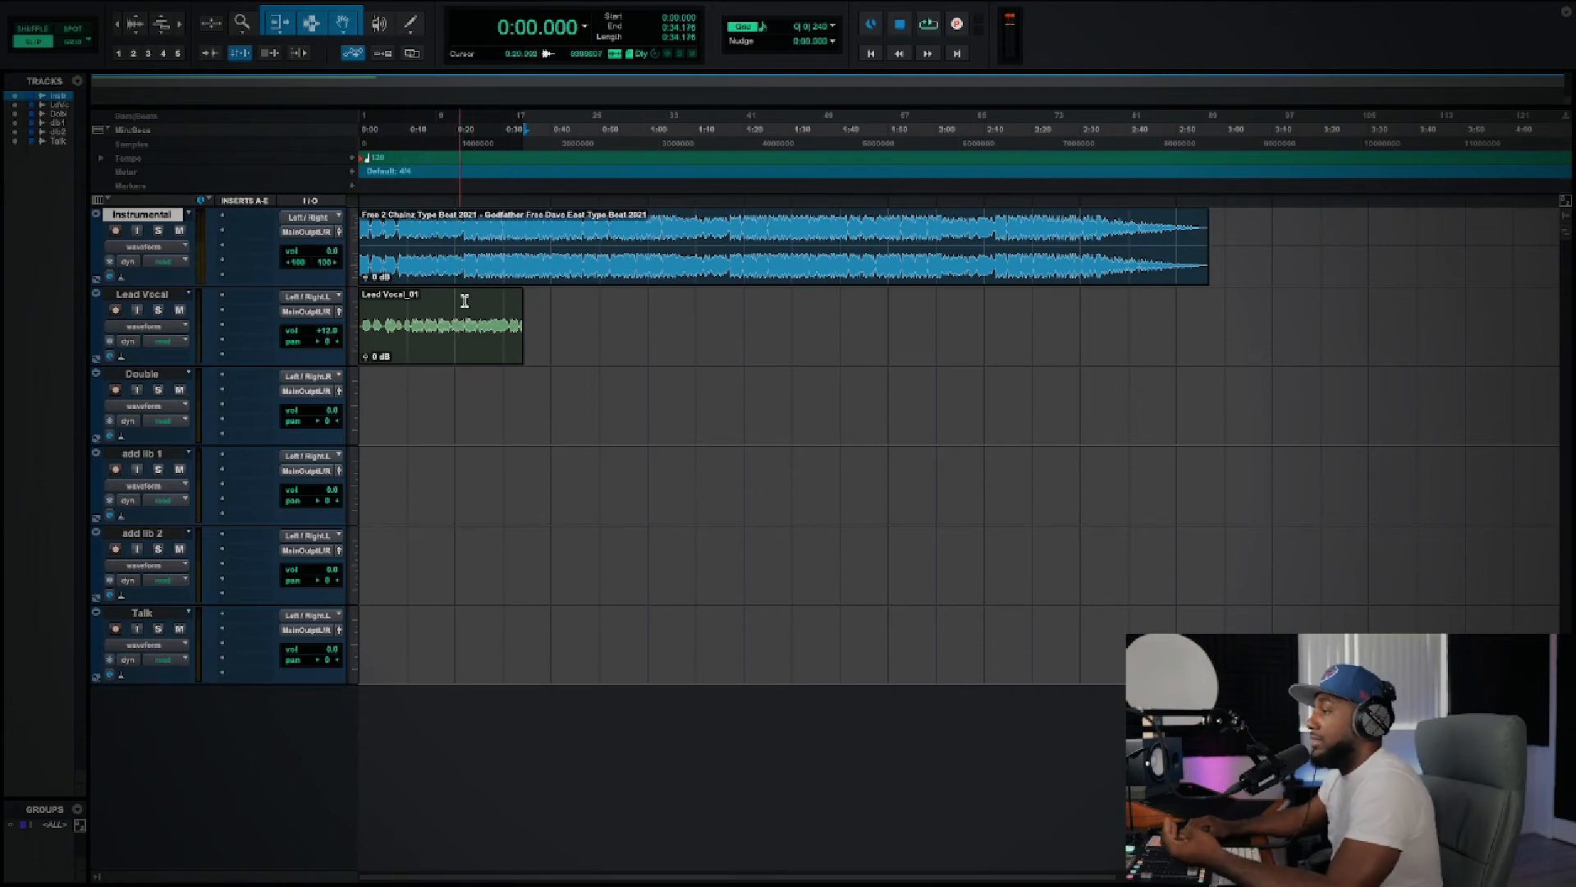
left_click_drag(327, 335, 327, 342)
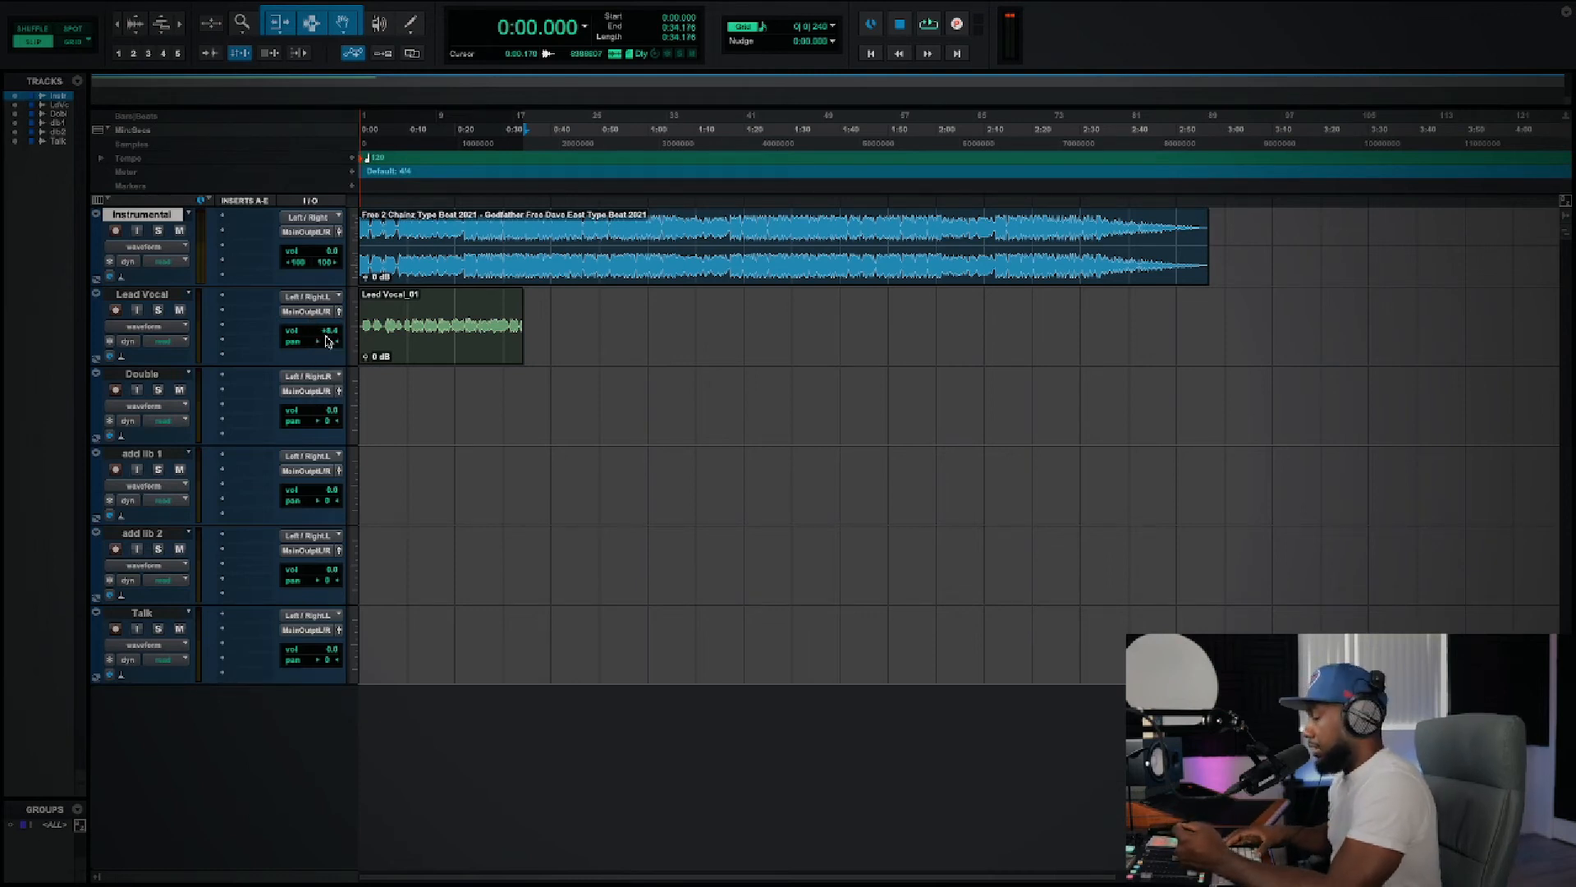
Step: Raise Lead Vocal's fader slightly in the Mix window during playback, and return to the Edit window
key("ctrl+equal")
key("space")
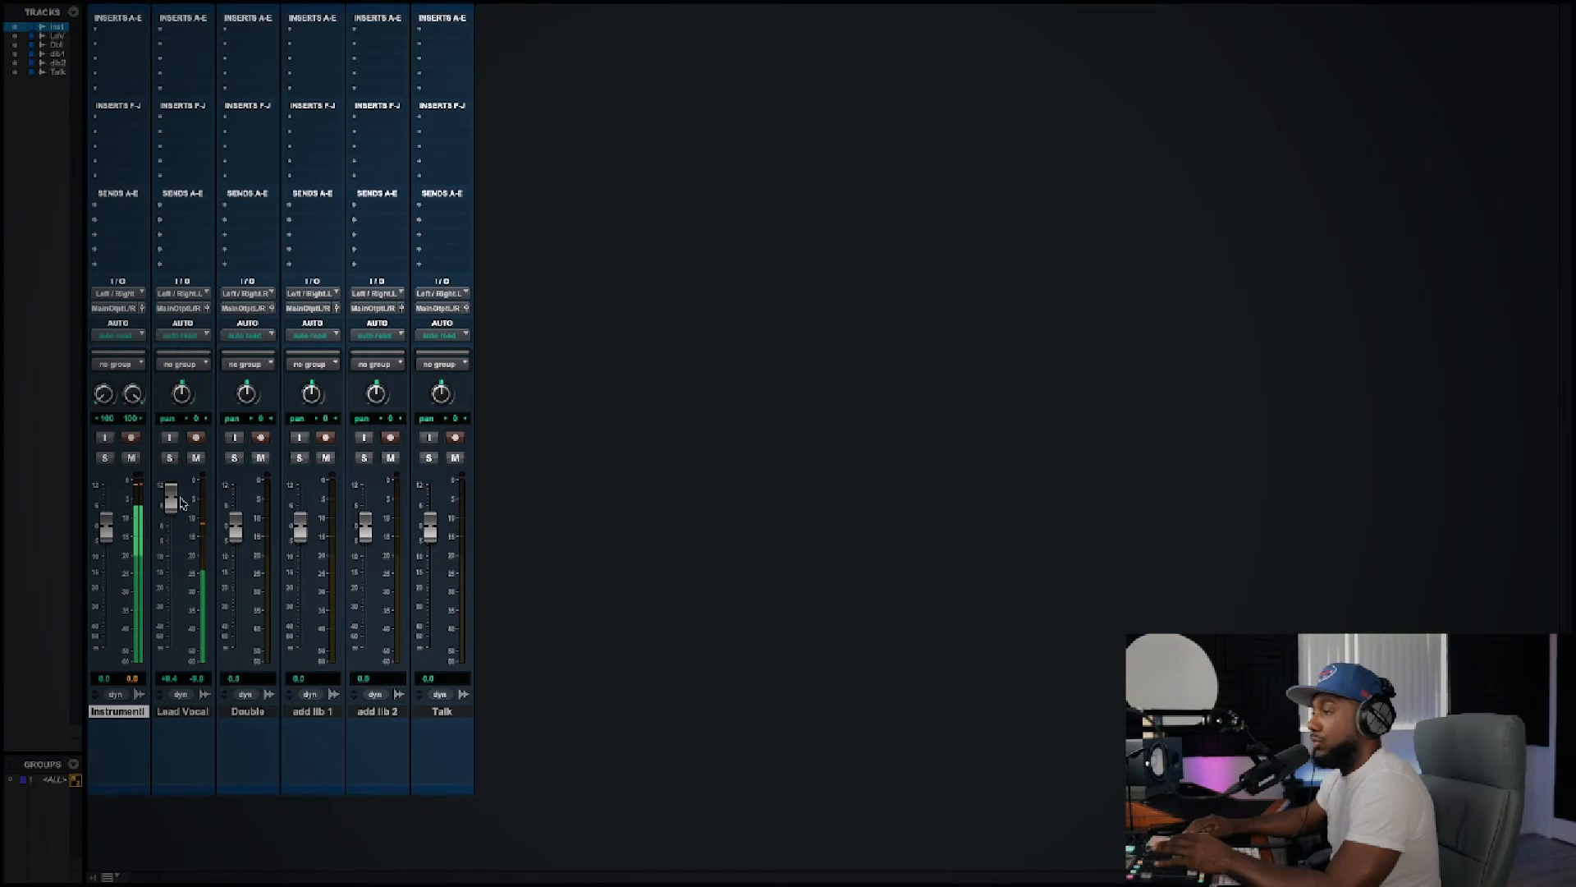
mouse_move(176, 504)
left_mouse_down()
mouse_move(174, 552)
mouse_move(176, 491)
mouse_move(176, 522)
mouse_move(182, 491)
mouse_move(181, 504)
left_mouse_up()
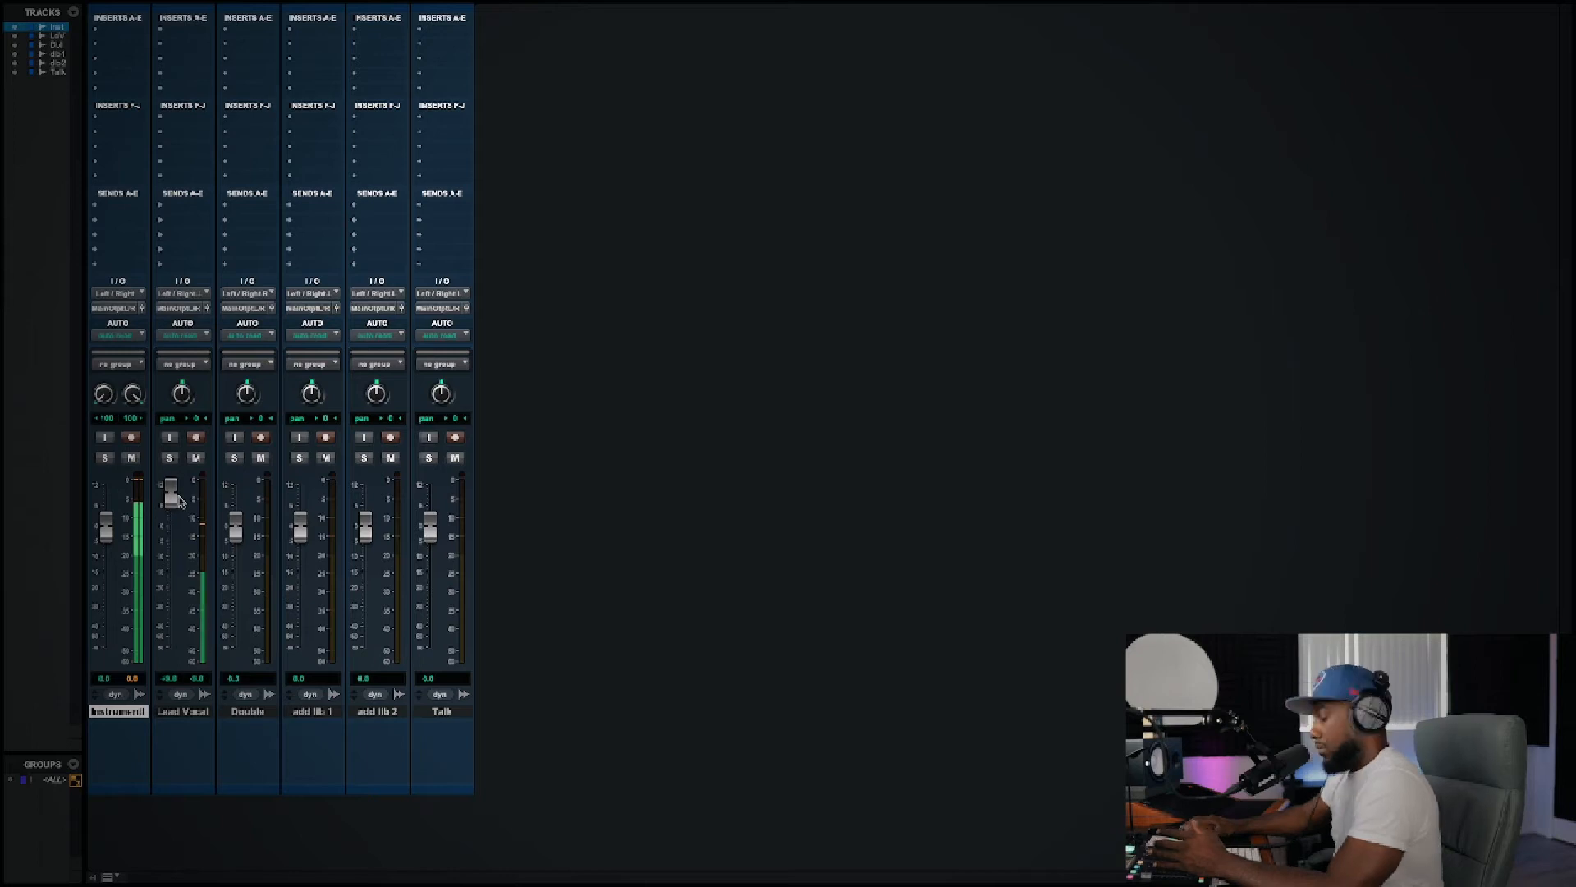
key("ctrl+equal")
key("space")
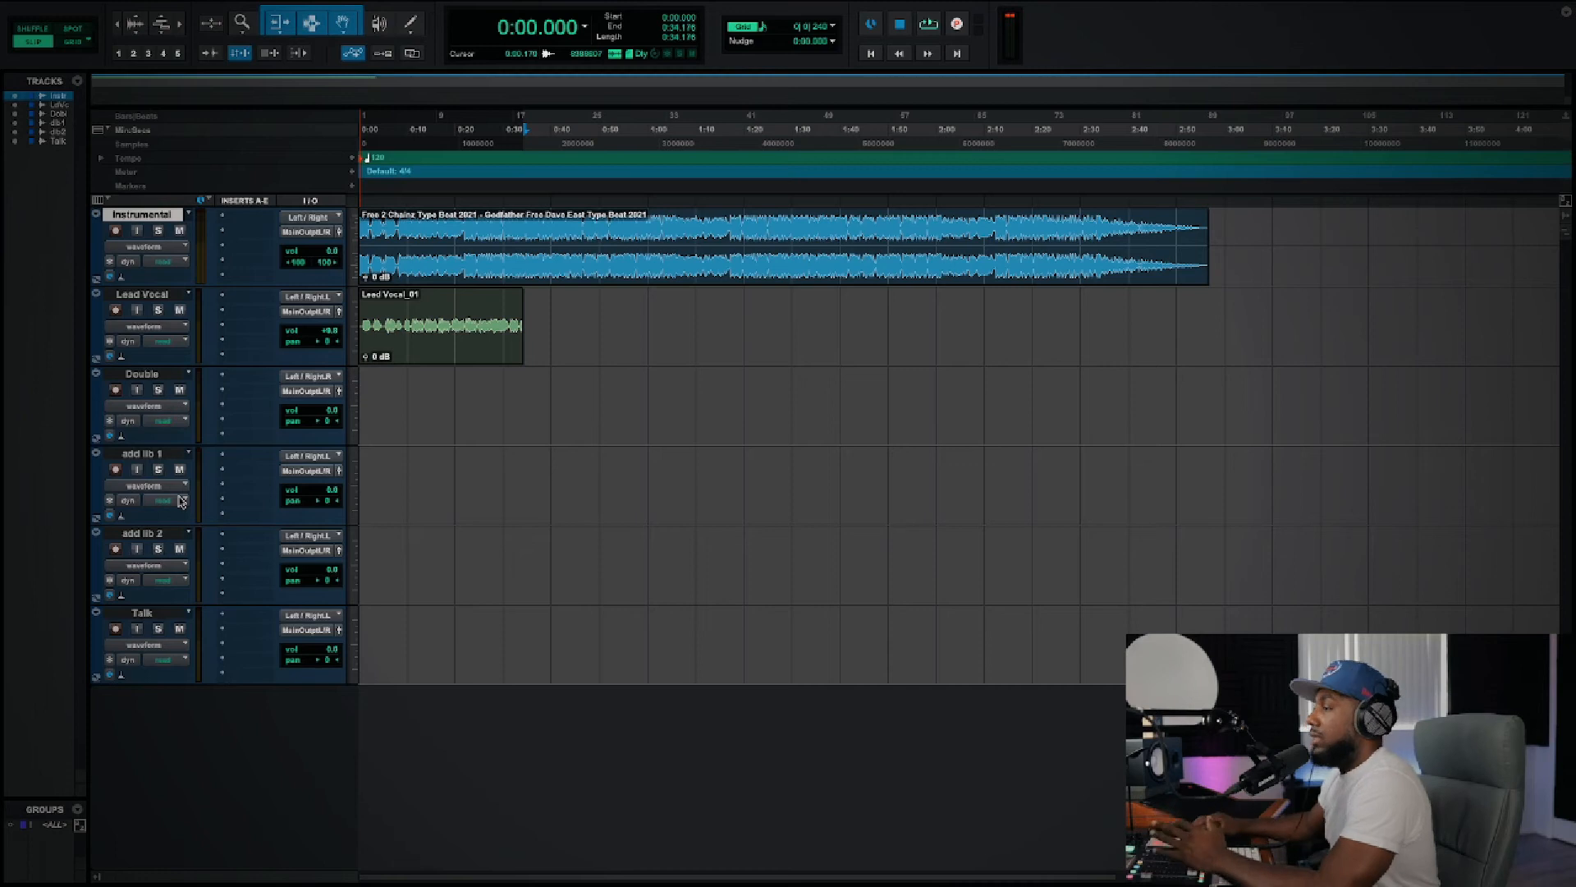
Step: Show the Mix window to view the track faders, and return to the Edit window
mouse_move(279, 6)
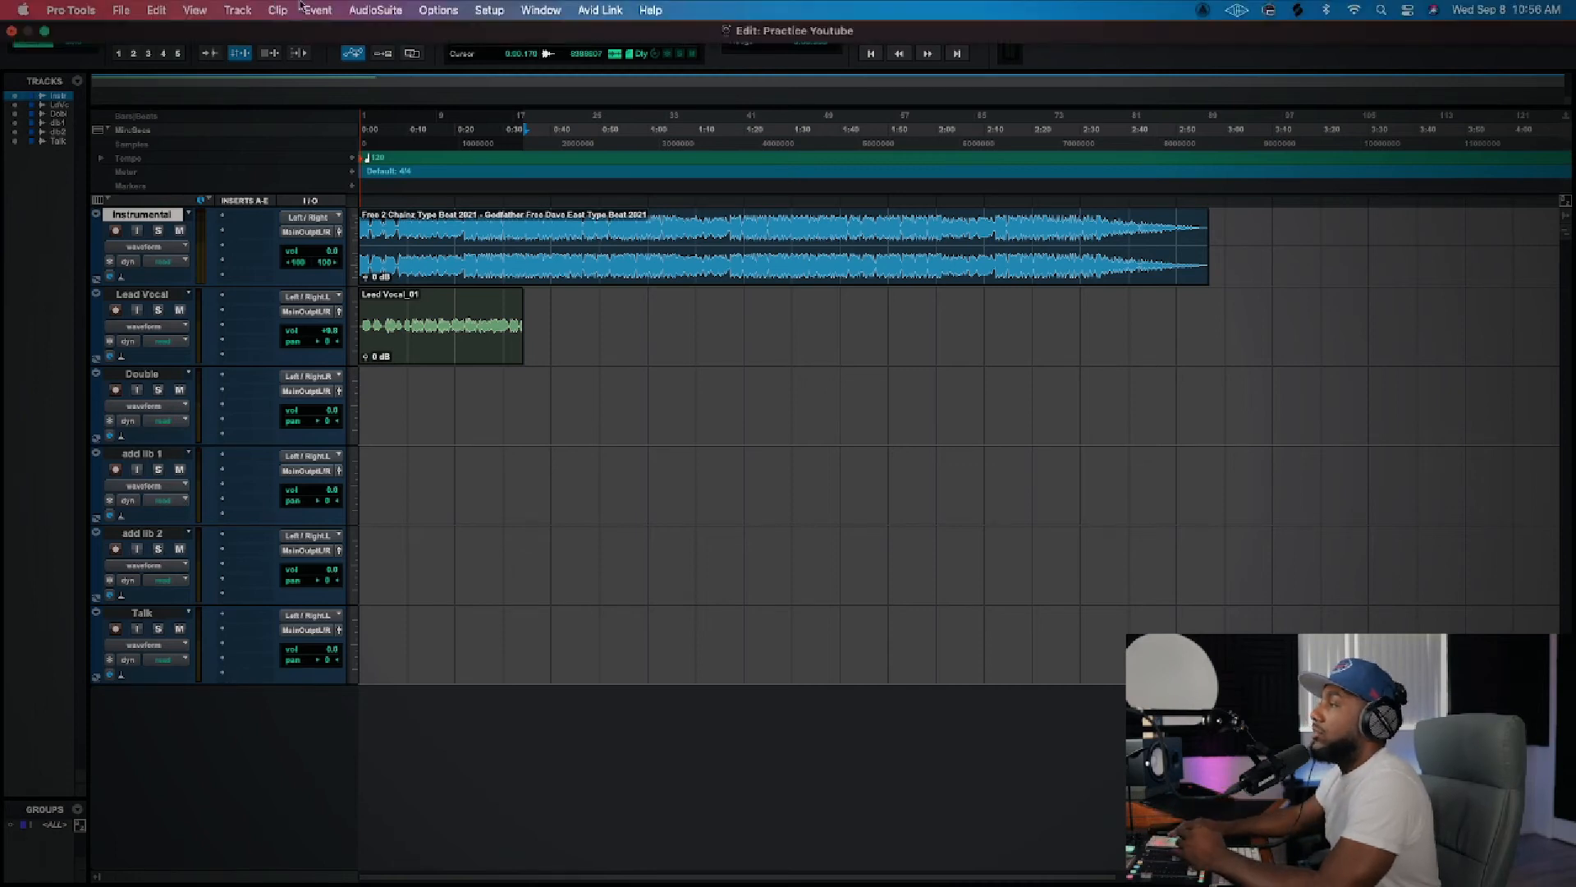
left_click(489, 10)
mouse_move(541, 12)
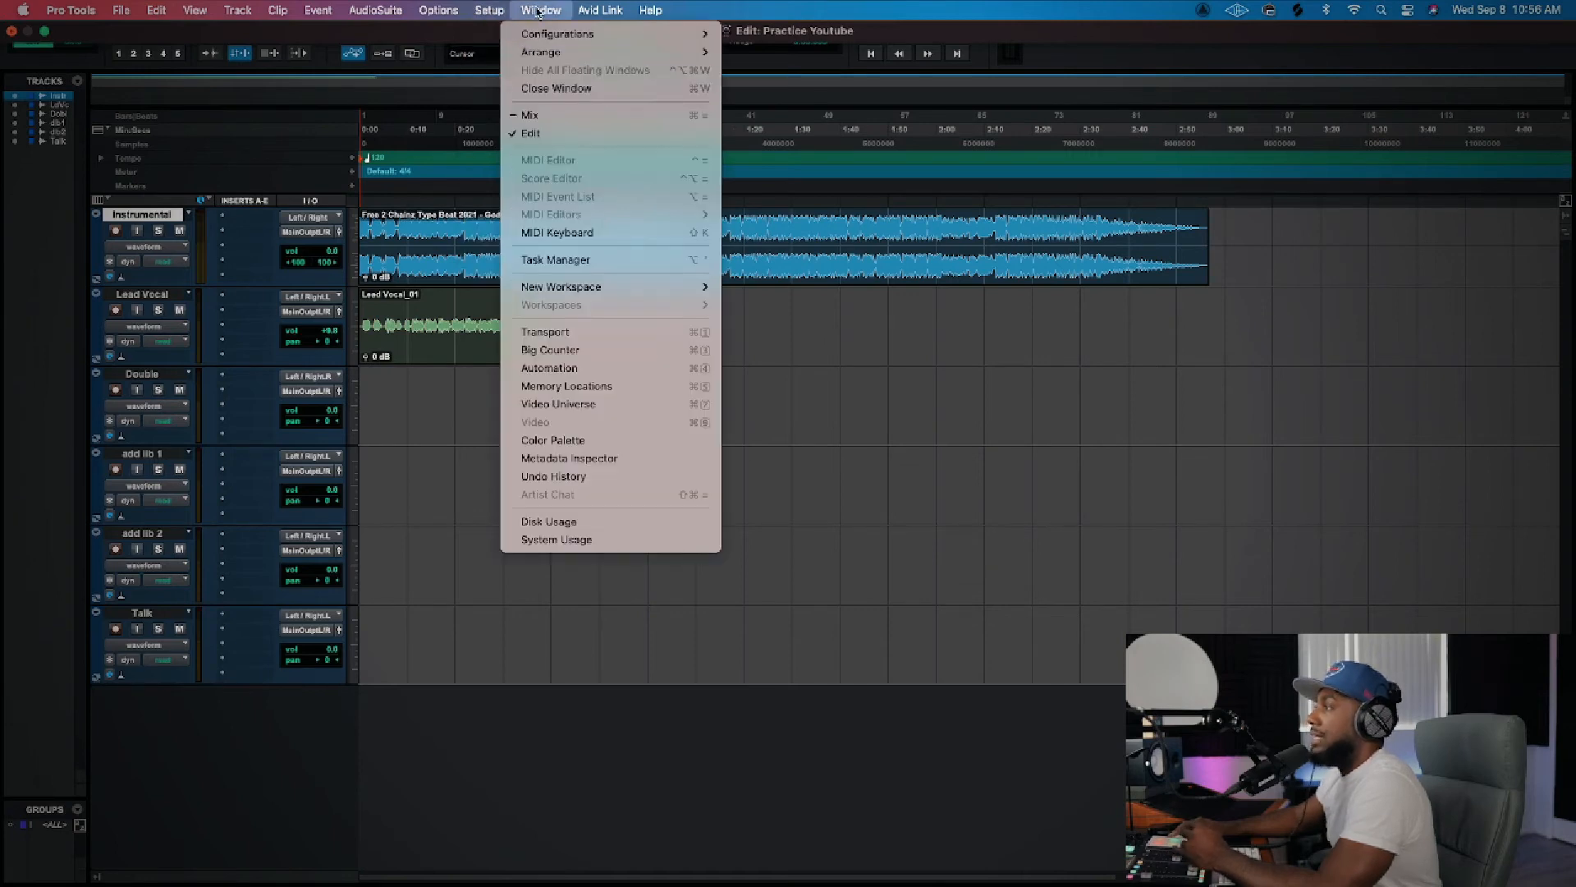
left_click(557, 122)
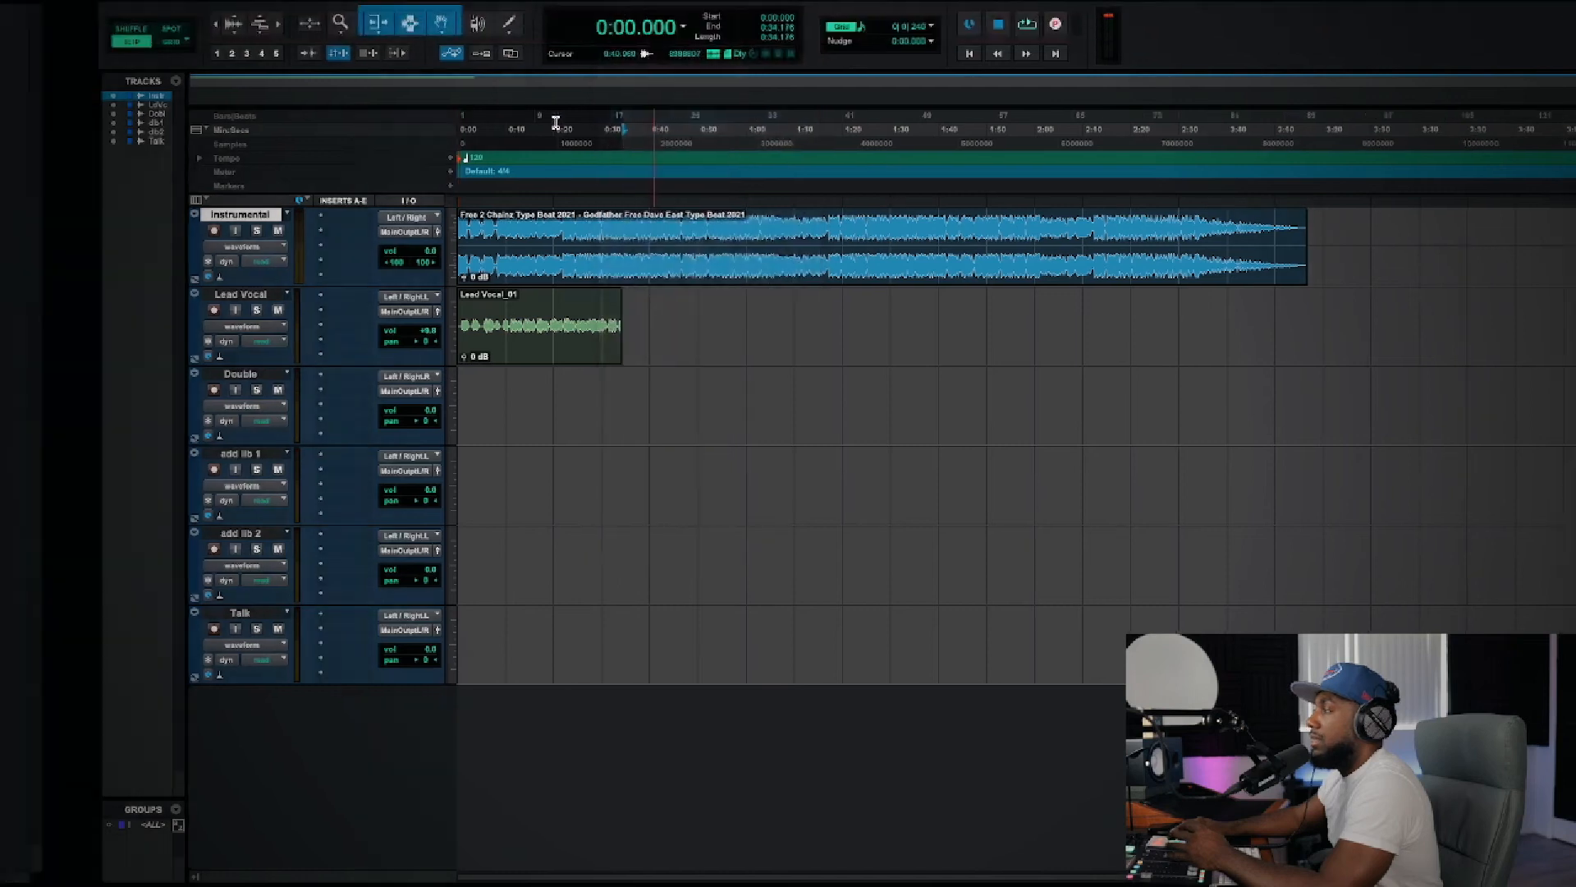
mouse_move(464, 5)
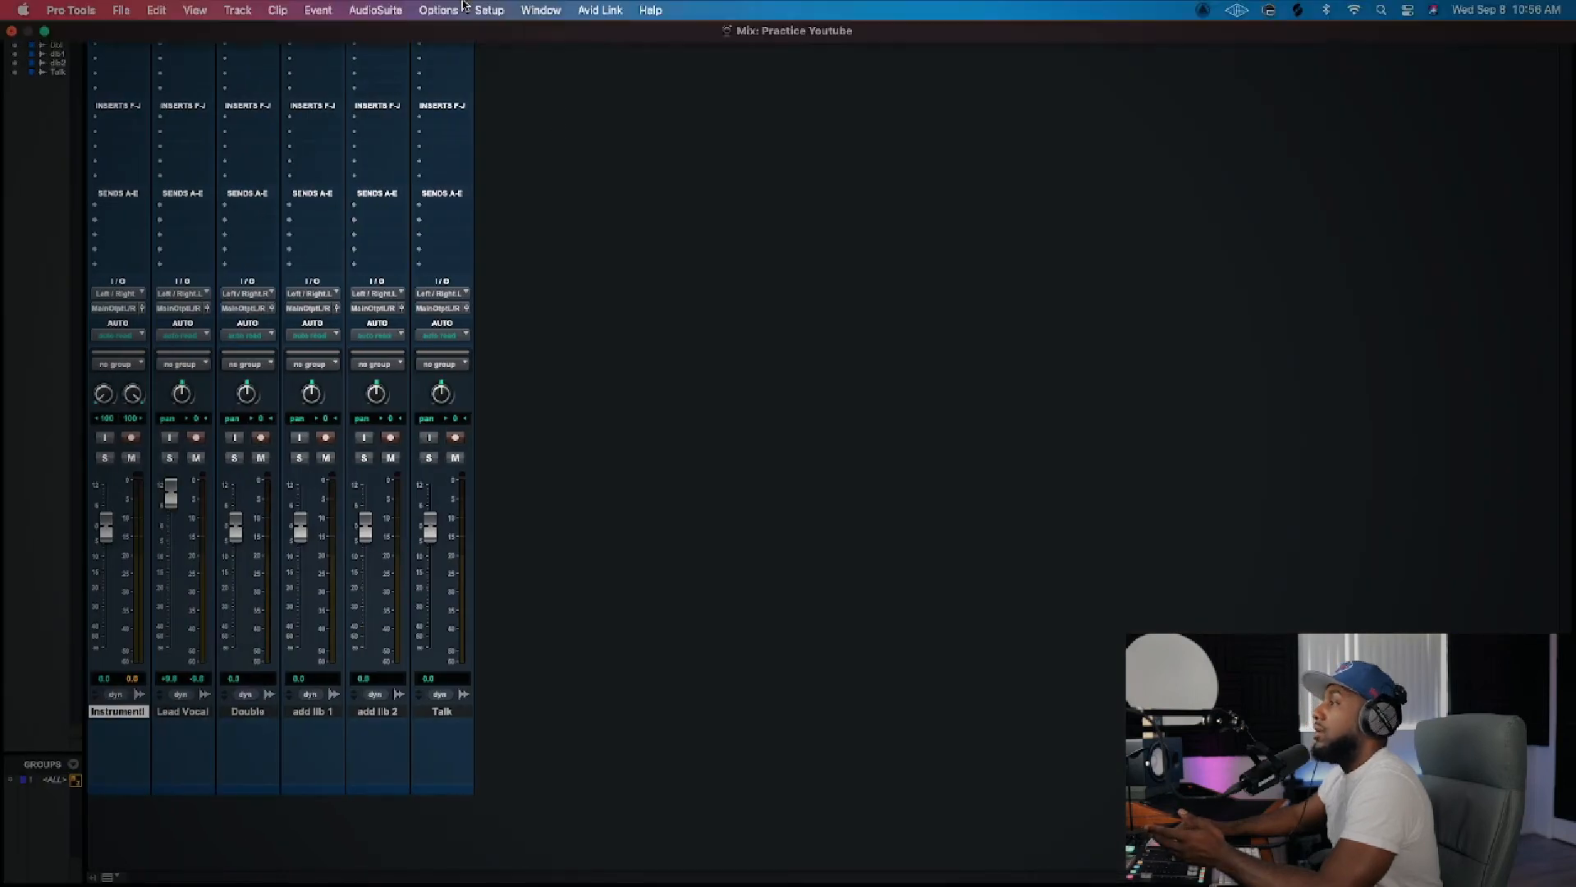
left_click(540, 10)
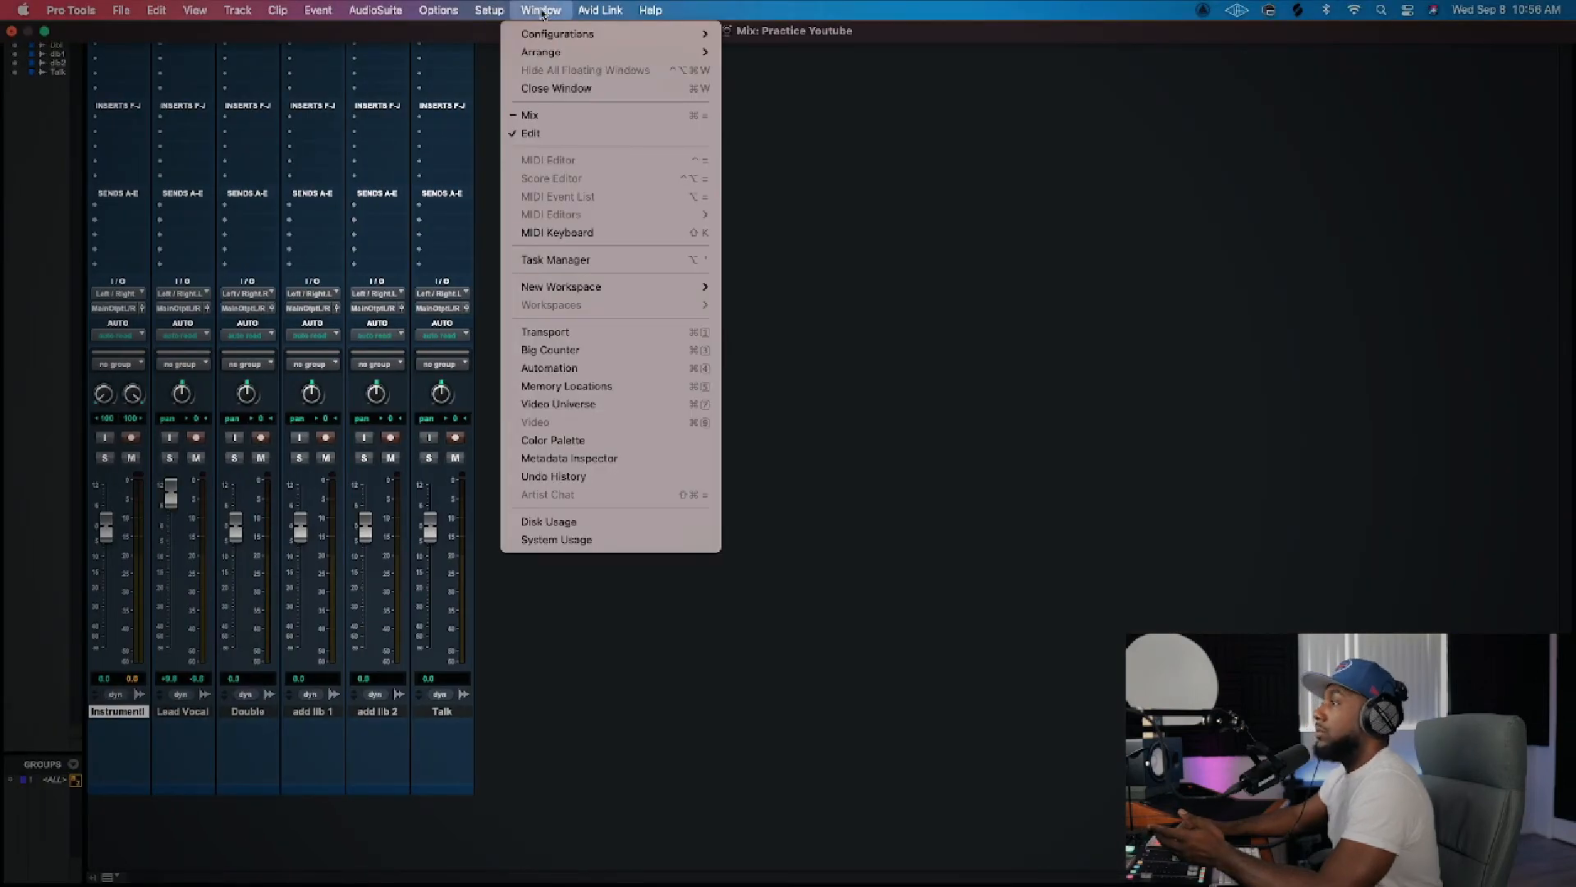
left_click(547, 135)
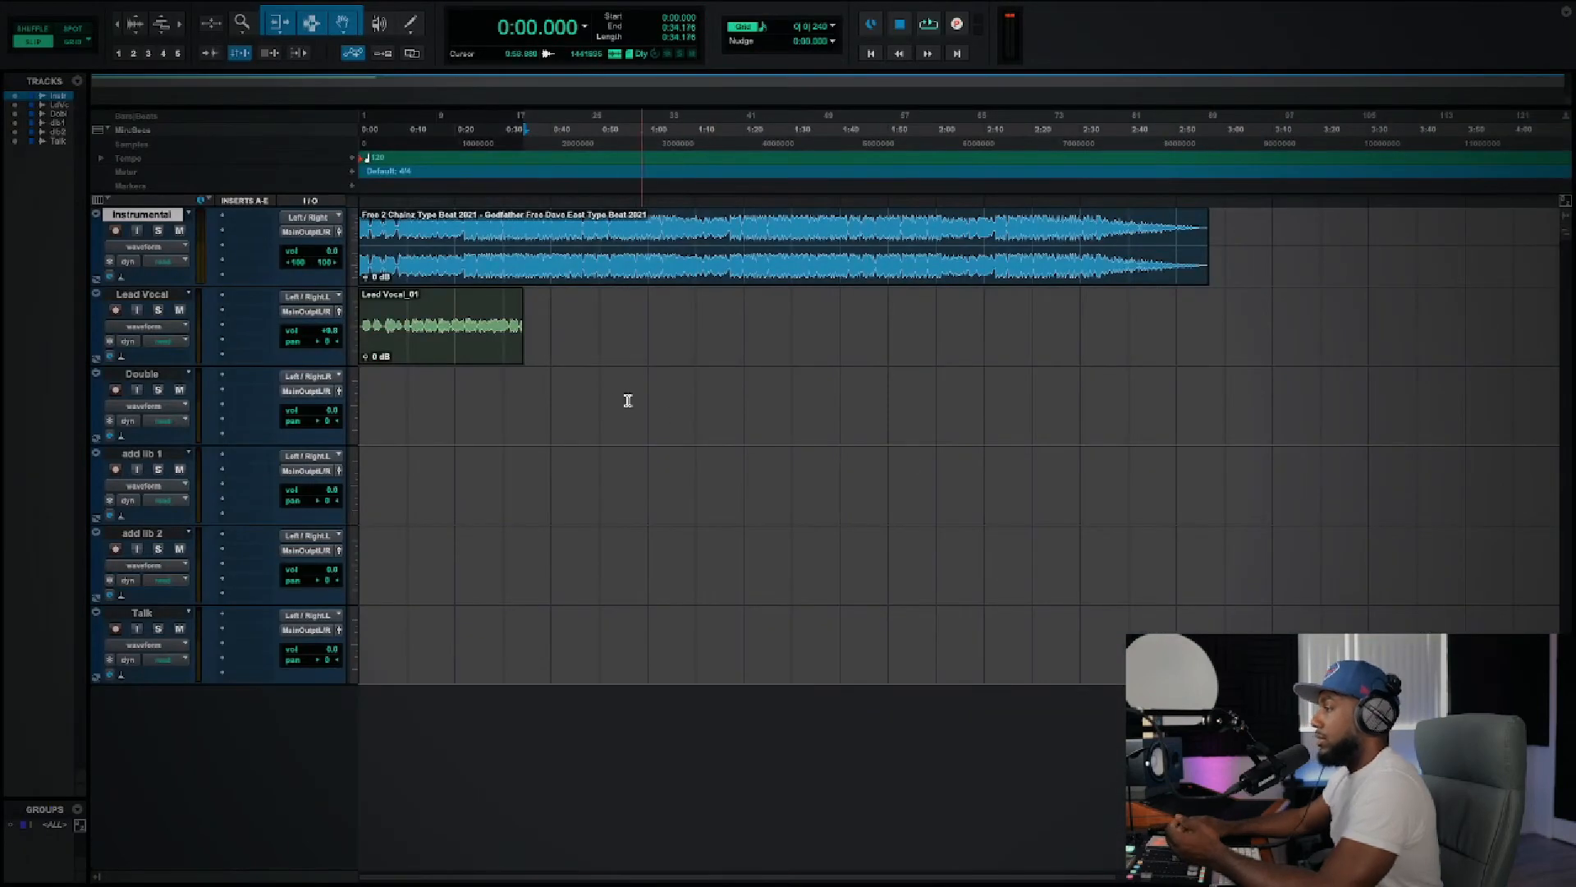
Step: Raise Lead Vocal's volume to +12.0 dB, play back from about 12 seconds, and ease the volume to +10.2 dB
left_click_drag(327, 332, 326, 321)
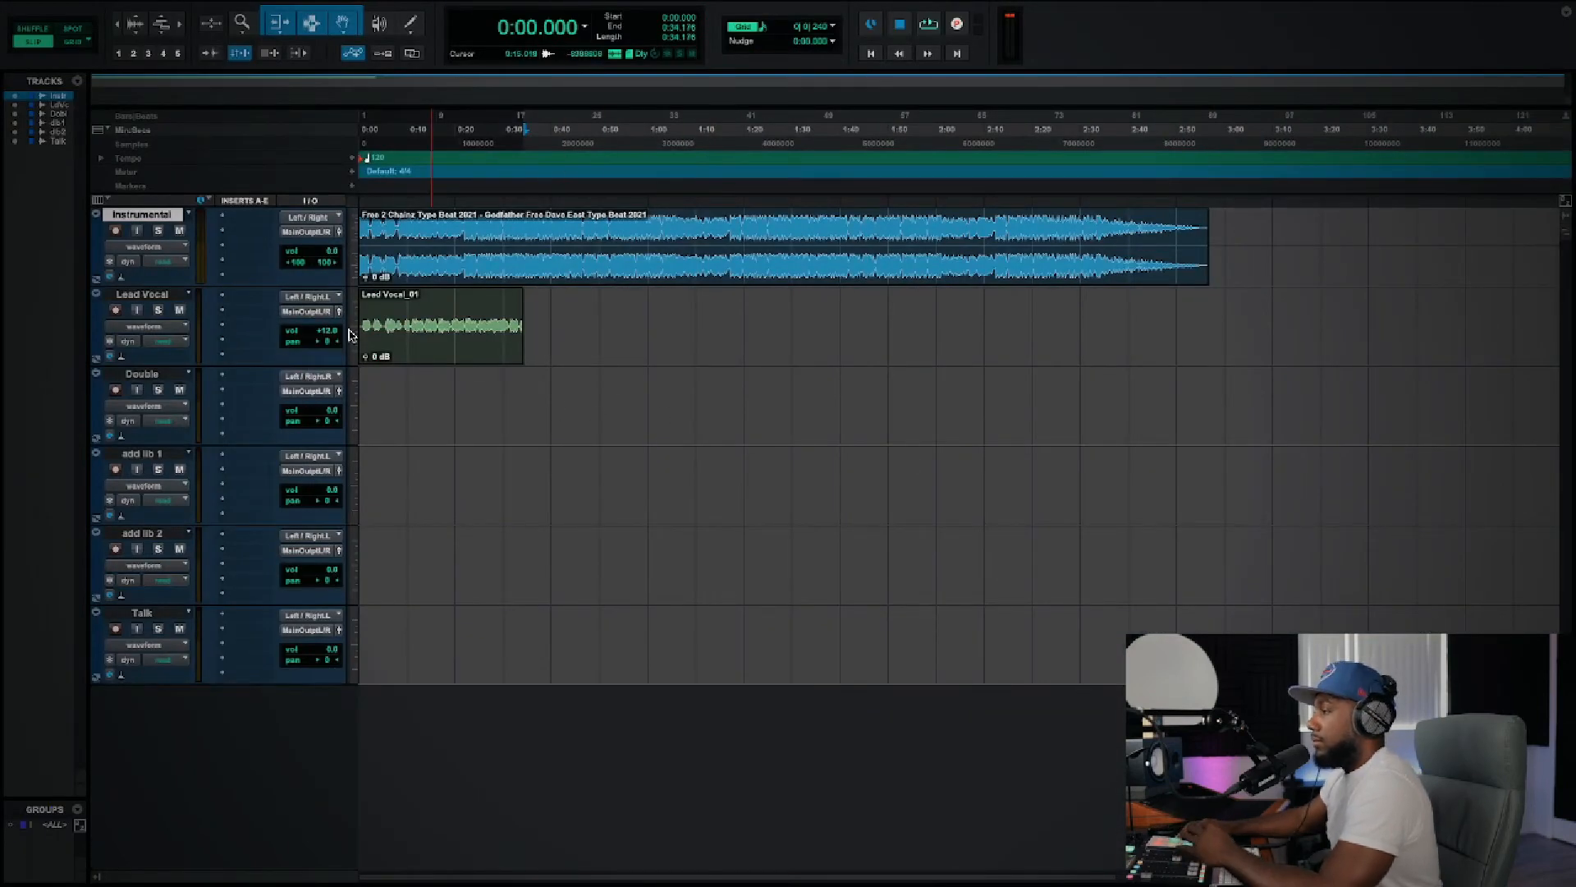
left_click(416, 307)
key("space")
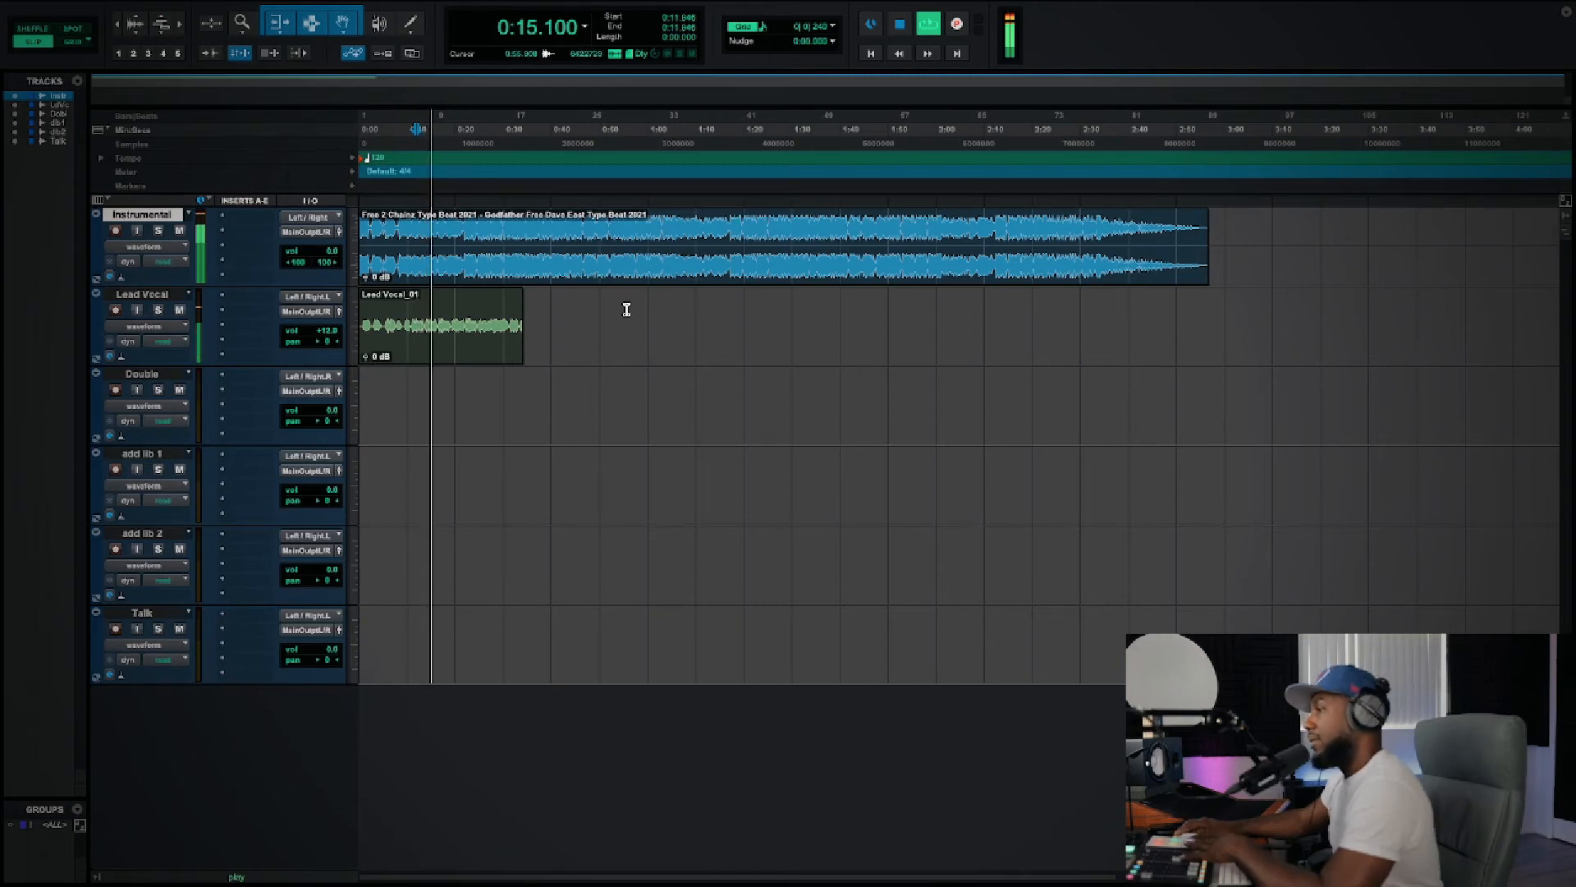
key("space")
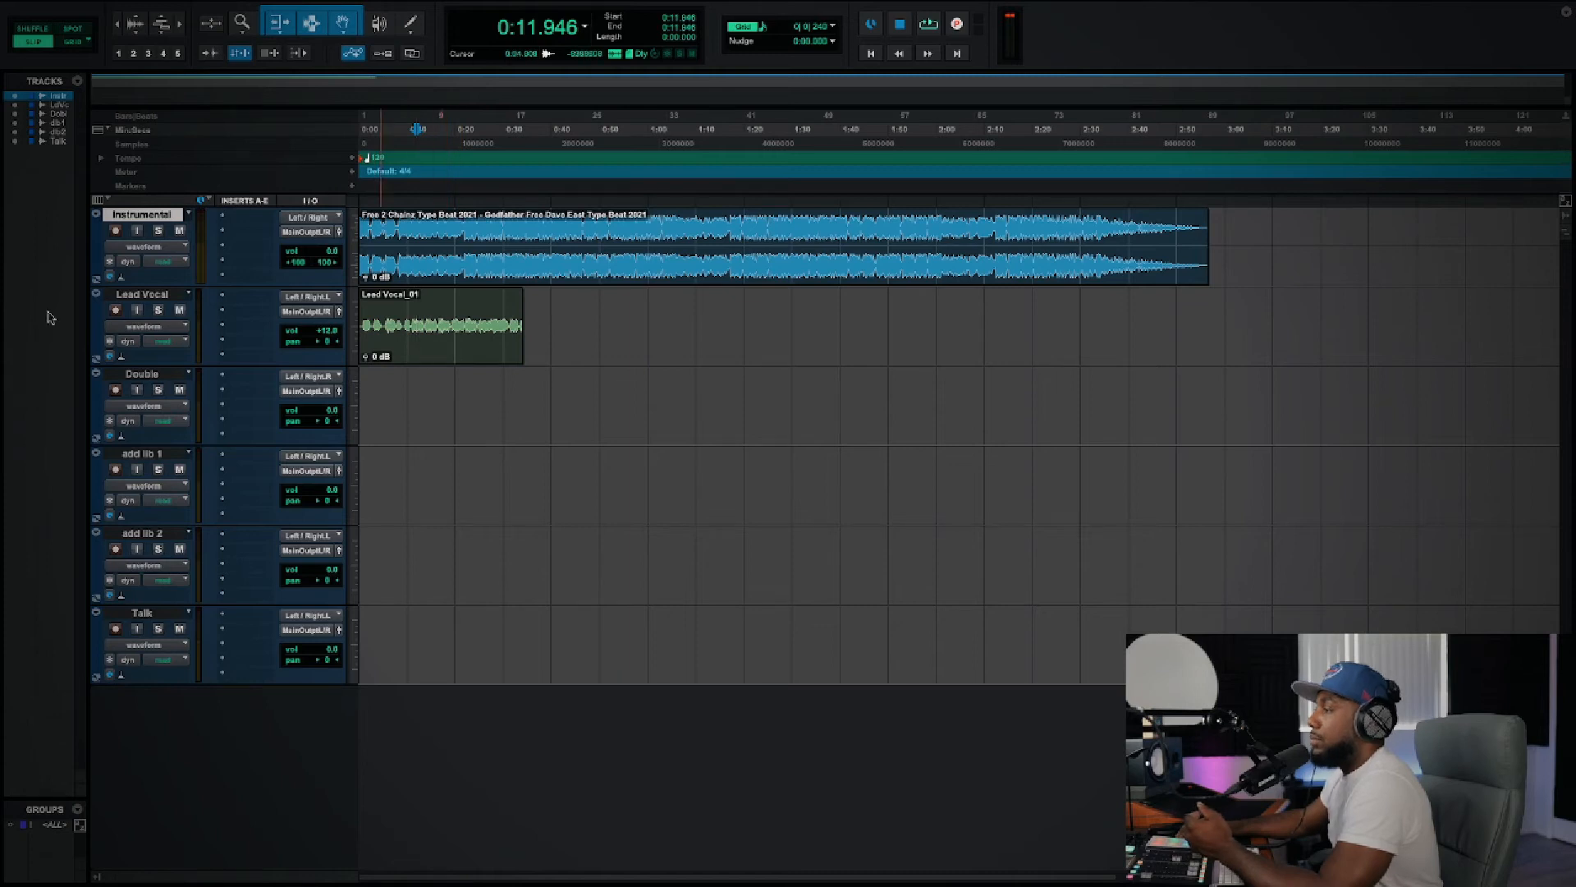
left_click(327, 333)
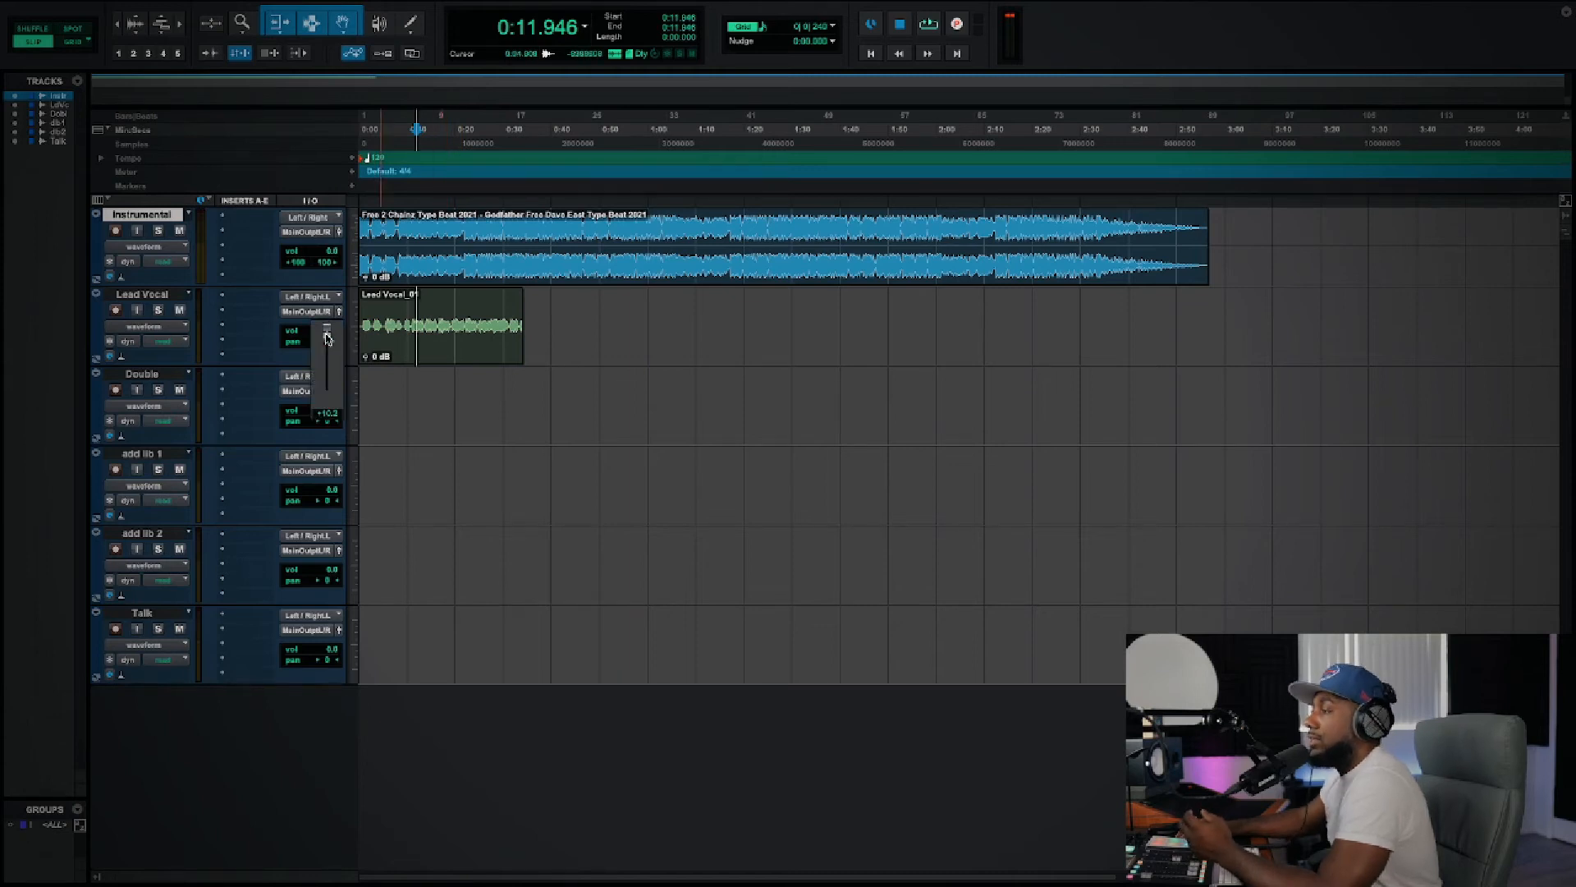
left_click_drag(326, 337, 327, 339)
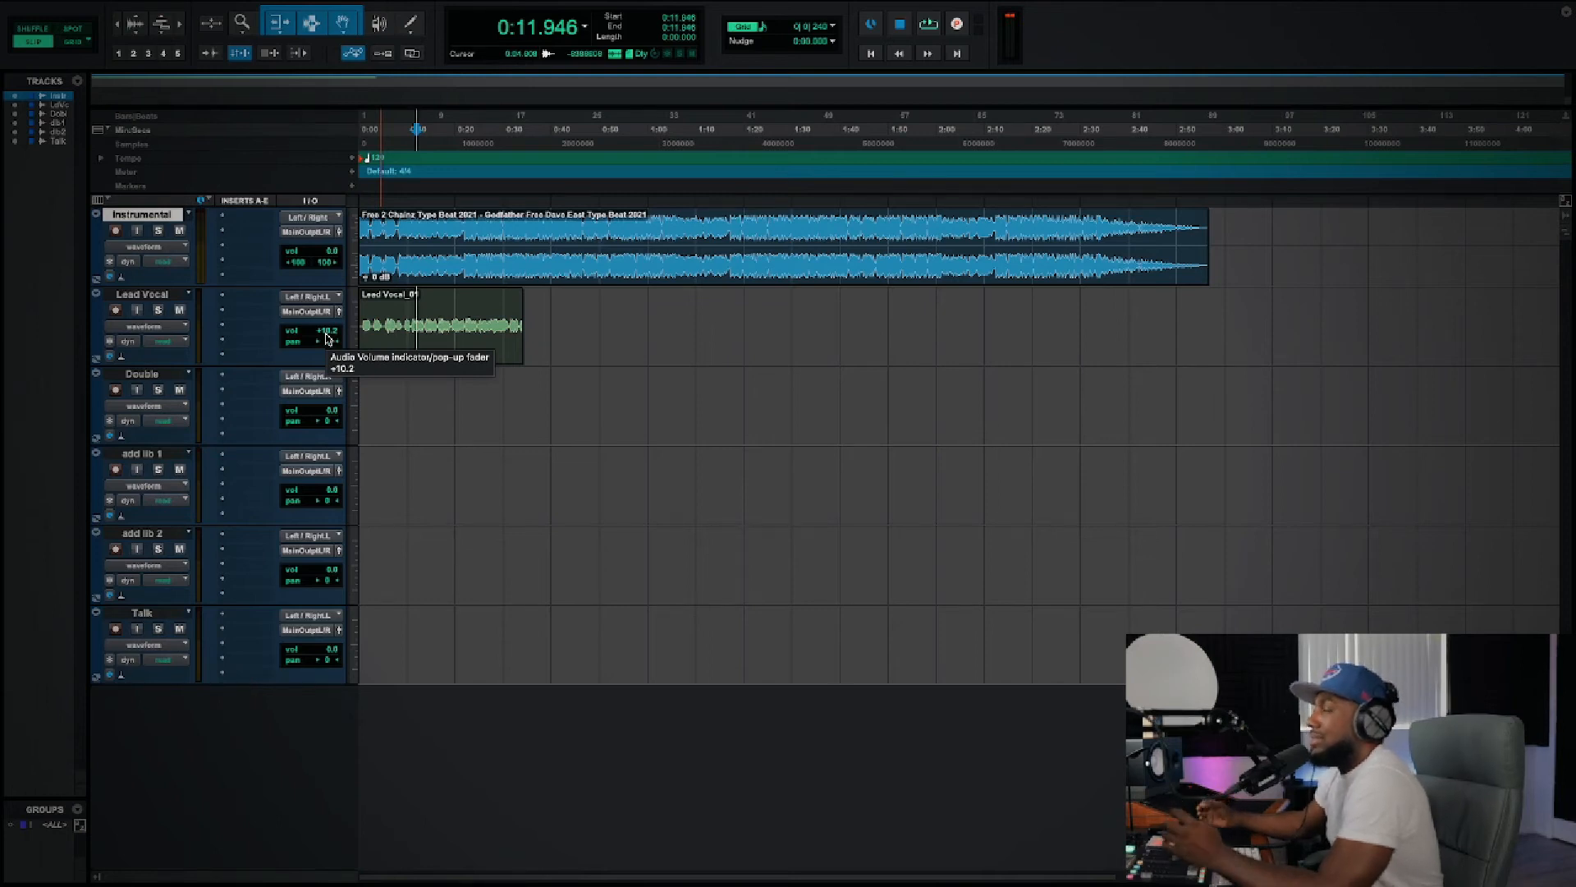
Step: Zoom in on the timeline around 0:11, and check the Double track's input options and its input monitoring
left_click(413, 394)
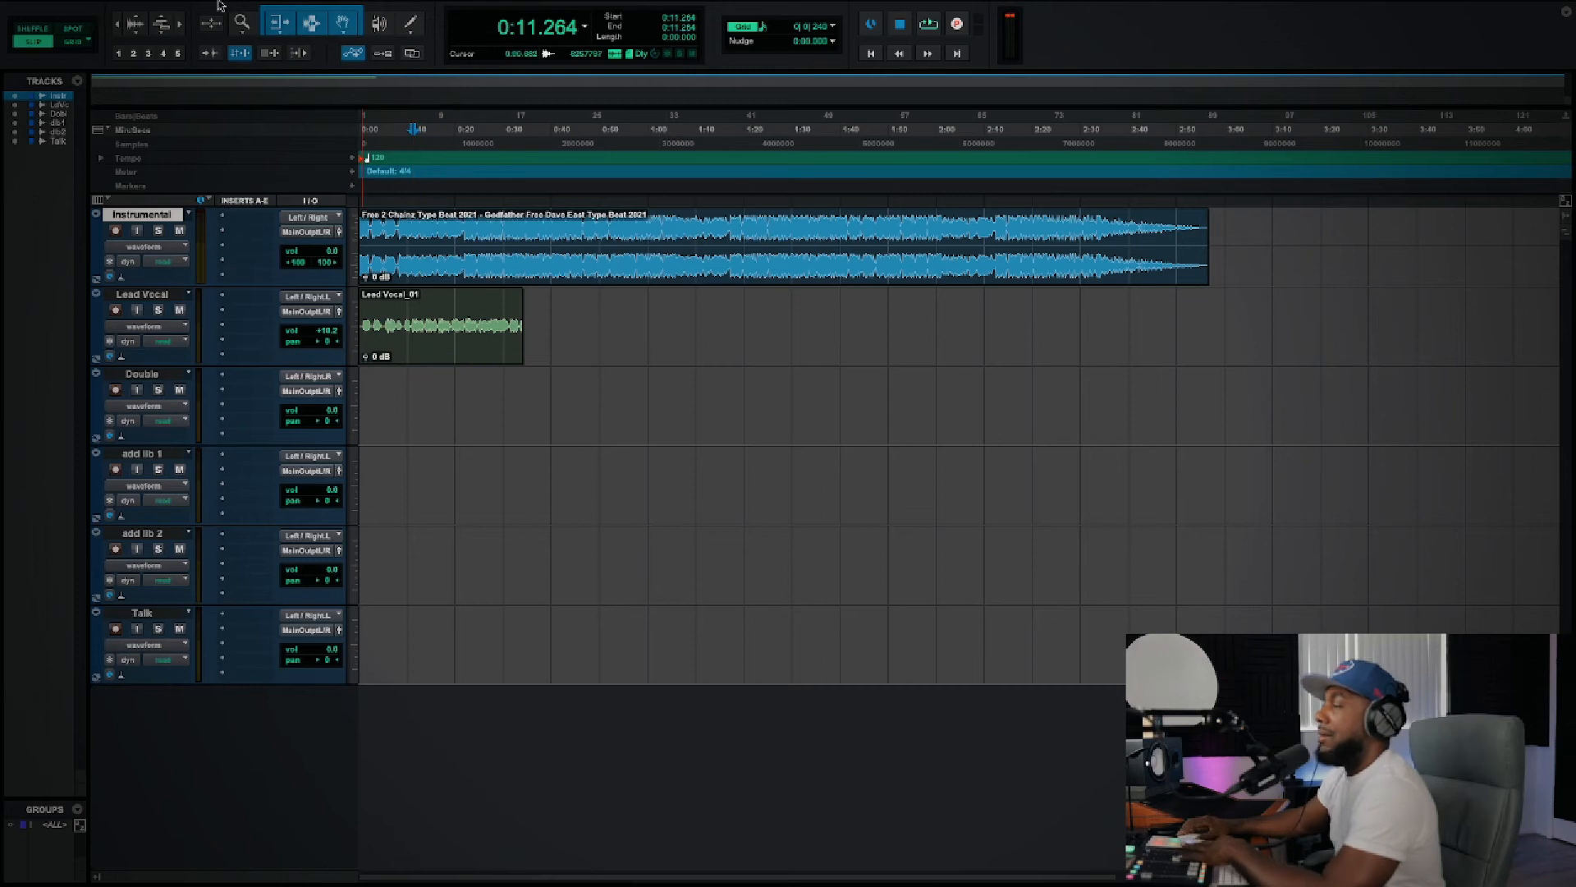
left_click(180, 25)
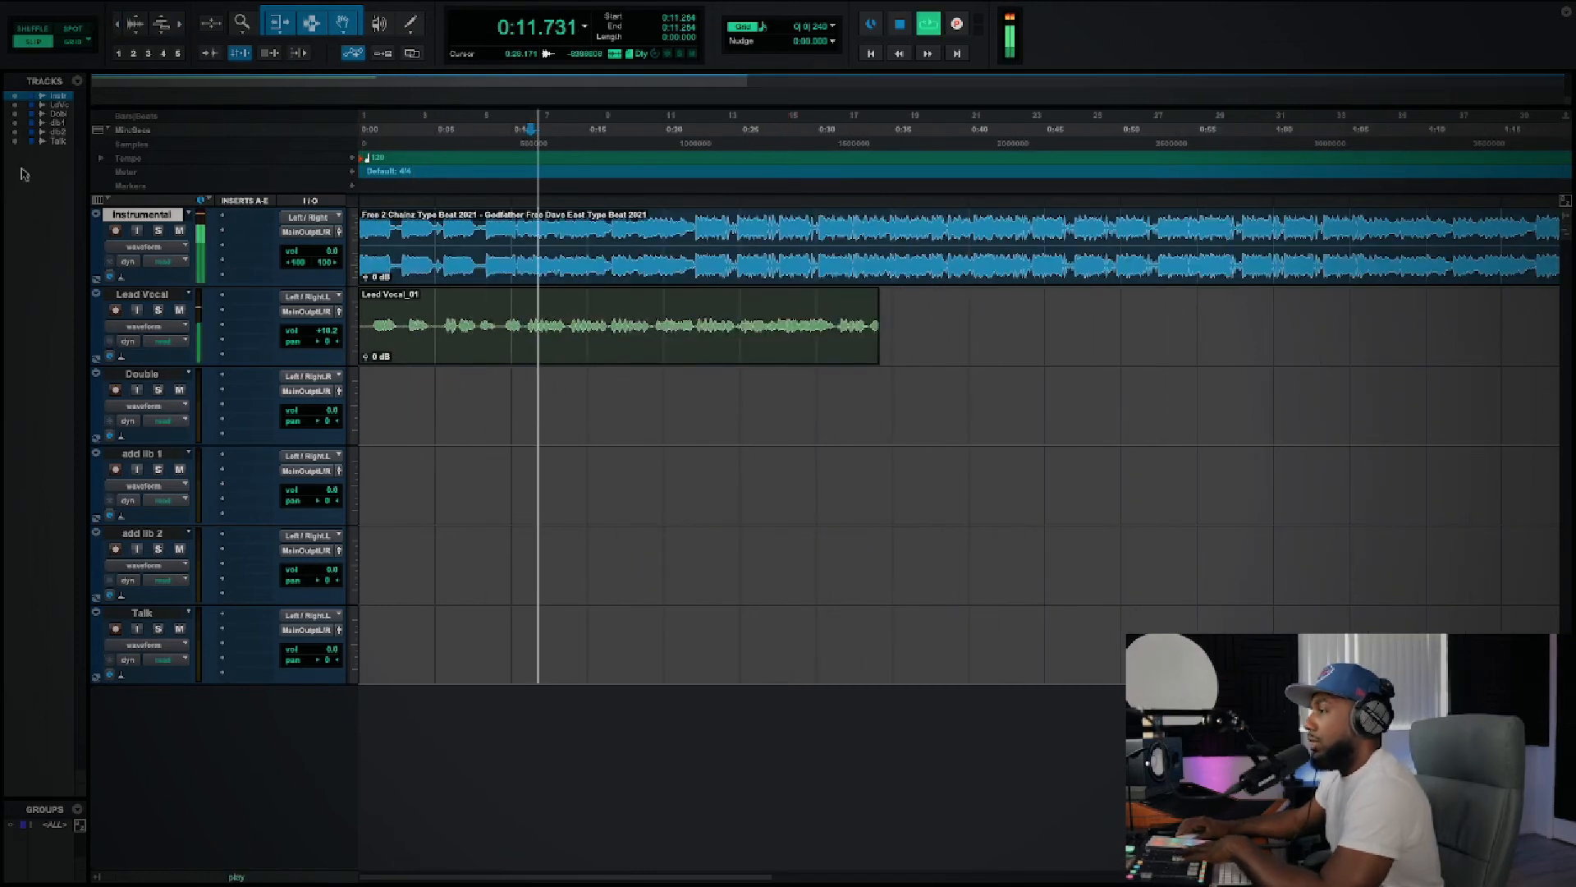
left_click(304, 380)
mouse_move(322, 379)
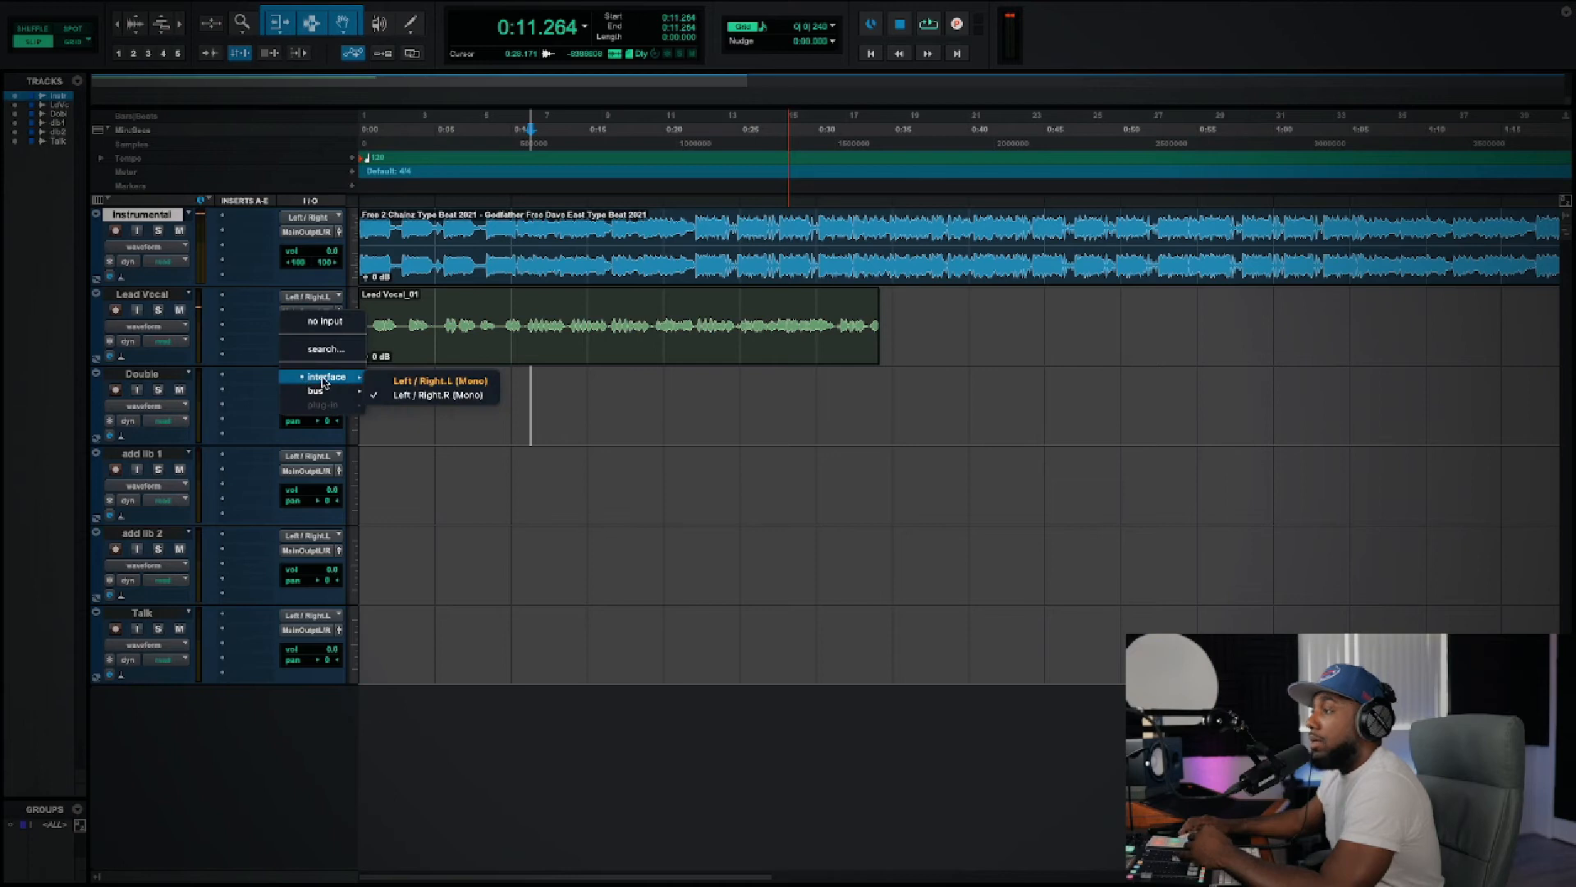
left_click(523, 443)
left_click(137, 391)
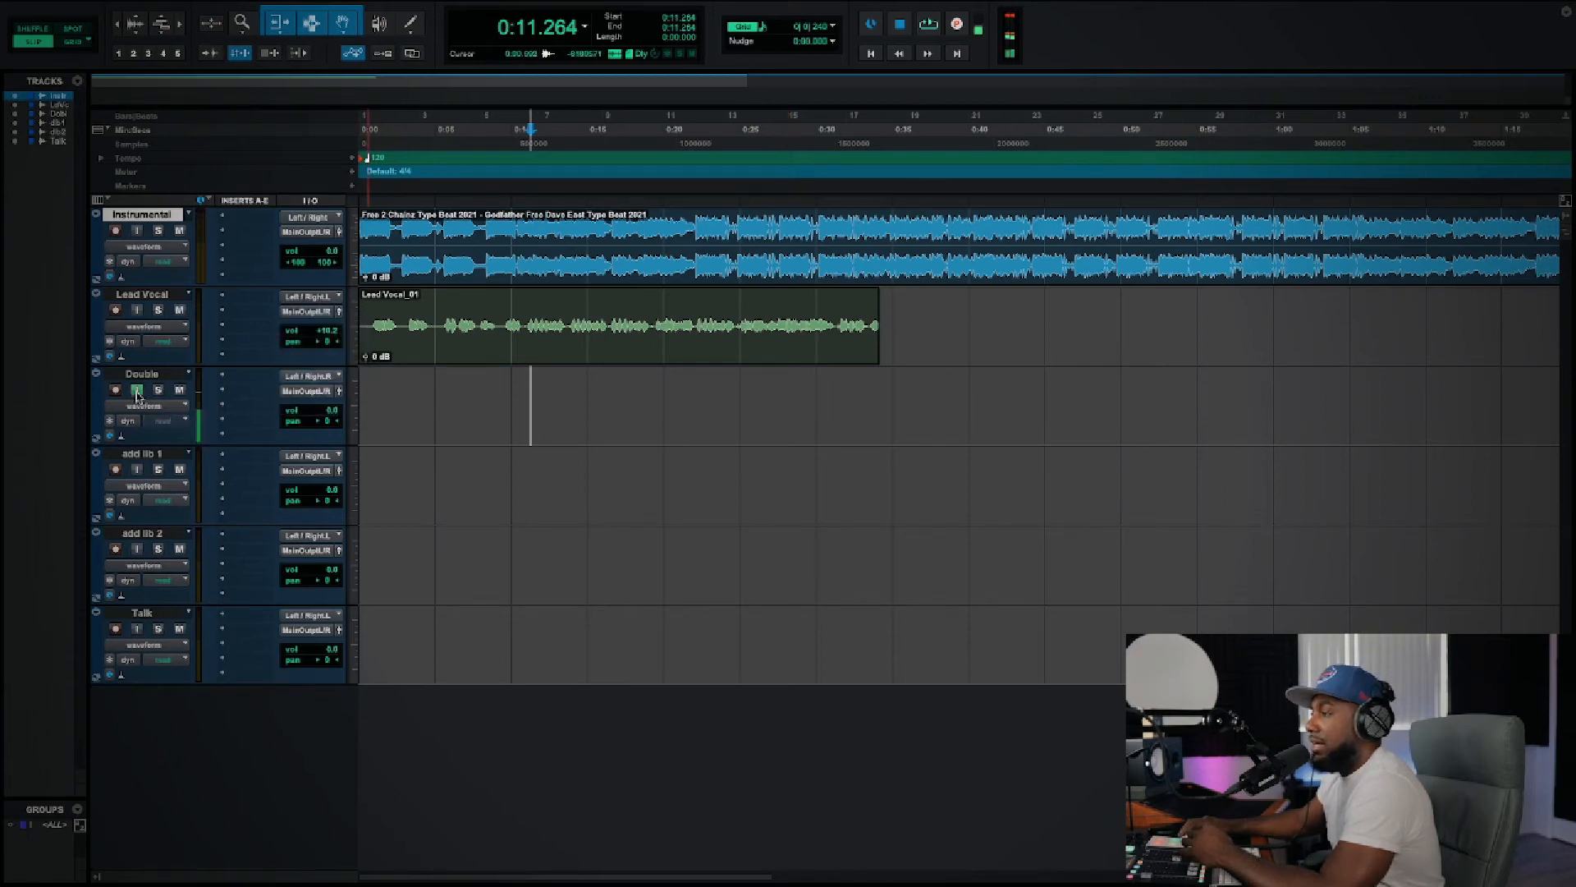
left_click(138, 392)
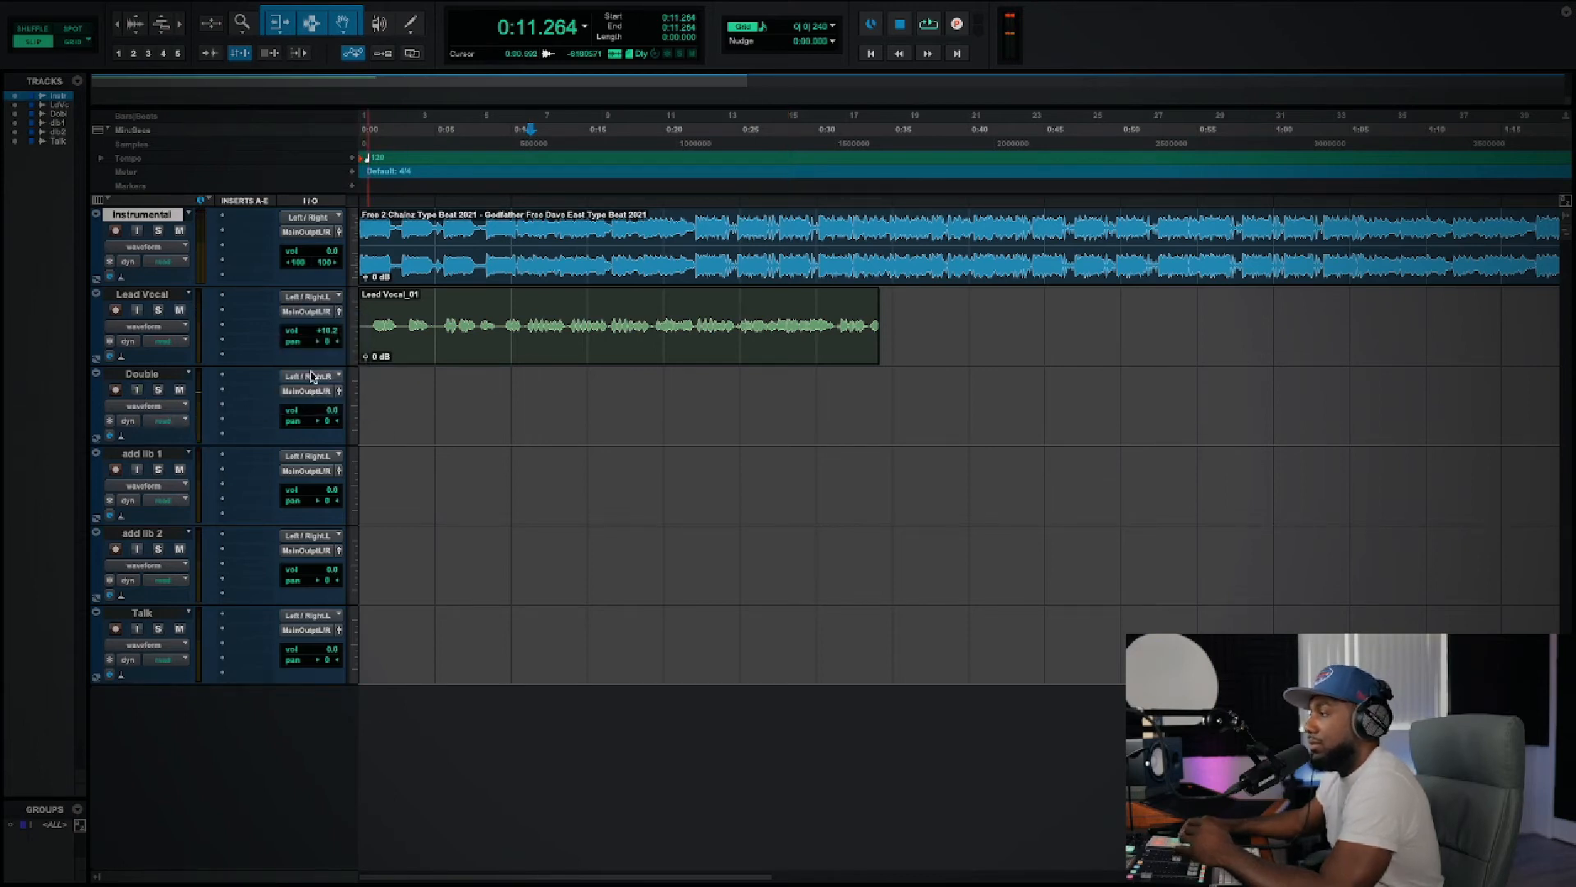
Step: Set the Double track's input to the interface's Left / Right.L (Mono)
left_click(308, 376)
left_click(317, 400)
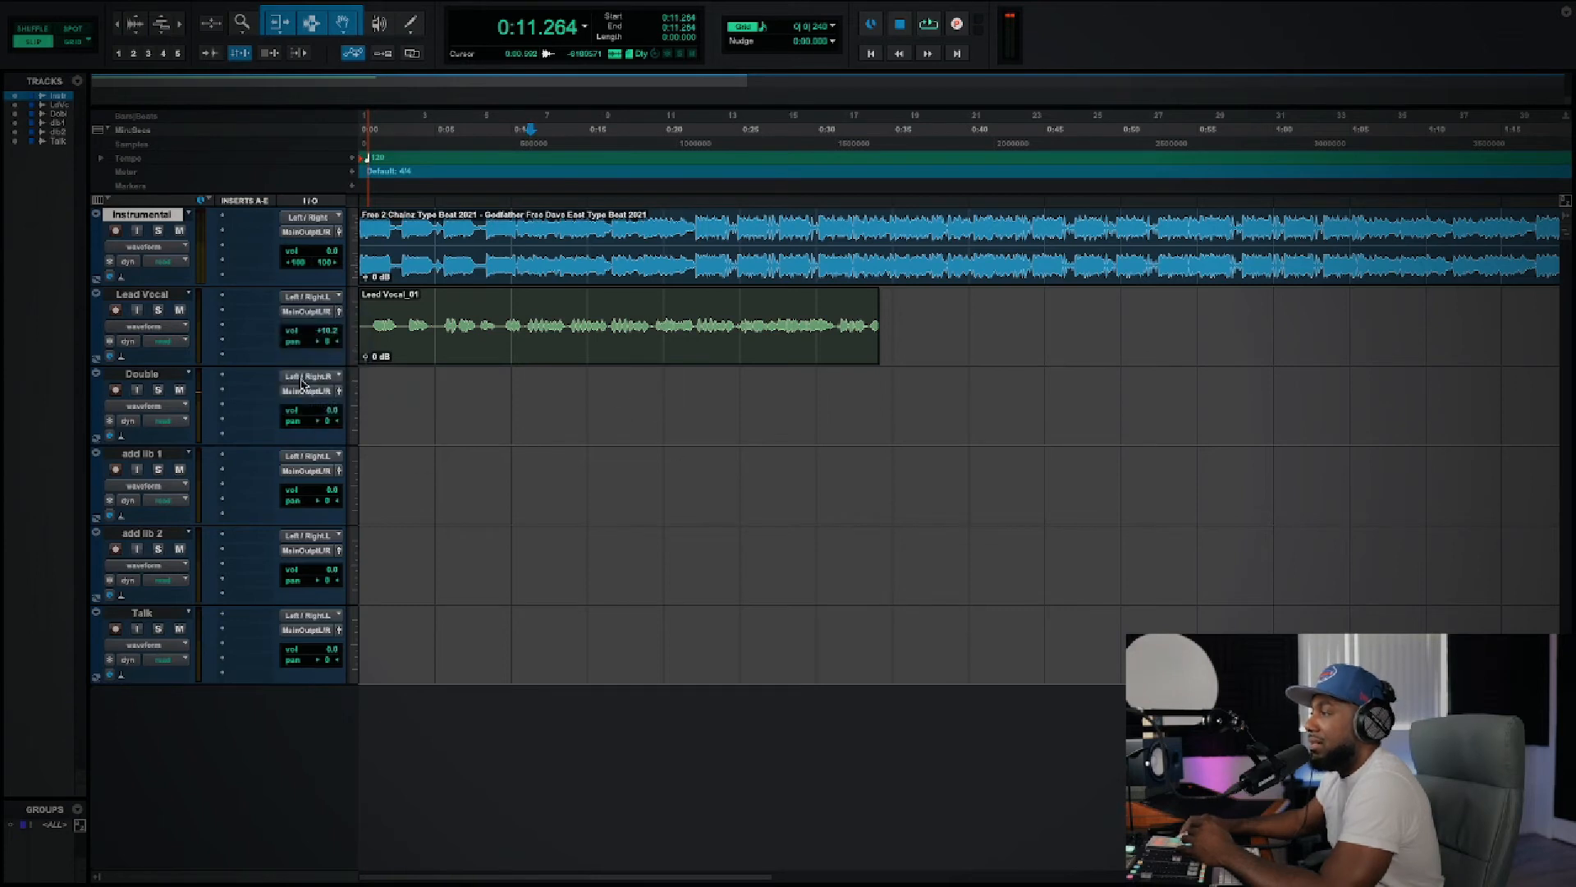
left_click(316, 380)
left_click(401, 392)
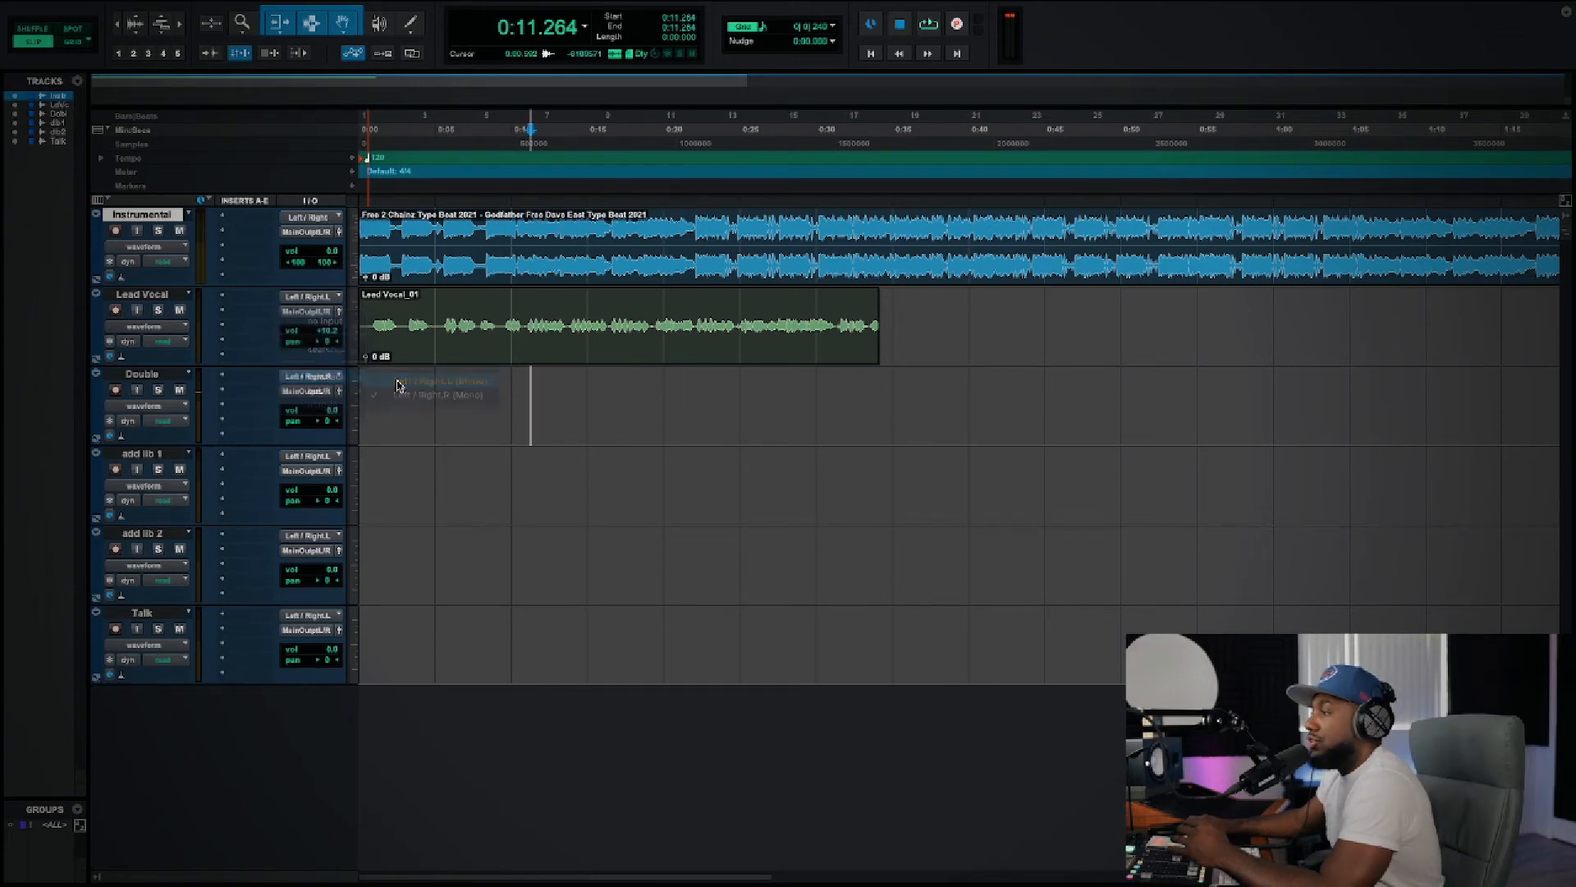
left_click(330, 380)
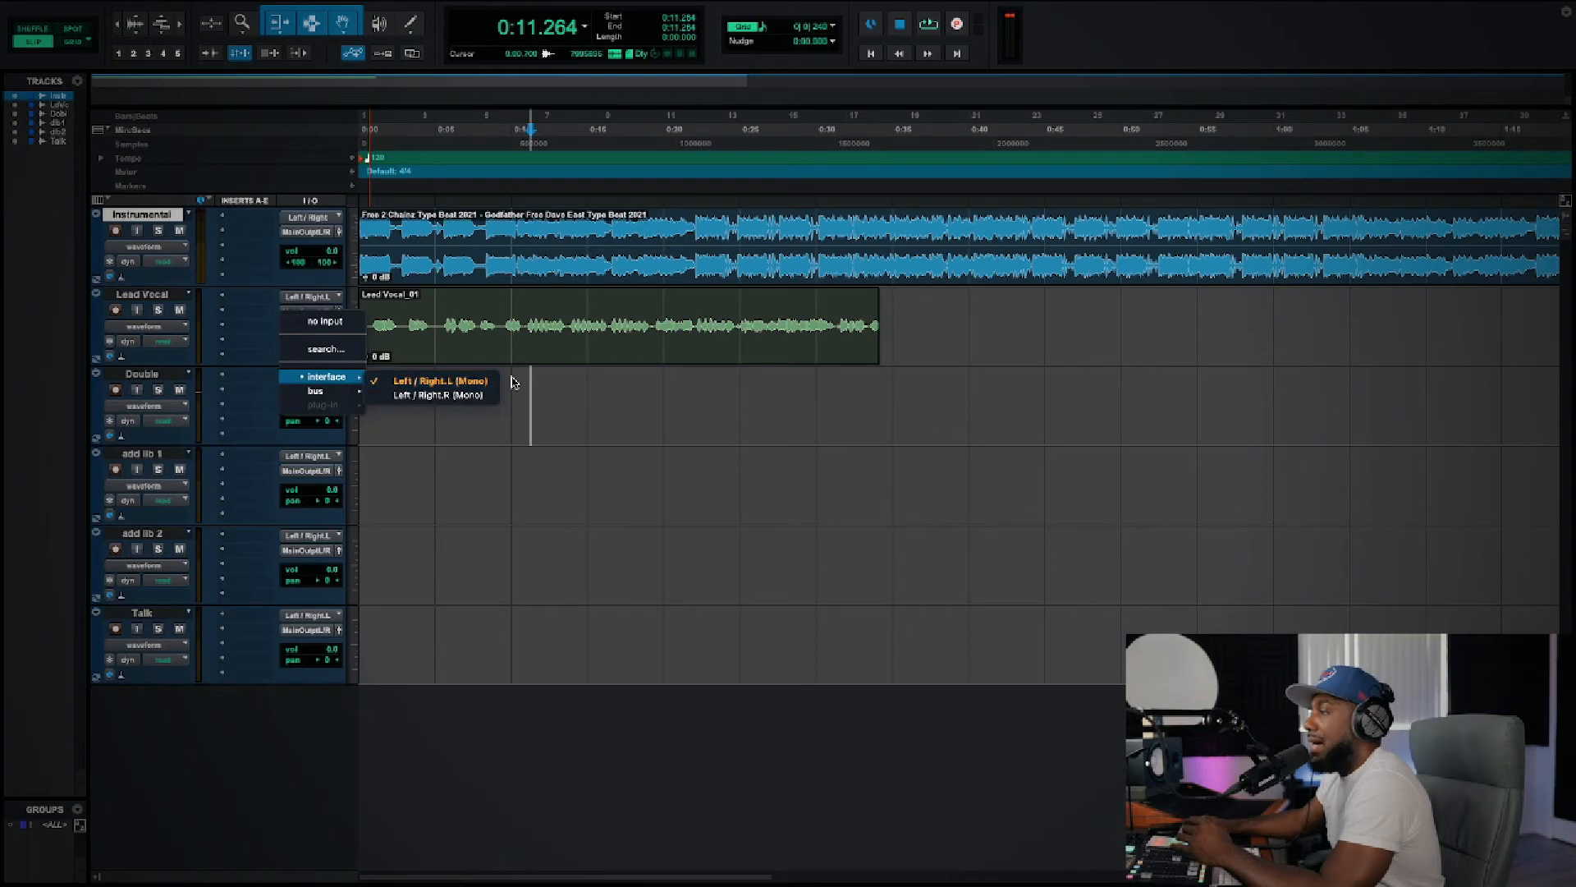
left_click(428, 384)
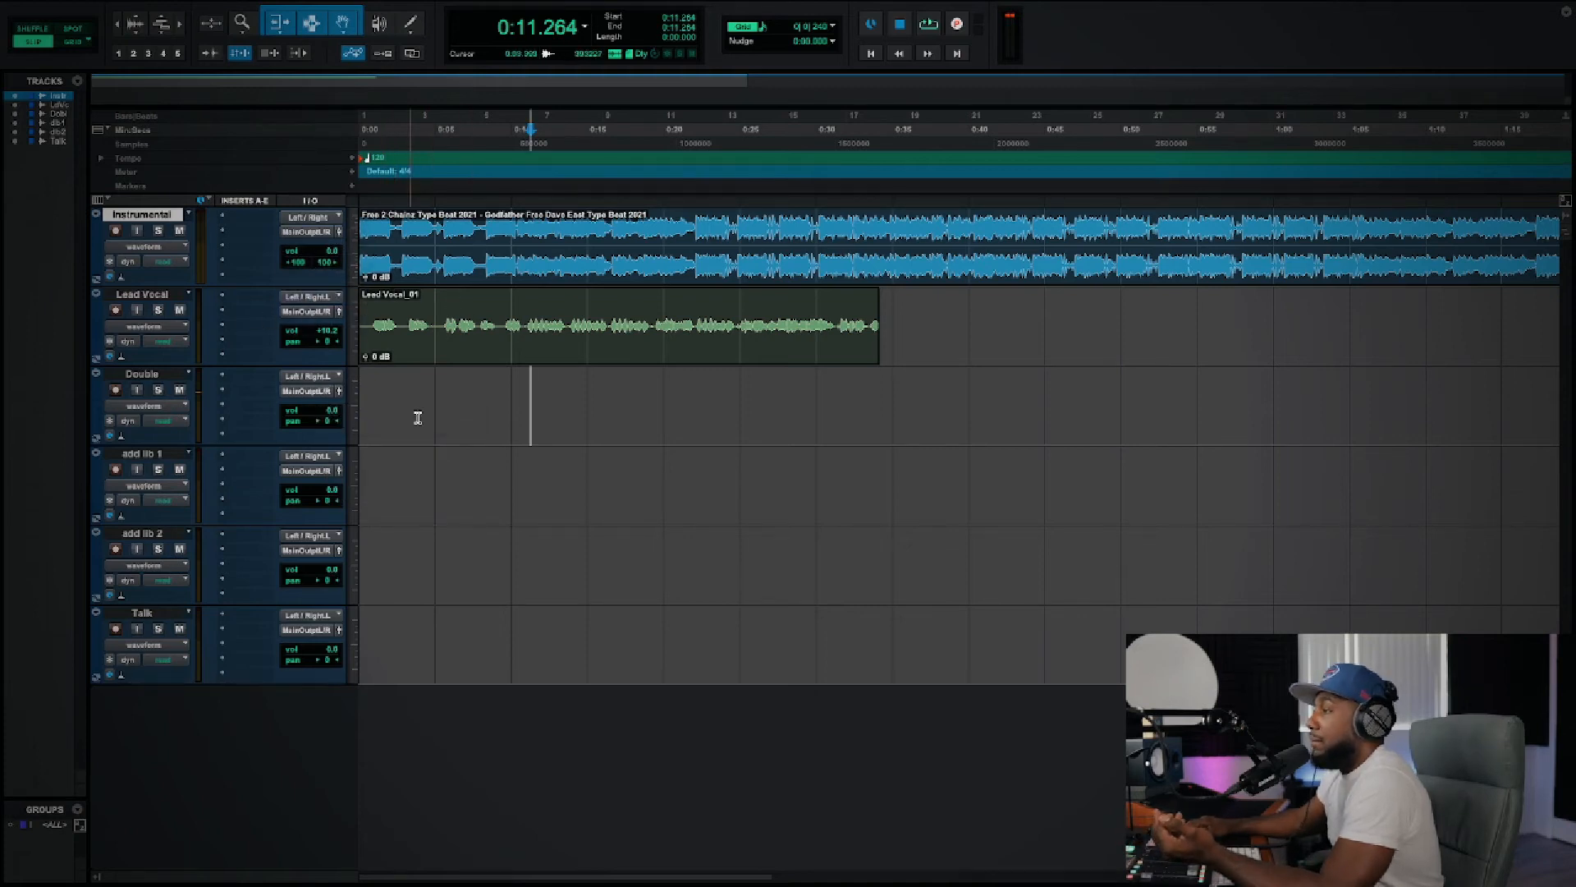
Step: Assign the Left / Right.L (Mono) interface input to the add lib 1, add lib 2 and Talk tracks
left_click(327, 455)
left_click(388, 462)
left_click(319, 536)
left_click(387, 542)
left_click(319, 616)
mouse_move(341, 619)
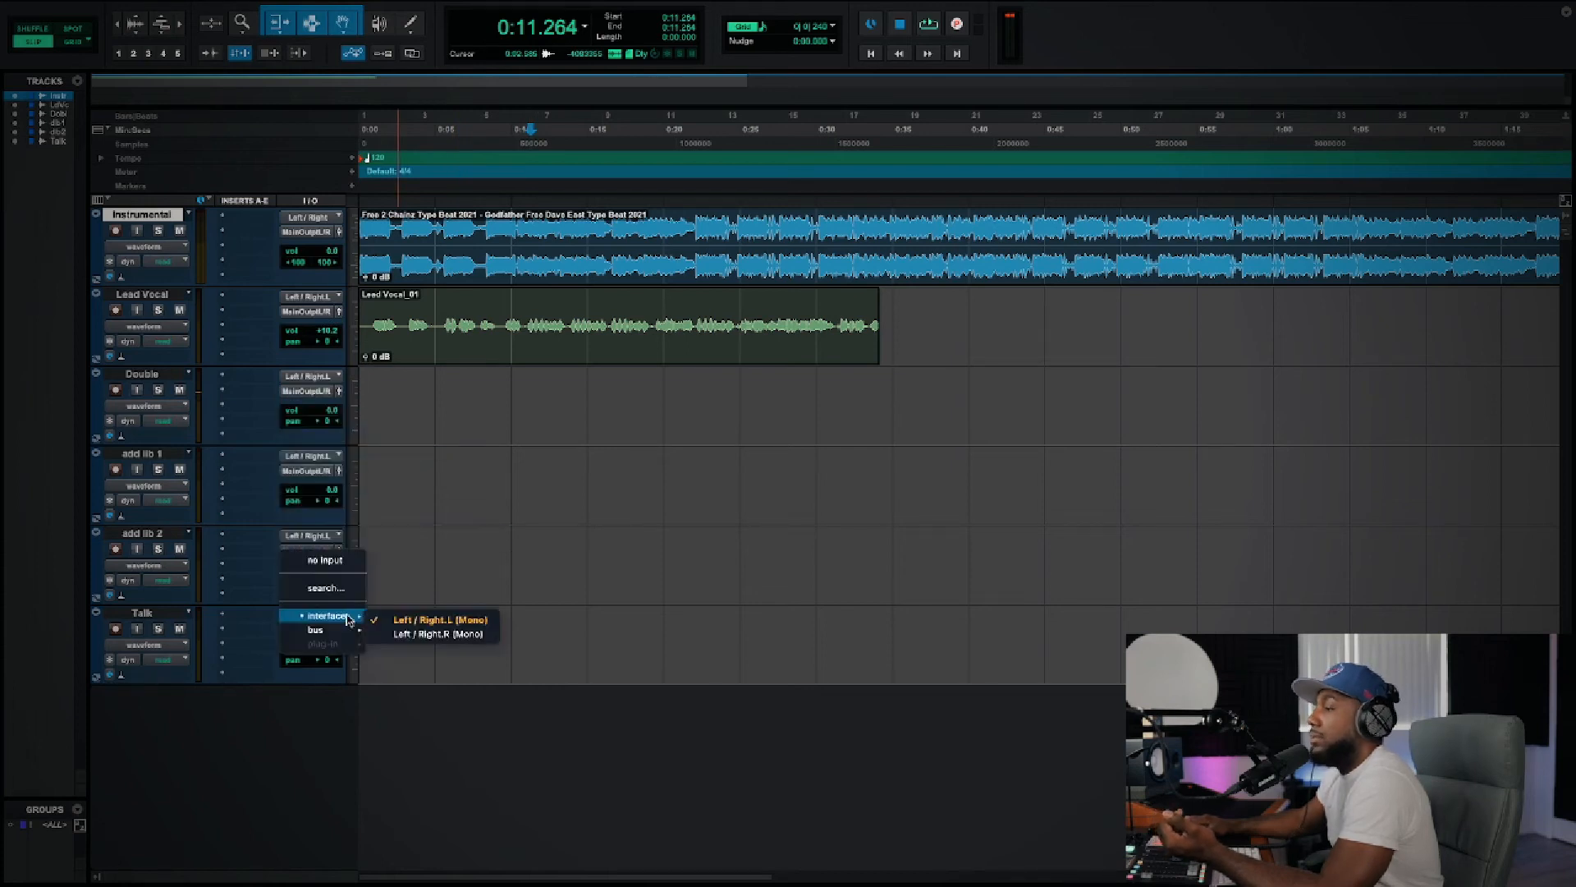
left_click(411, 620)
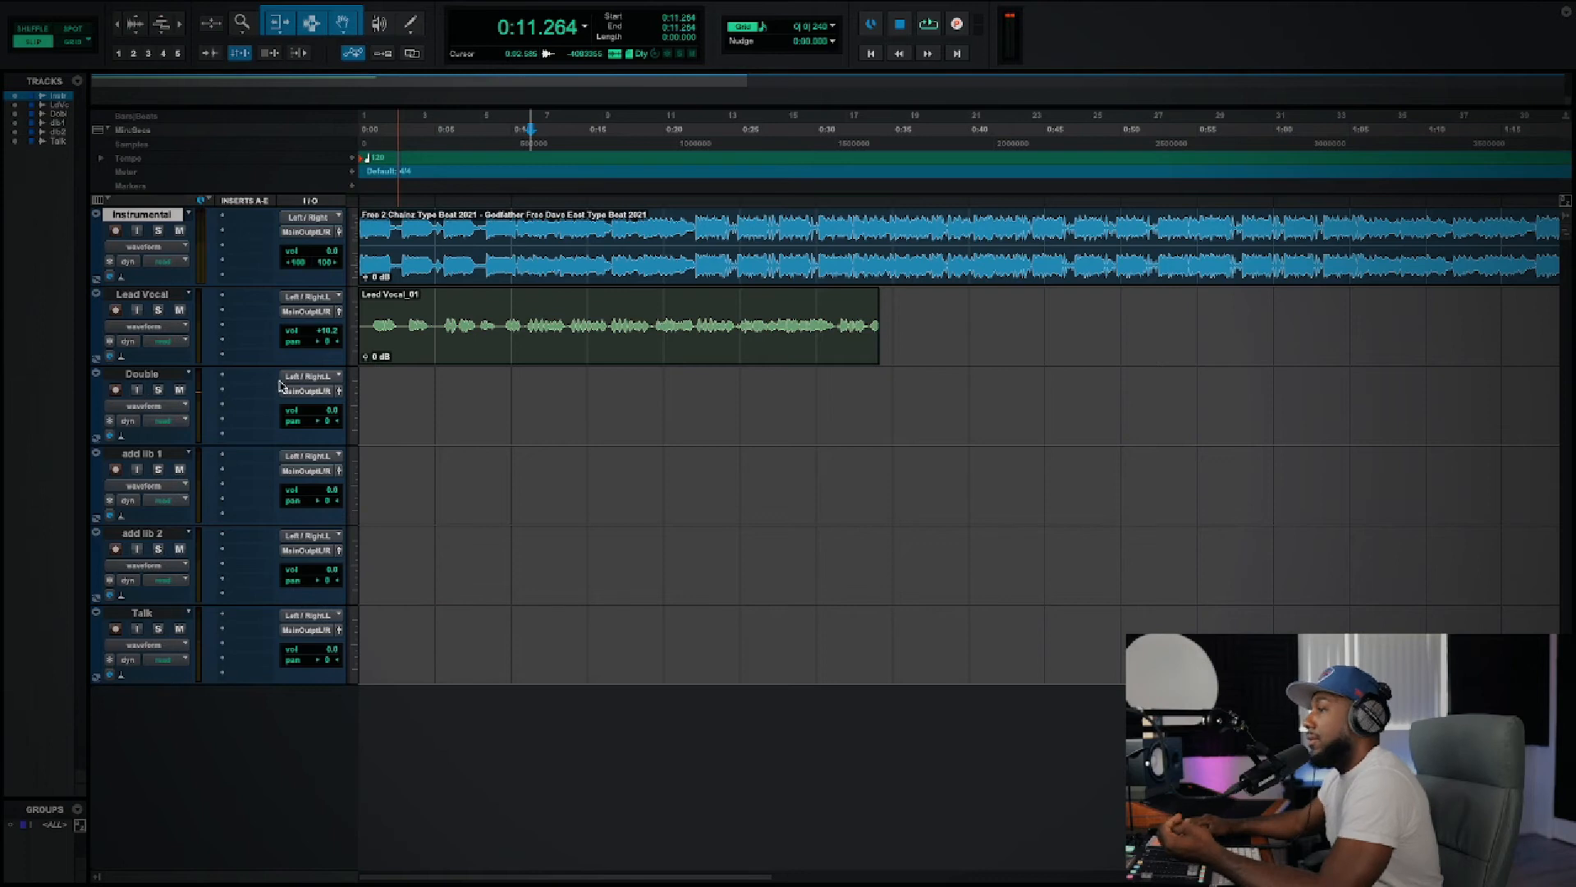
Step: Turn on input monitoring and record arming for Double, and cue its start at about 0:10.8 with a short playback
left_click(134, 390)
left_click(410, 393)
left_click(531, 395)
left_click(523, 398)
key("space")
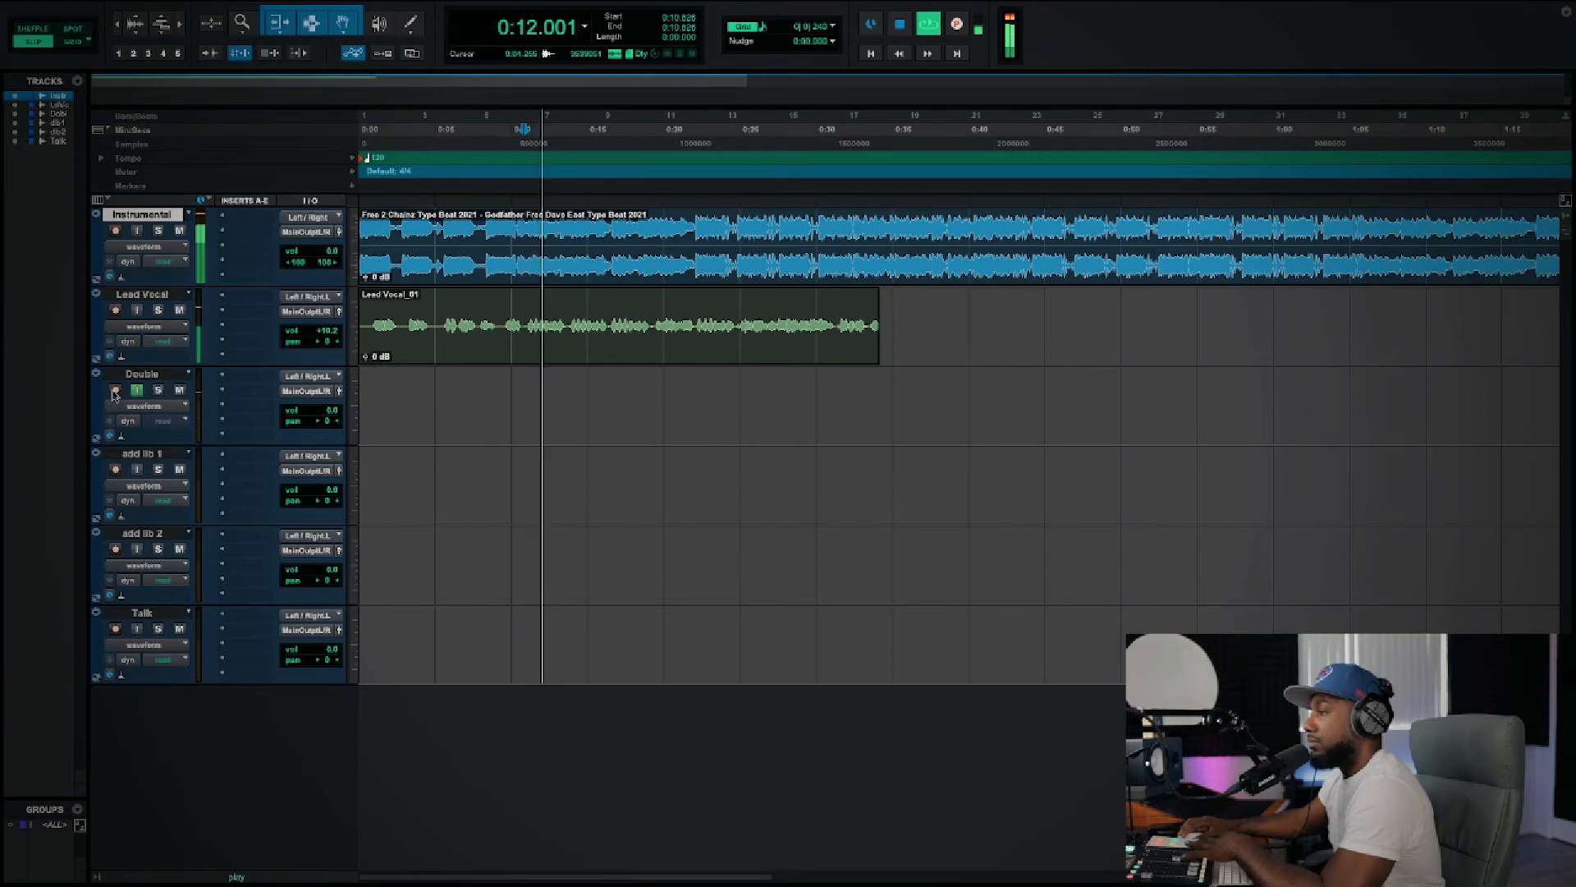
key("space")
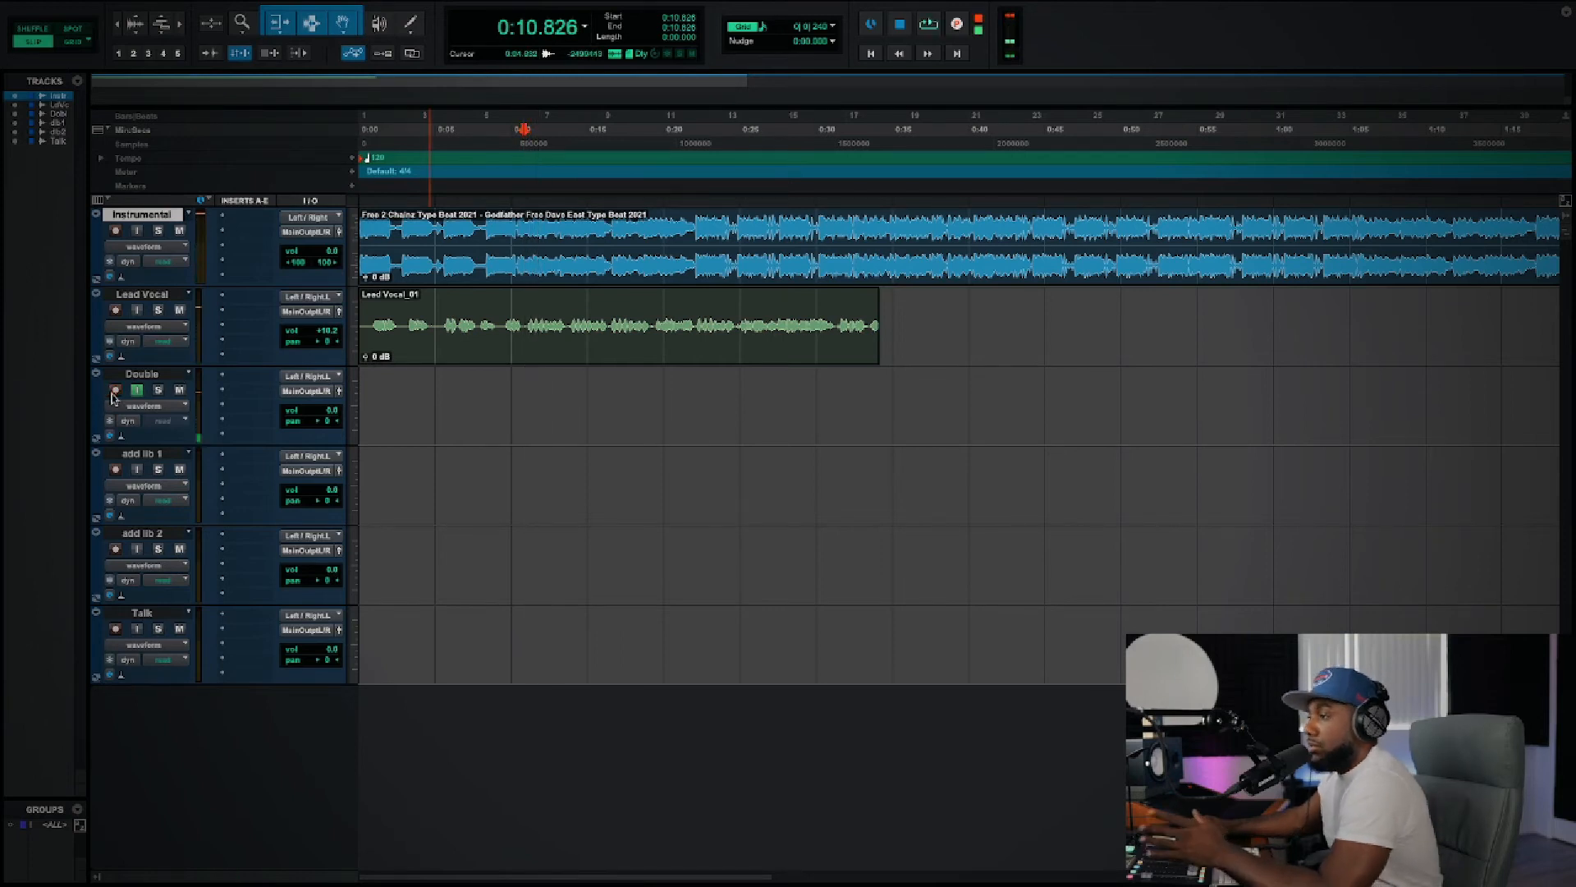
Step: Record a take of about 10 seconds on Double, and turn off the track's input monitoring and record arming
left_click(957, 25)
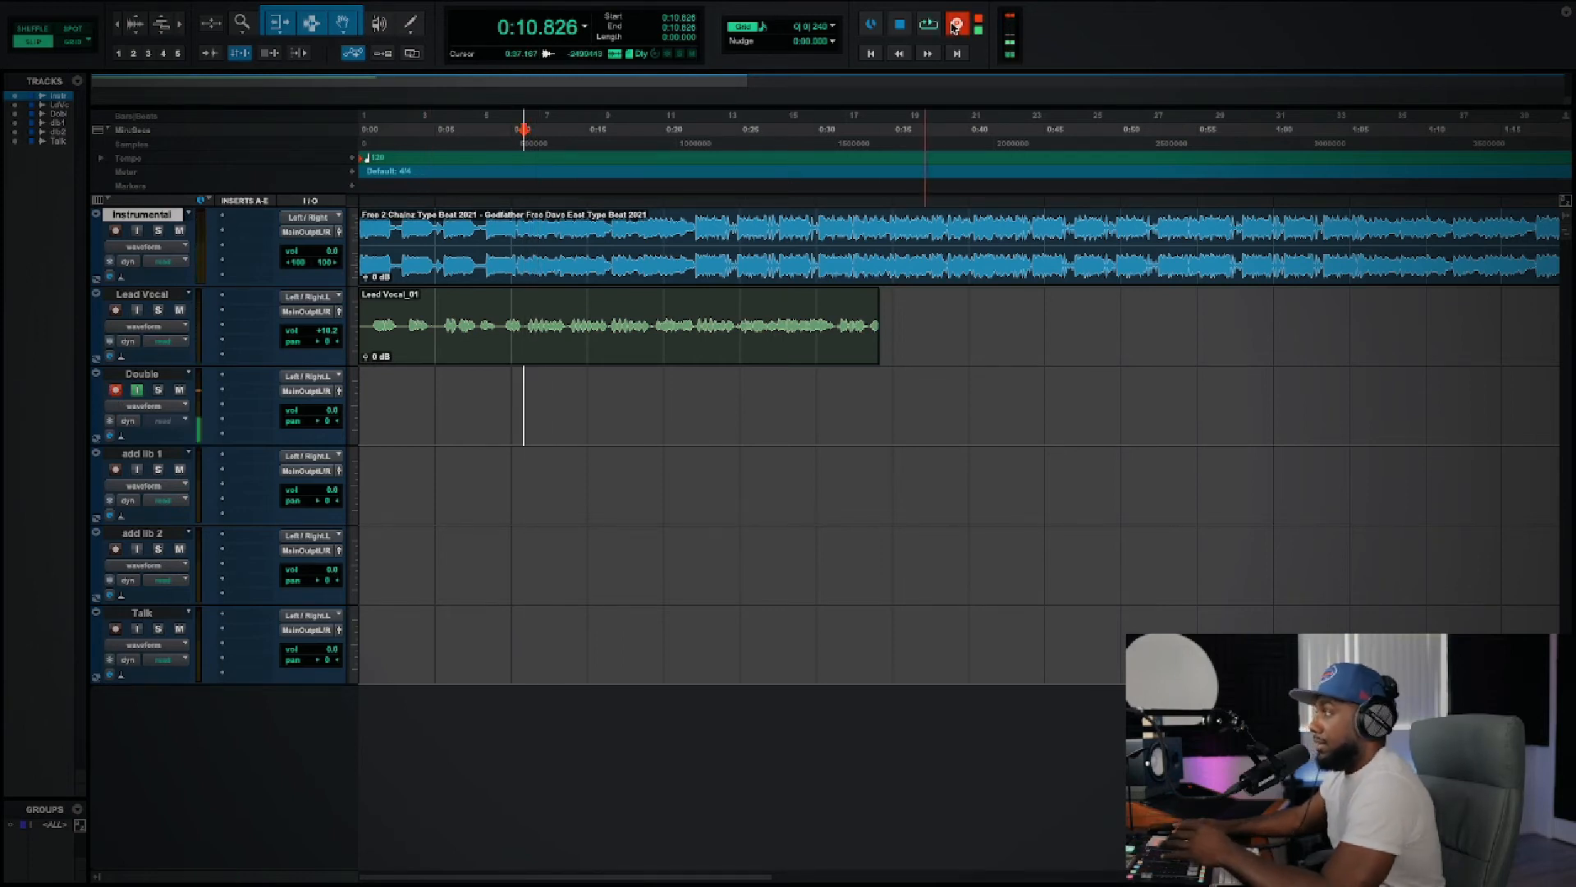
left_click(928, 27)
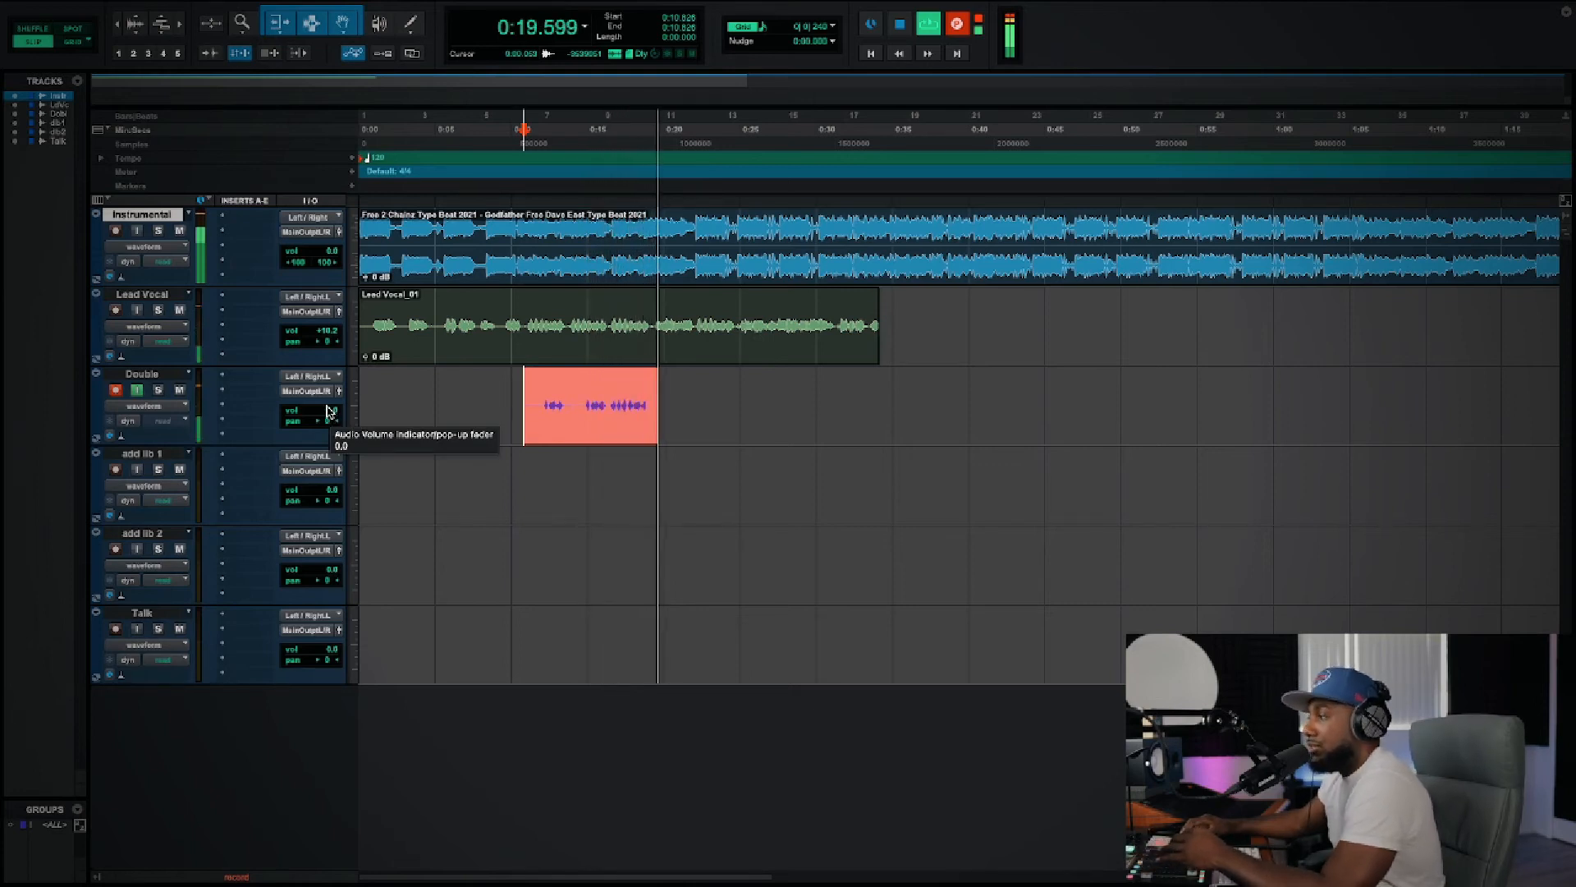
key("space")
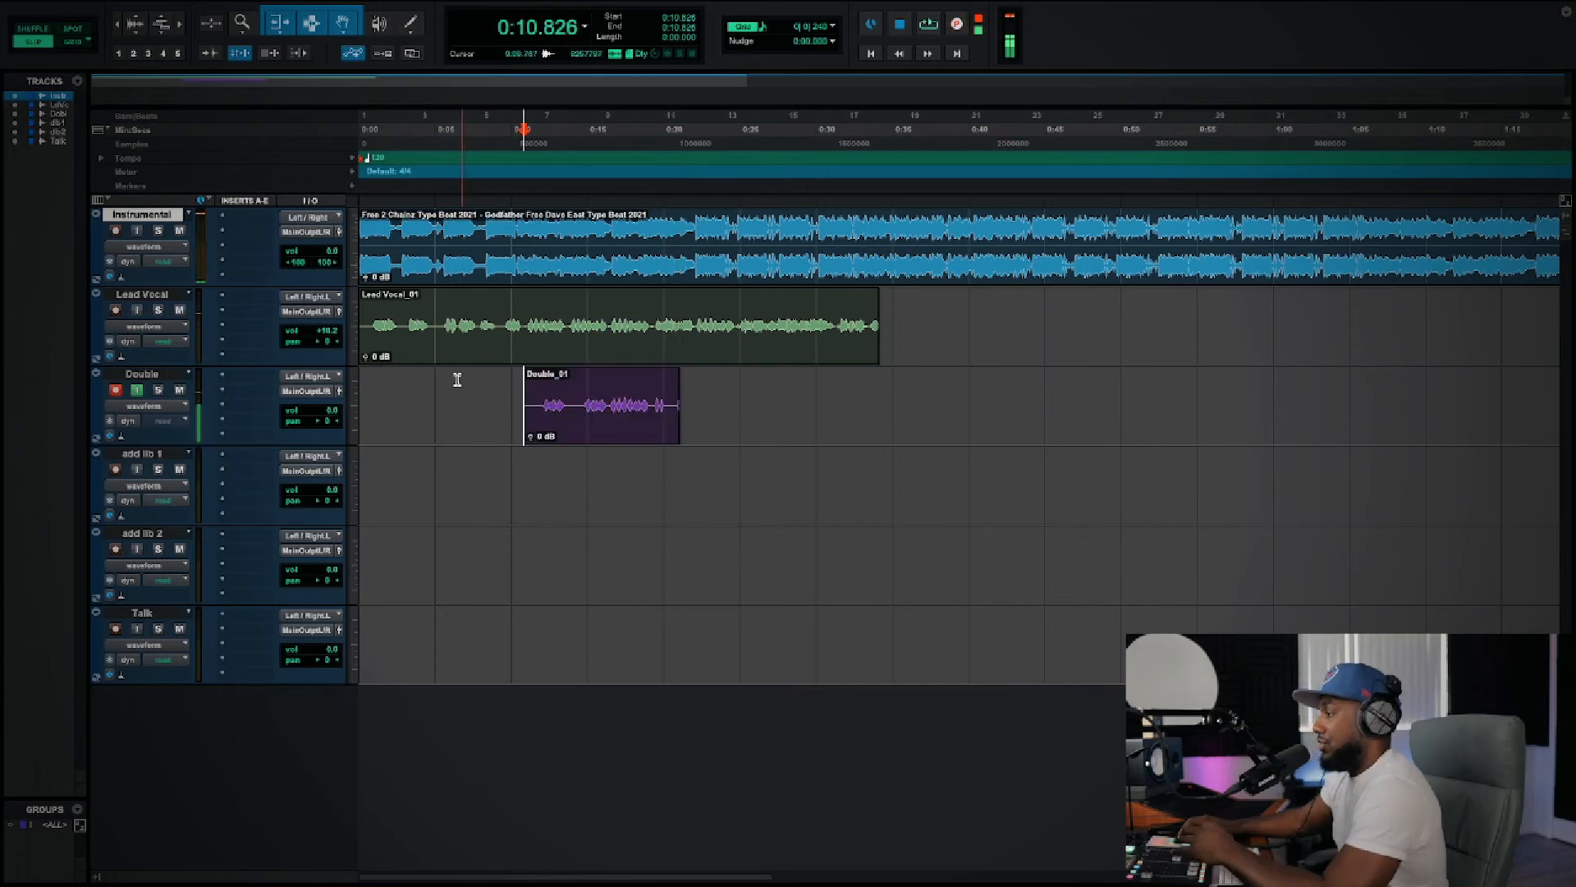
left_click(137, 390)
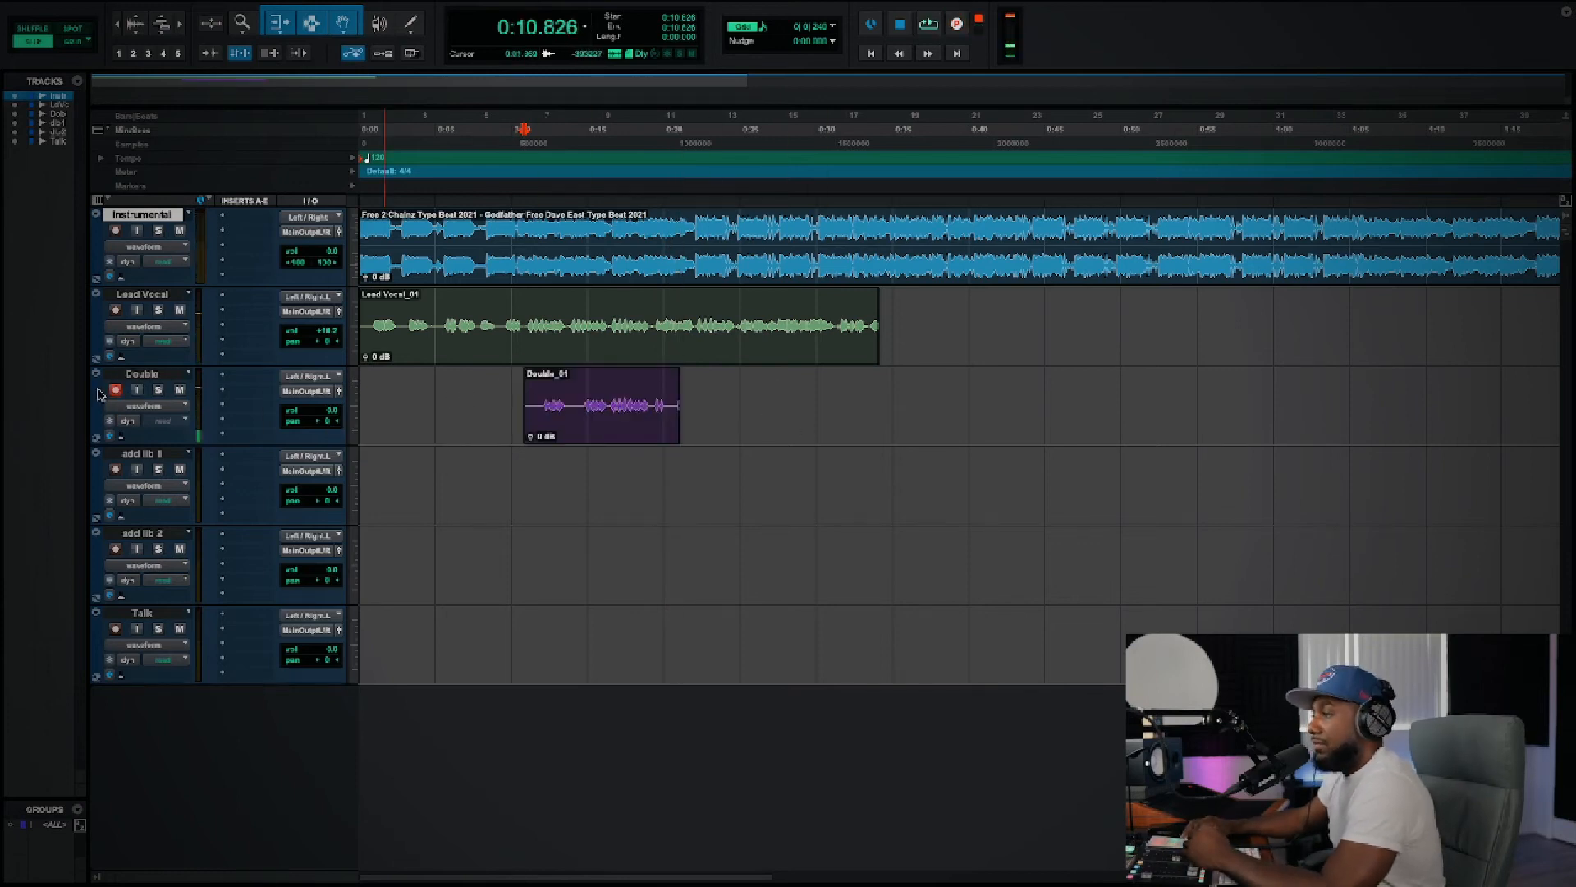
left_click(116, 392)
Step: Play back from about 0:14.8 while raising Lead Vocal's volume to +12.0 dB and lowering Double's volume beneath it
left_click(584, 384)
key("space")
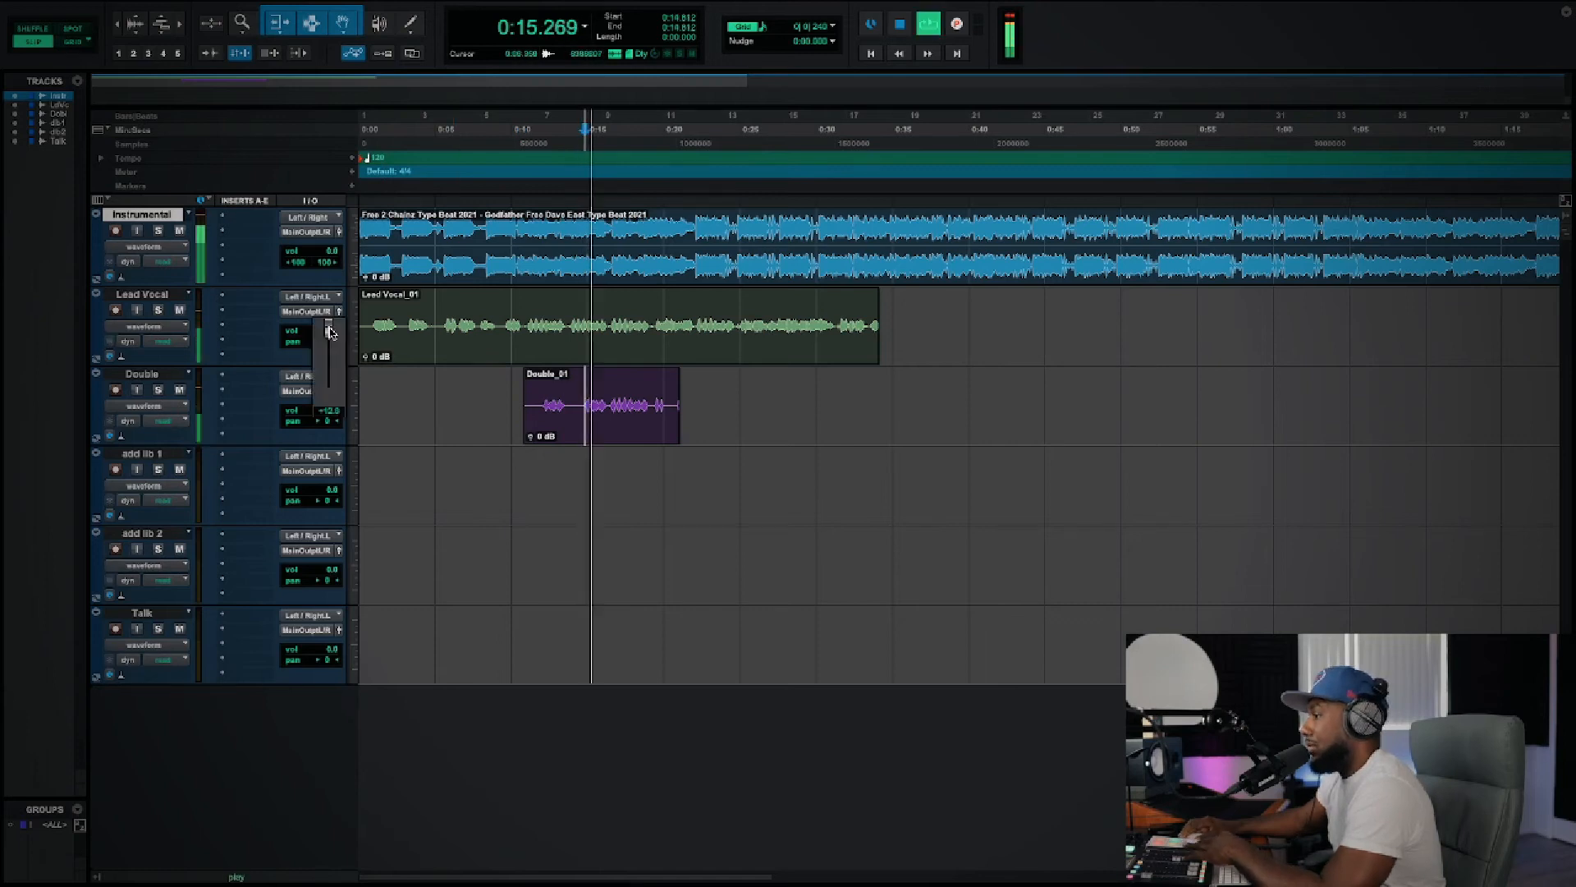
left_click_drag(330, 416, 326, 421)
key("space")
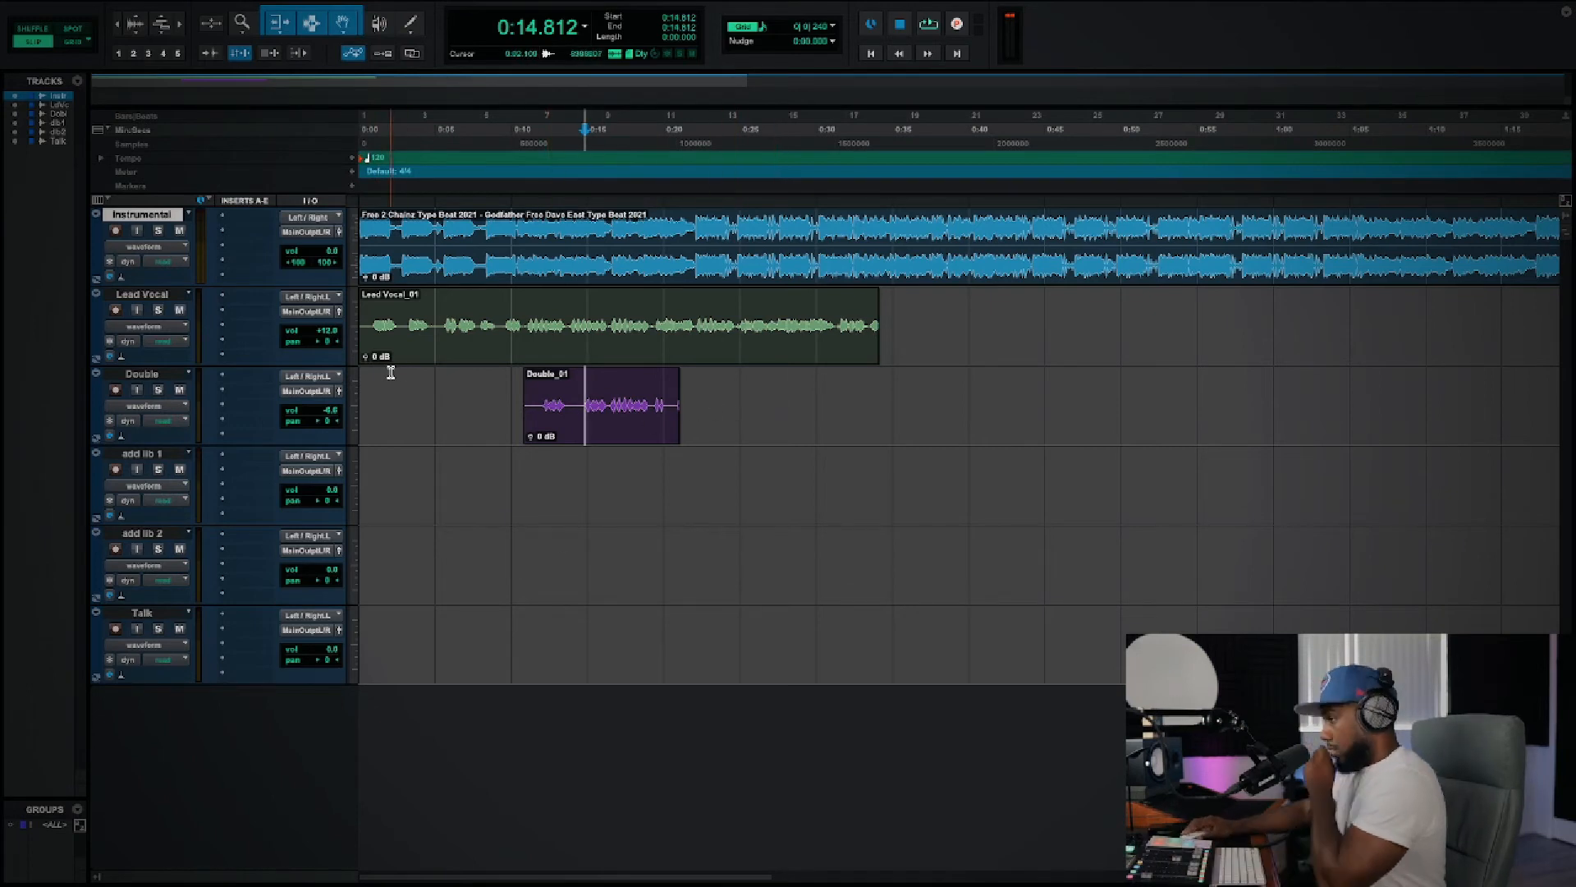
Step: Look through the plug-in categories available for Lead Vocal's first insert, without adding a plug-in
left_click(237, 302)
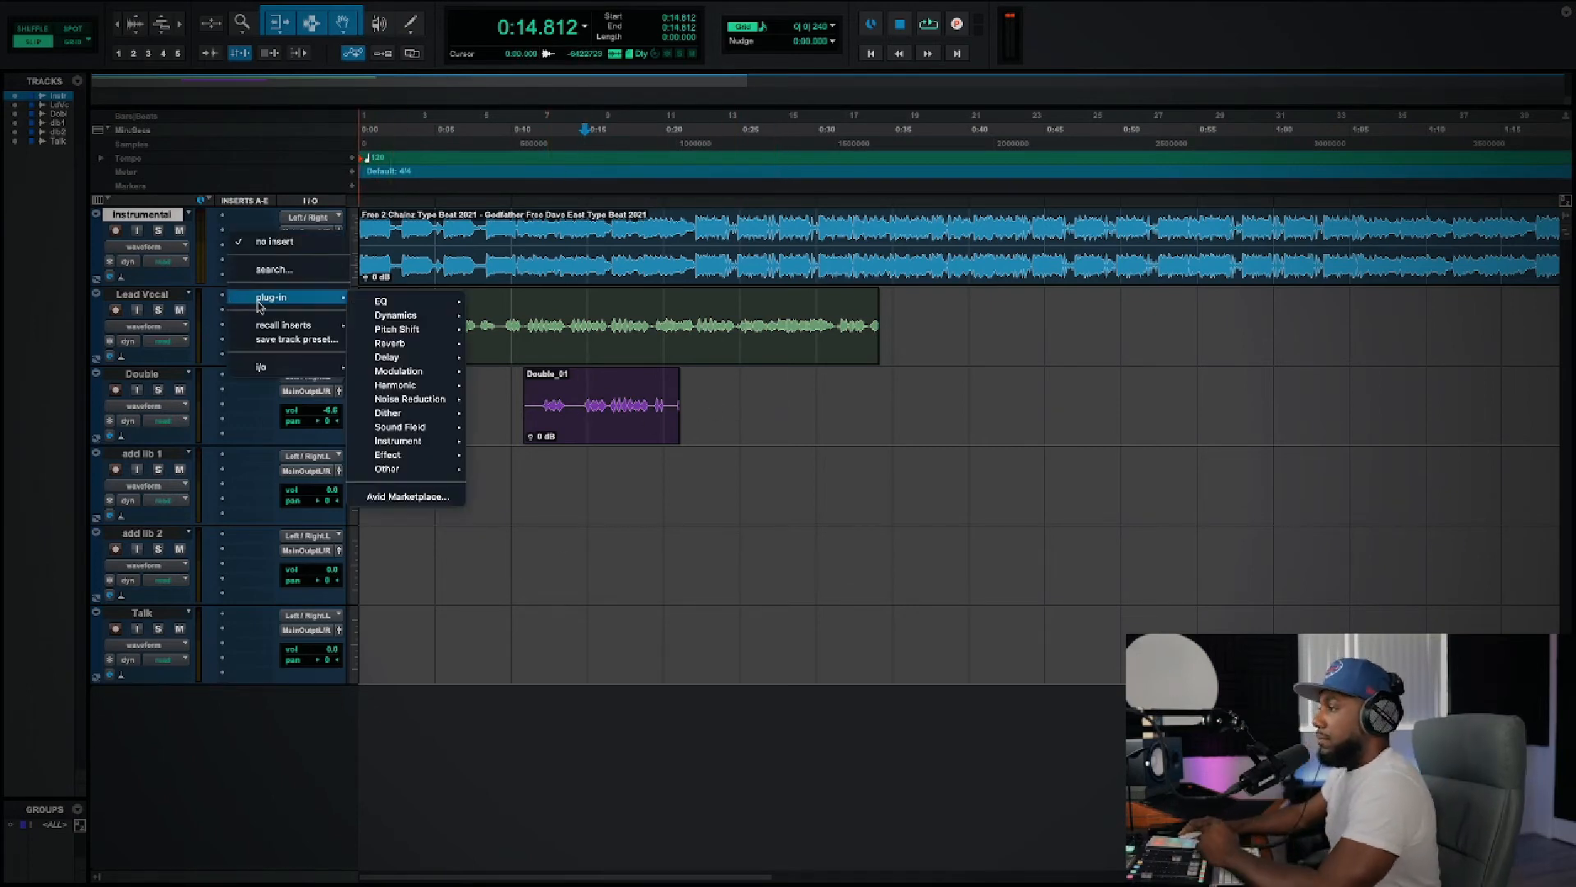
left_click(854, 419)
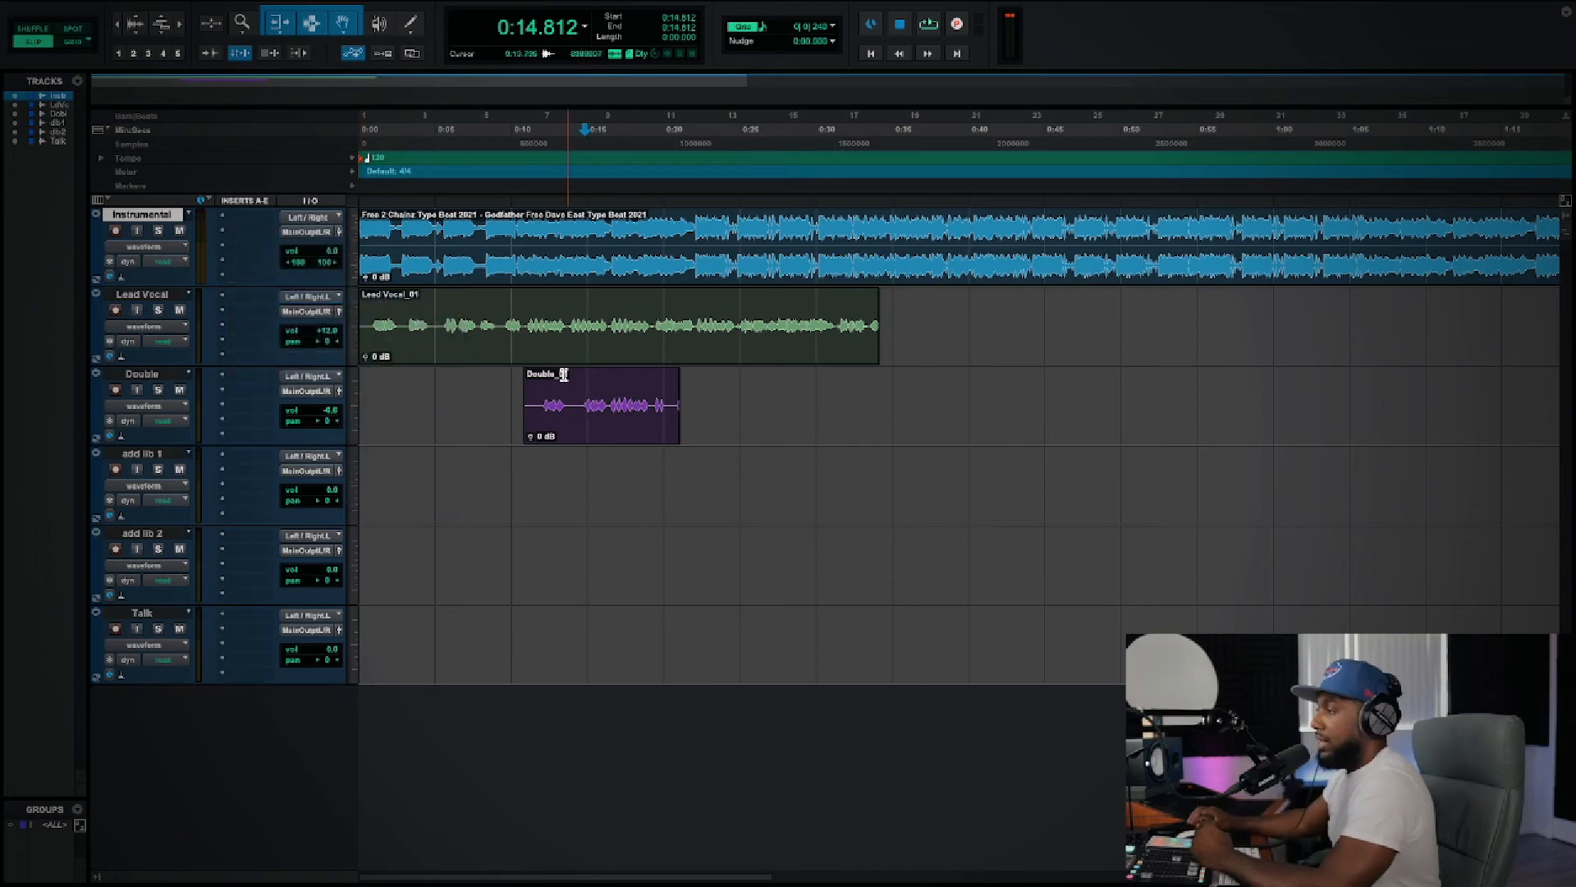
left_click(239, 303)
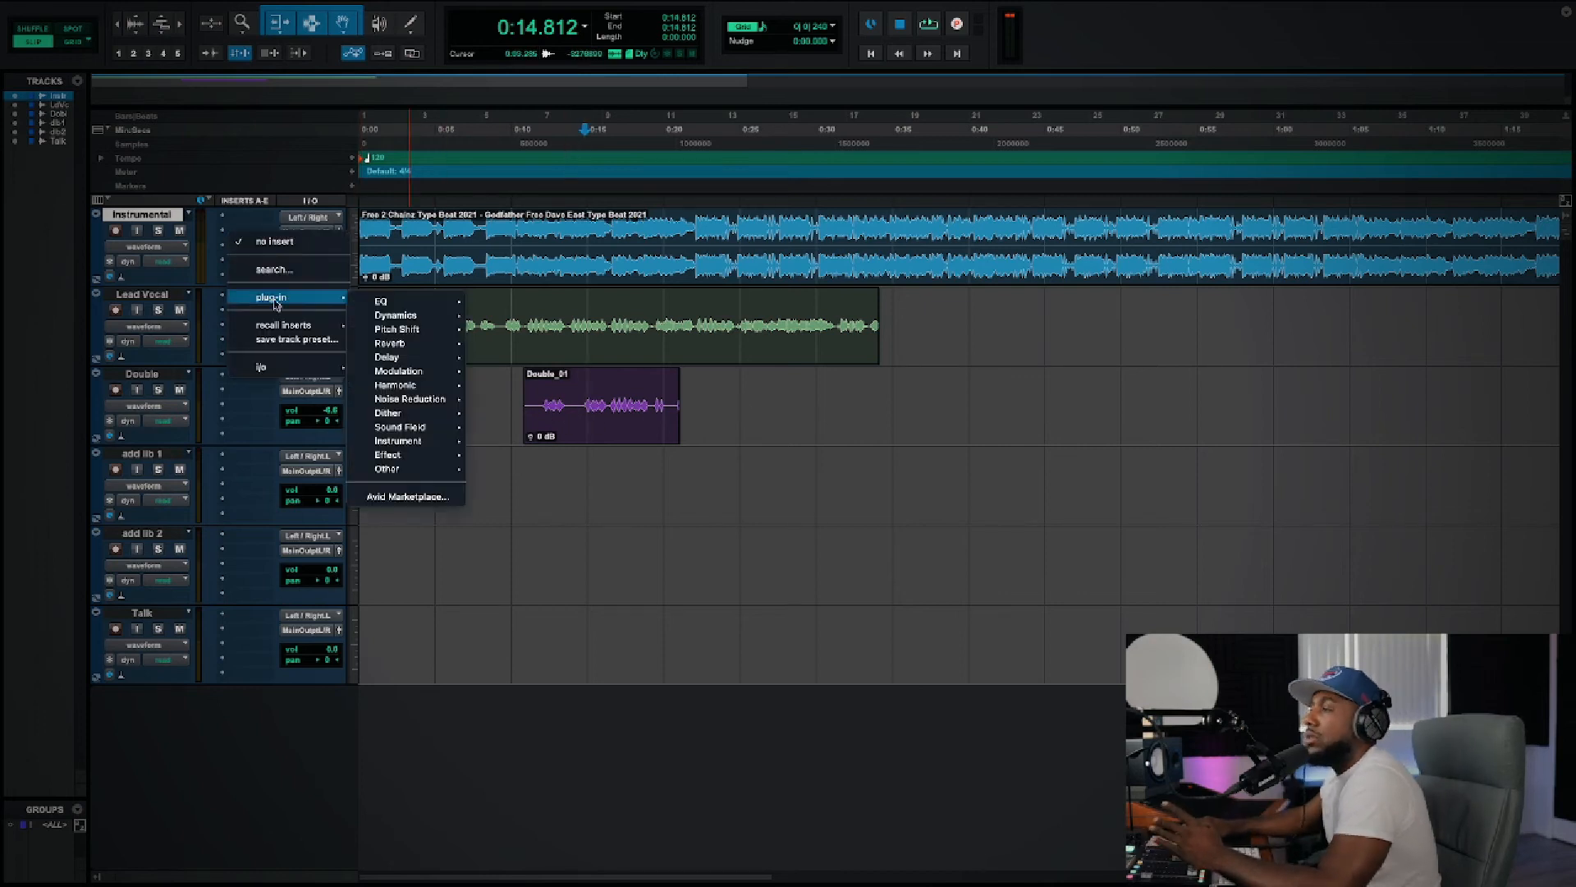
left_click(919, 419)
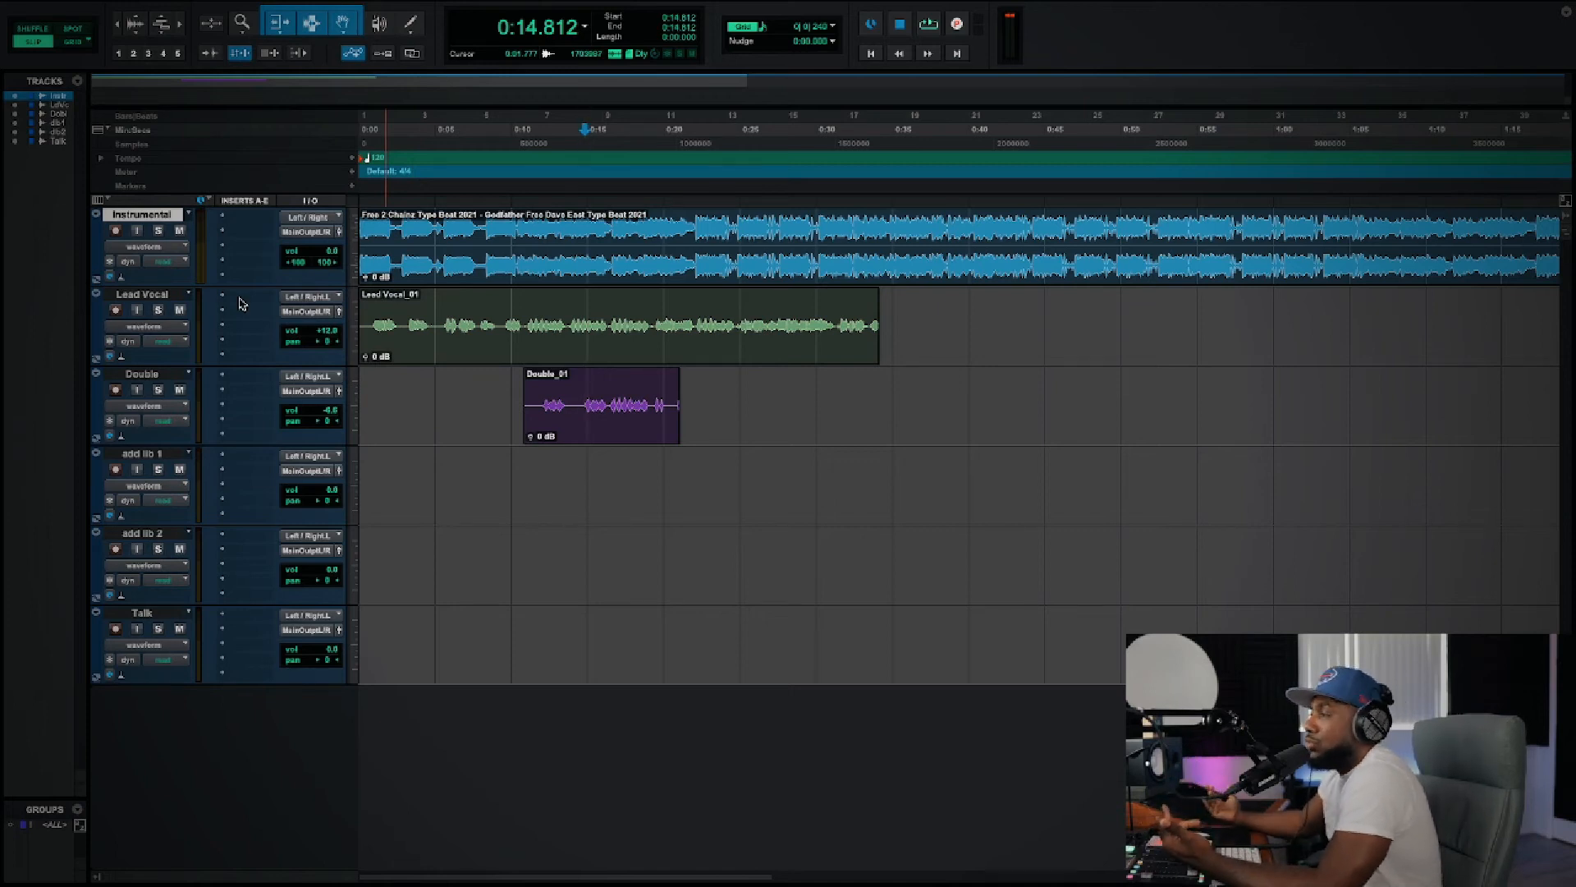
scroll(243, 301, "right", 3)
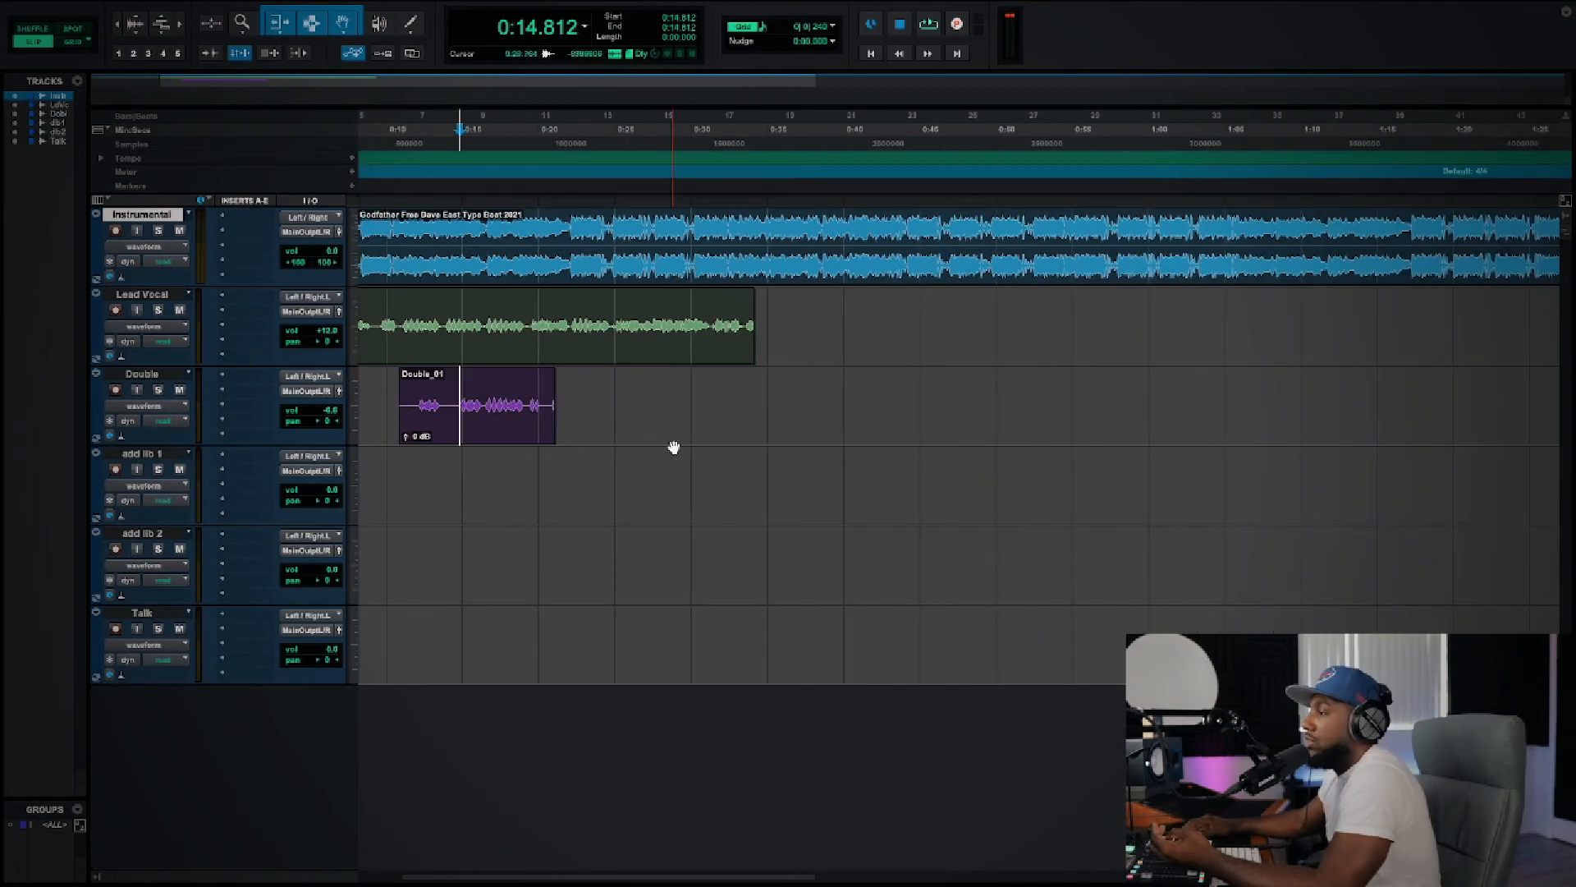
scroll(671, 447, "left", 3)
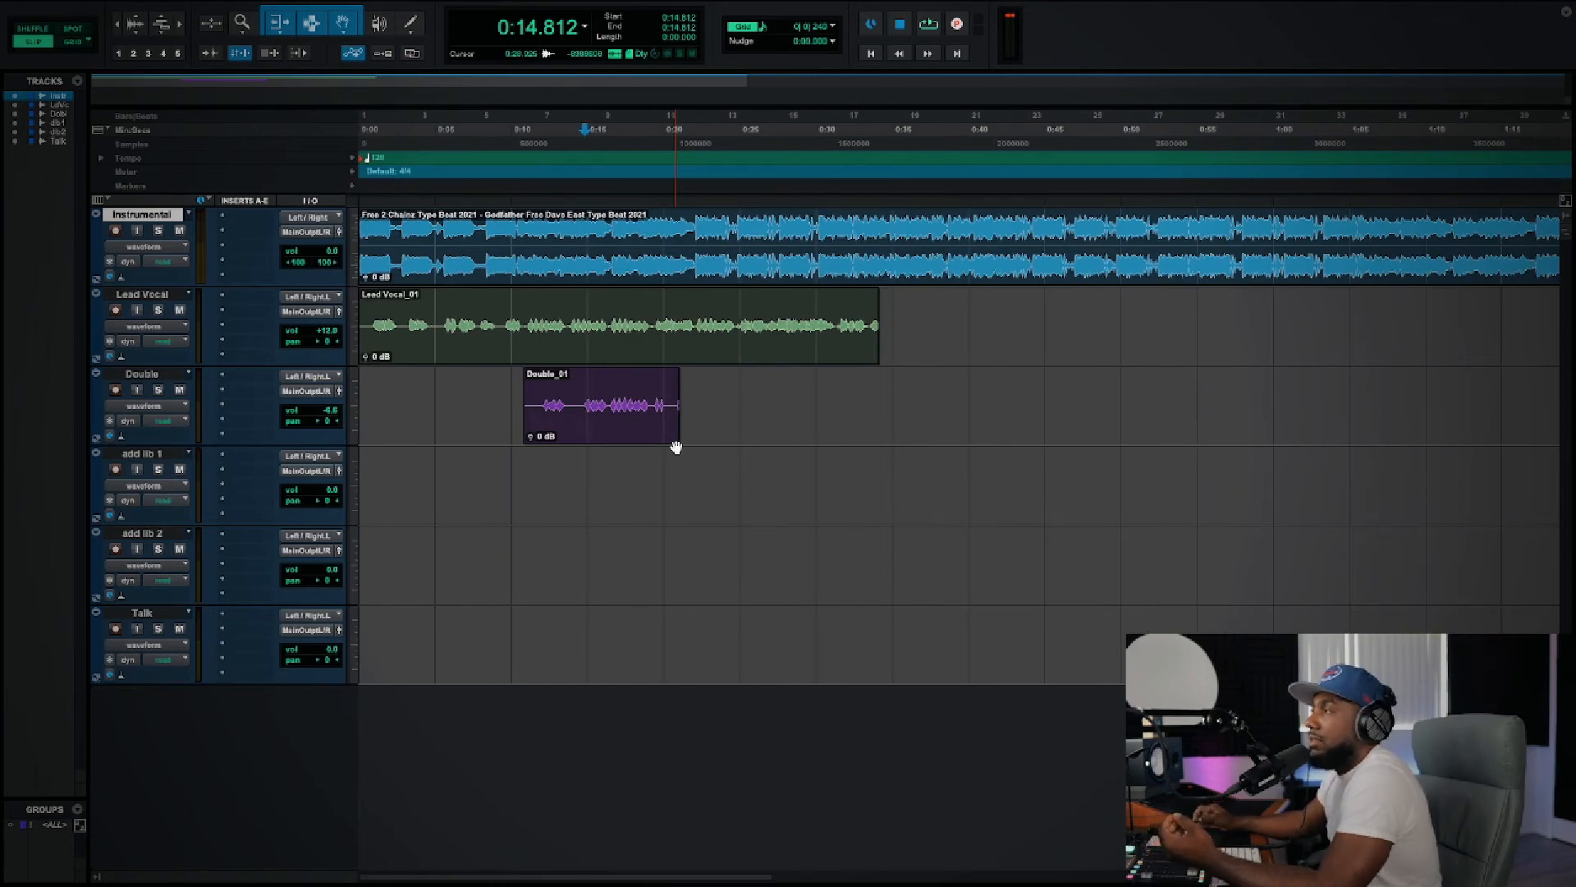
left_click(239, 299)
mouse_move(239, 298)
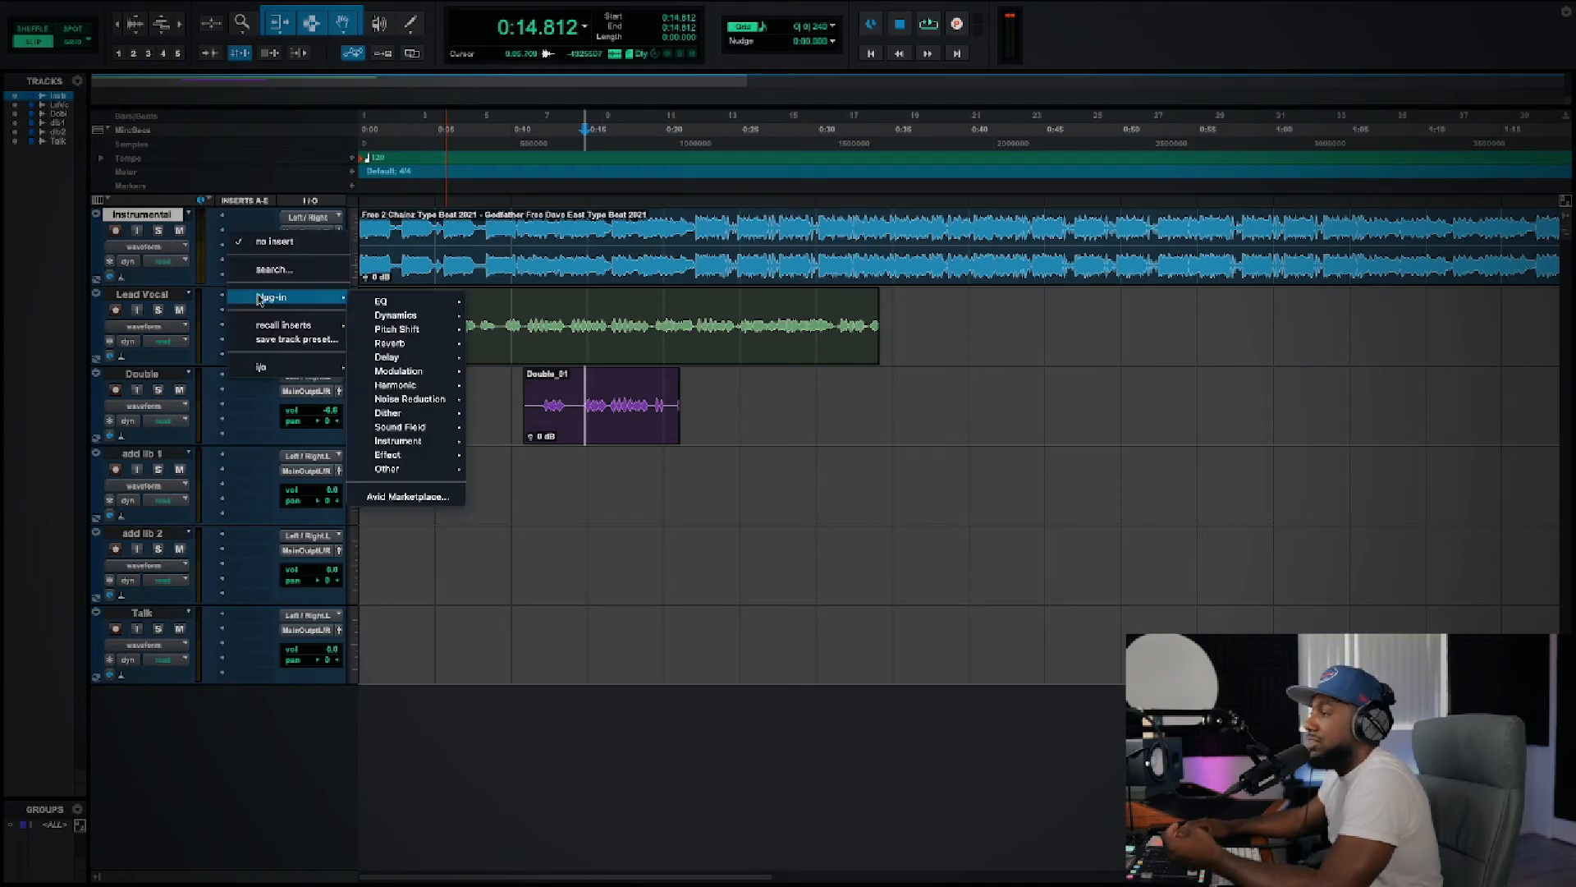
left_click(1049, 390)
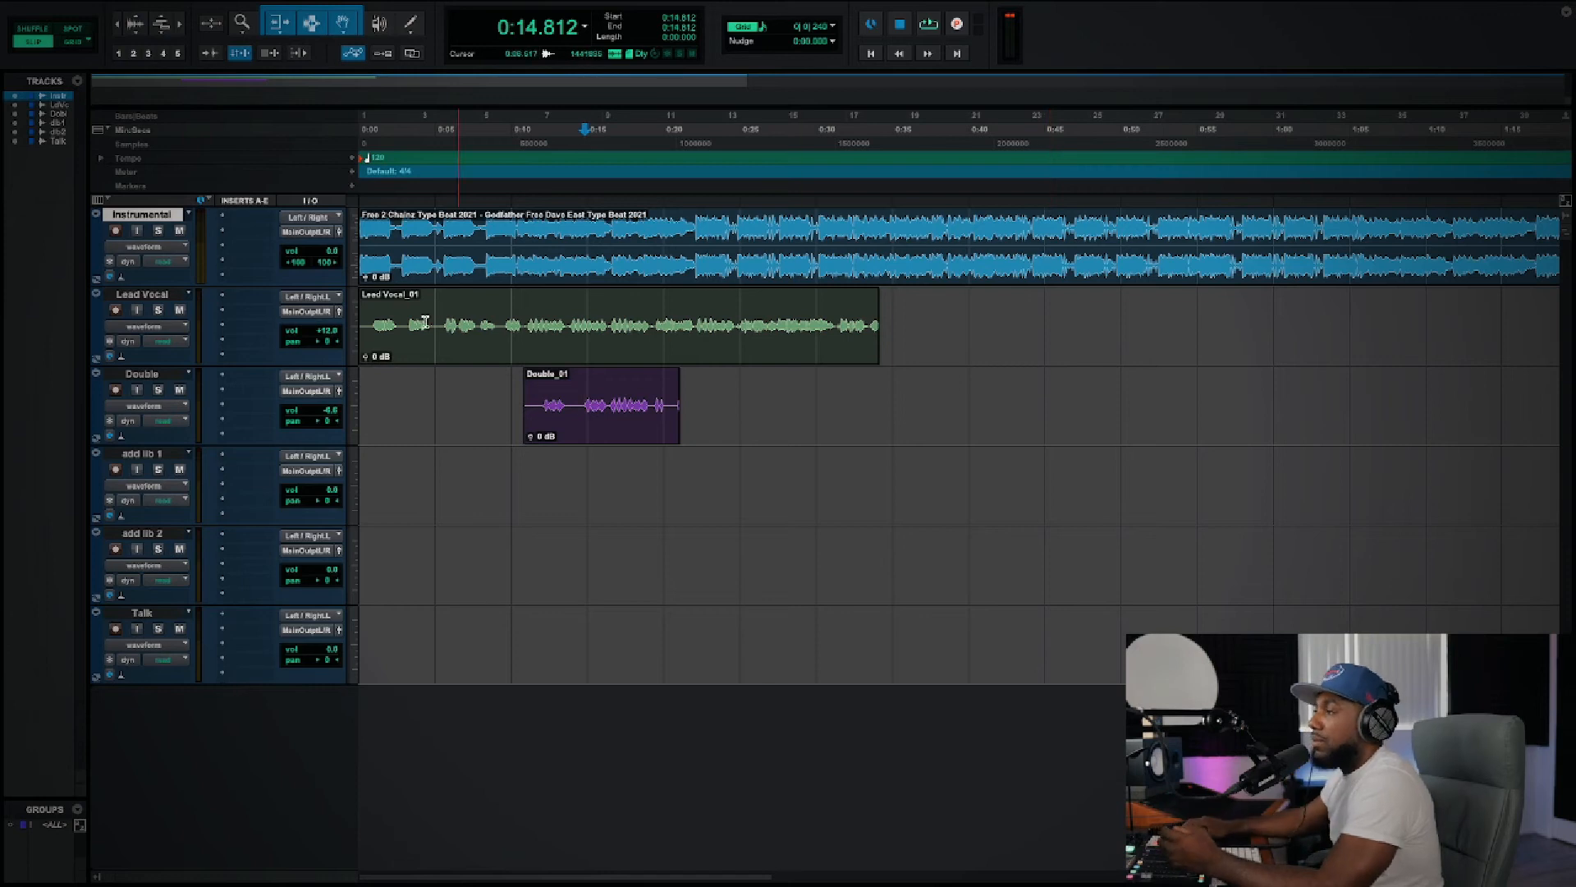
left_click(234, 302)
mouse_move(394, 306)
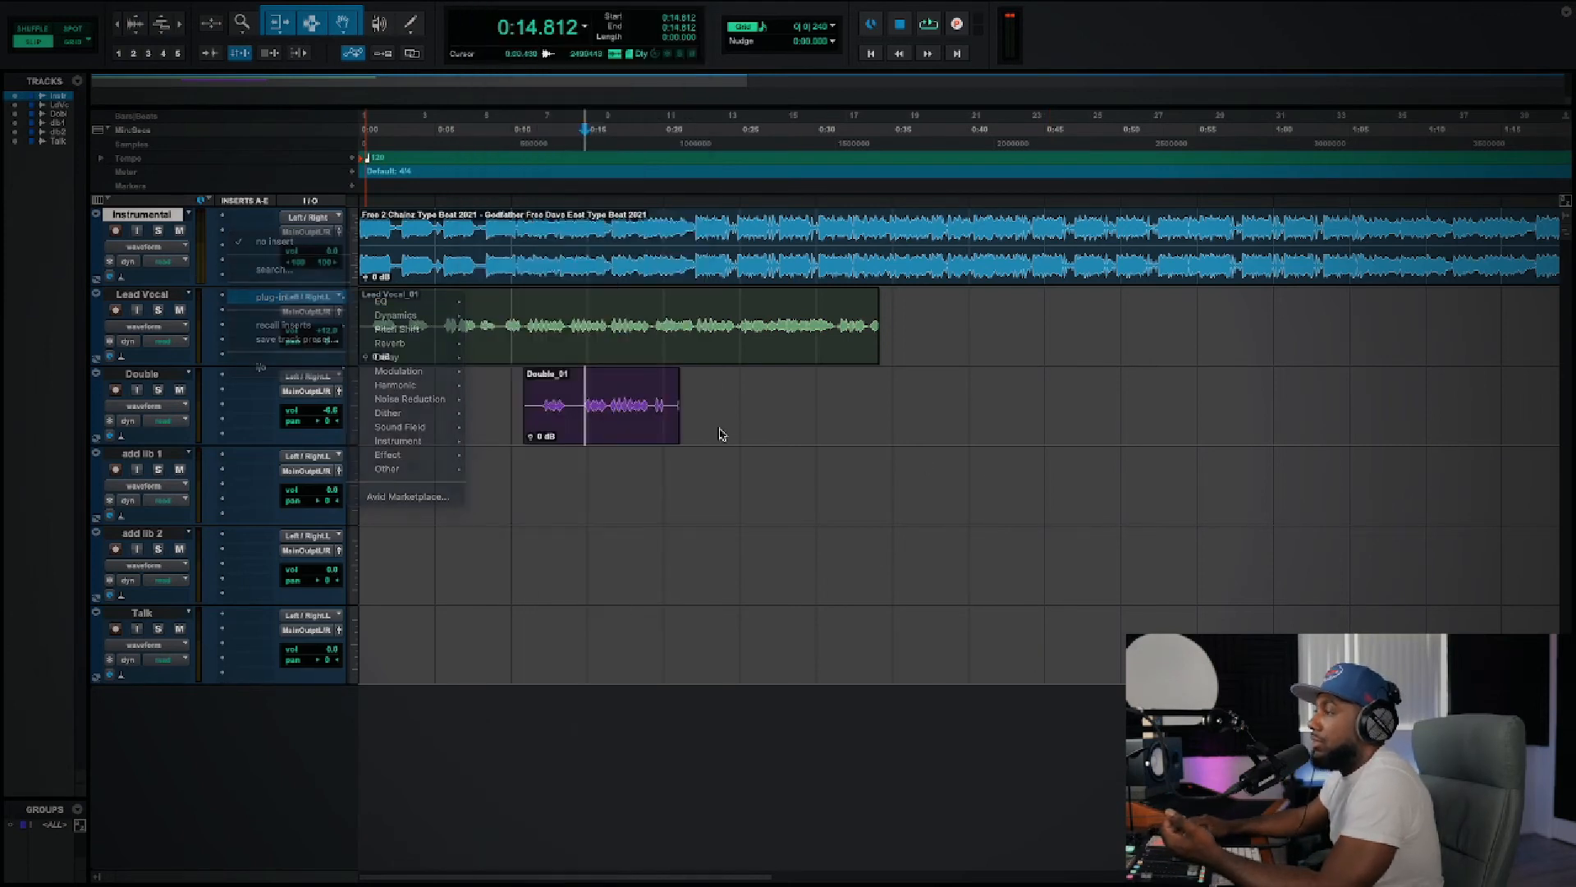
Step: Add the EQ3 7-Band (mono) plug-in to Lead Vocal's first insert
mouse_move(270, 304)
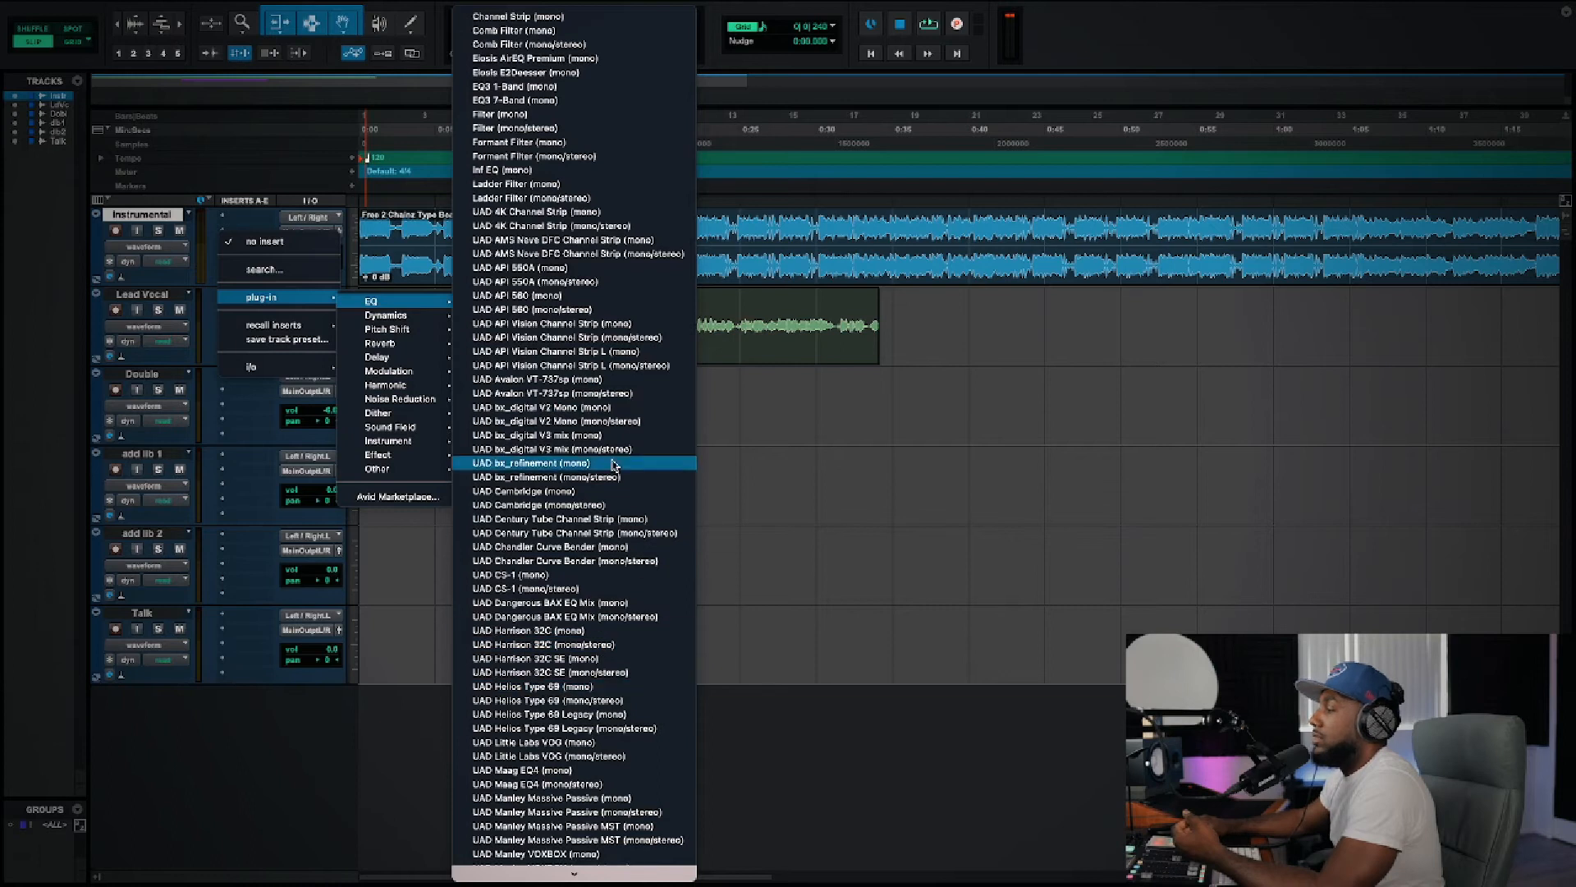
left_click(540, 106)
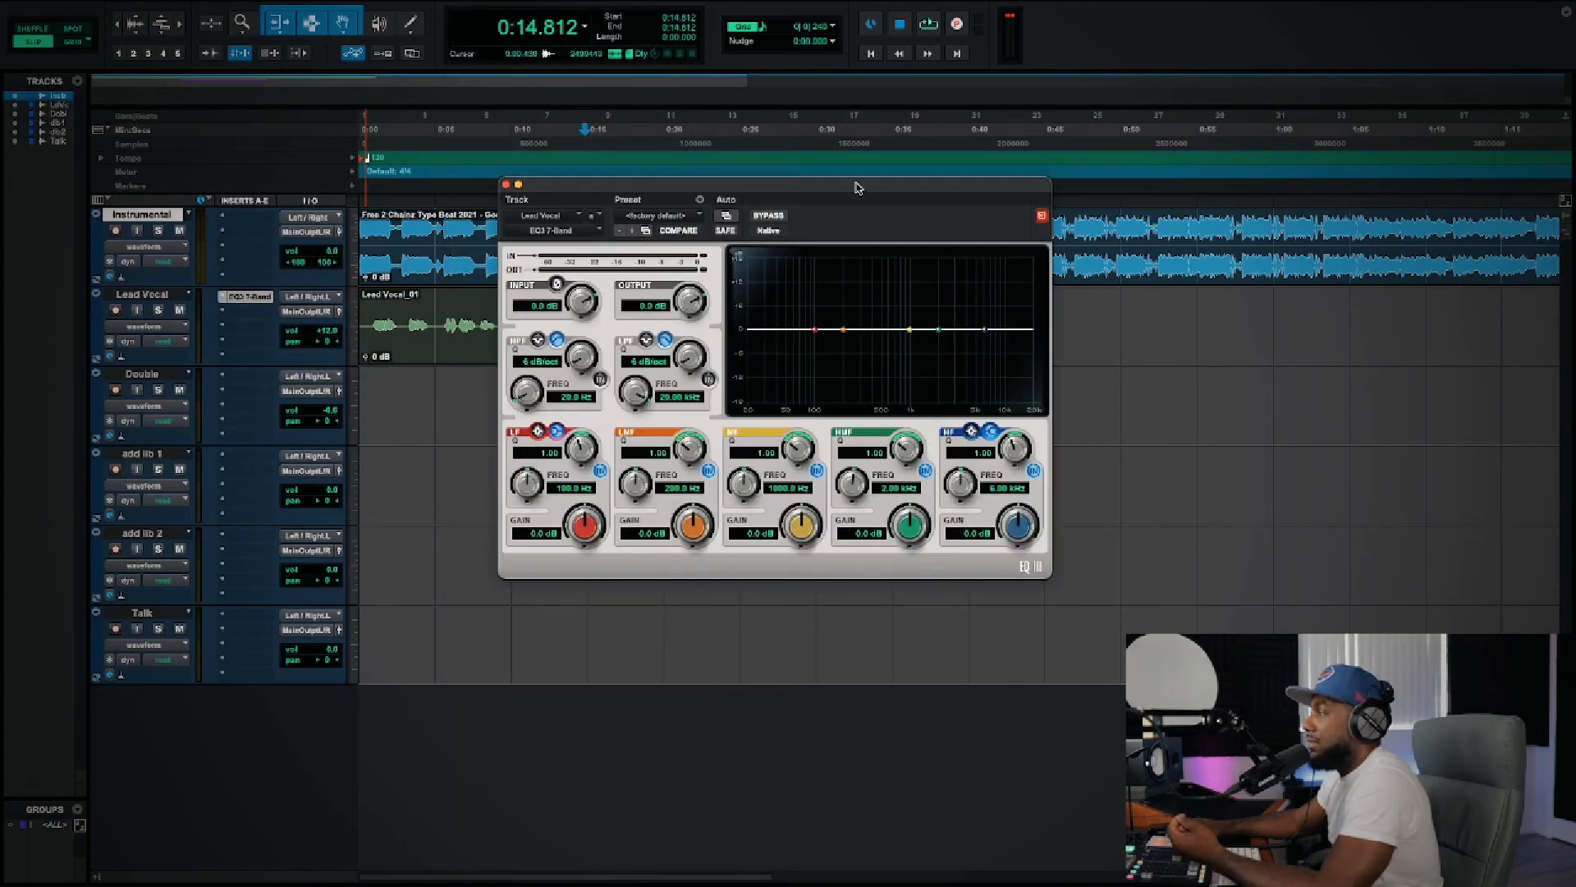
left_click_drag(809, 183, 695, 167)
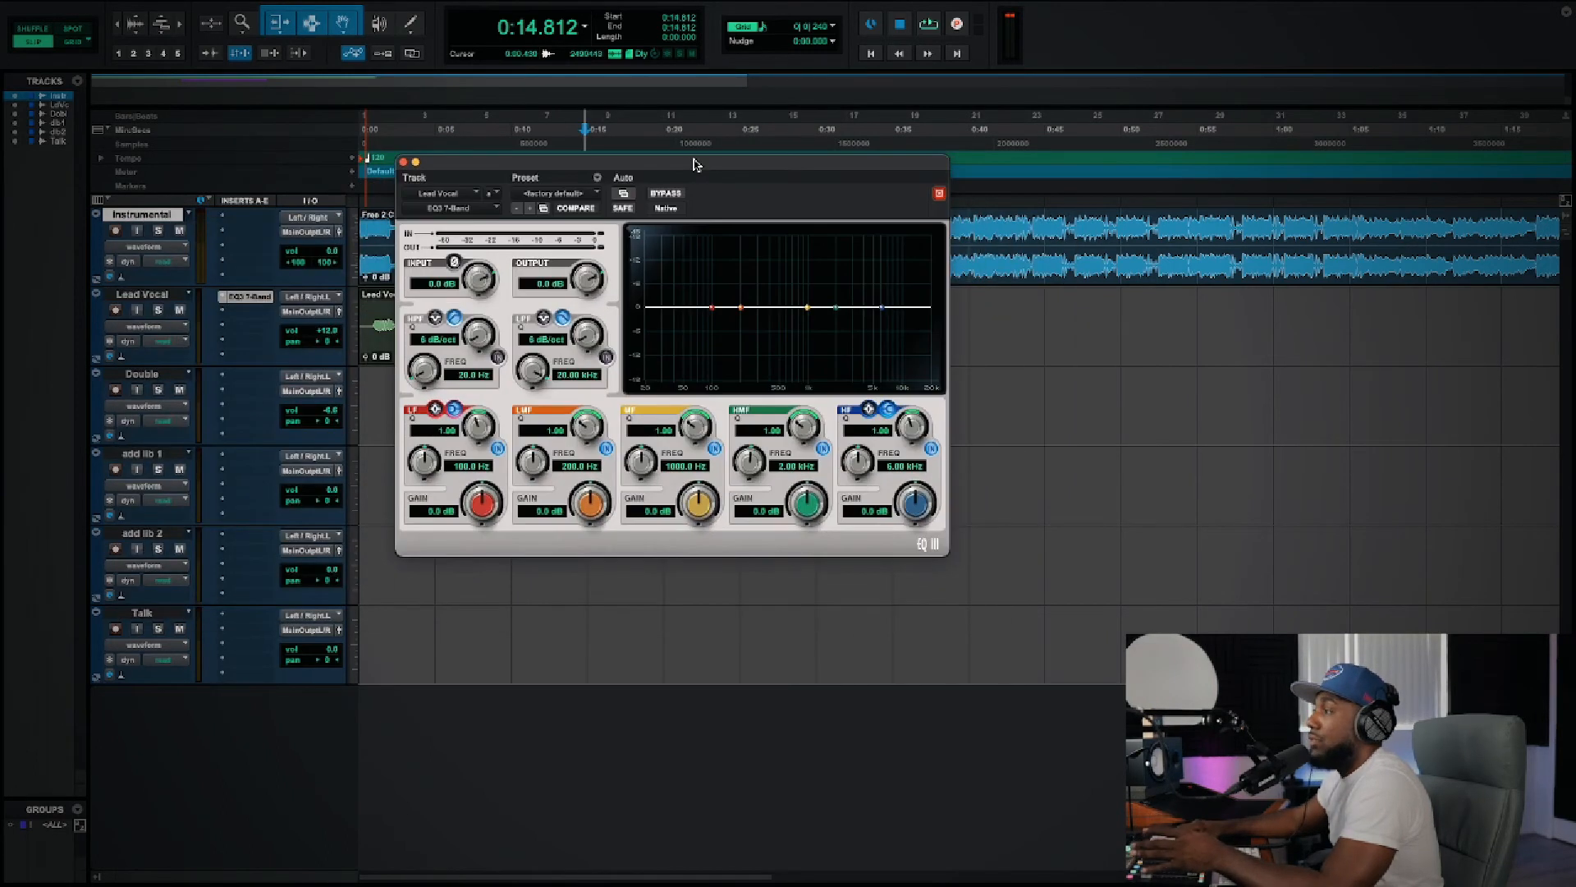
Step: Load the Vocal Cleanup preset from the Vocals presets into Lead Vocal's EQ3 7-Band
left_click(572, 194)
mouse_move(583, 167)
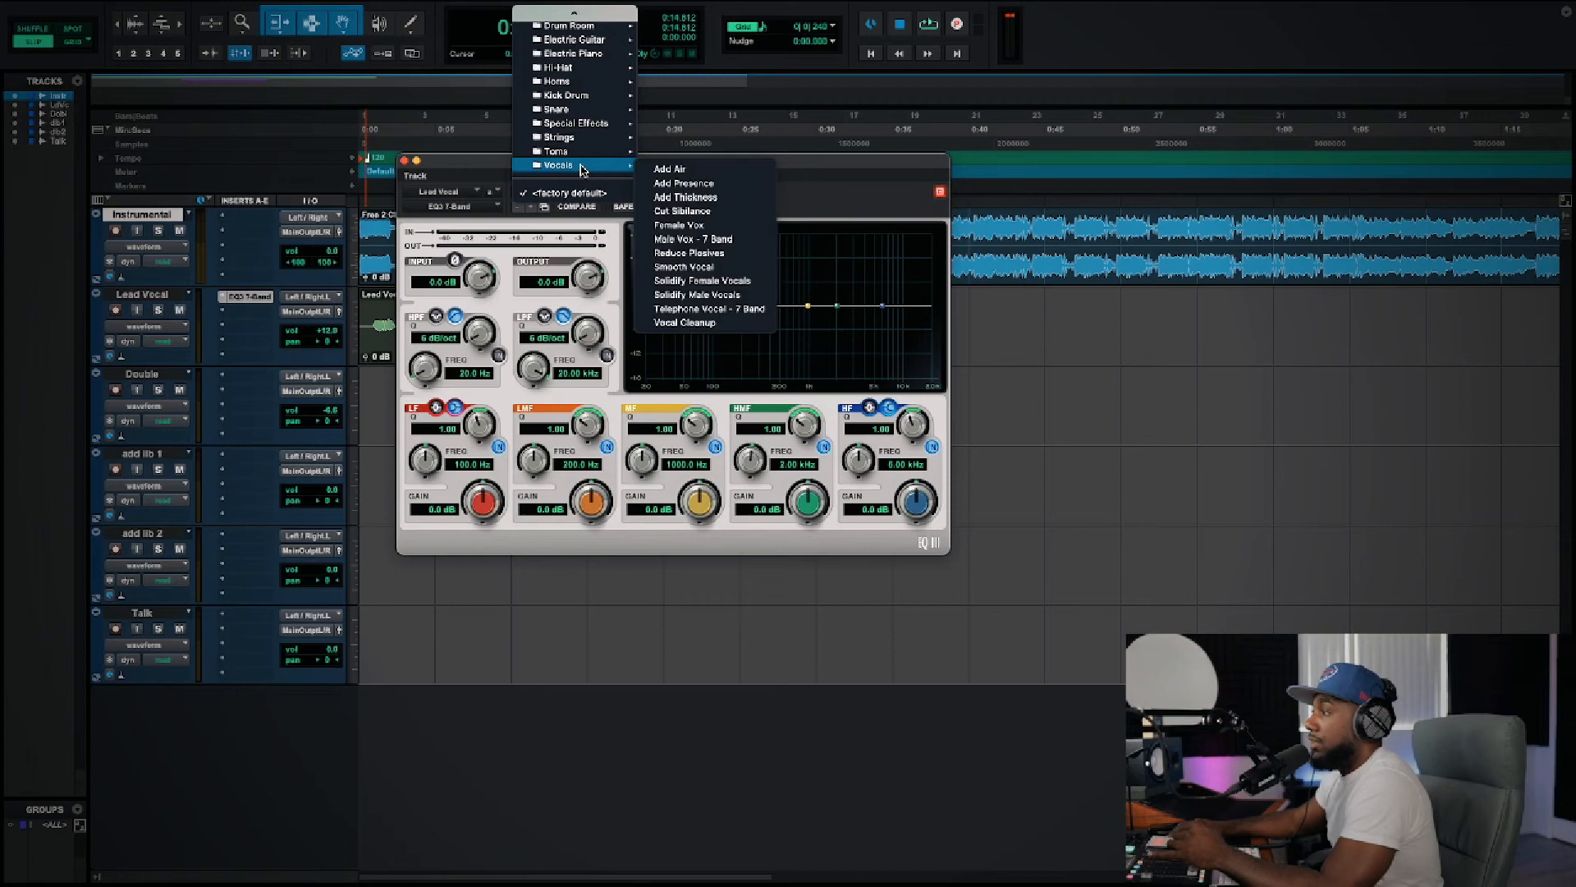
left_click(848, 213)
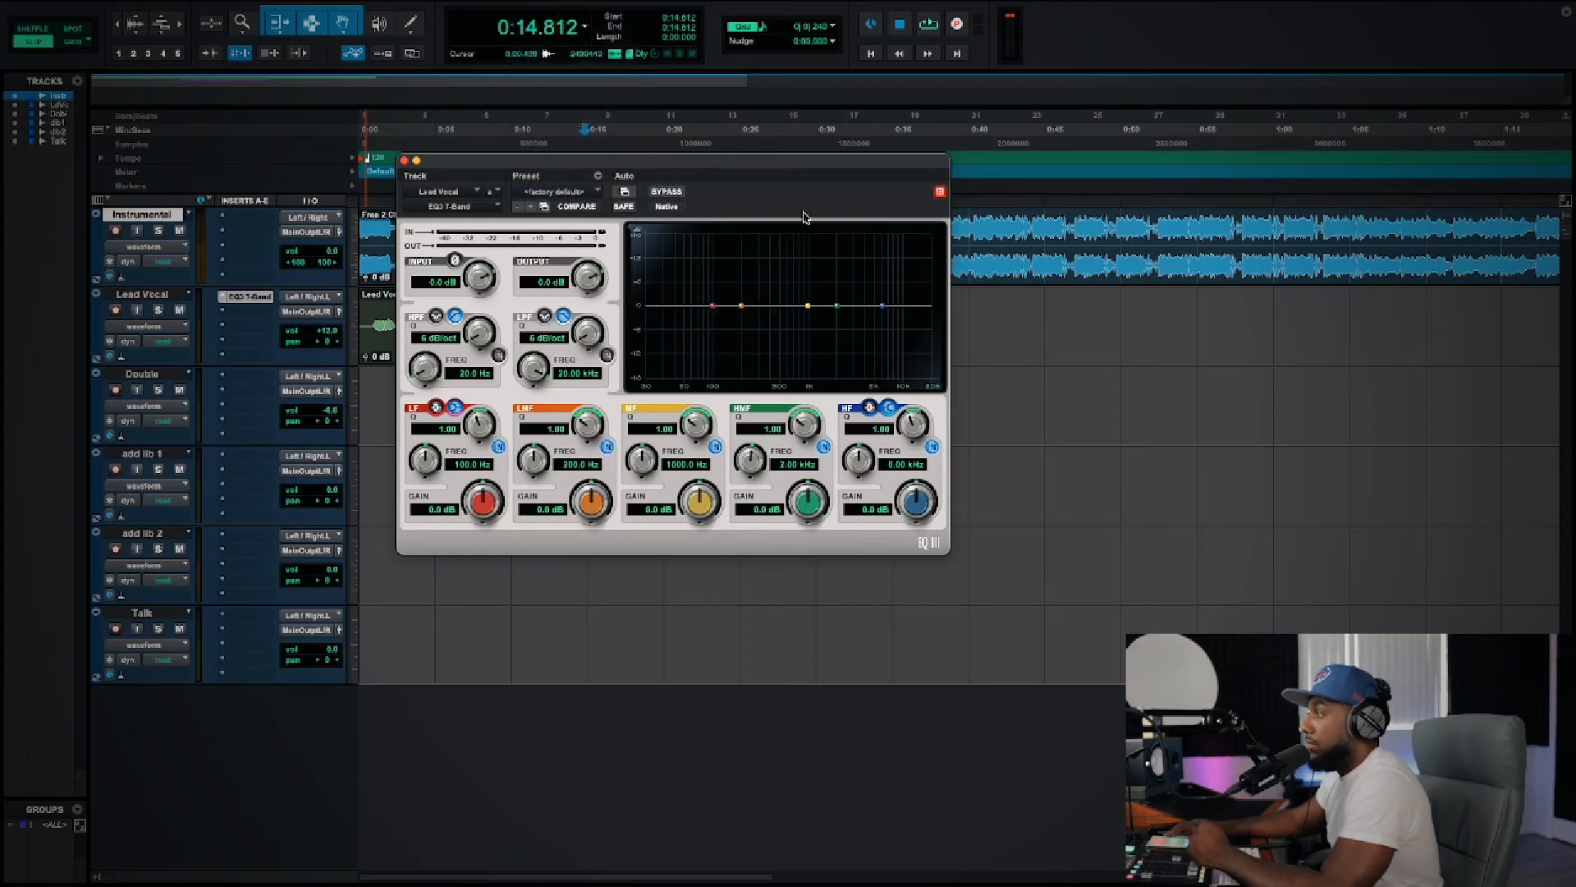
left_click(555, 194)
mouse_move(559, 167)
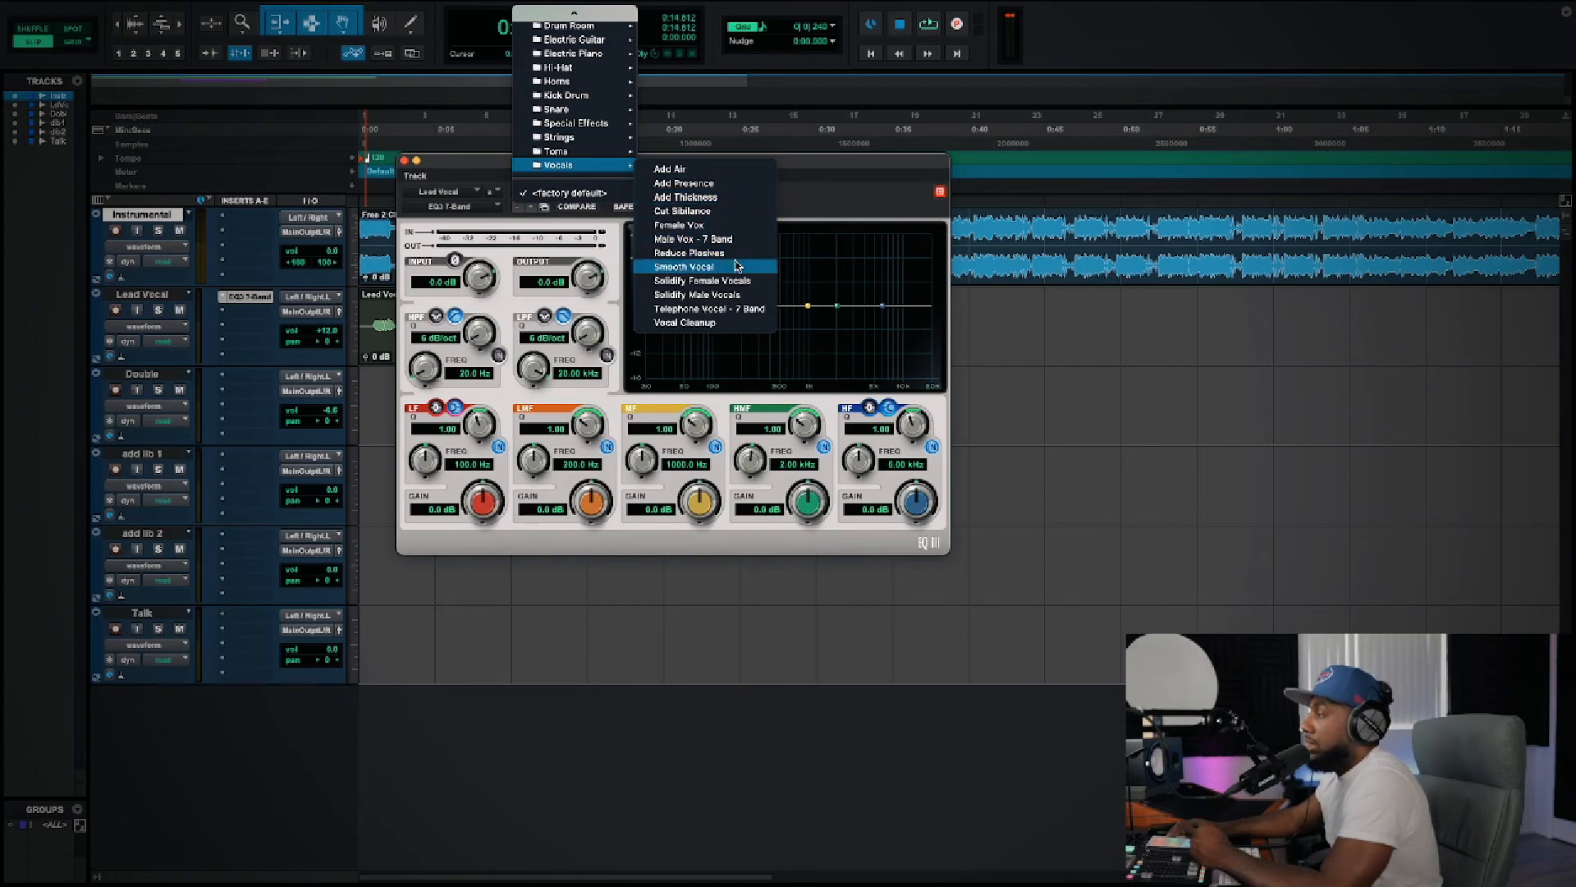
left_click(721, 323)
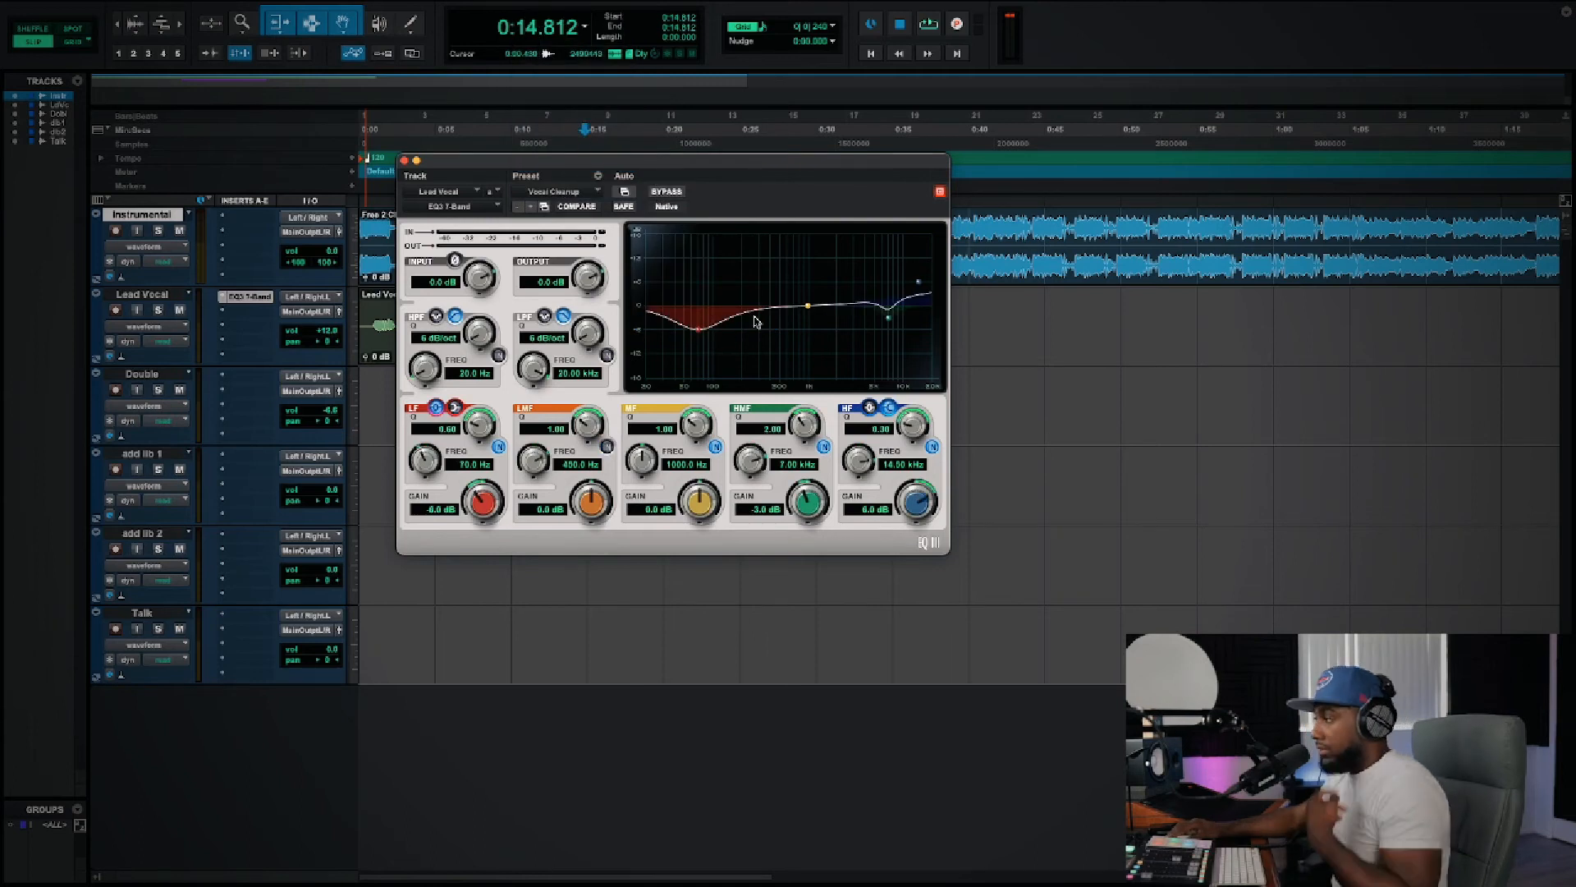
Step: Raise the EQ's MF band to about 1.1 dB gain near 1.6 kHz, and close the EQ window
left_click_drag(811, 313, 811, 309)
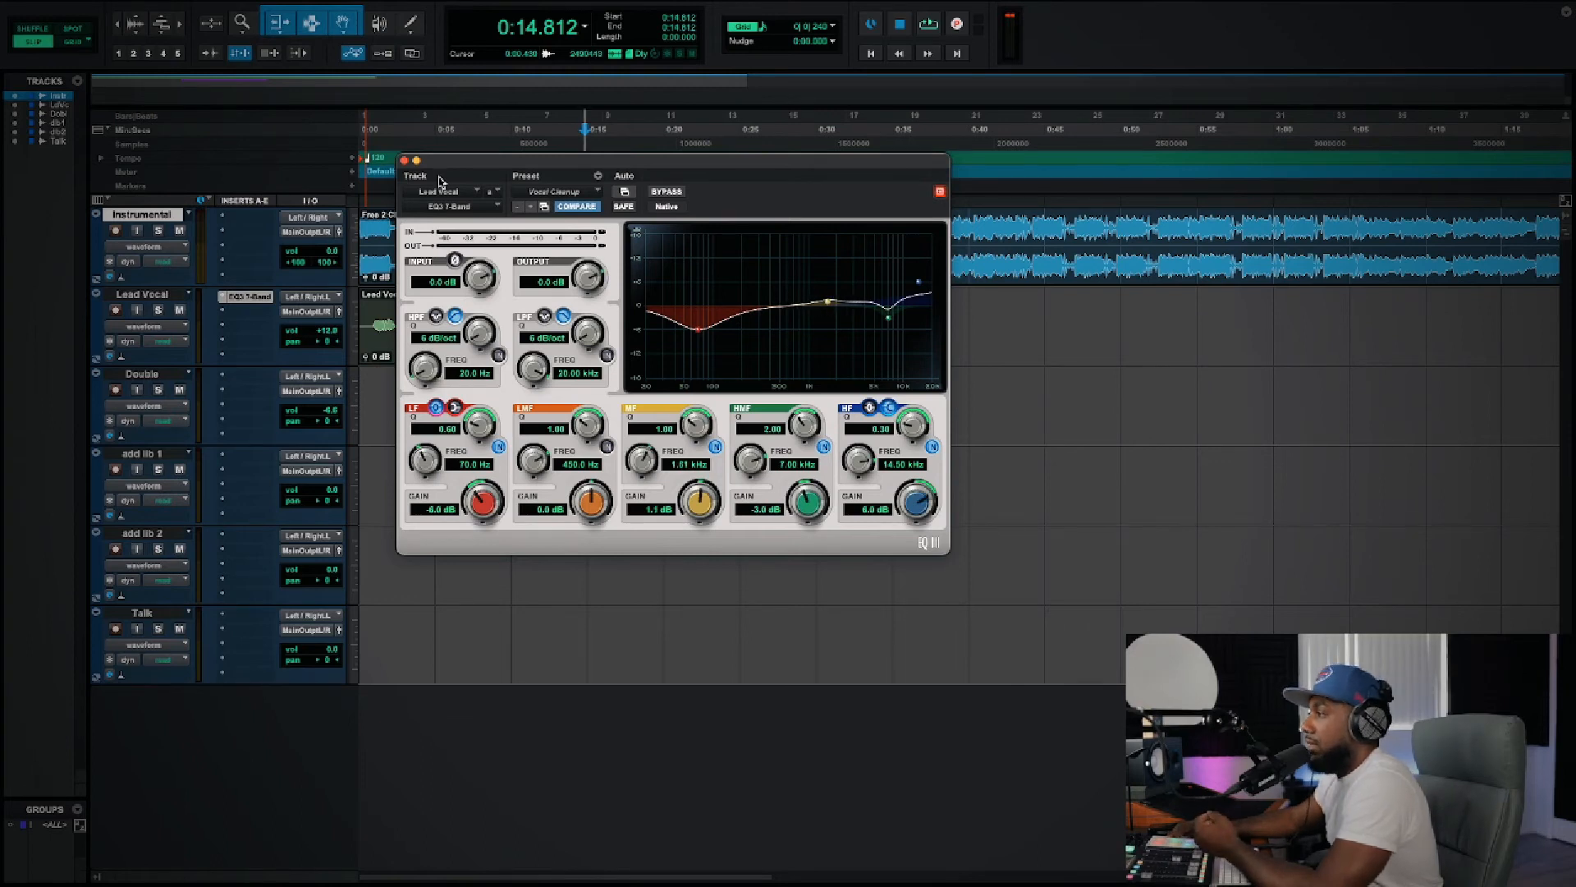
left_click_drag(464, 164, 618, 183)
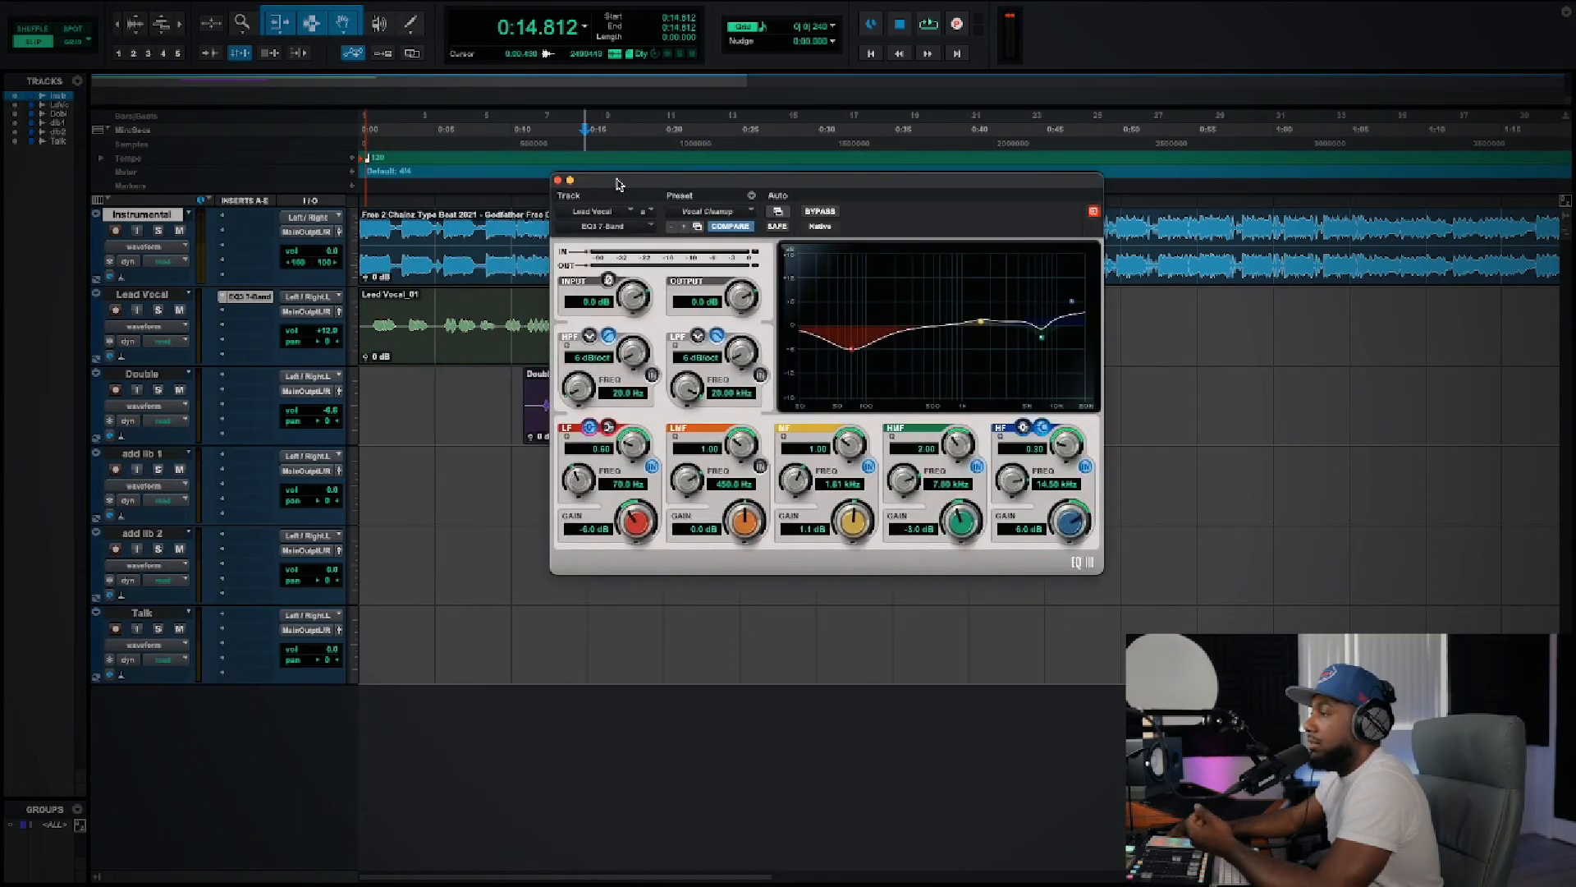
left_click(557, 179)
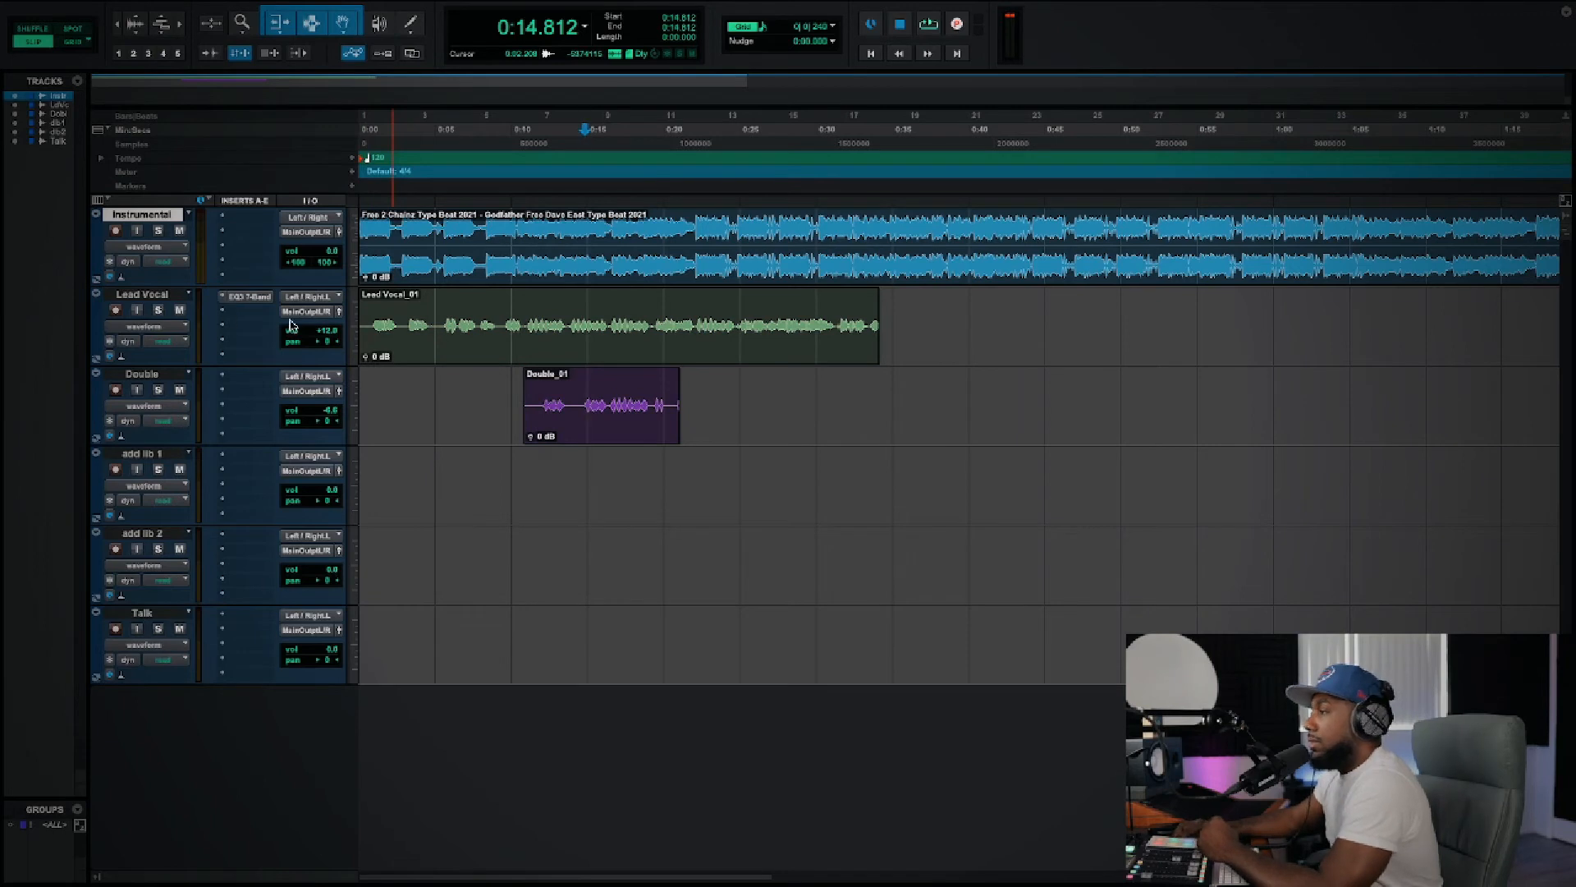
left_click(223, 316)
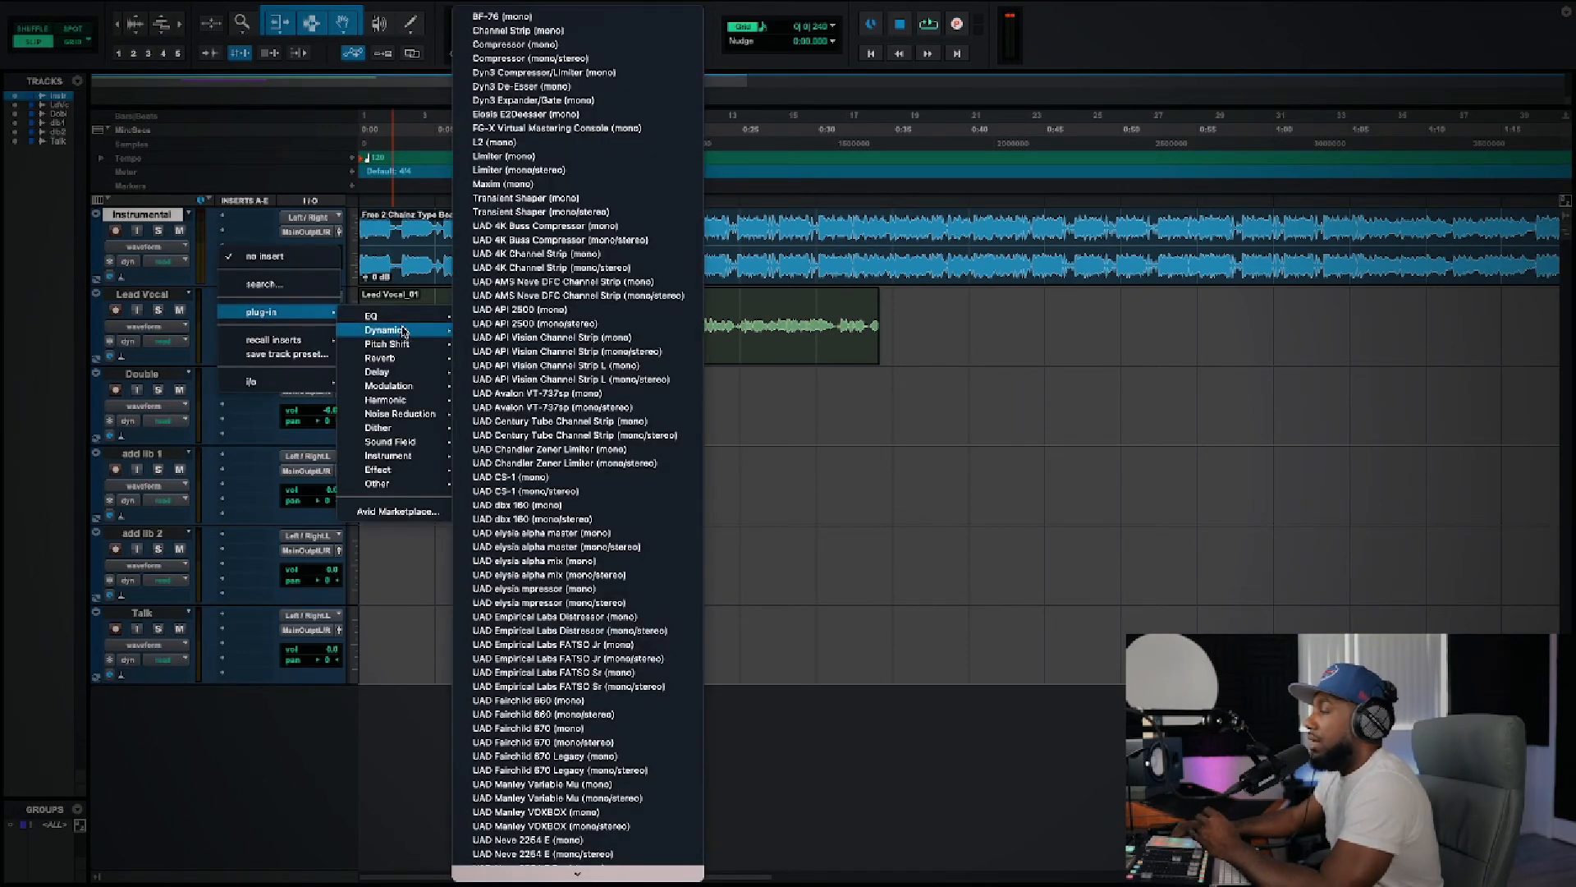
left_click(840, 400)
left_click(235, 315)
mouse_move(284, 312)
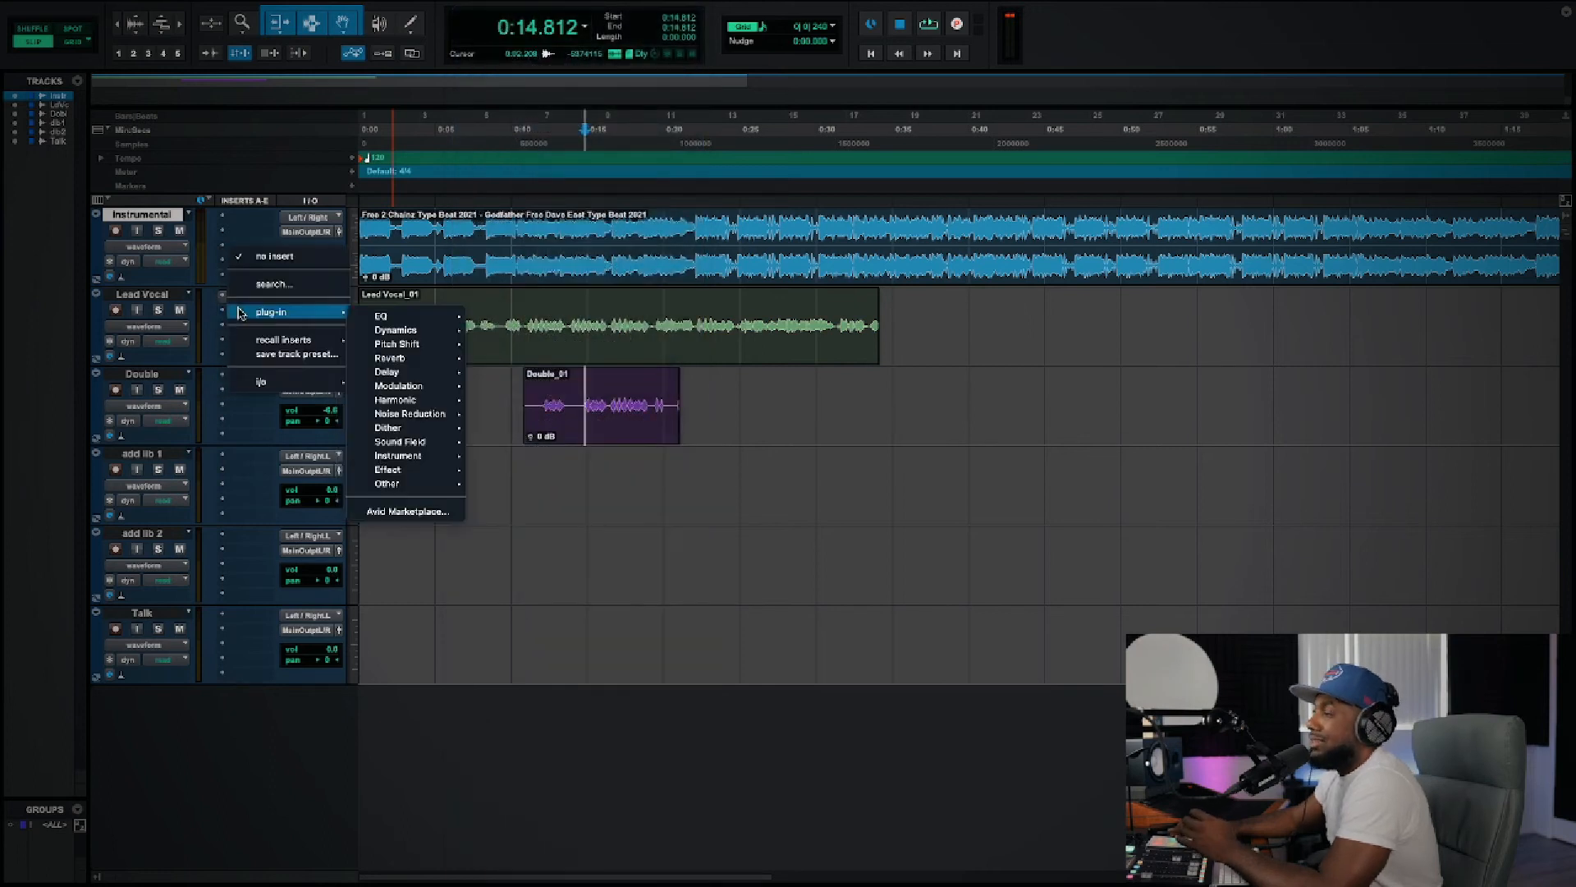
mouse_move(393, 331)
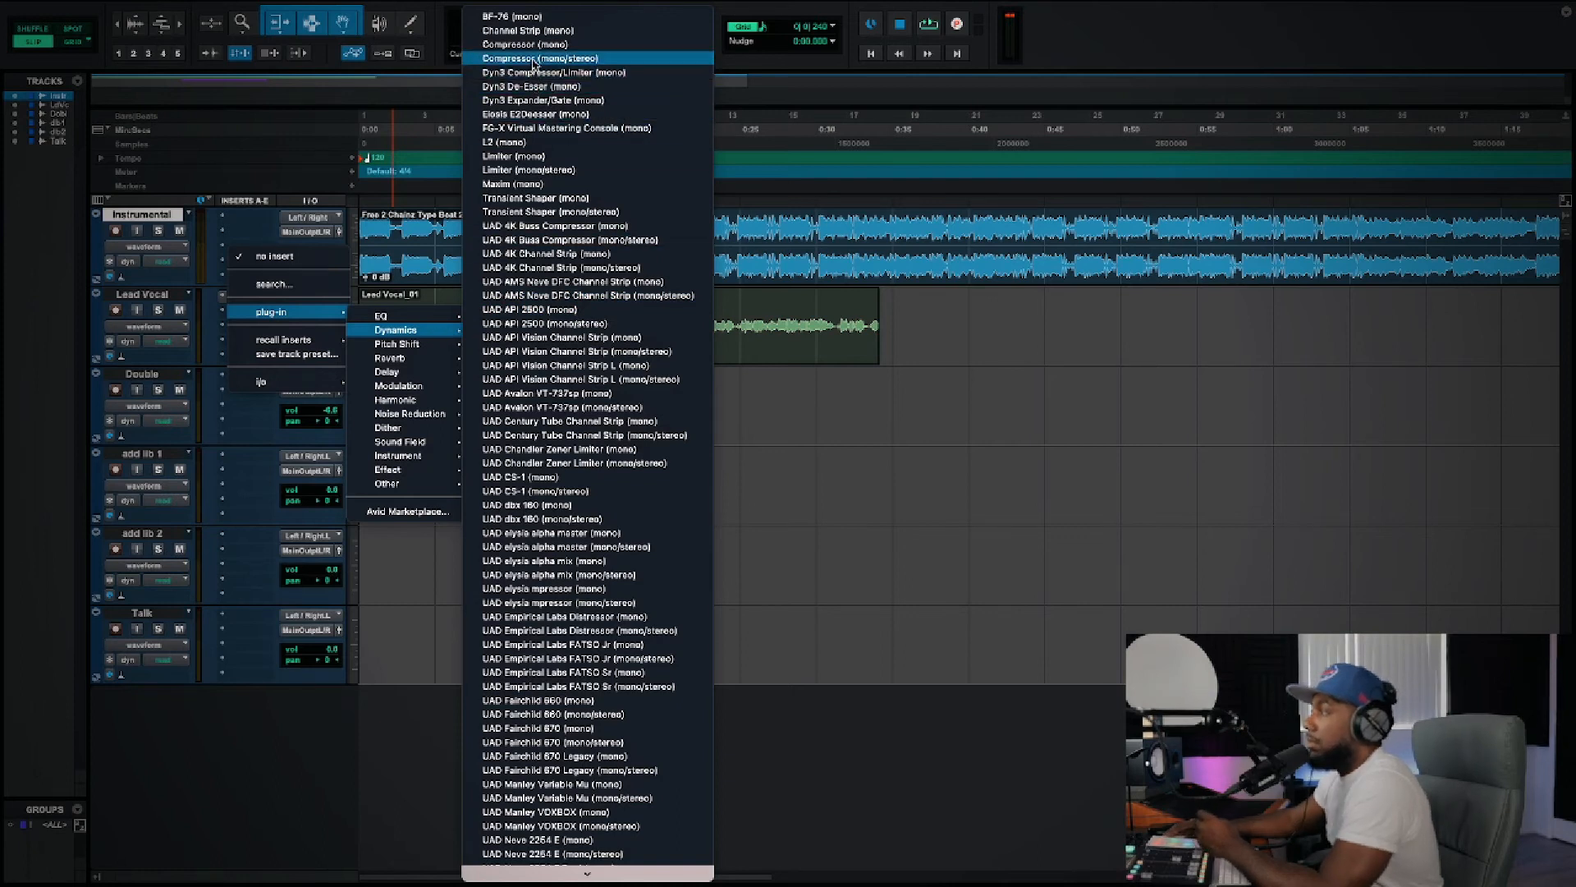
left_click(734, 225)
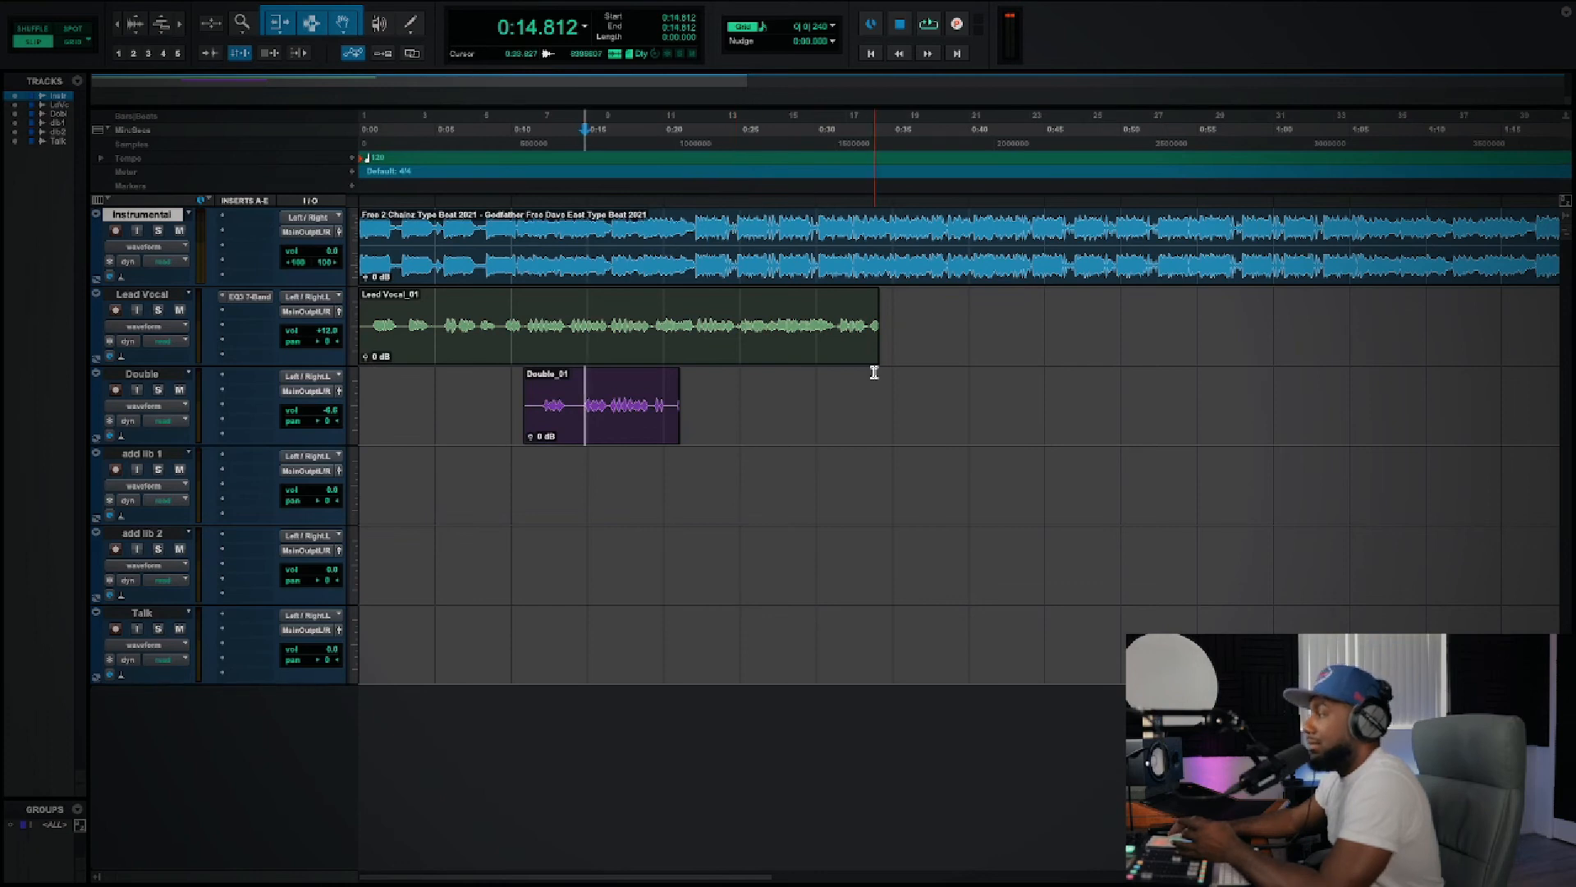
Step: Add Dyn3 Compressor/Limiter (mono) to Lead Vocal's second insert and load its Vocal Comp preset
left_click(225, 315)
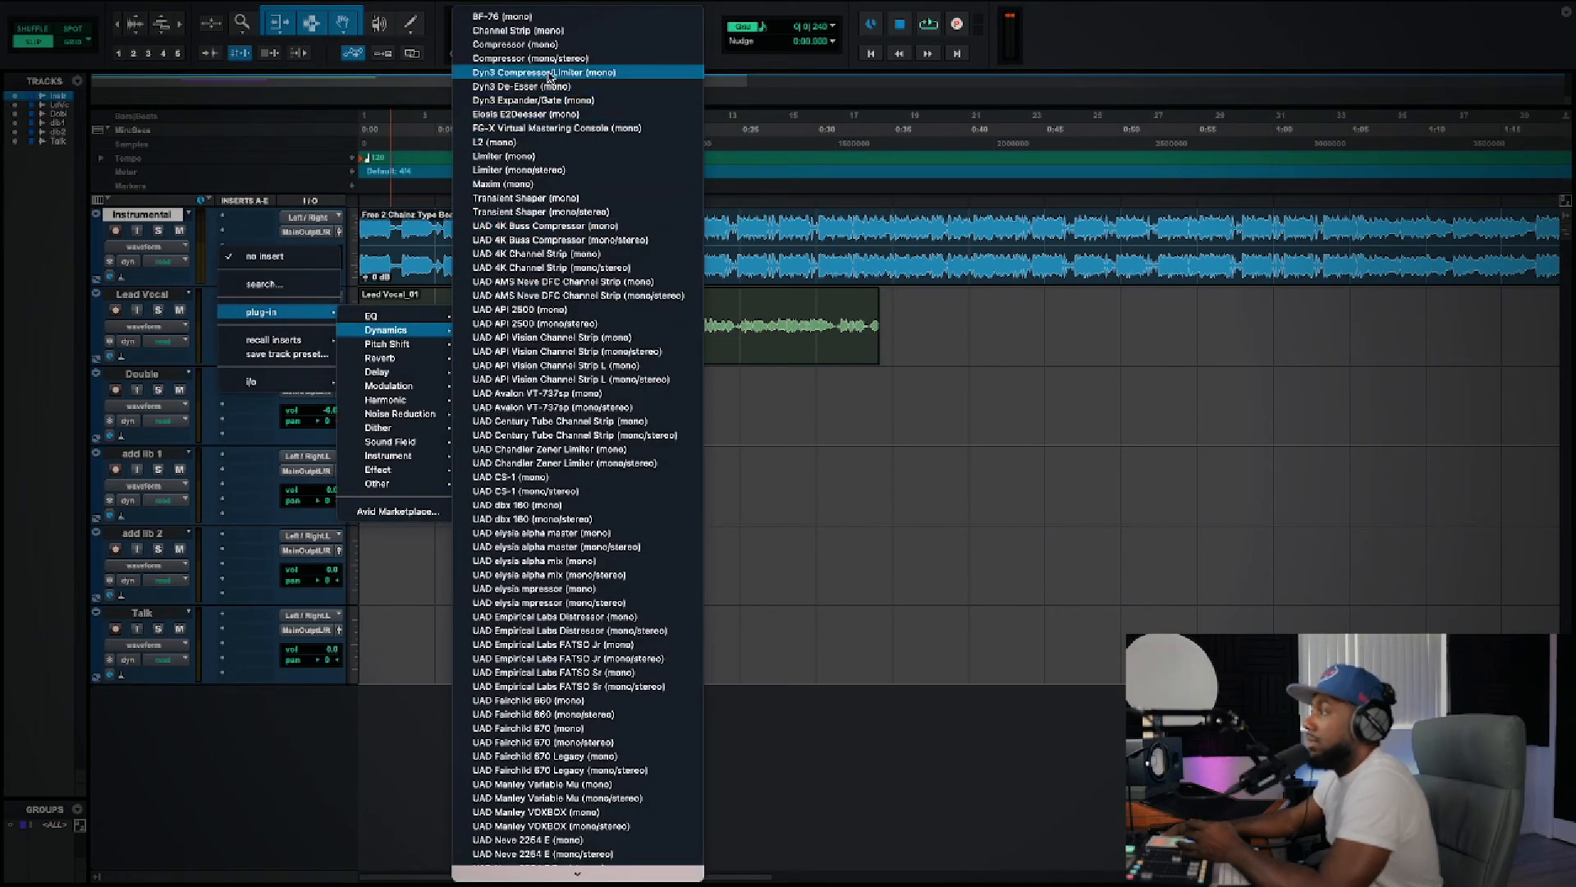
left_click(549, 76)
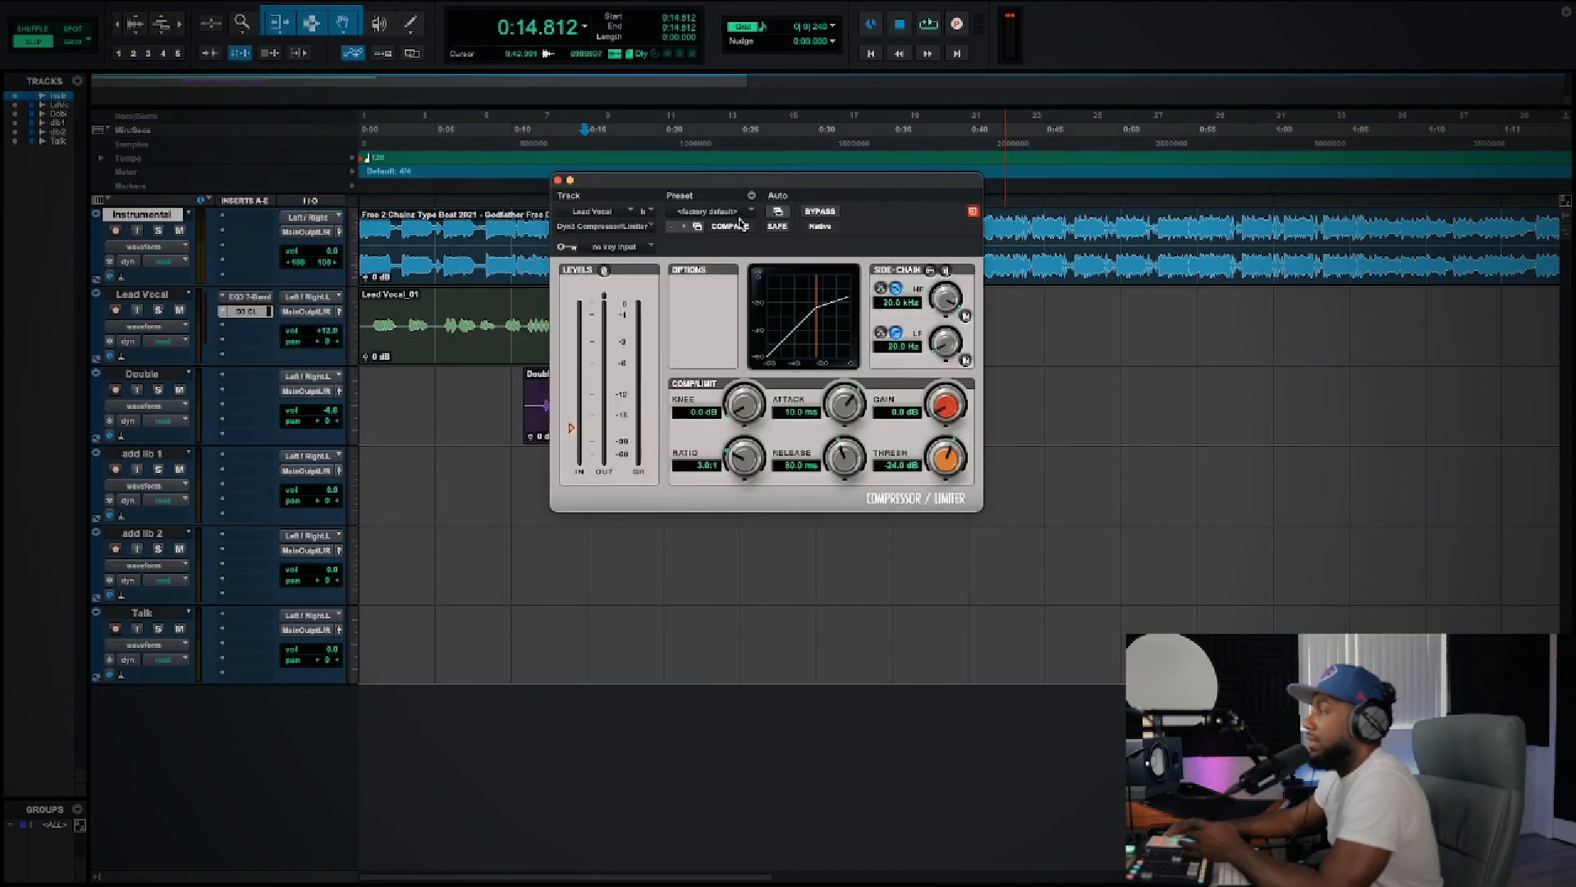
left_click(706, 212)
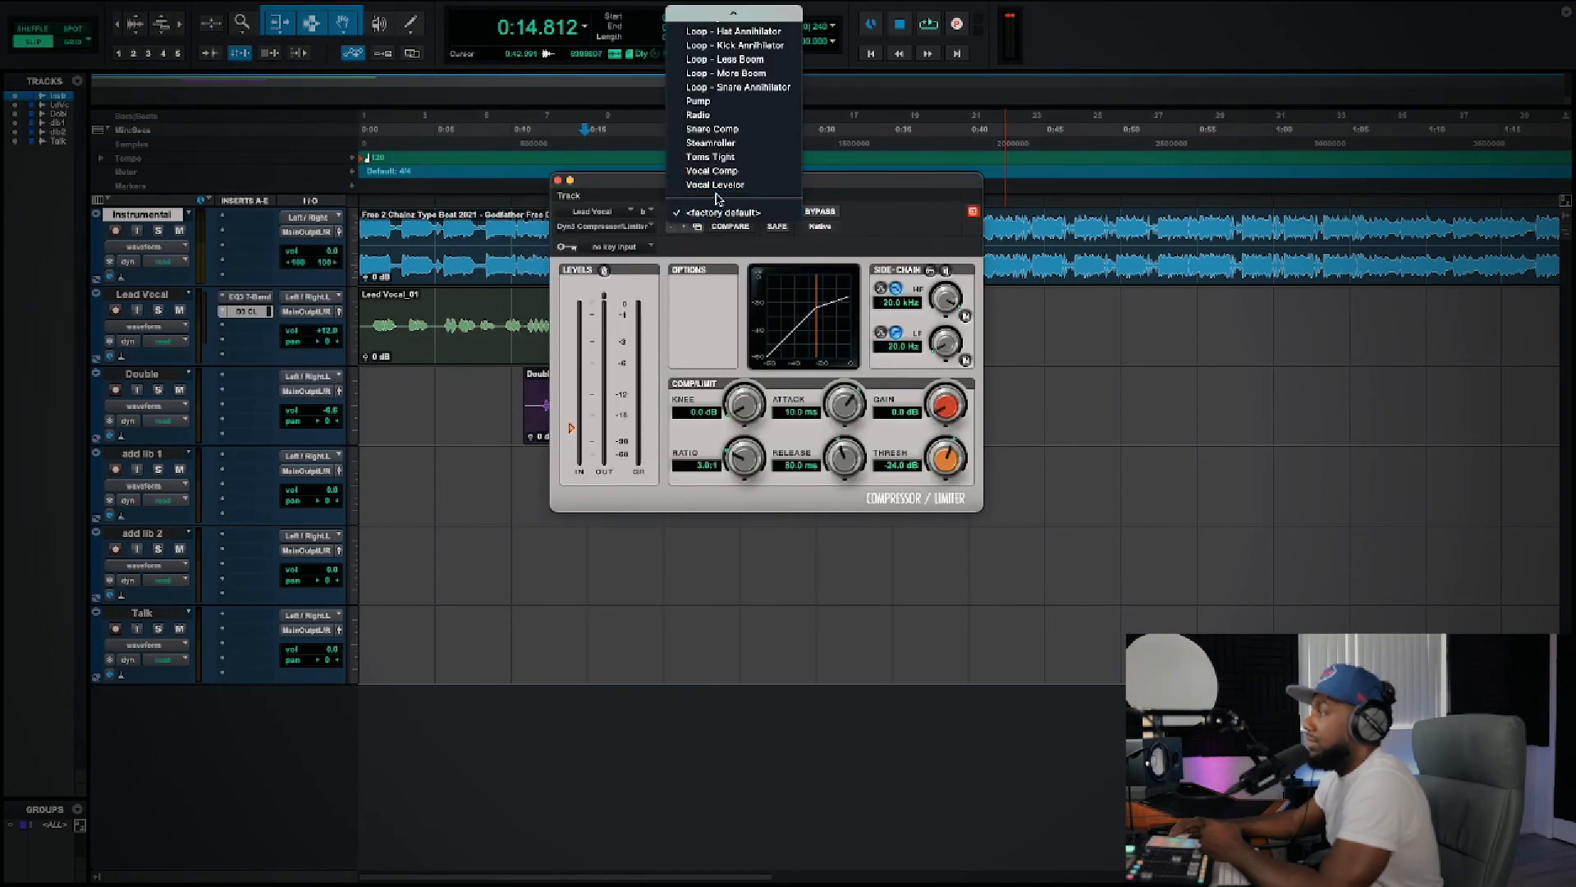
scroll(711, 141, "up", 3)
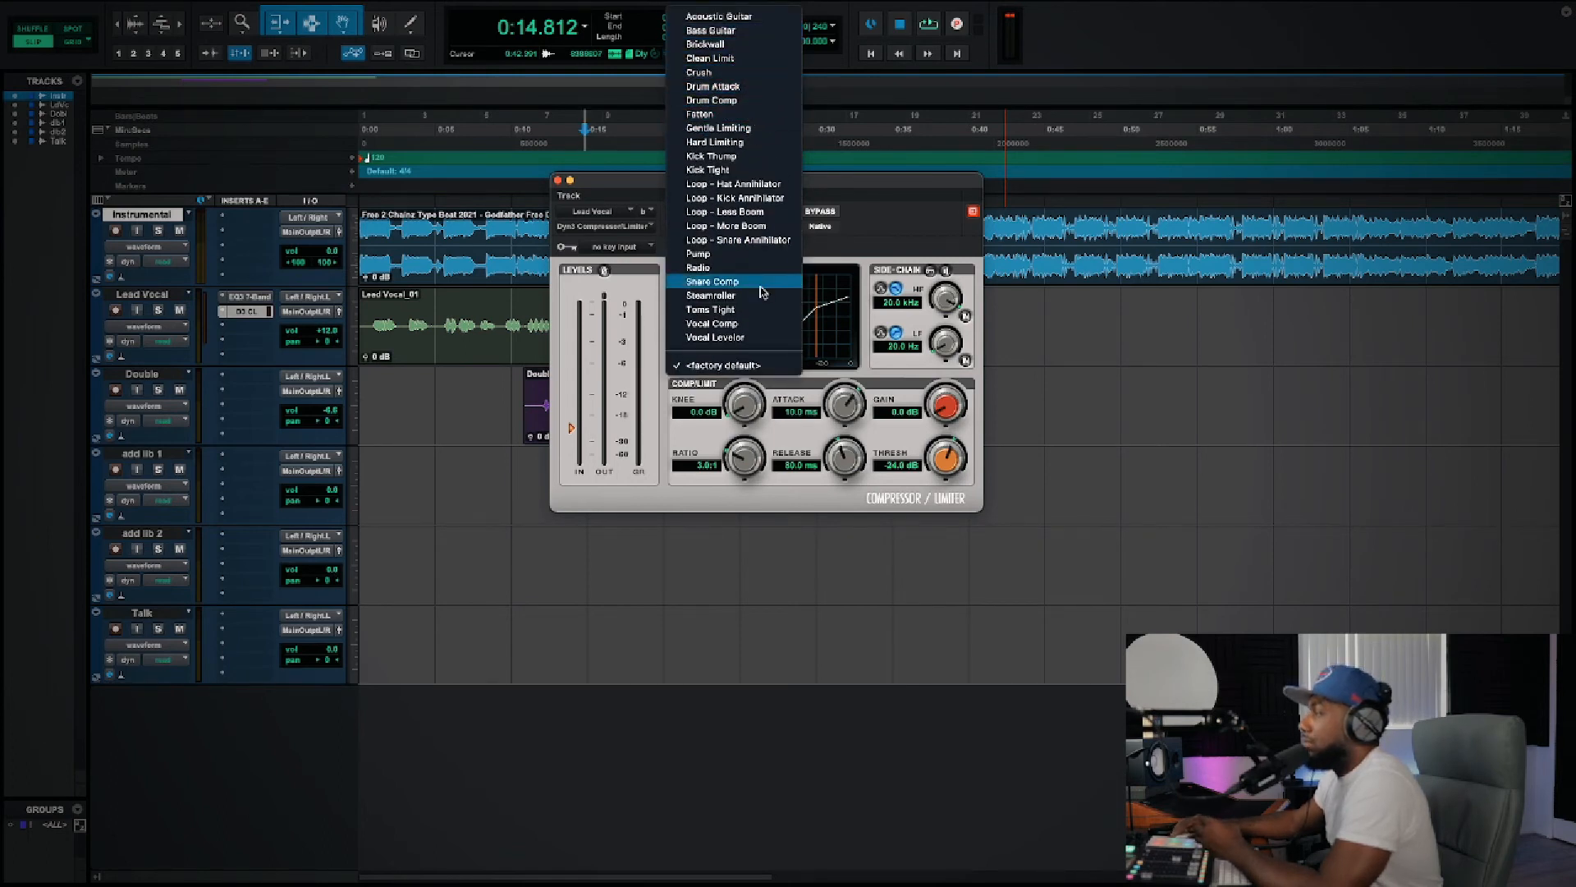
left_click(763, 326)
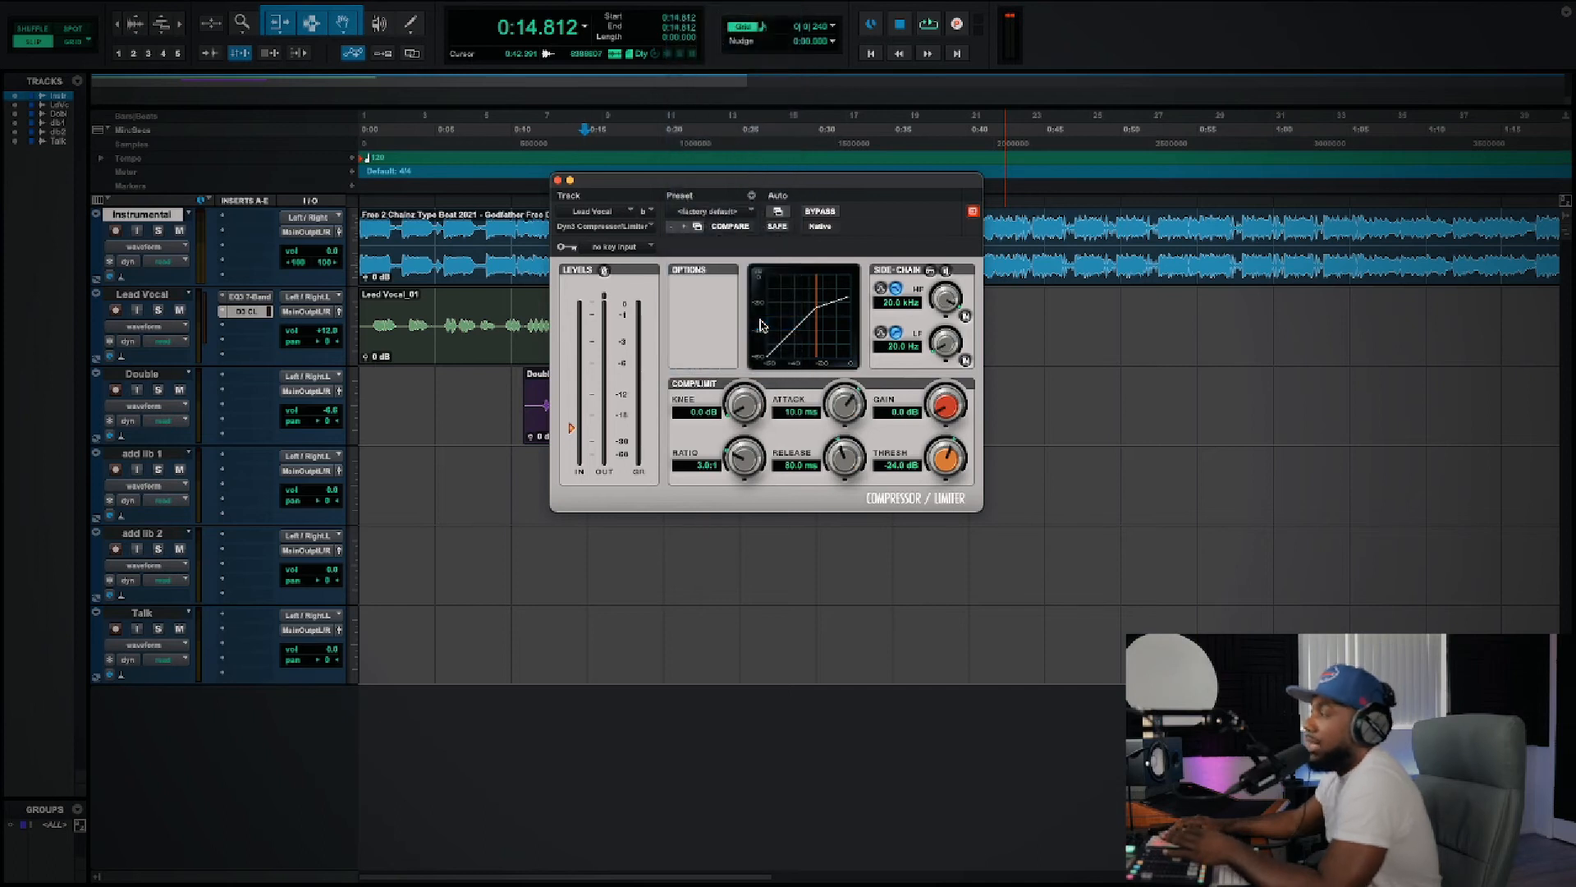
Step: Move the compressor window clear of the vocal clips and play back briefly from about 0:14.0
left_click_drag(662, 172, 862, 174)
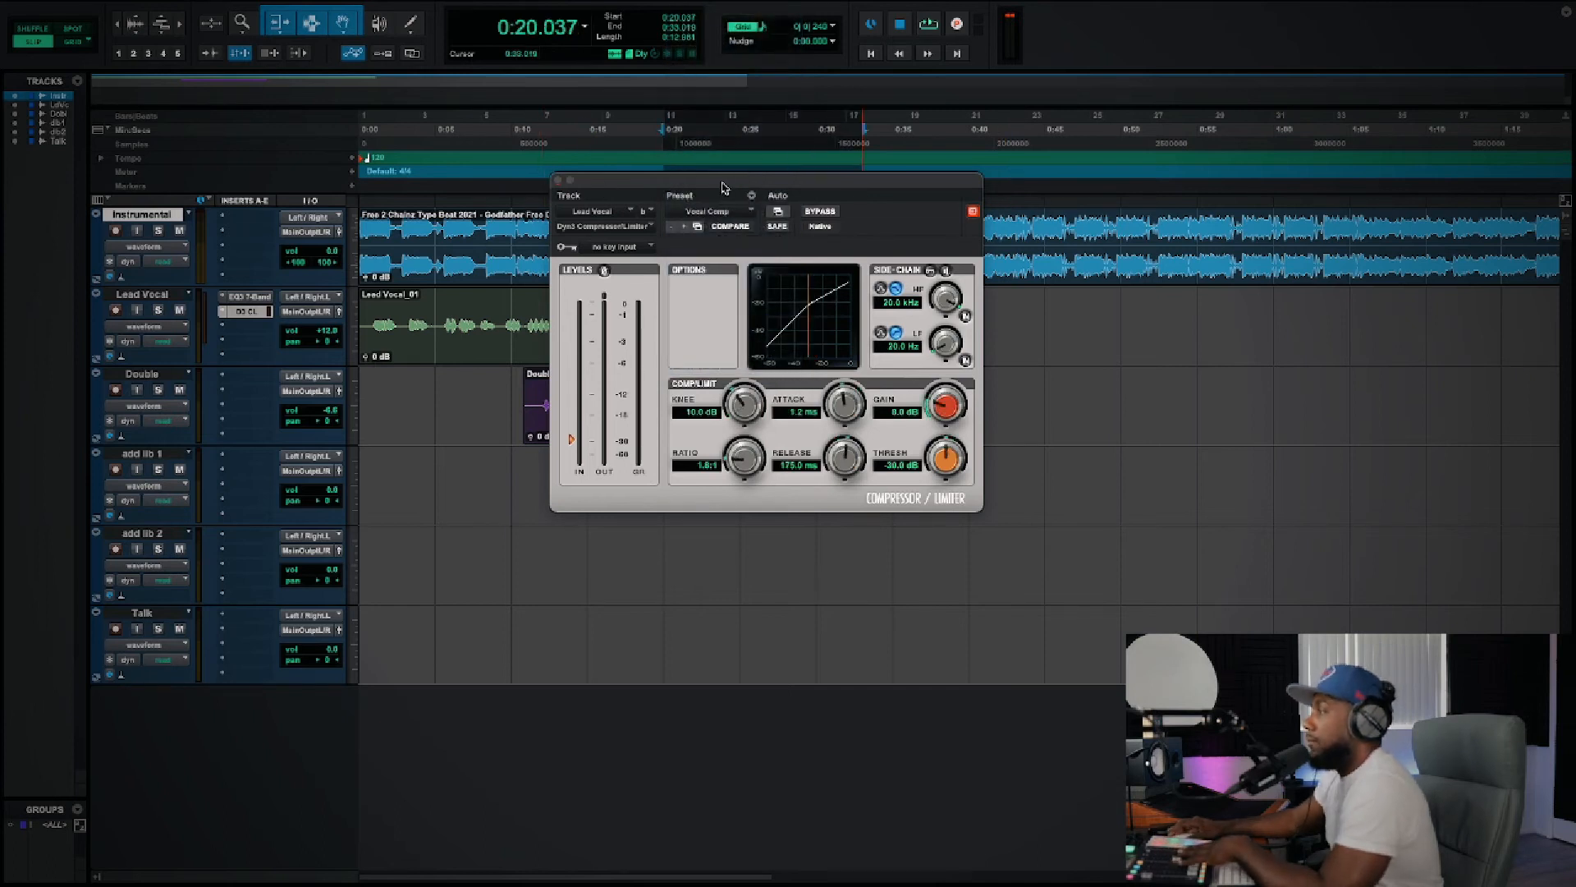
left_click_drag(726, 179, 1053, 190)
left_click(572, 476)
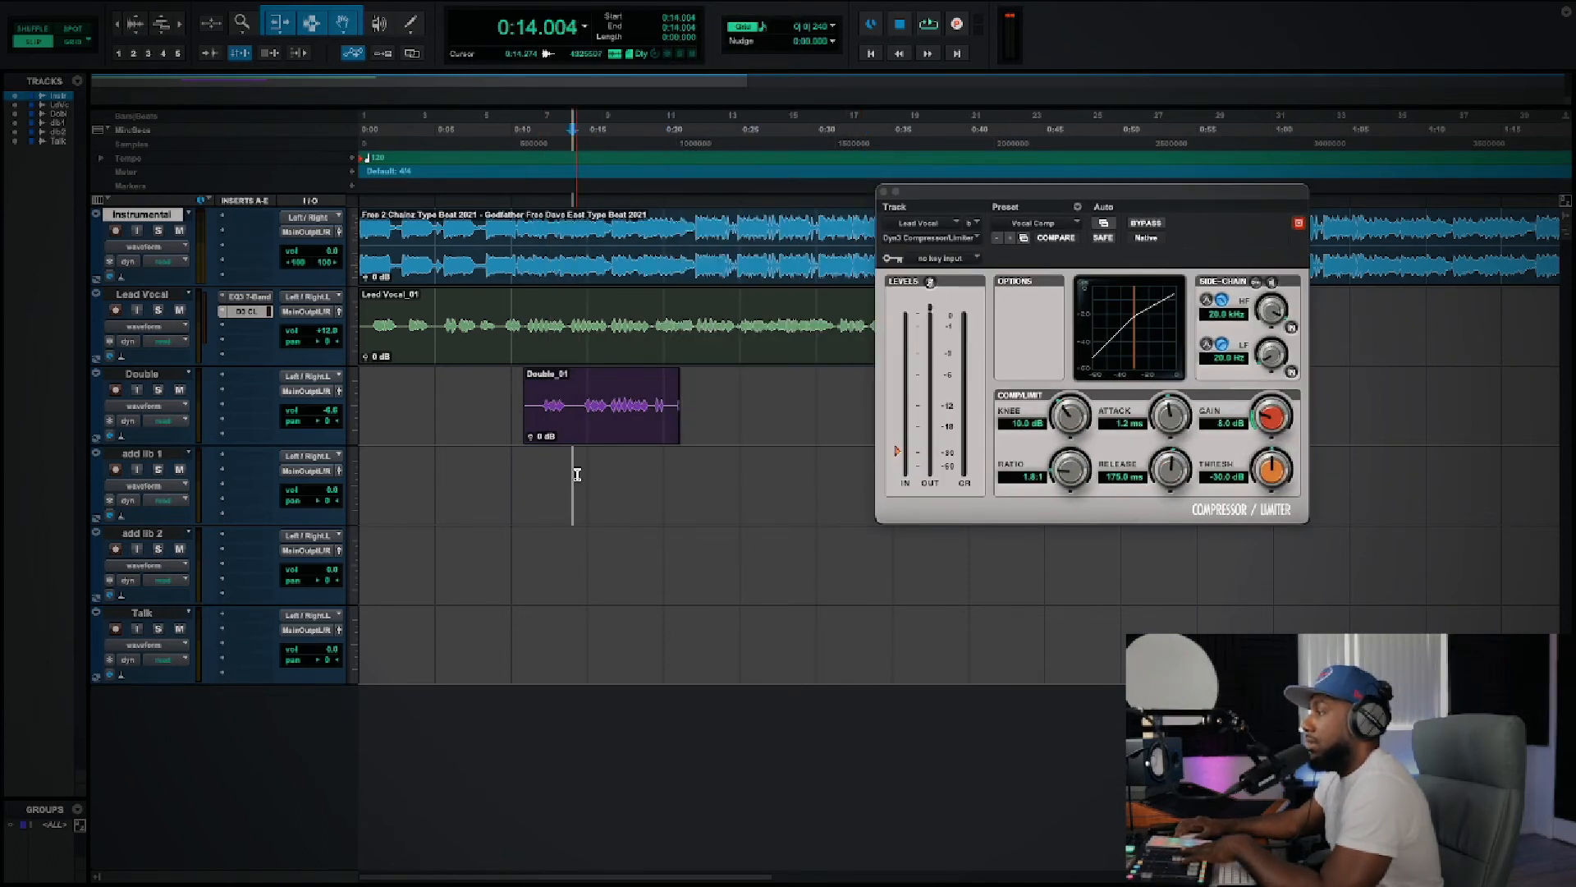
key("space")
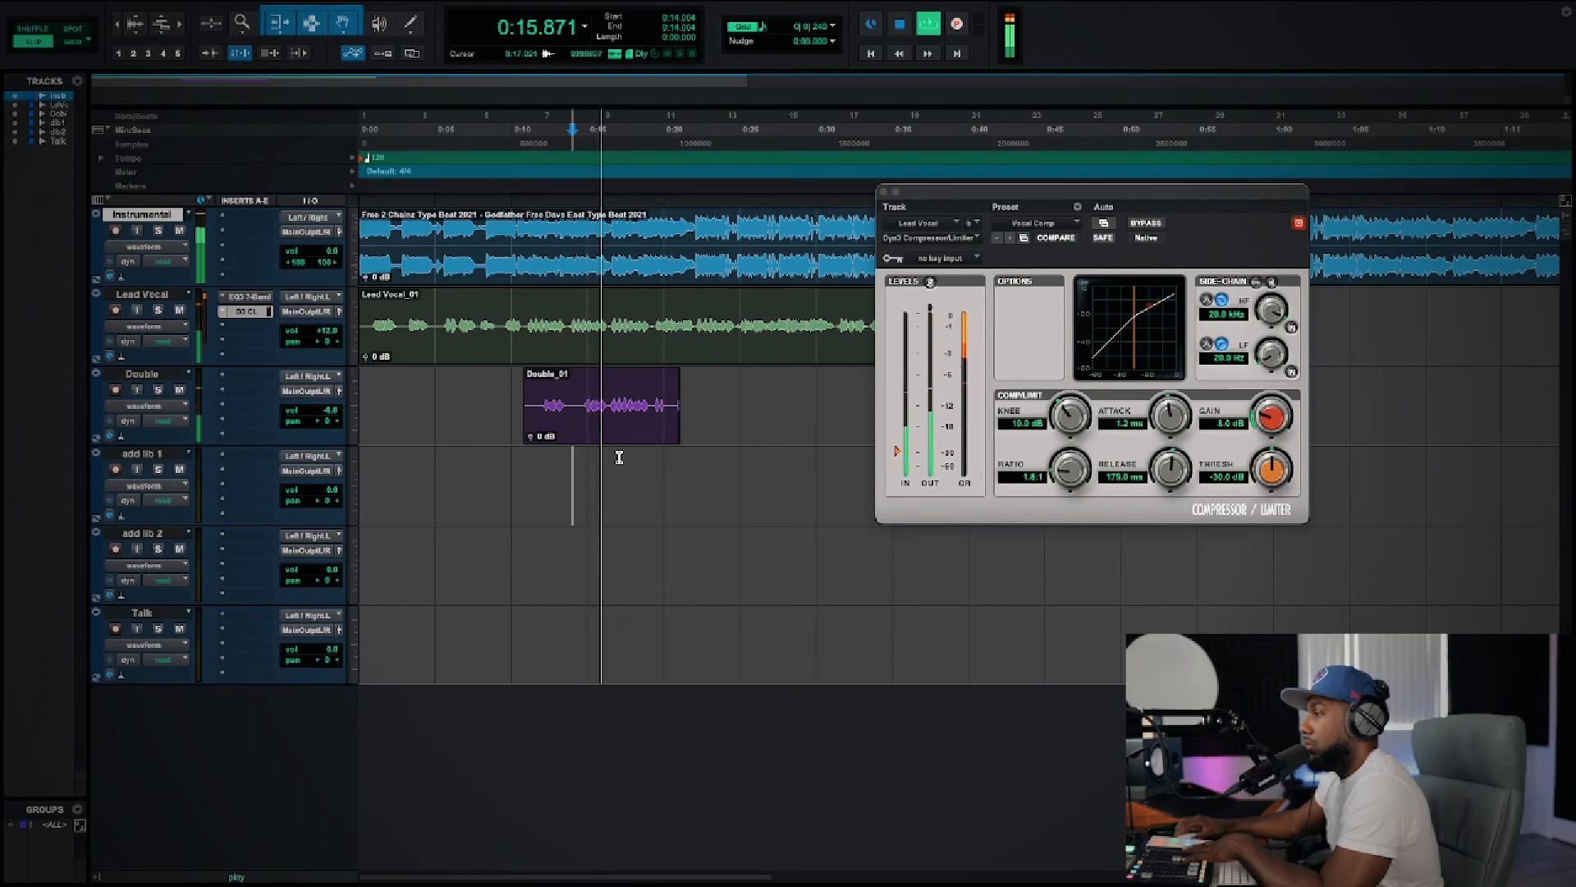
key("space")
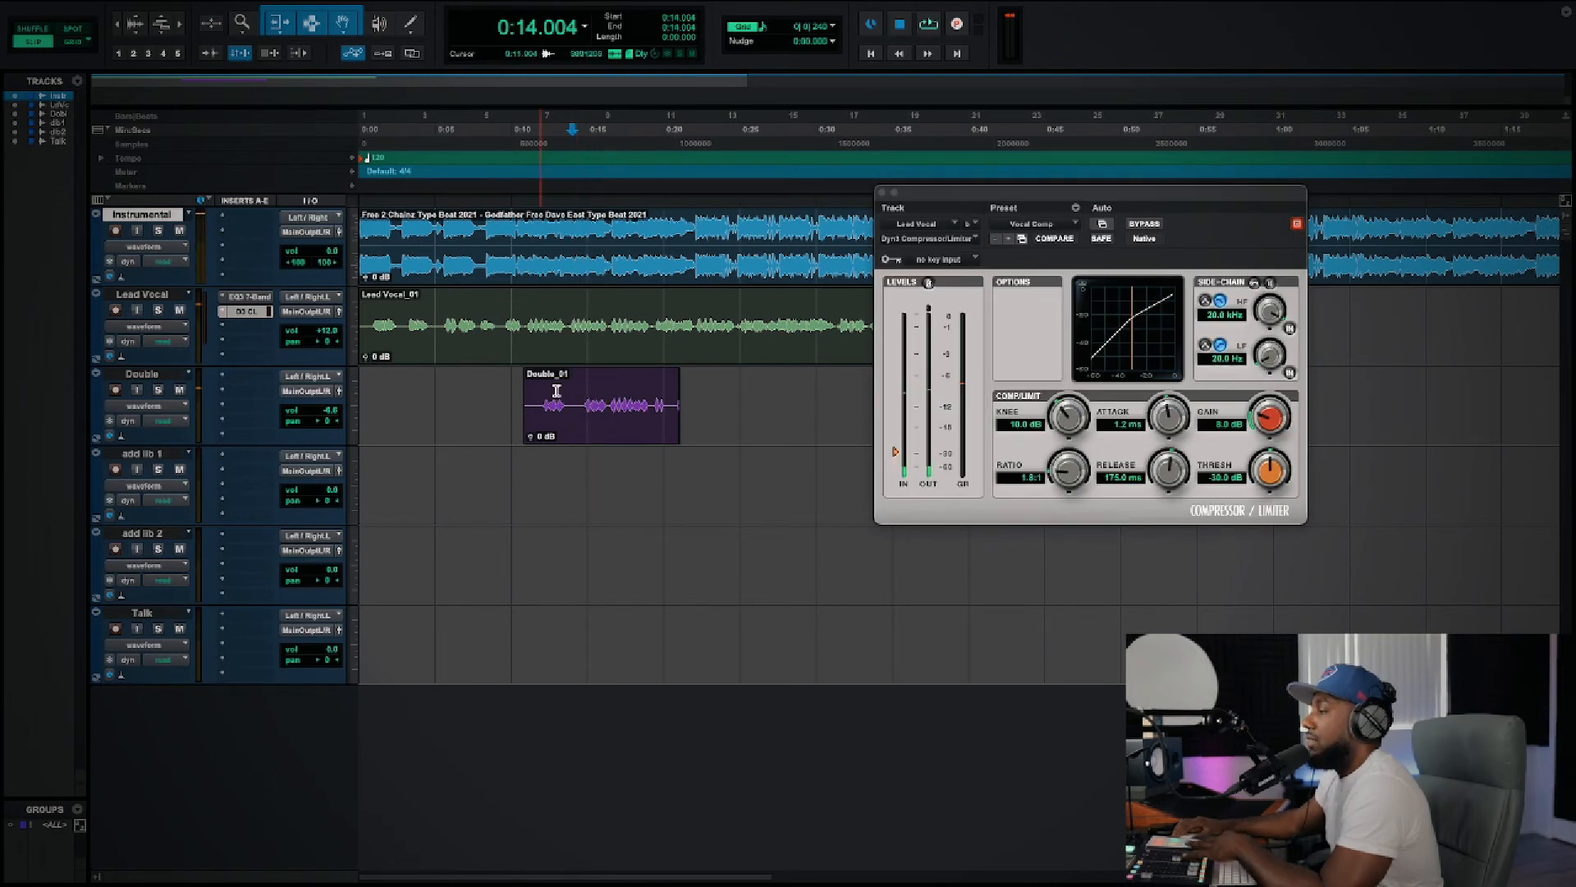
Step: Play back from about 0:10.8 while raising the Lead Vocal compressor's threshold to about -17 dB
key("space")
left_click(523, 359)
mouse_move(989, 194)
left_mouse_down()
mouse_move(993, 212)
mouse_move(933, 204)
mouse_move(1025, 211)
mouse_move(997, 190)
left_mouse_up()
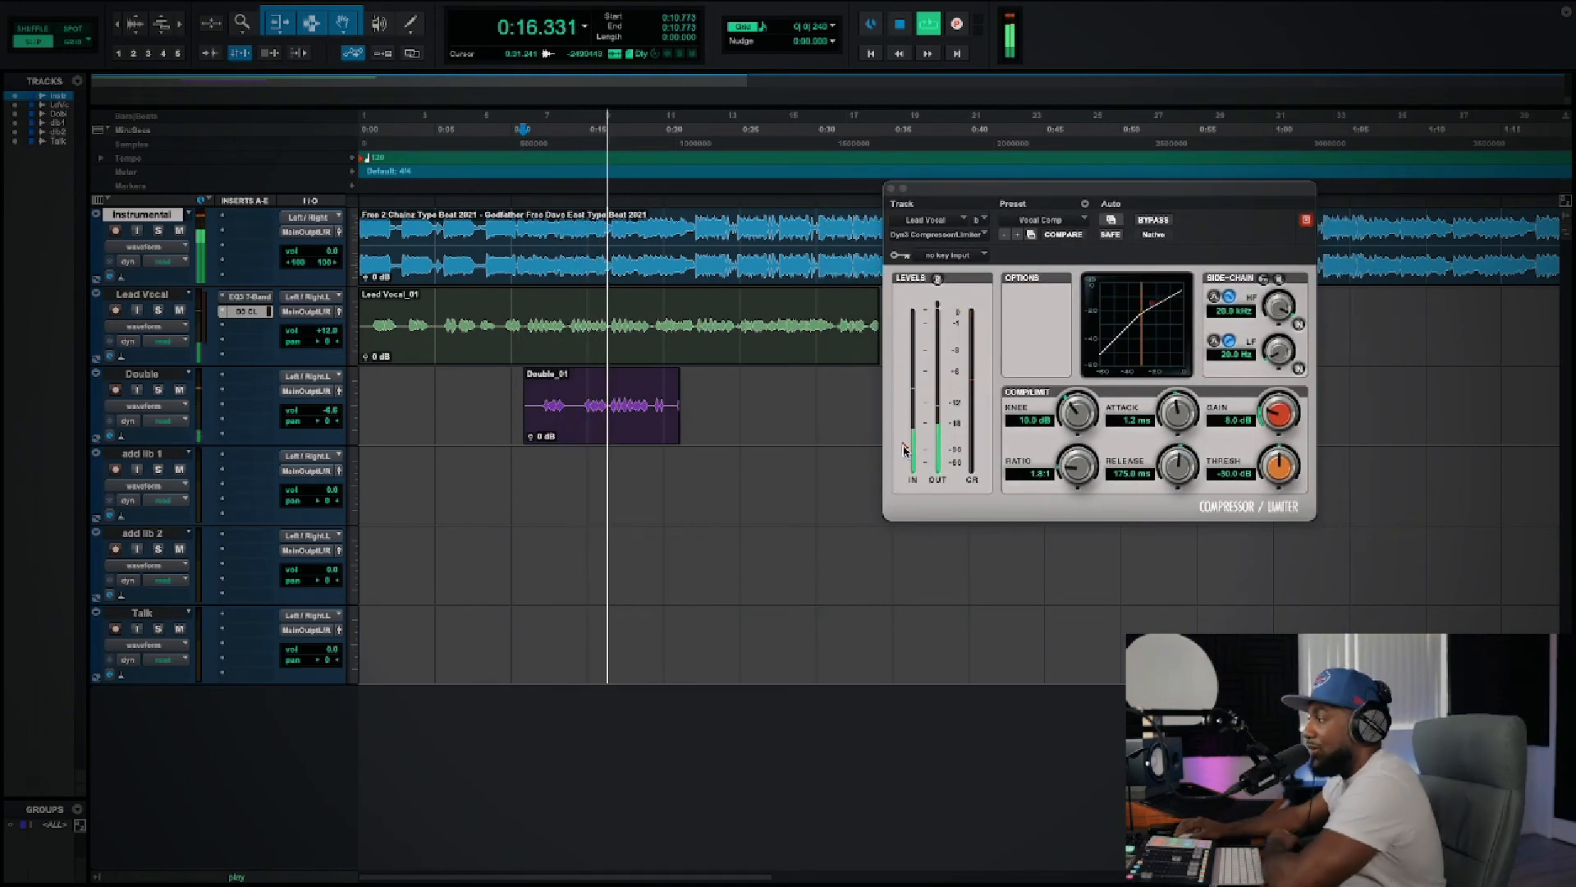
left_click_drag(903, 451, 904, 420)
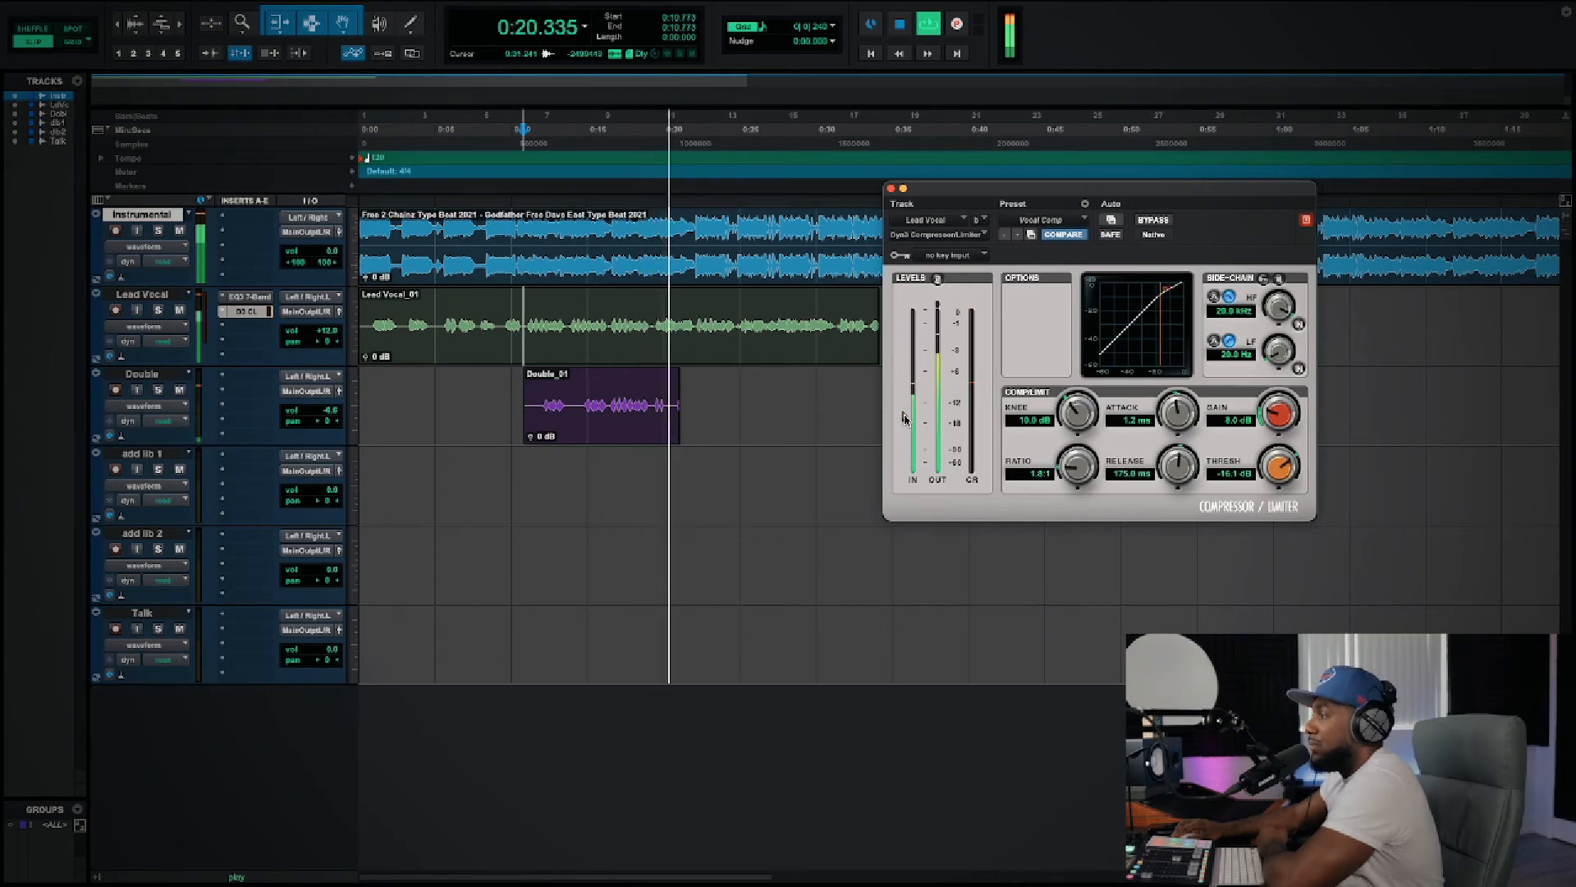
key("space")
Step: Lower Lead Vocal's volume by a few decibels, check it in playback, and close the compressor window
left_click_drag(330, 410, 331, 337)
left_click_drag(913, 207, 1123, 276)
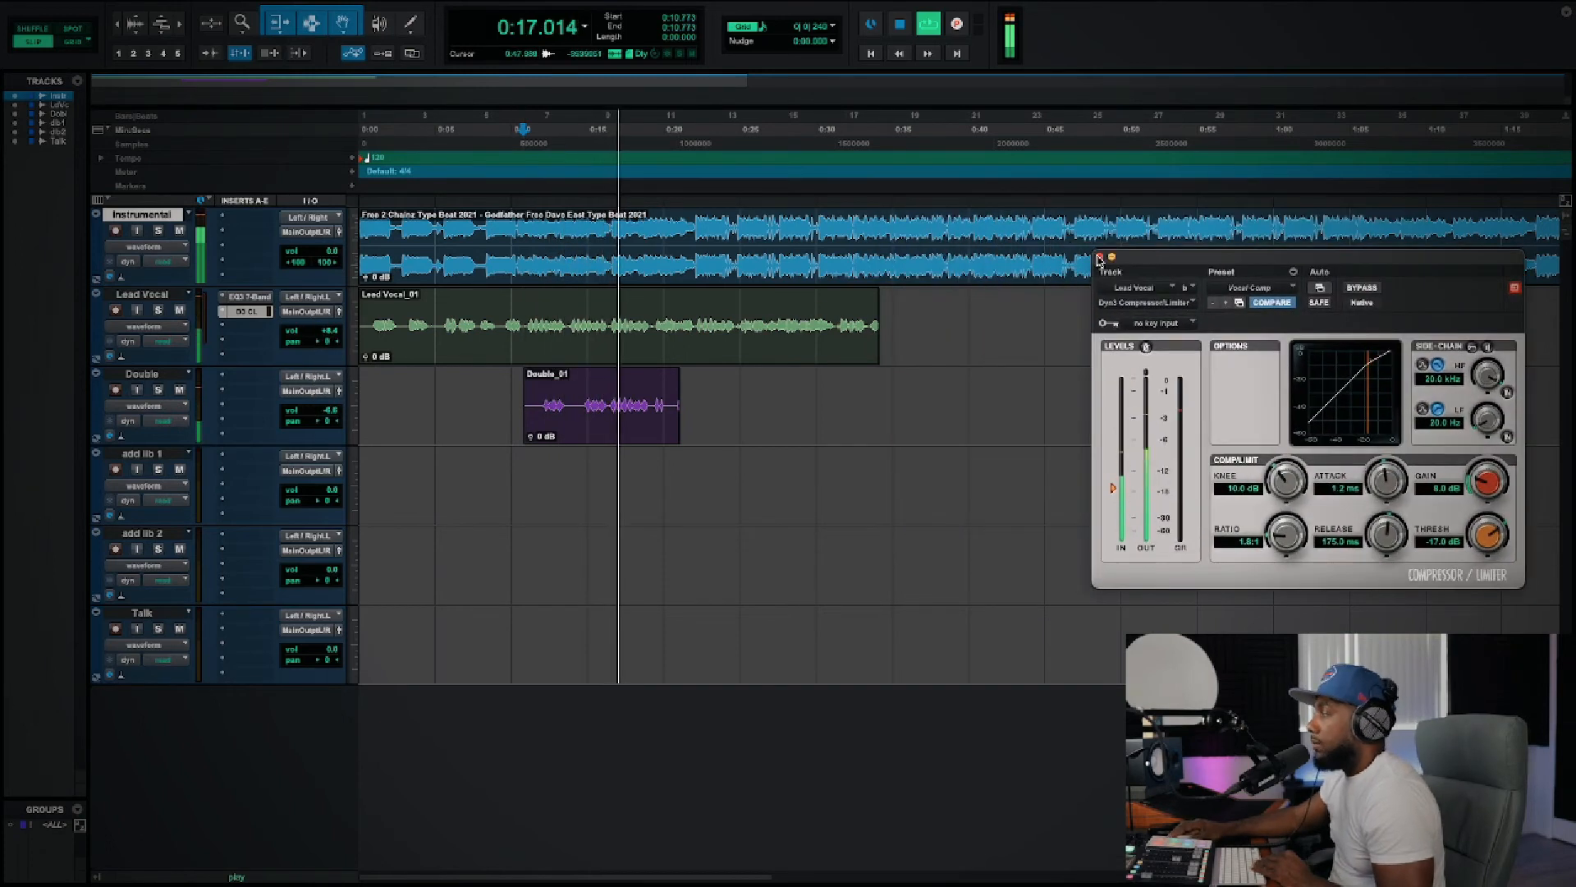
left_click(1101, 257)
key("space")
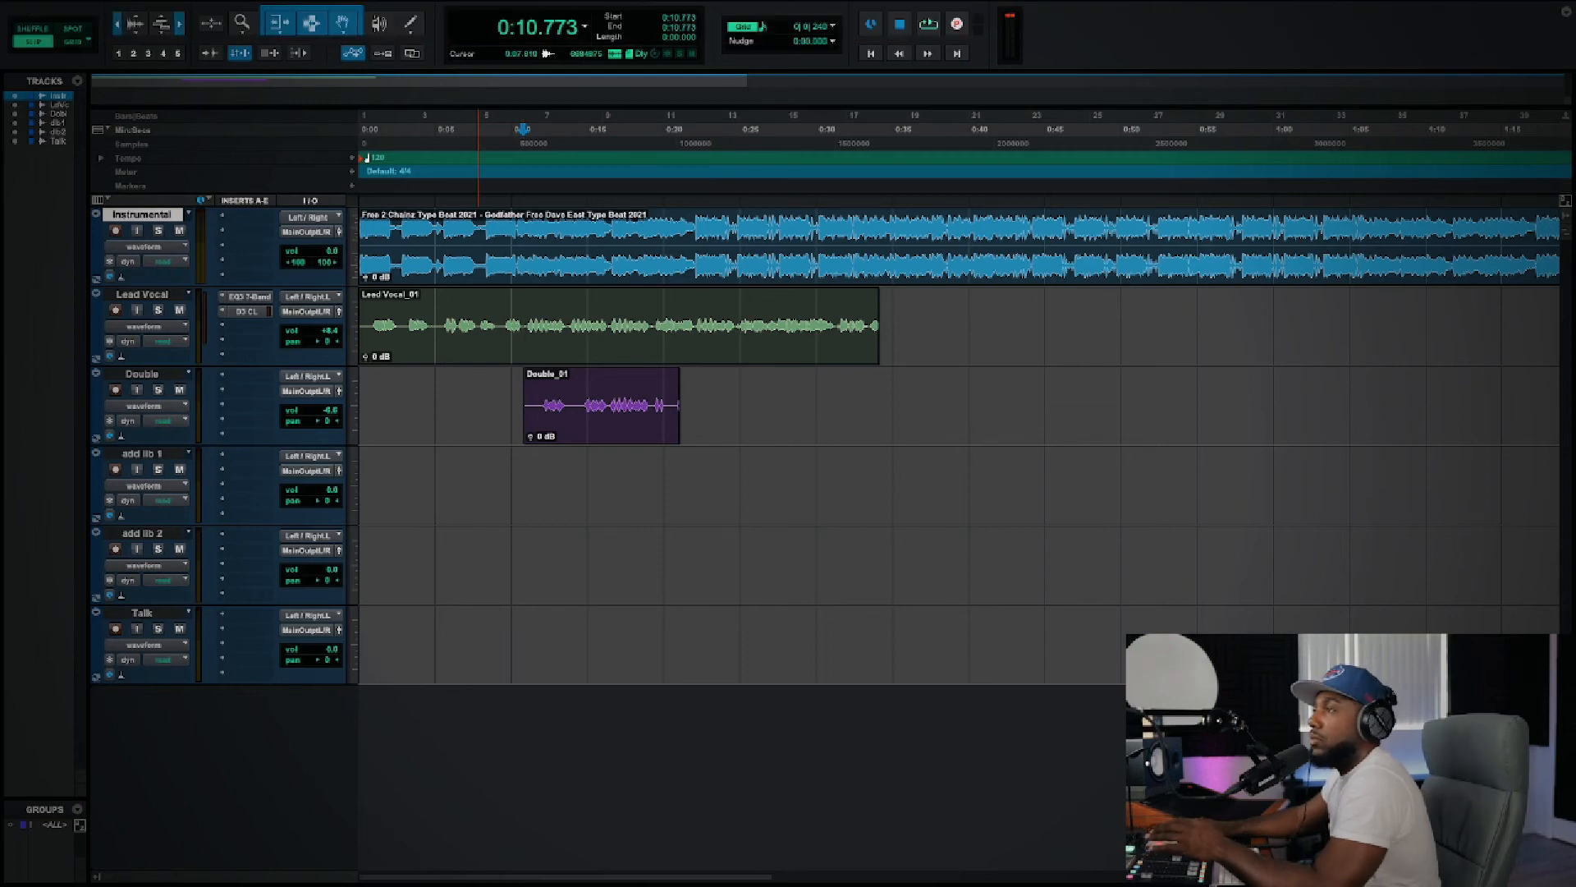
Step: Add the D-Verb (mono) reverb plug-in to Lead Vocal's third insert
left_click(118, 26)
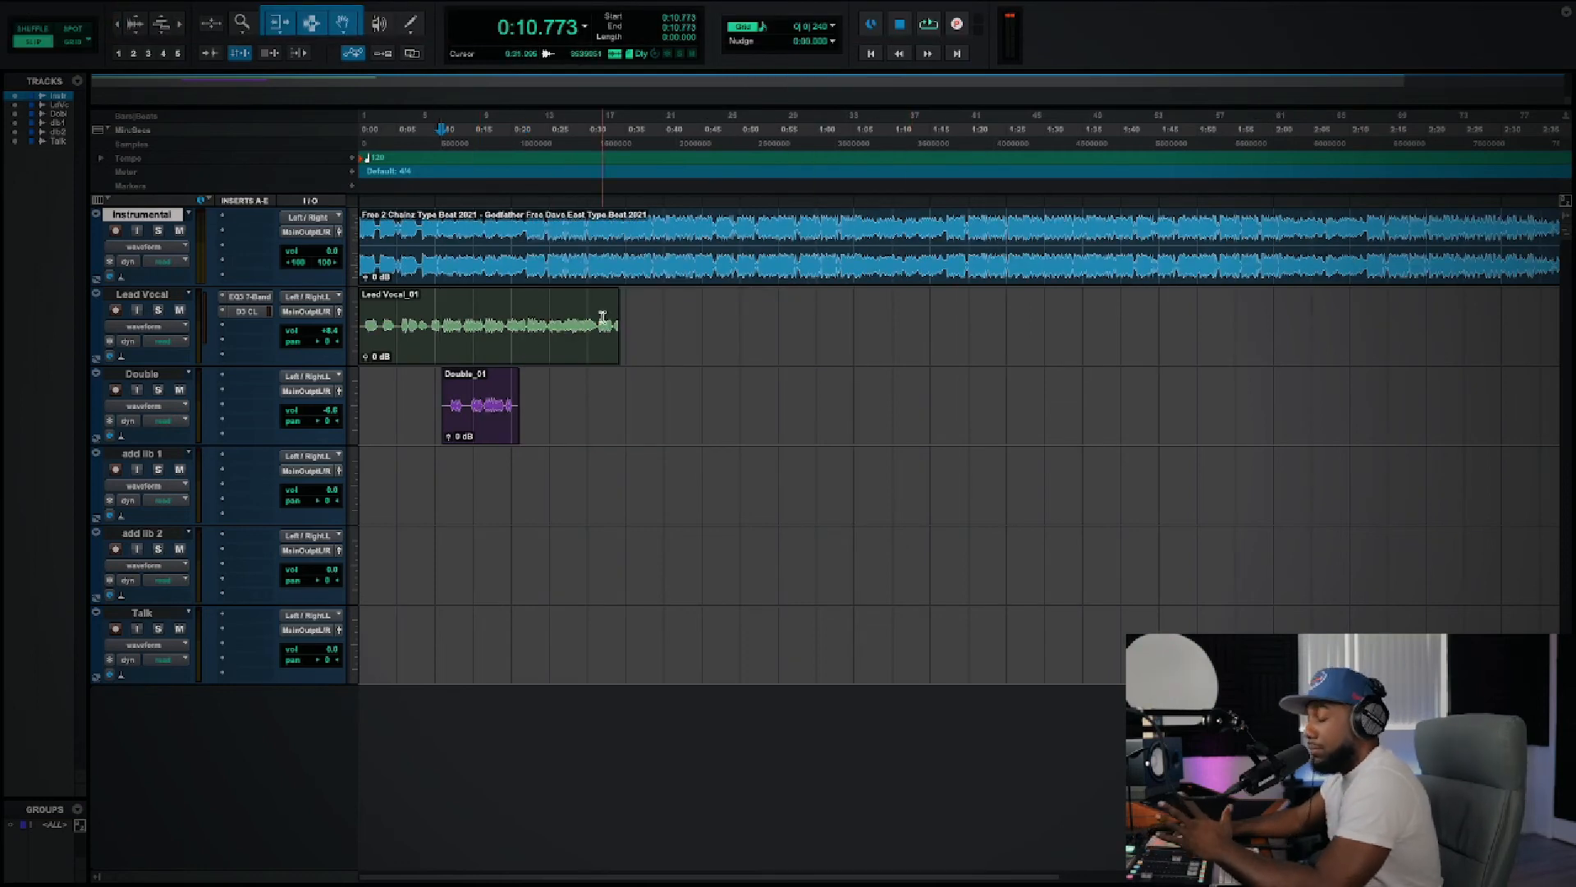
left_click(235, 330)
mouse_move(402, 345)
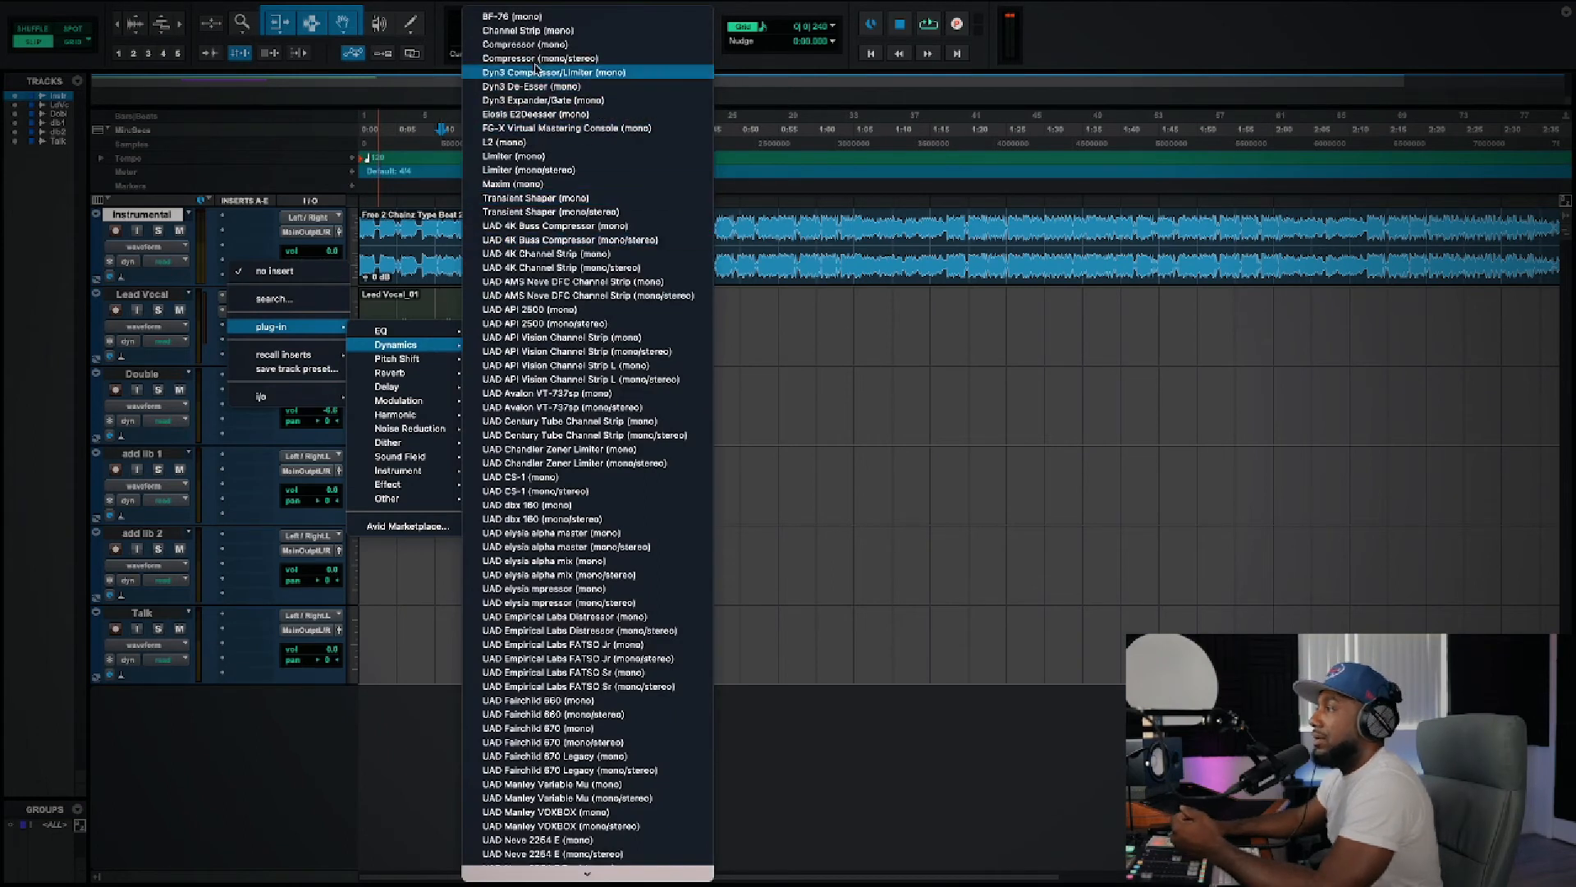
mouse_move(398, 376)
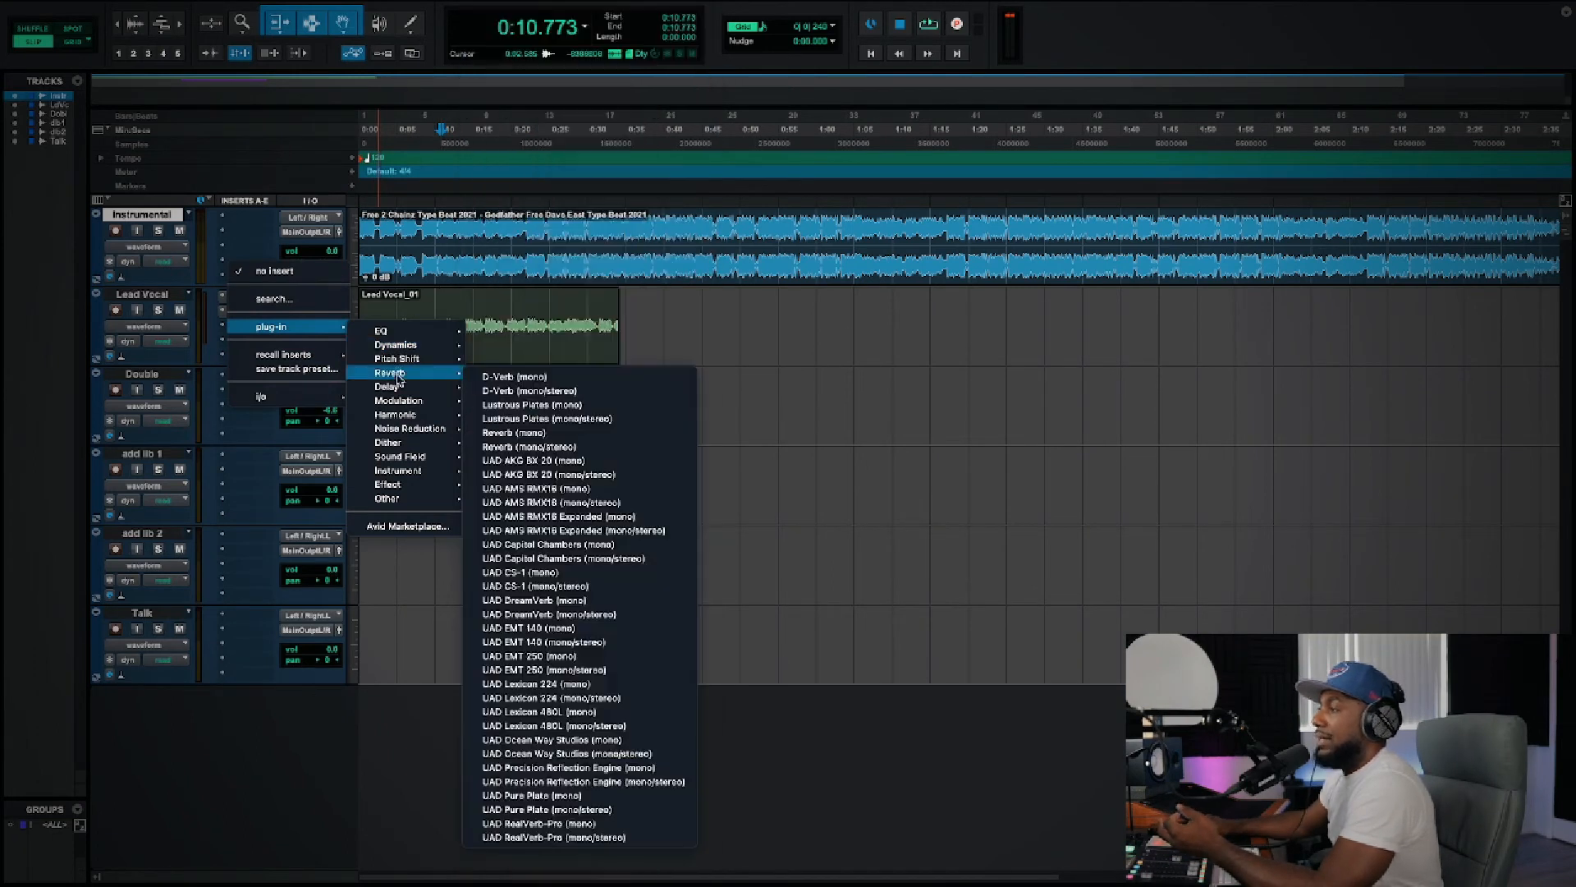
left_click(595, 377)
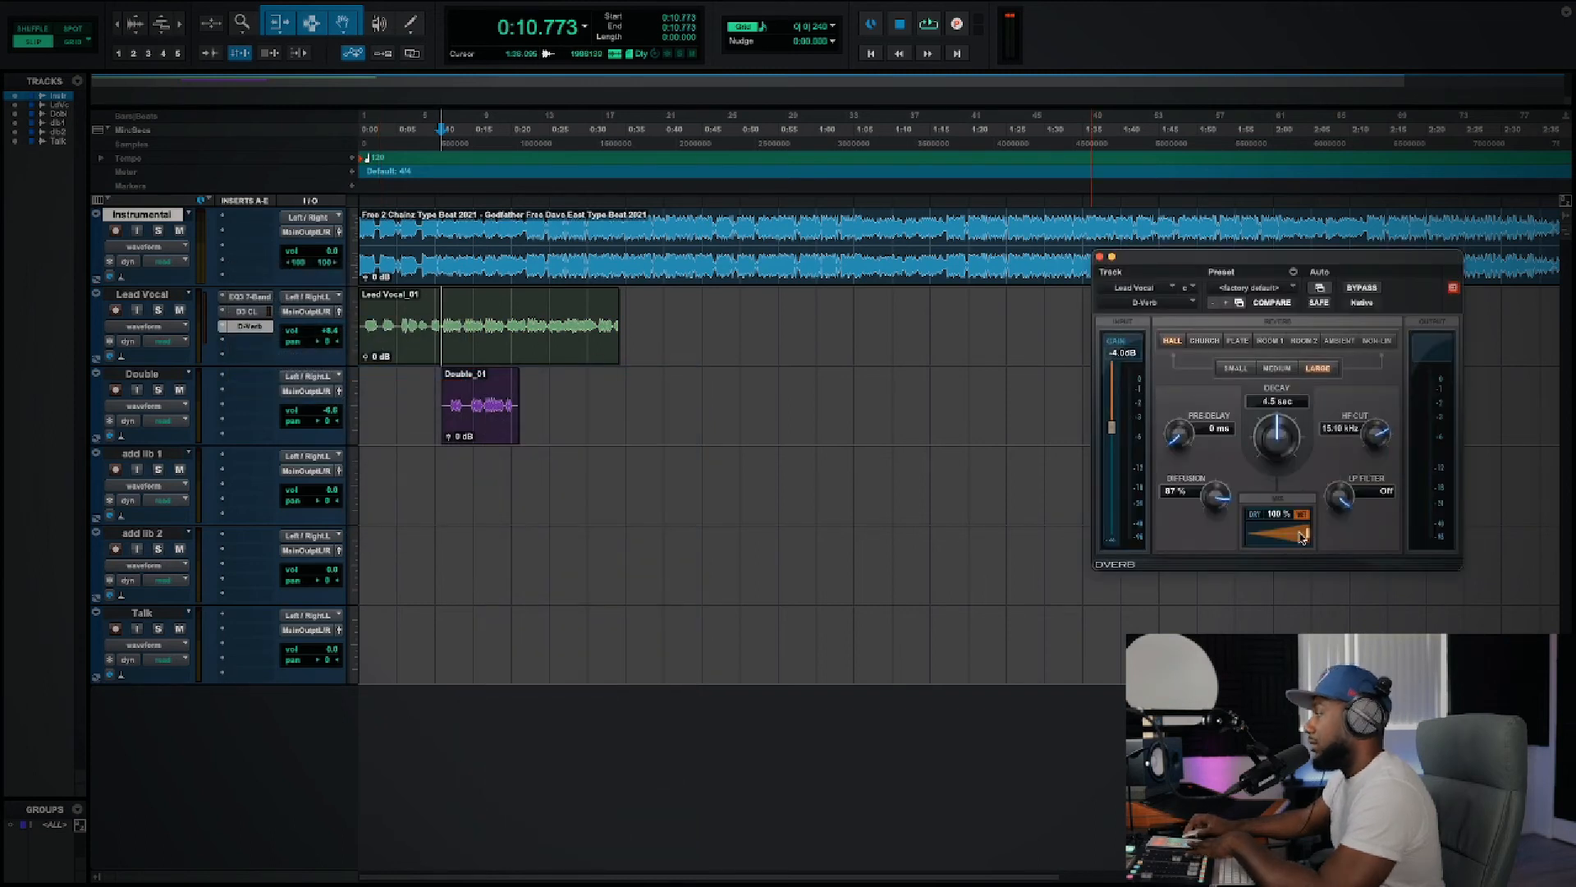
Step: Move the reverb window over the middle of the timeline and load the Vocal Plate preset
left_click_drag(1278, 257, 877, 185)
left_click(845, 216)
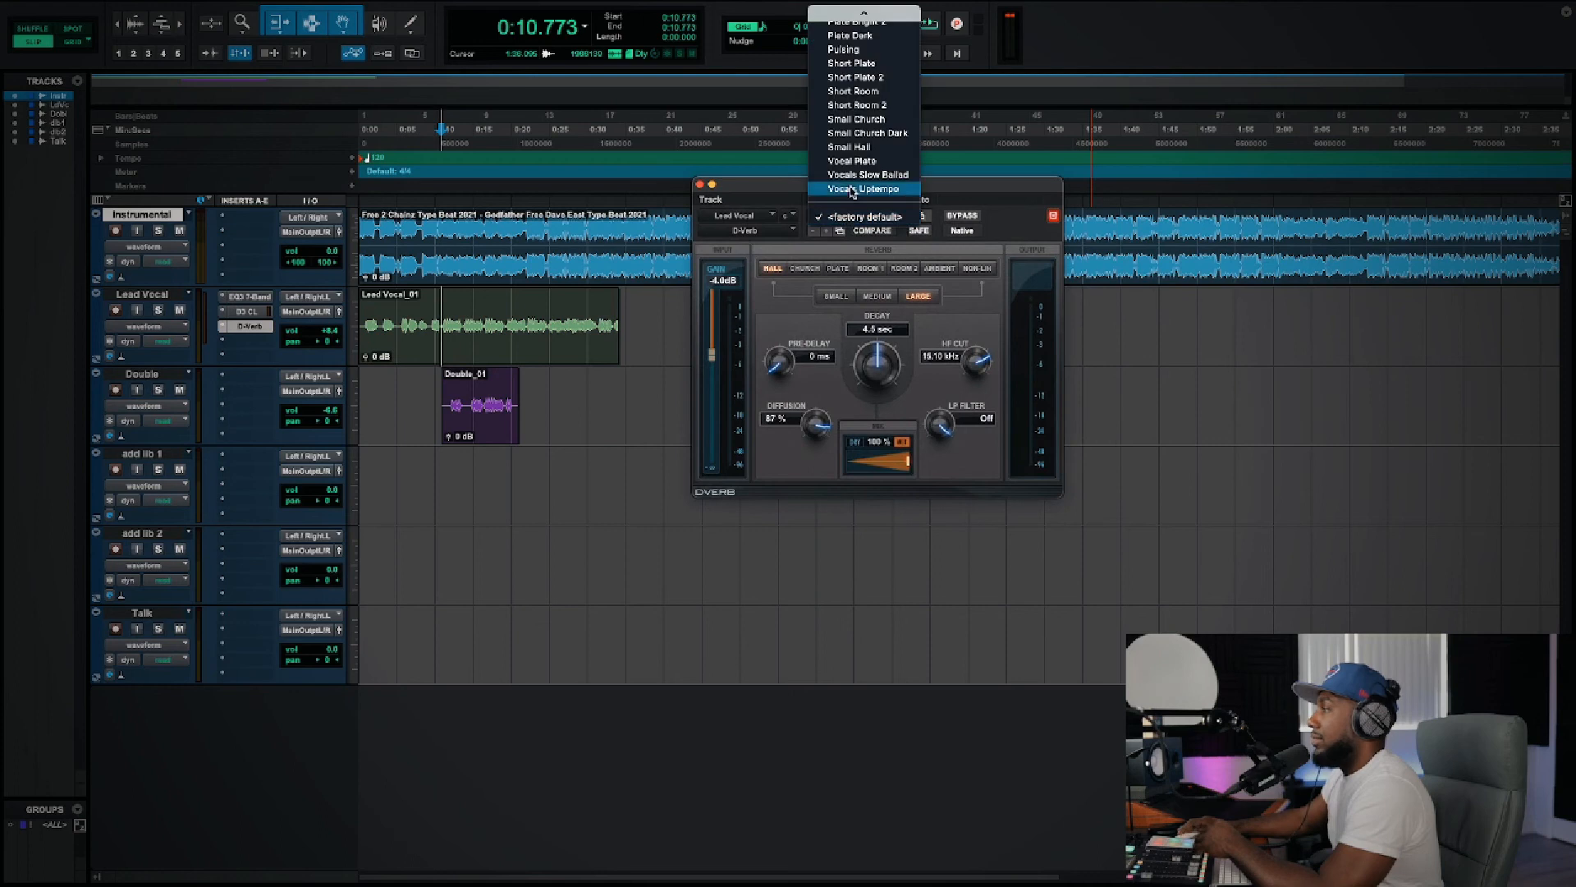
left_click(872, 162)
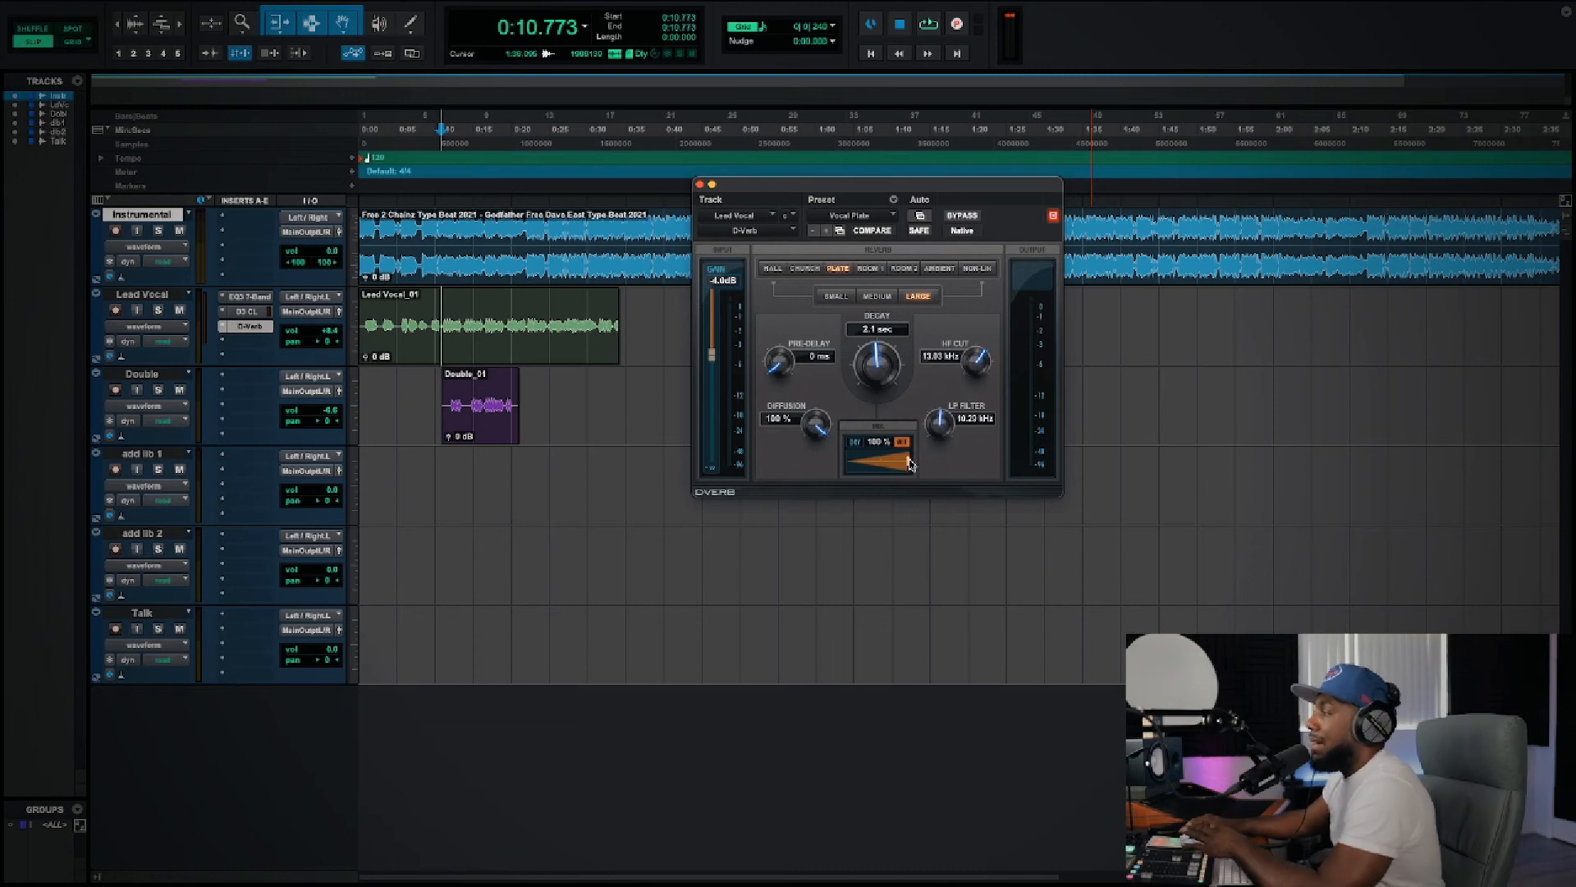
Step: Play back from about 0:10.8 while raising Lead Vocal's volume to +10.2 dB and lowering the reverb mix to just under 20%
key("space")
left_click_drag(330, 330, 329, 330)
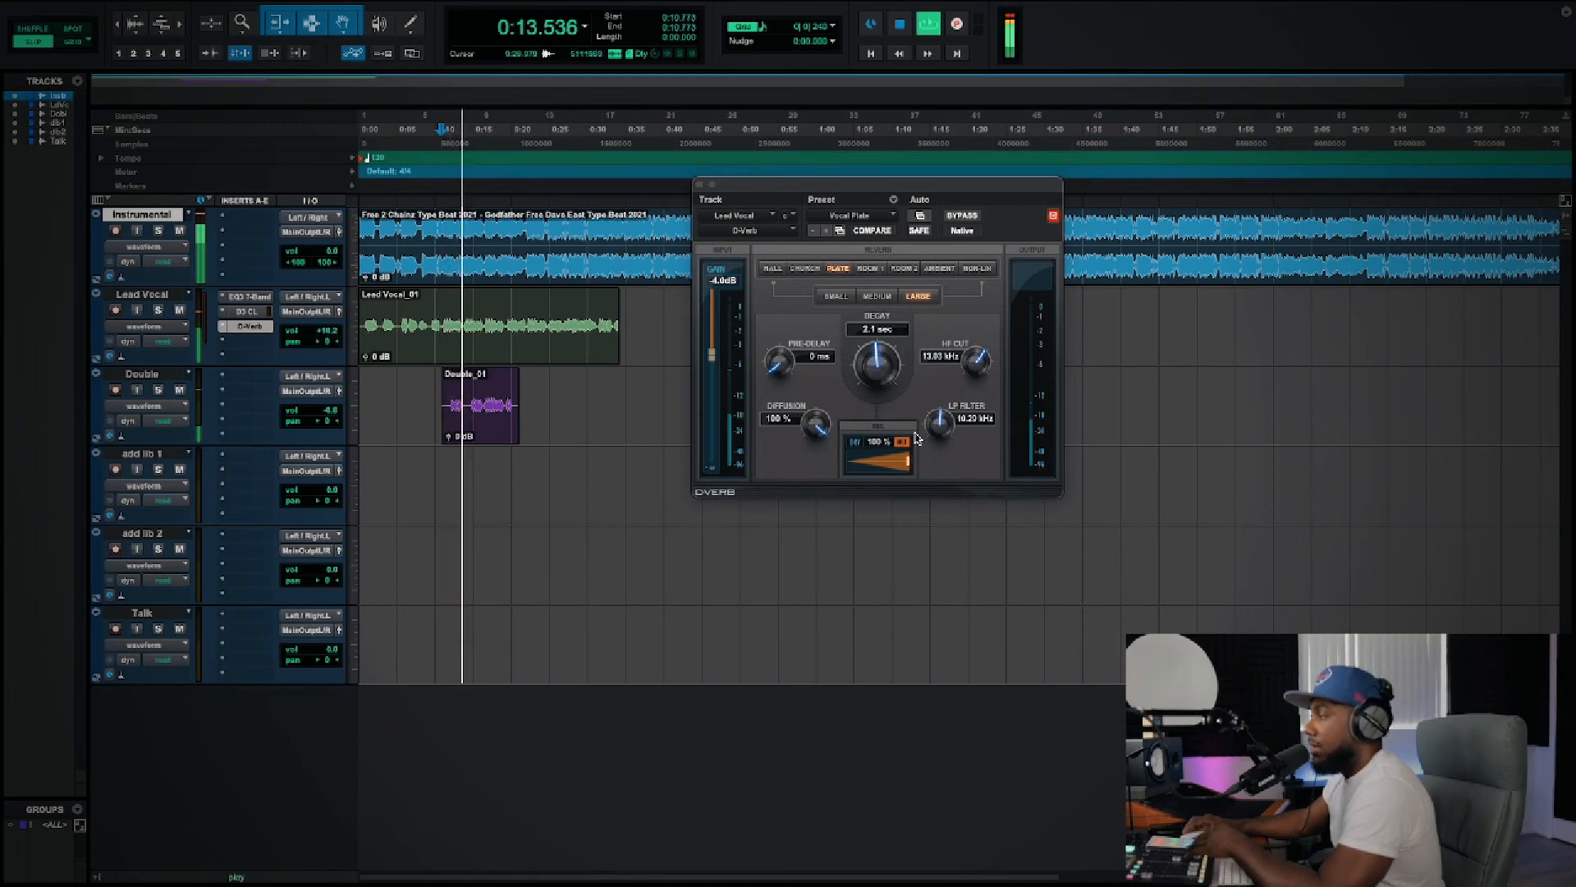
left_click_drag(907, 463, 849, 463)
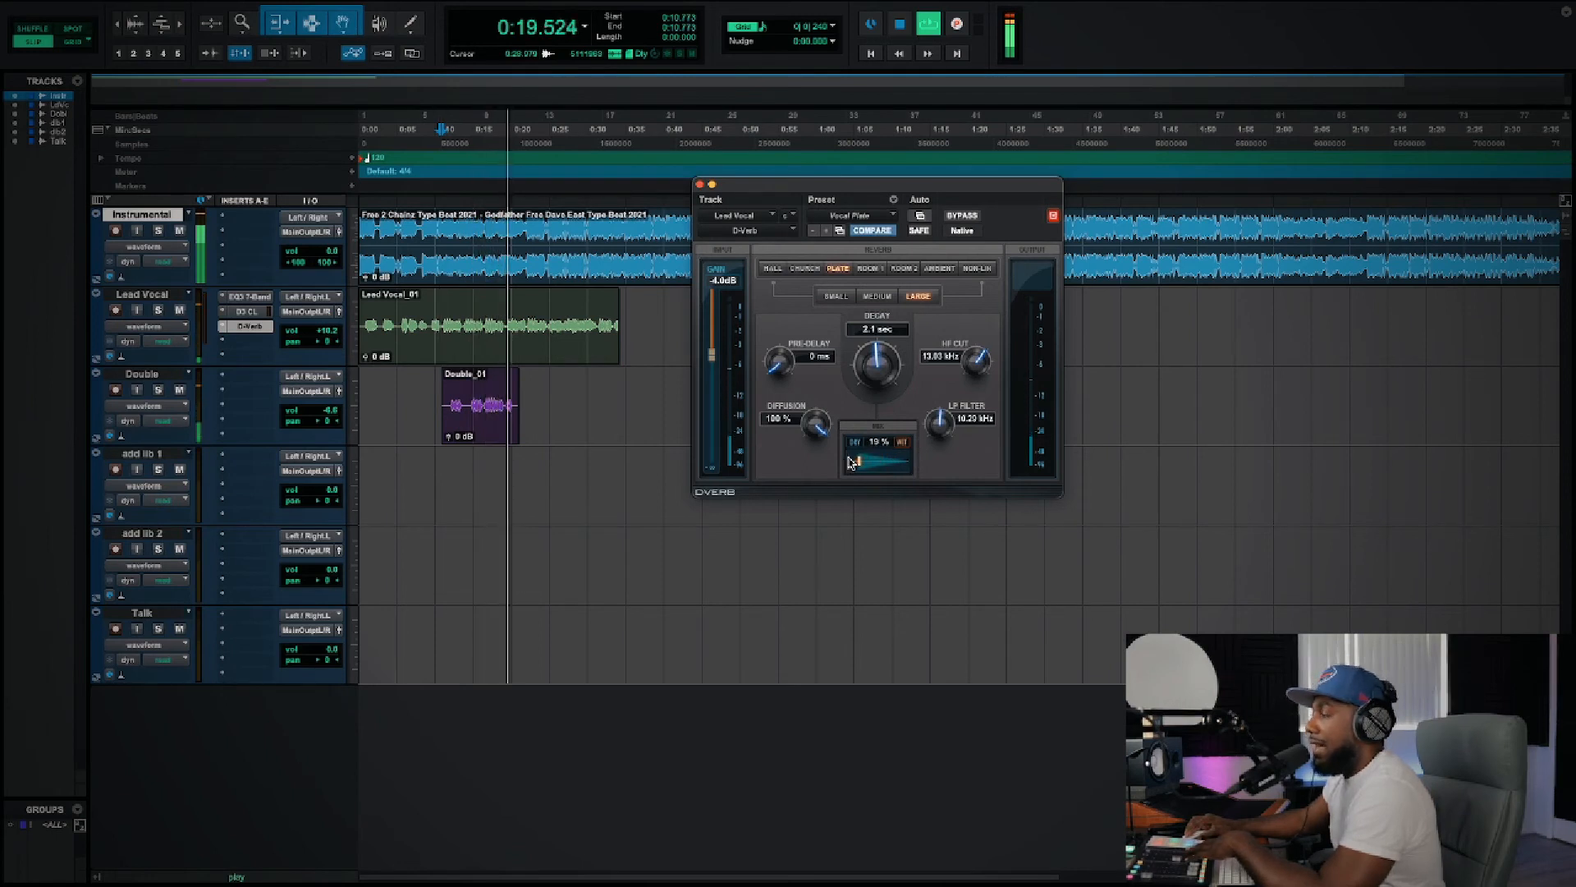
key("space")
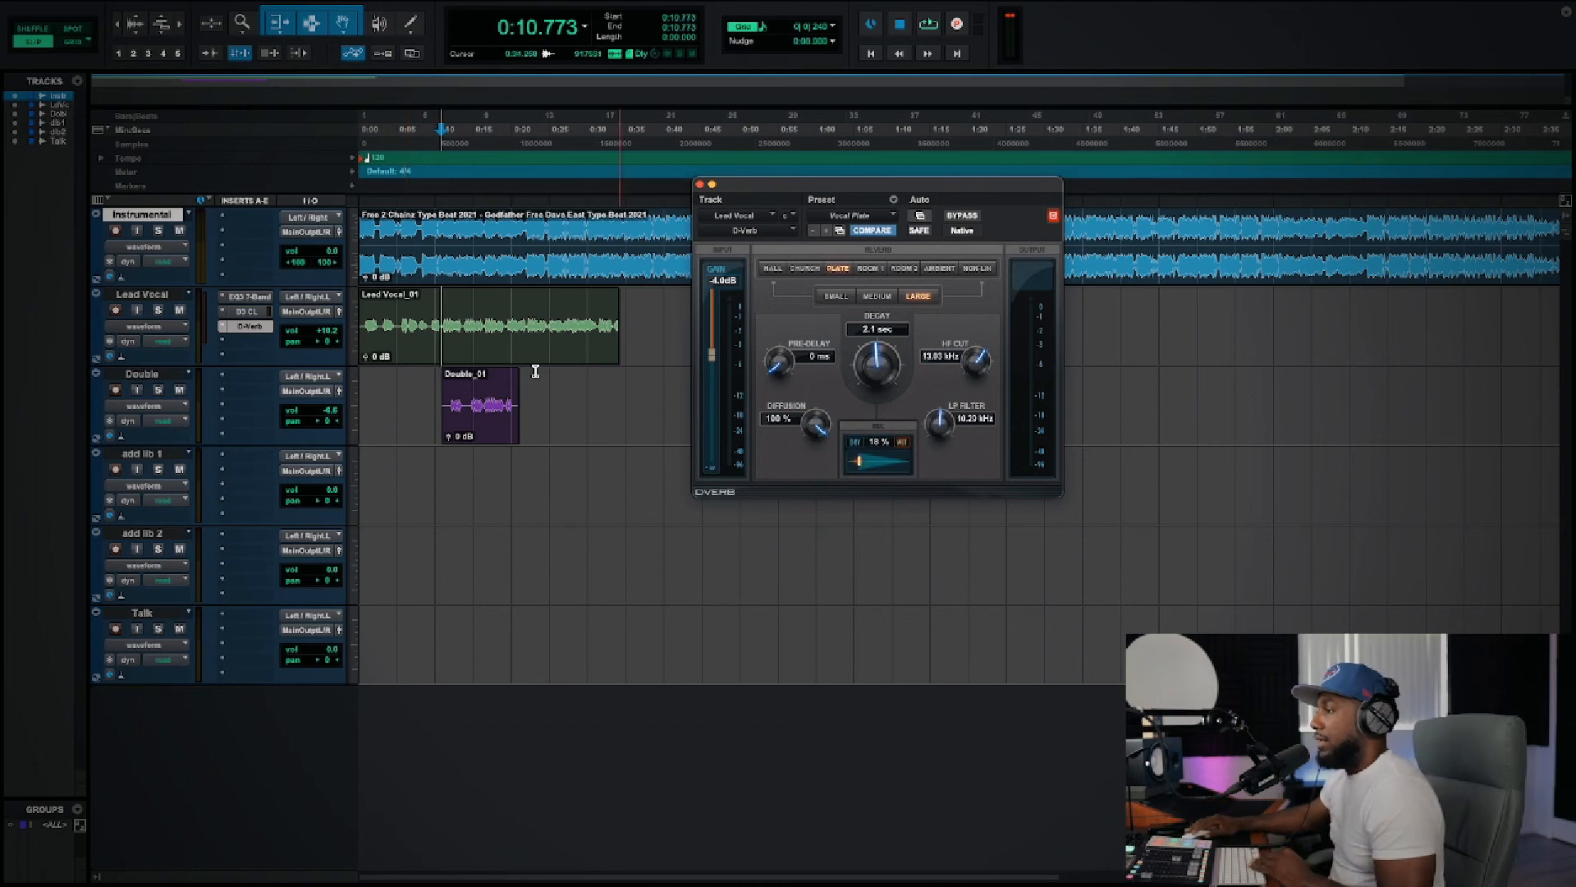
Step: Audition Lead Vocal soloed while setting the reverb's size to Small and its mix to 12%, and close the reverb window
left_click(159, 312)
key("space")
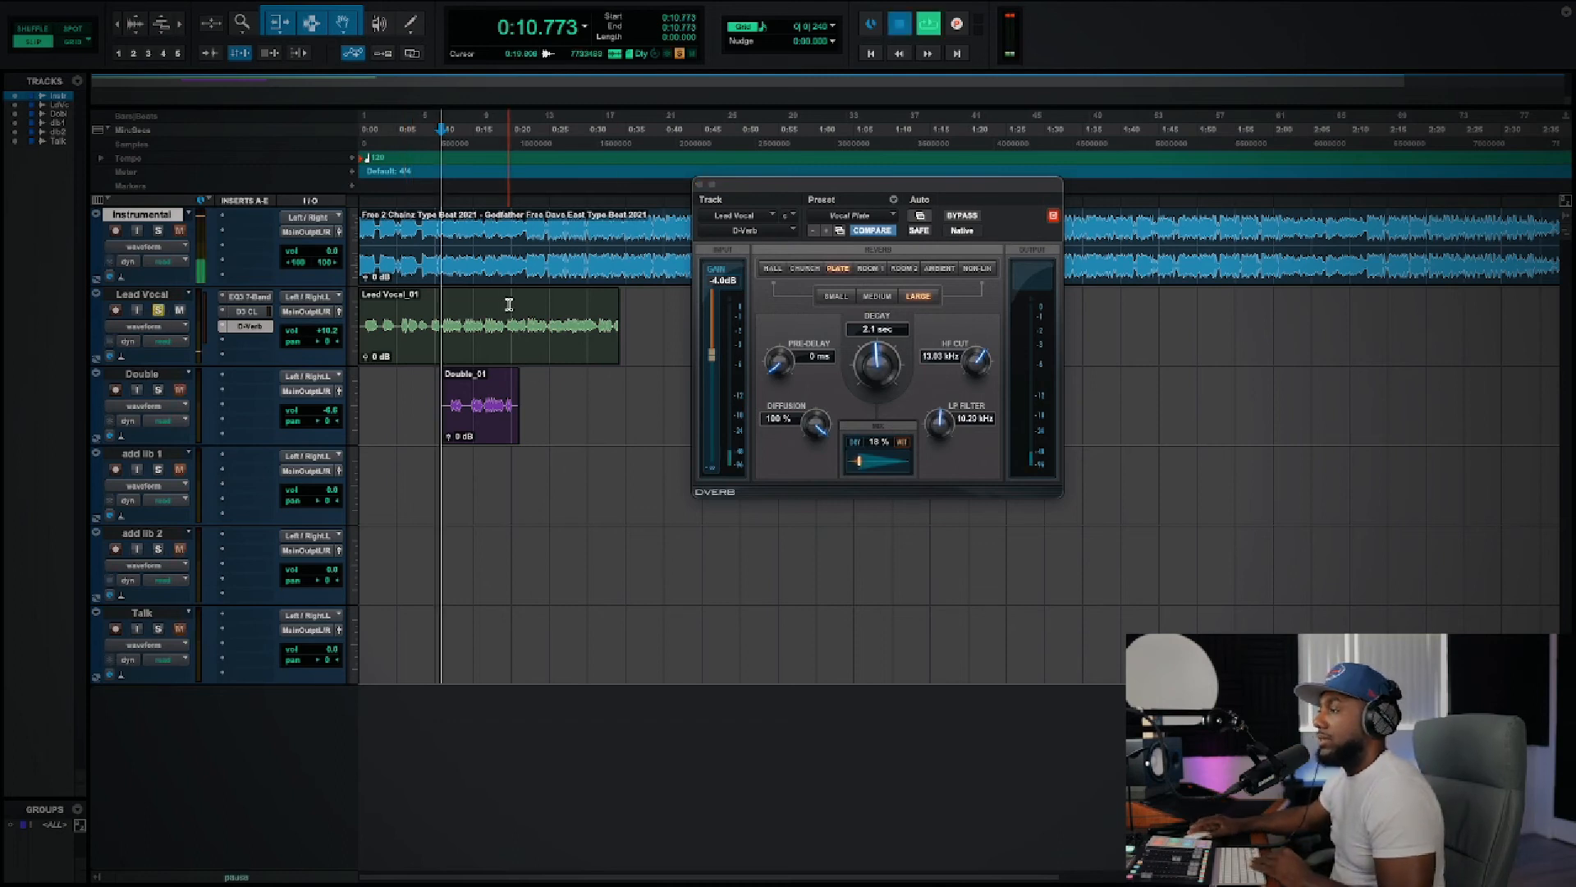
mouse_move(857, 466)
left_mouse_down()
mouse_move(875, 465)
mouse_move(853, 463)
left_mouse_up()
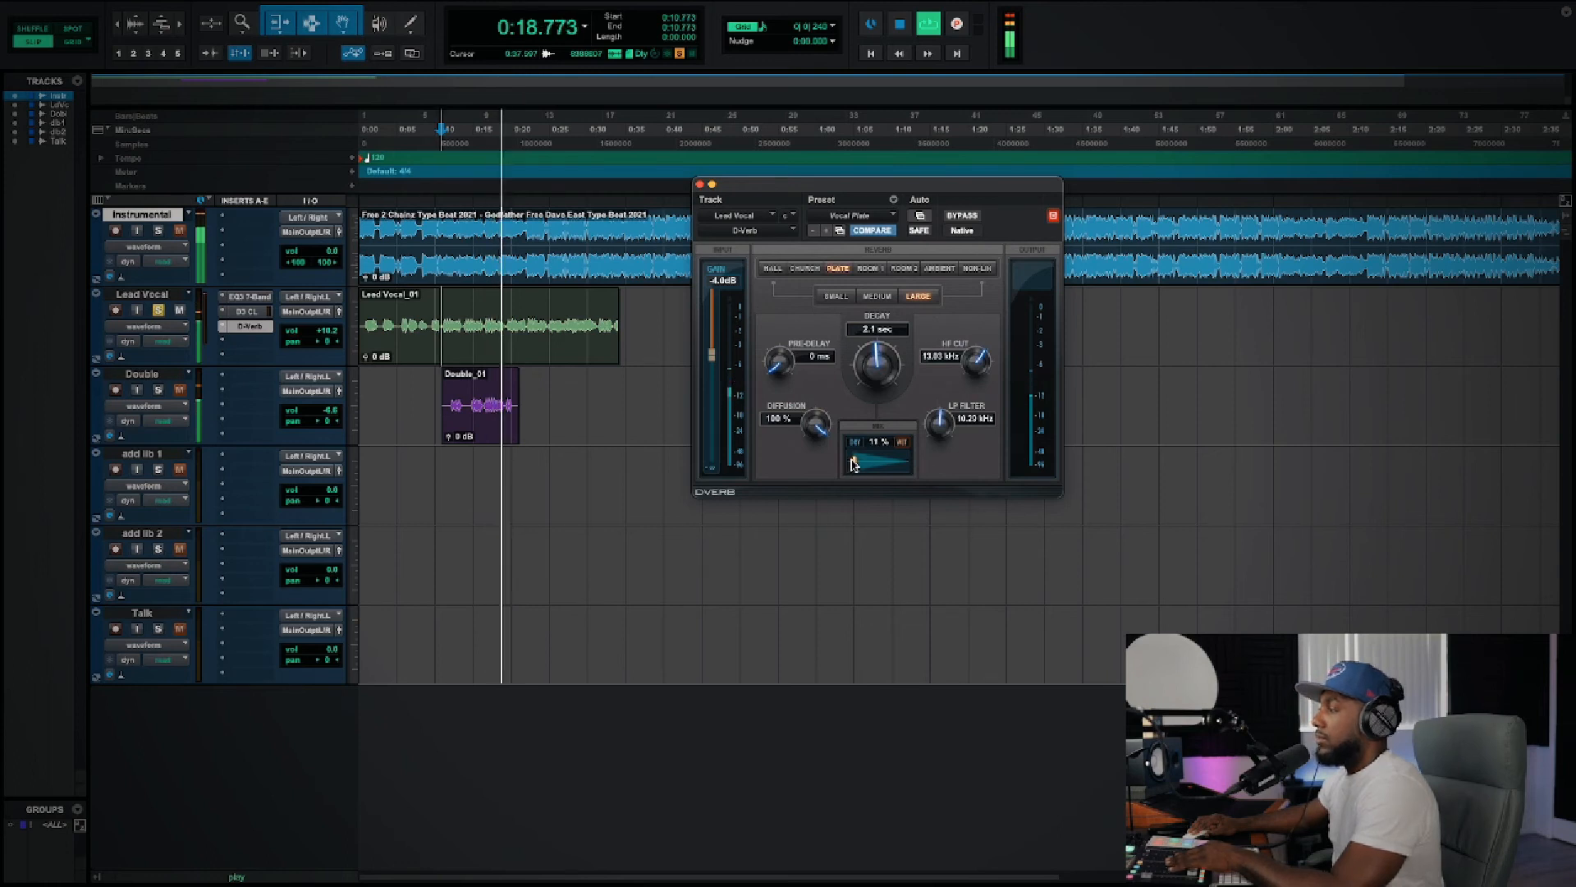
left_click(875, 297)
left_click(834, 296)
left_click_drag(859, 466, 861, 464)
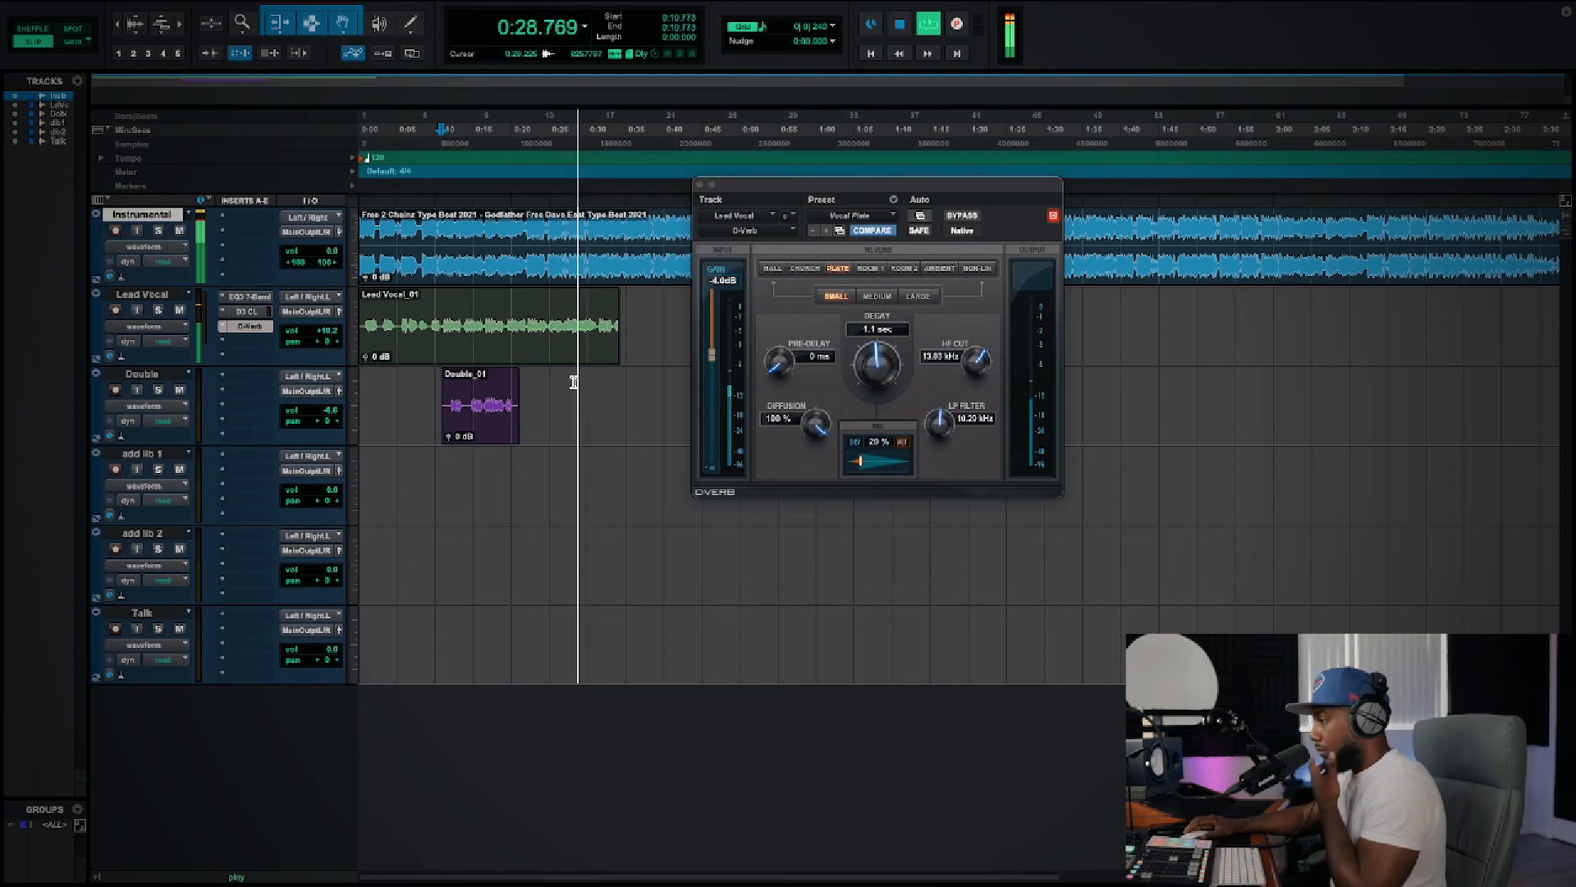
key("space")
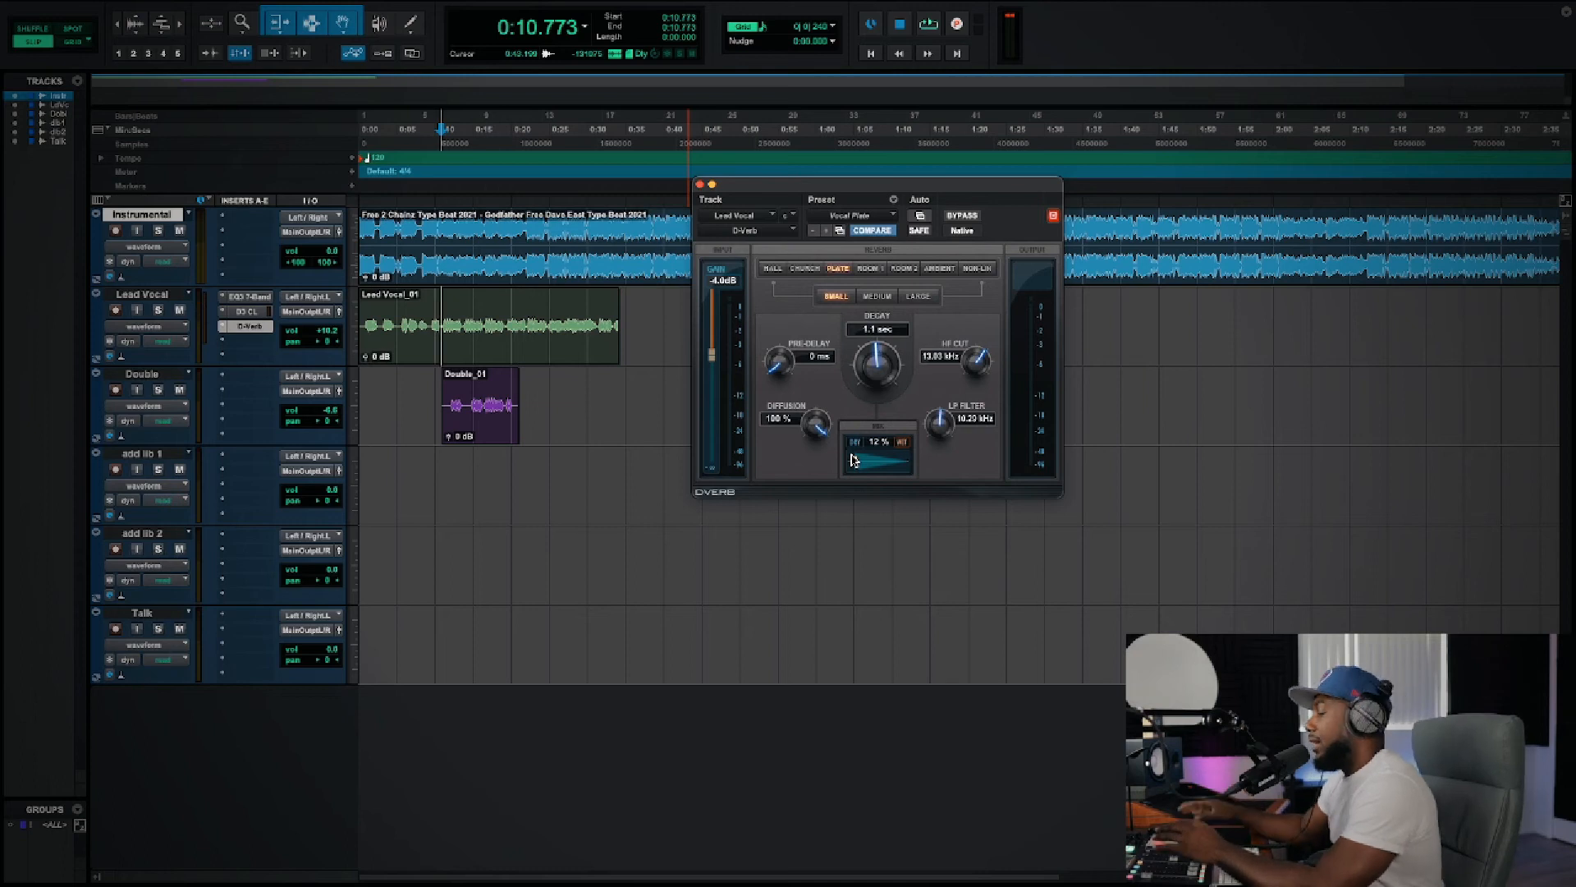
left_click_drag(764, 189, 773, 283)
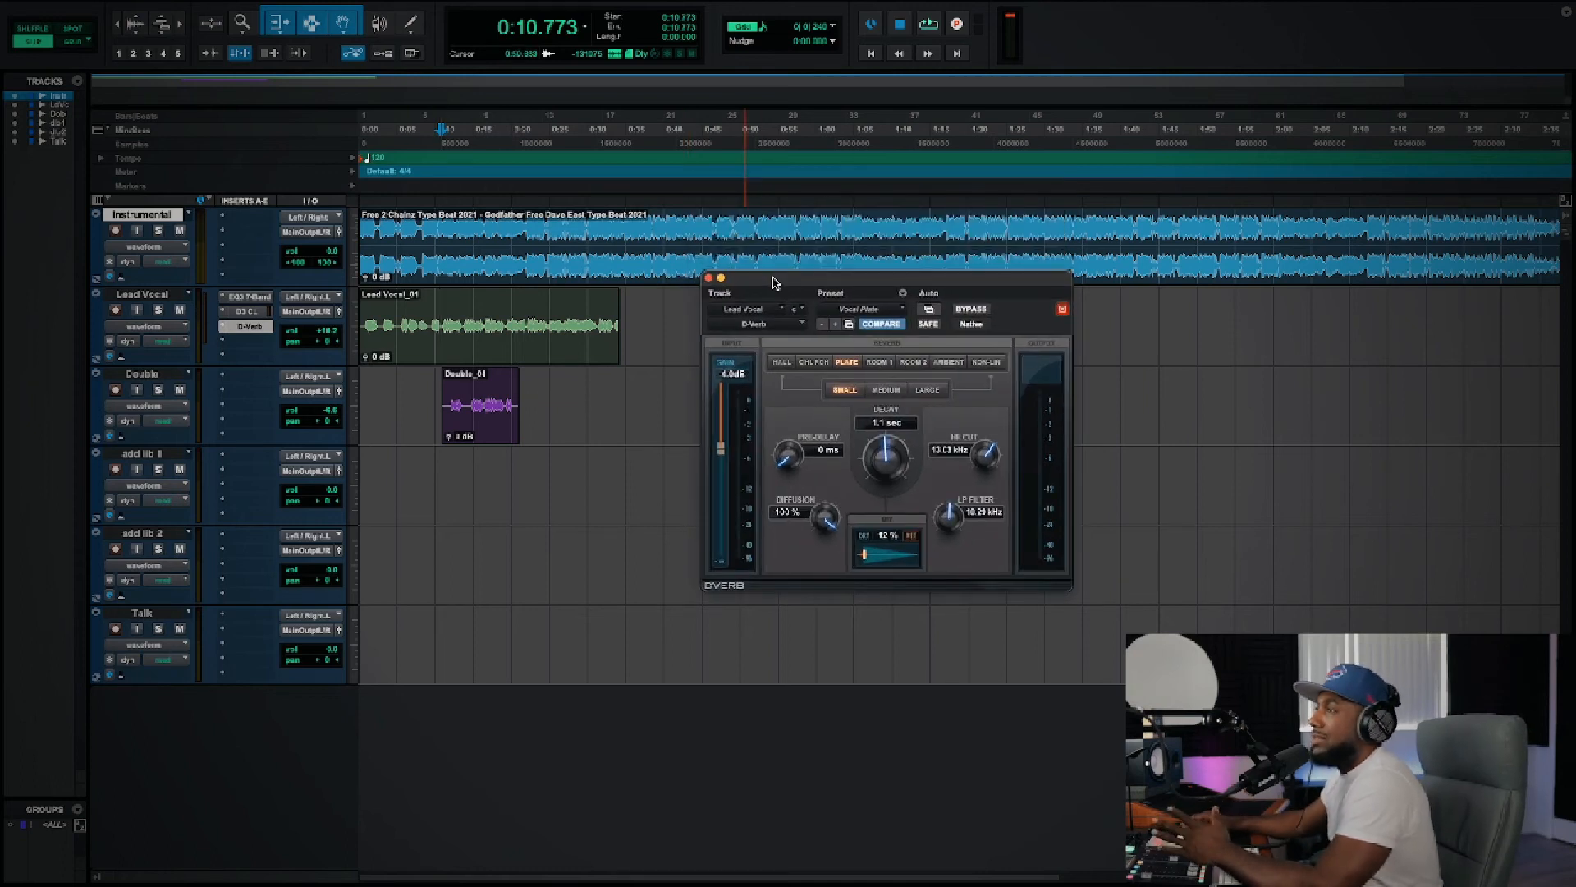
left_click(709, 279)
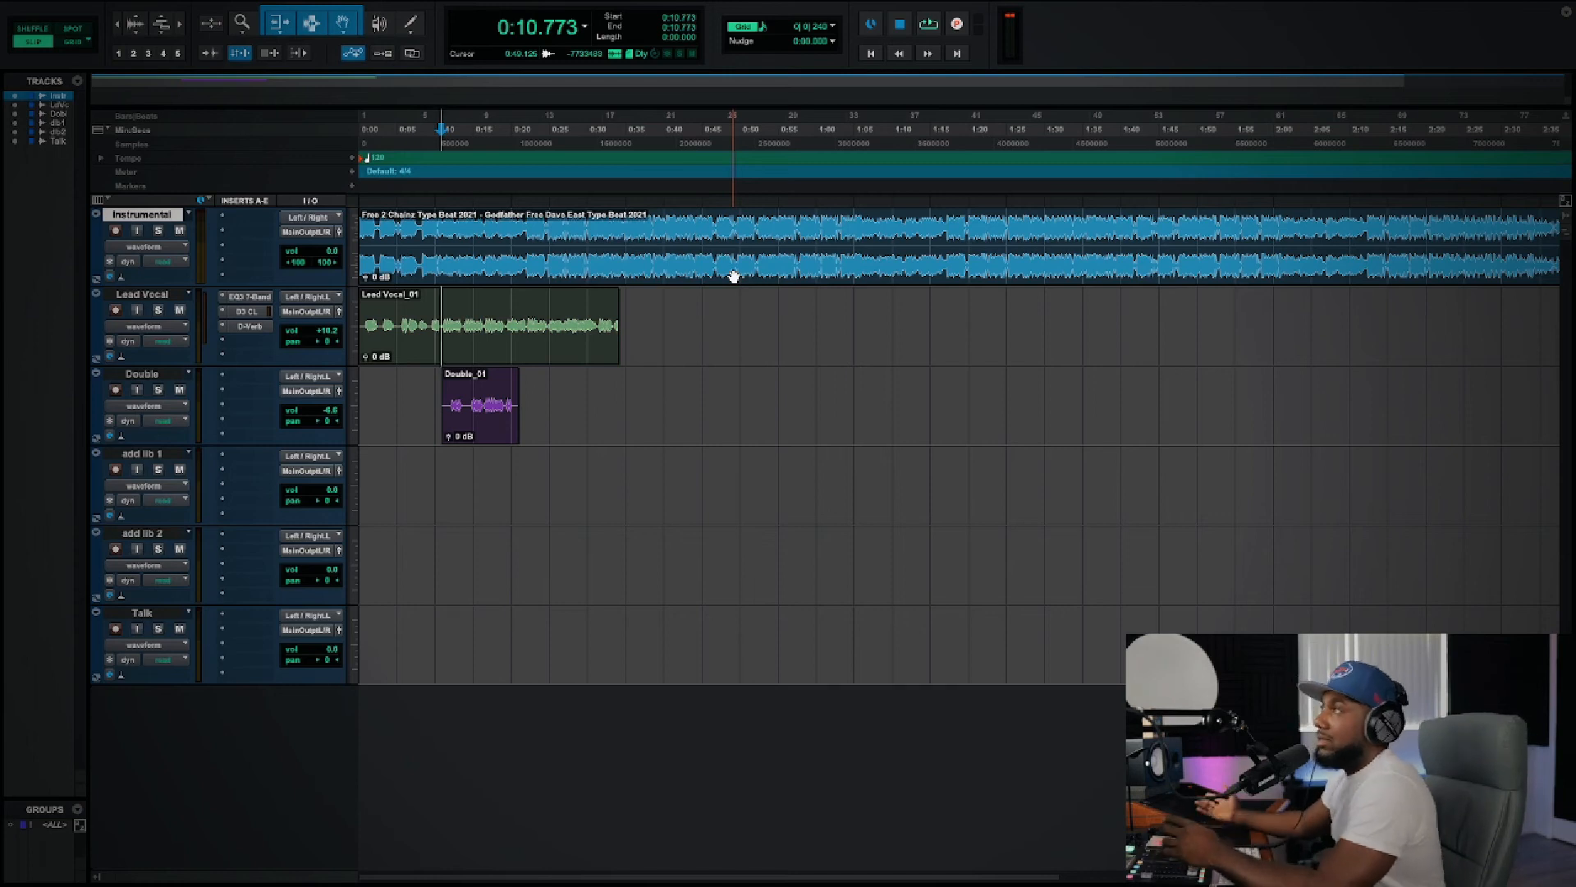
Step: Activate the Selector tool and highlight the Lead Vocal section from about 0:14.5 to 0:27.6
left_click(757, 377)
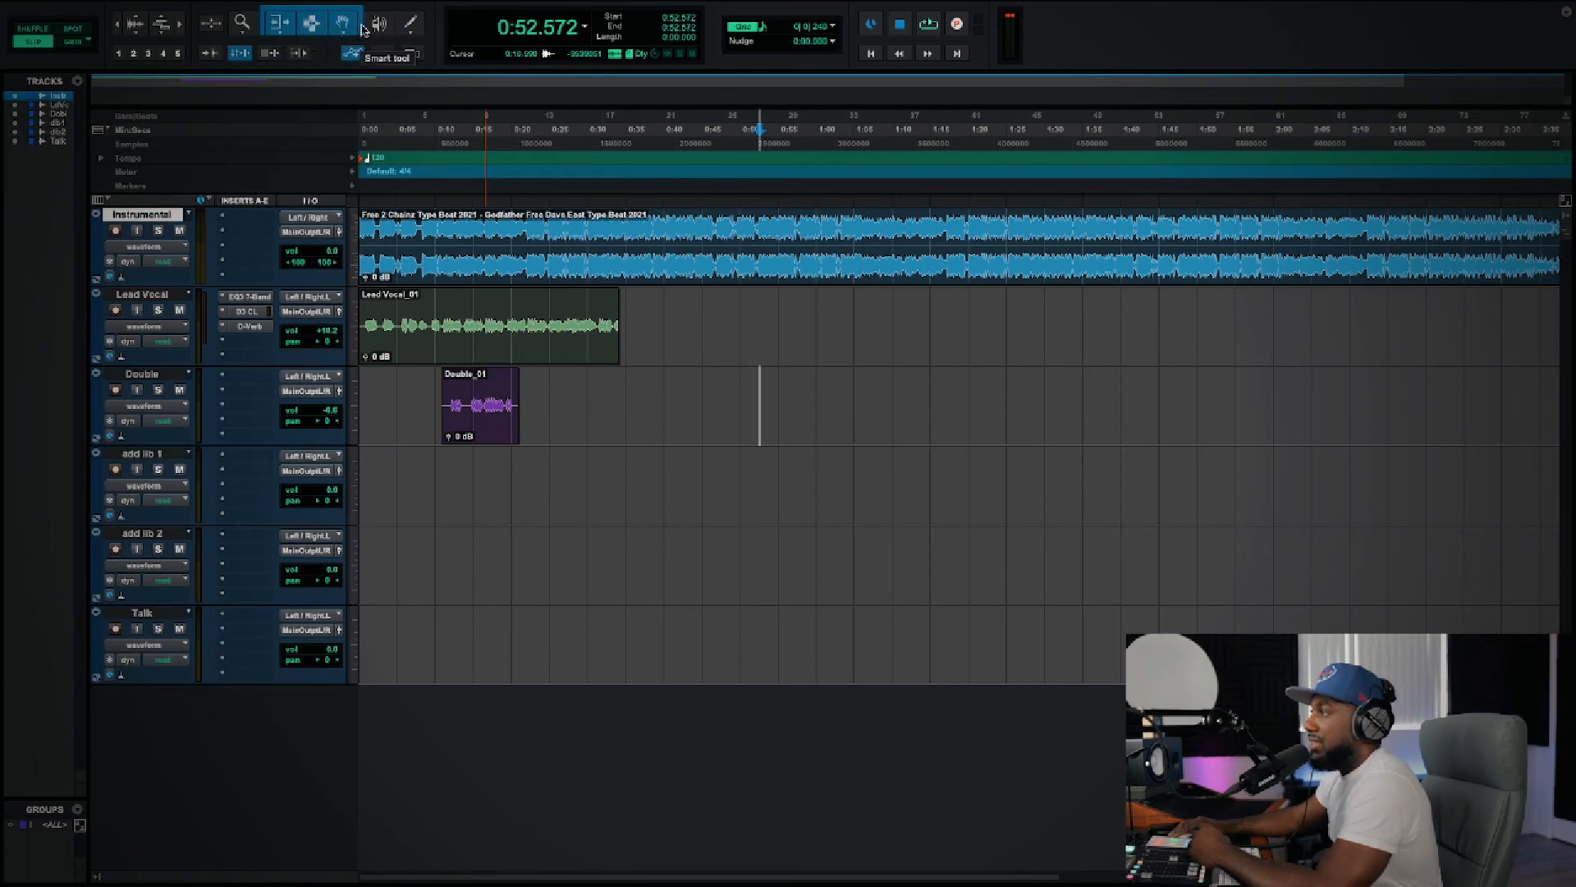
left_click(313, 22)
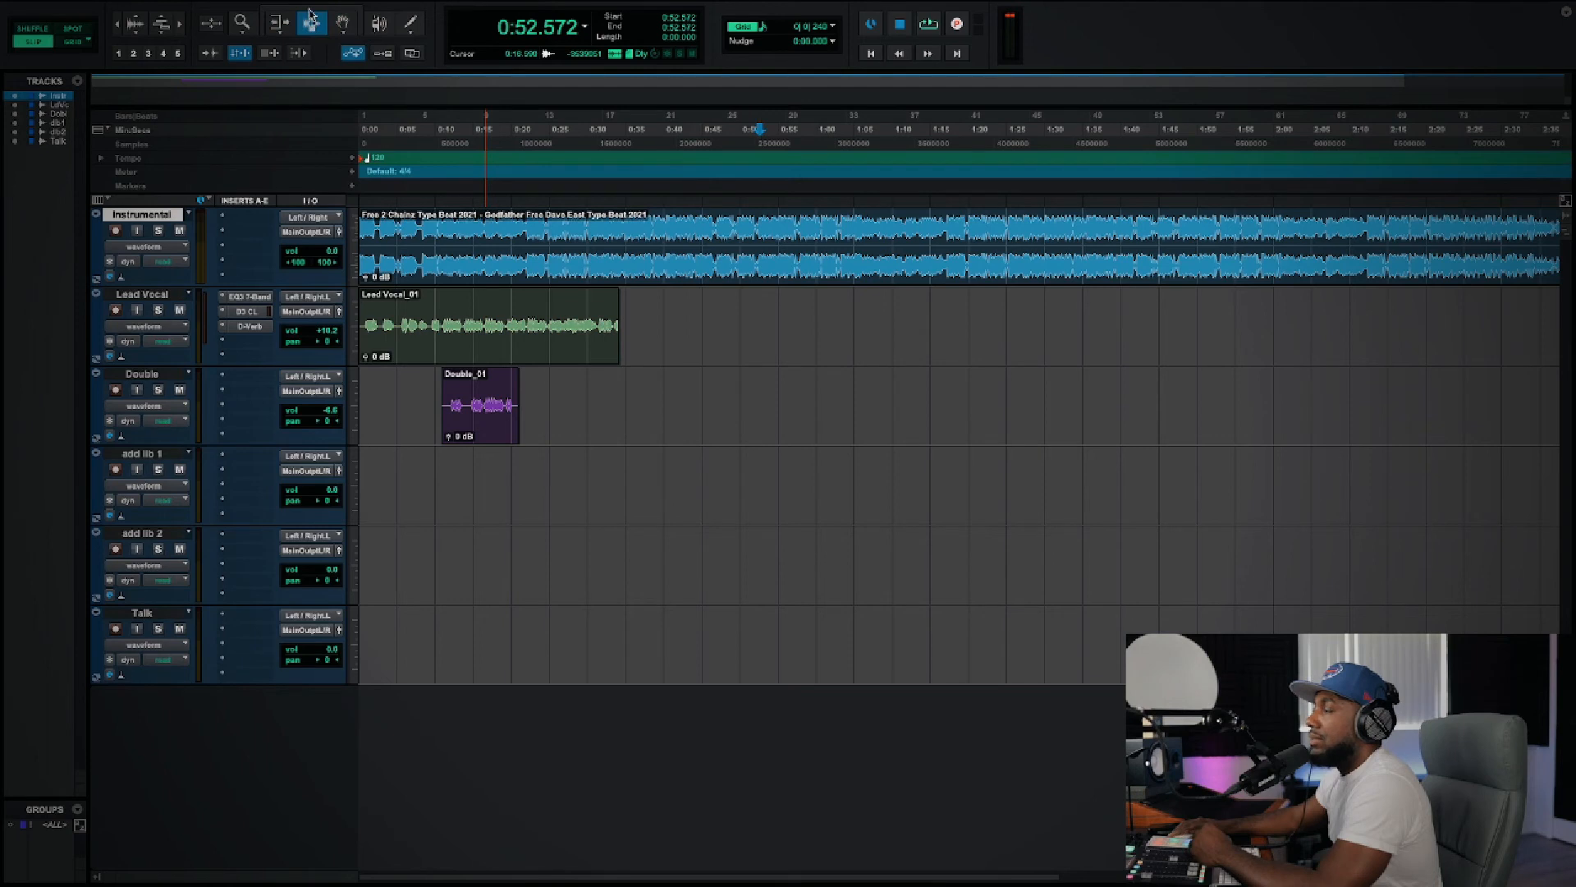
left_click(310, 15)
left_click(313, 22)
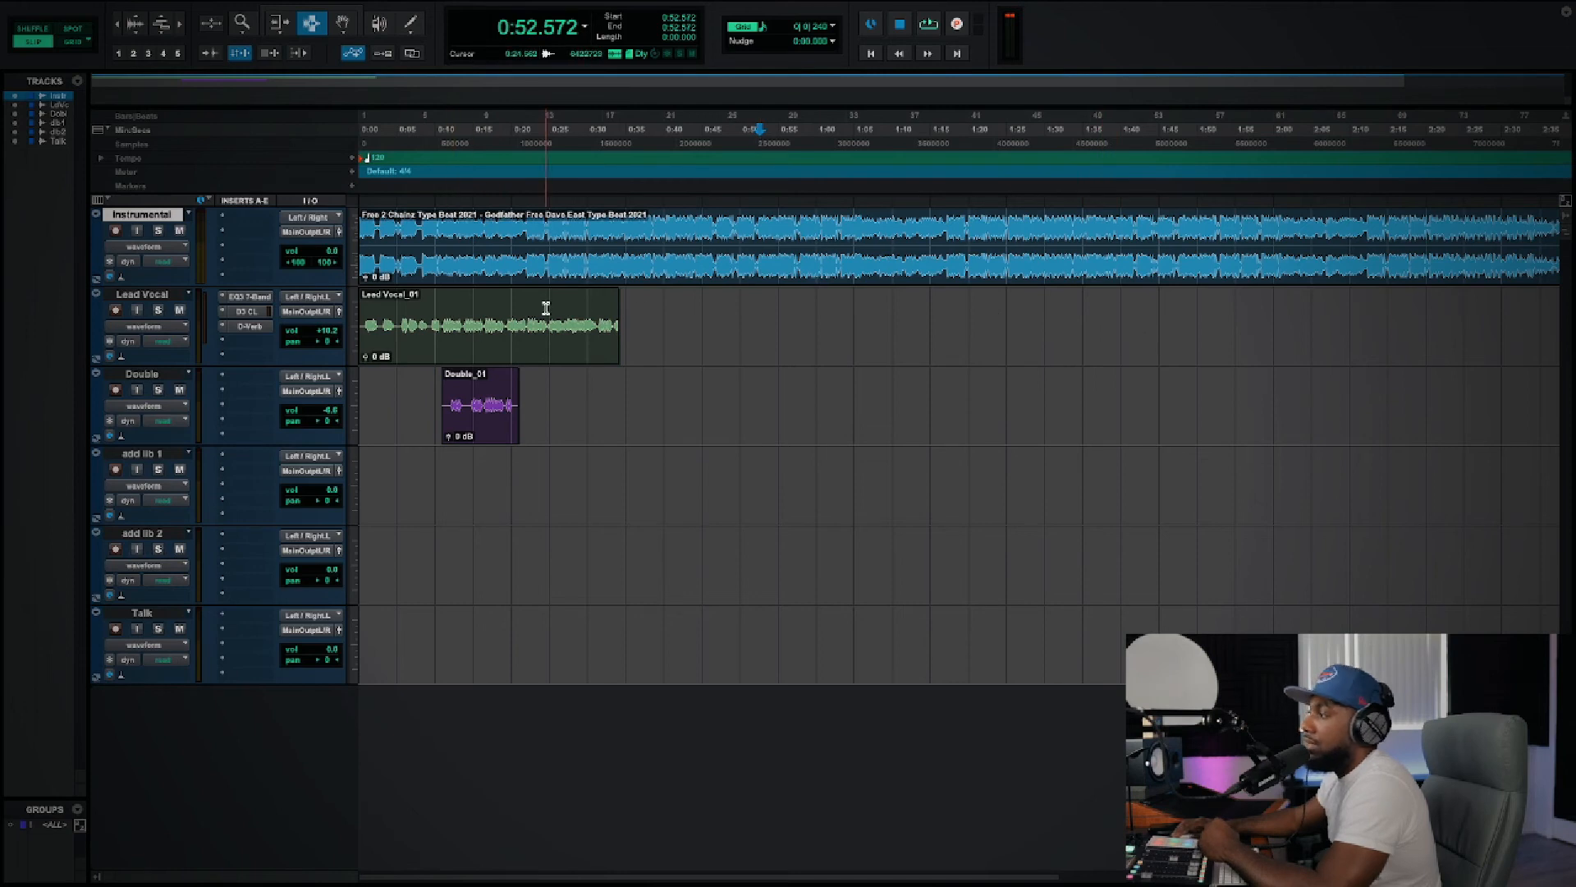
left_click_drag(545, 305, 569, 313)
left_click_drag(469, 321, 569, 317)
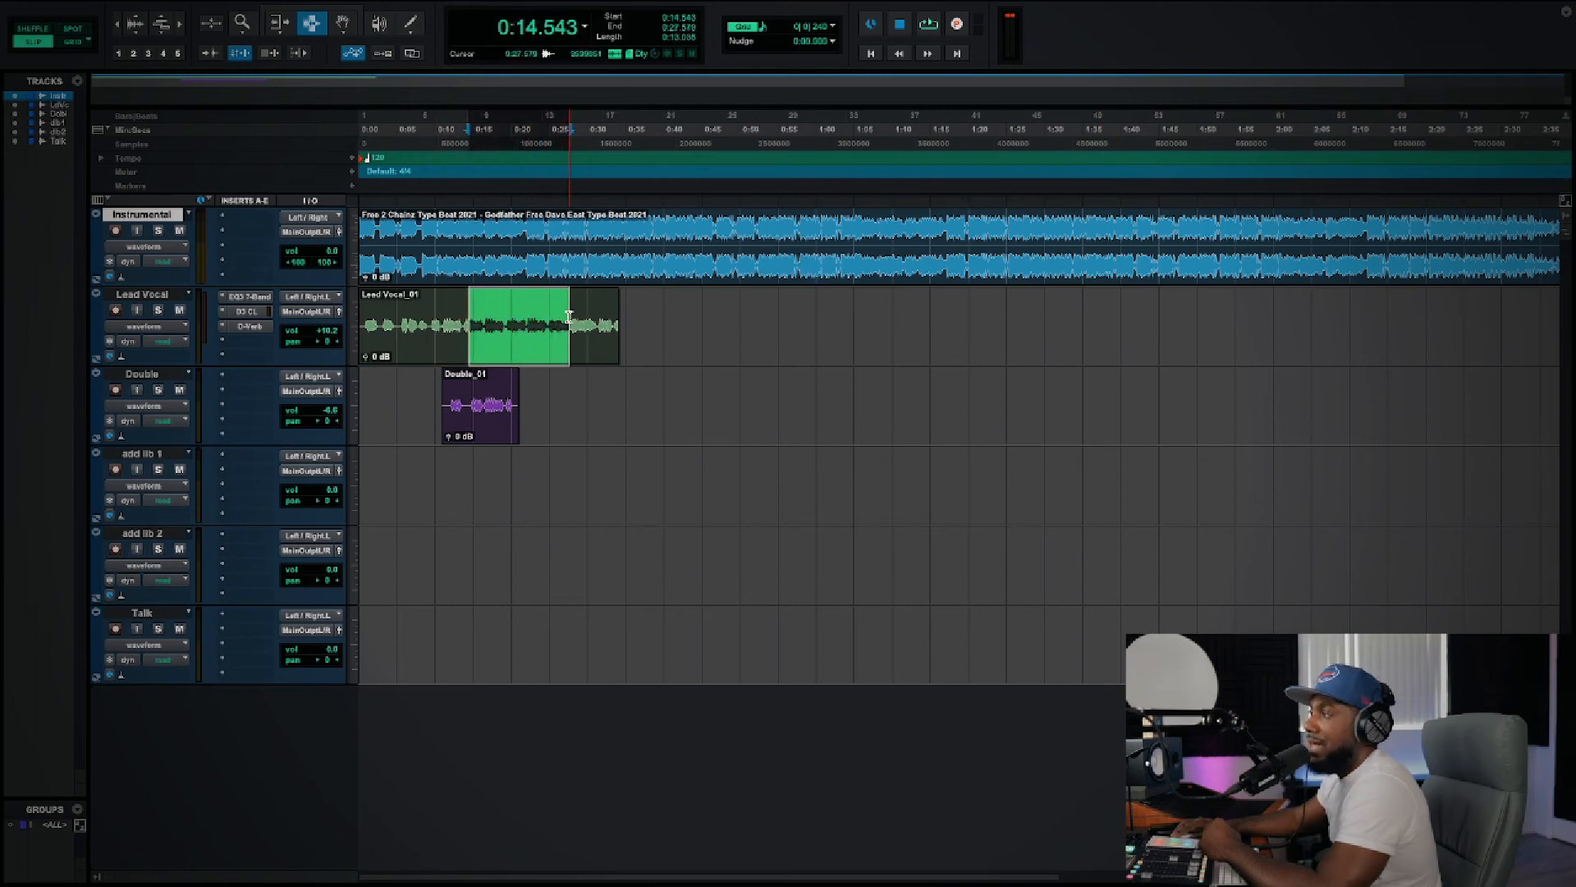
Step: Switch to the Grabber tool, select the whole Lead Vocal clip and try moving it along the track
left_click(344, 24)
left_click(563, 340)
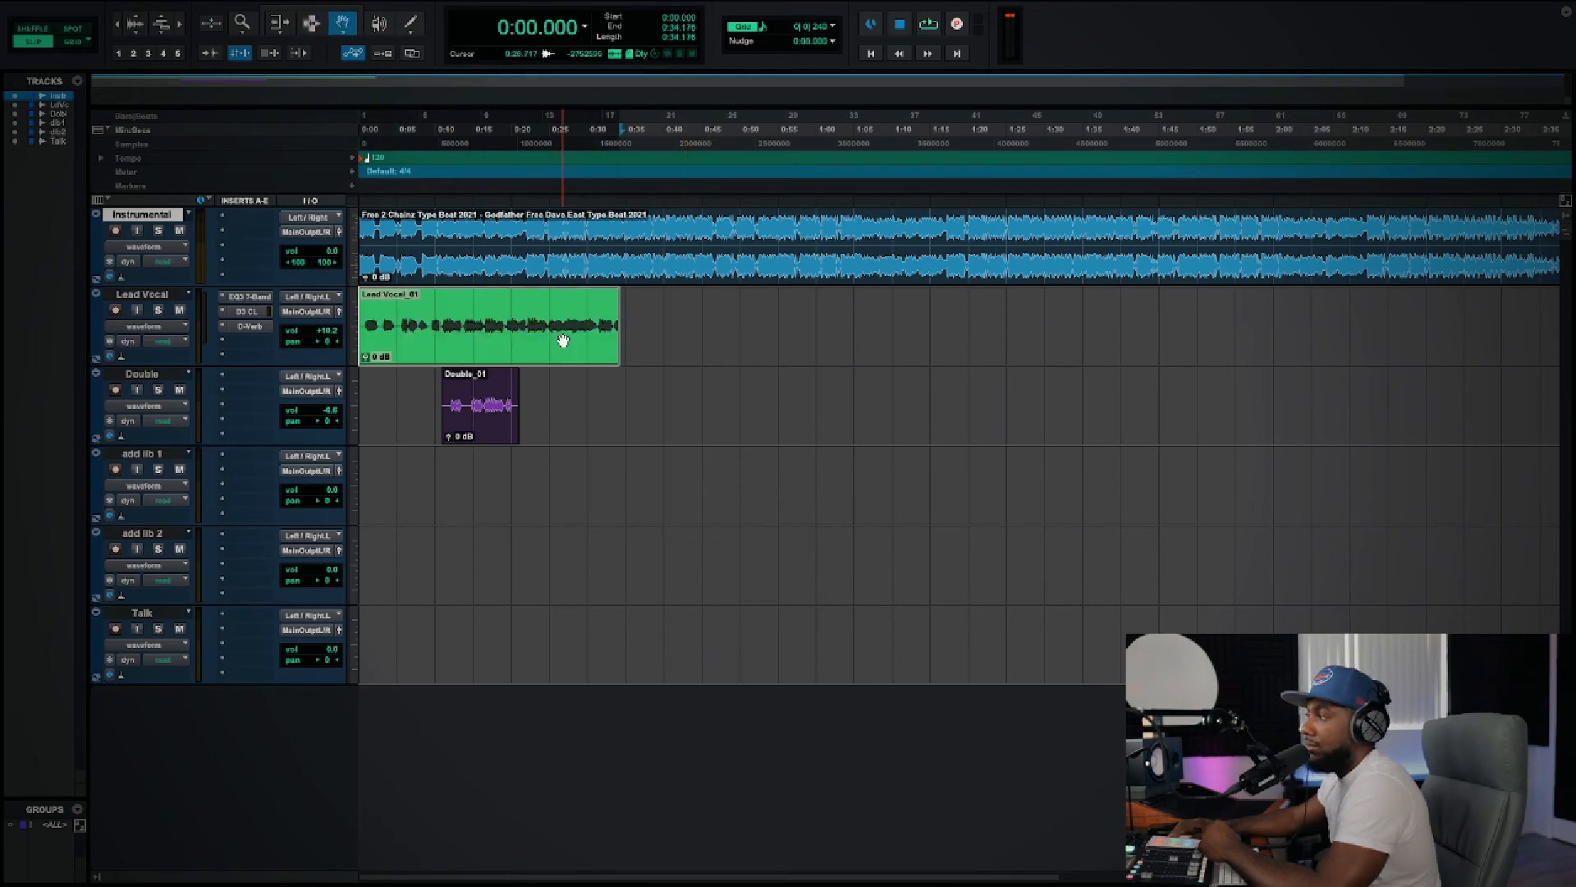
left_click_drag(564, 341, 526, 335)
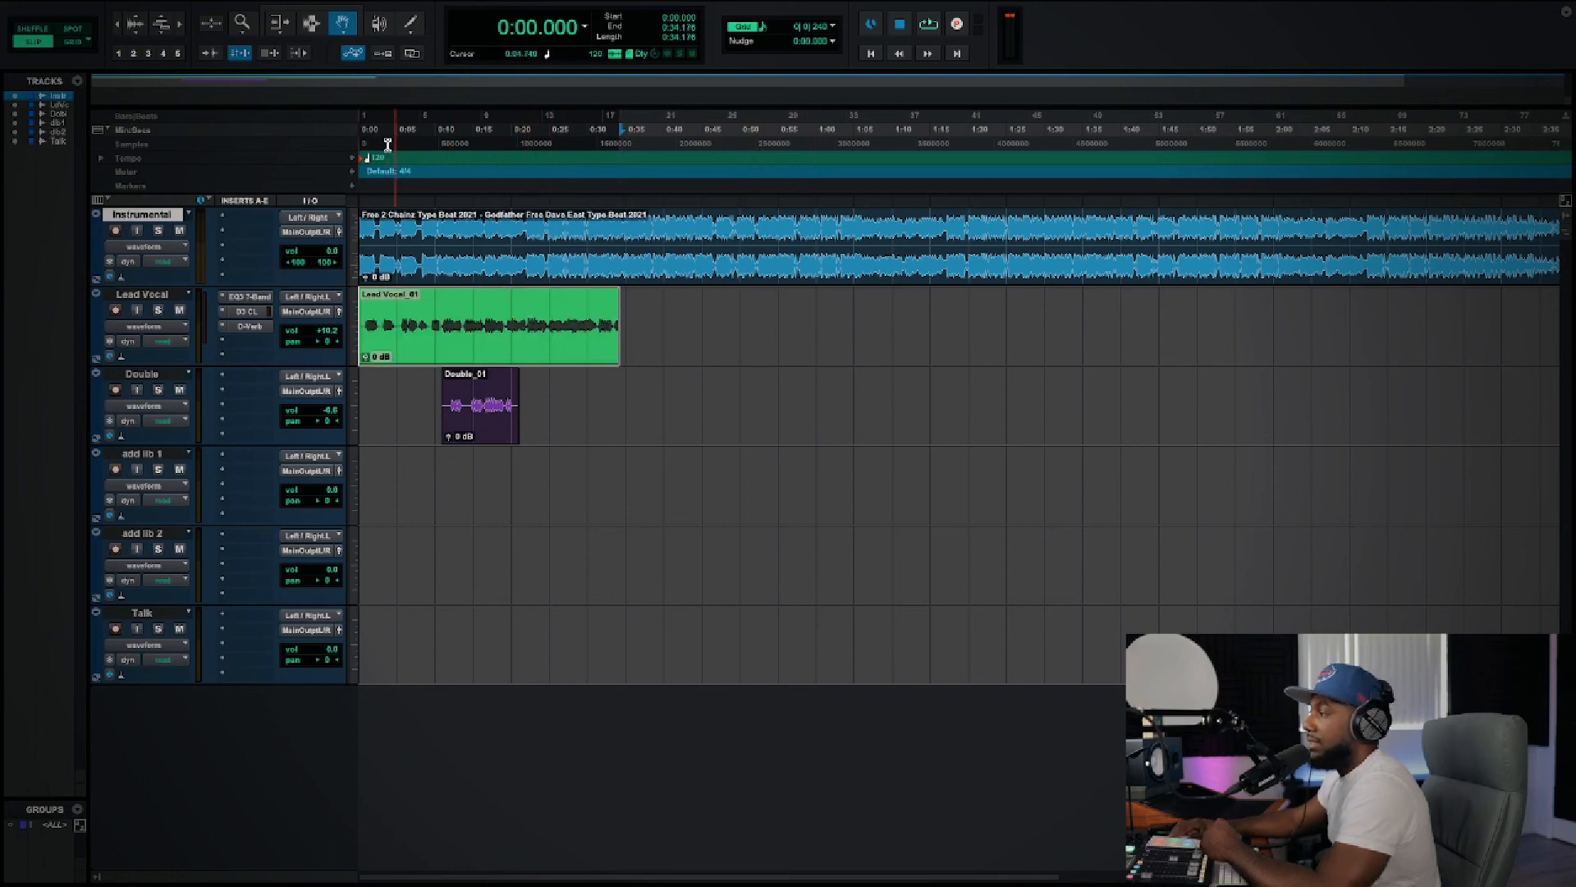
Step: Delete a Lead Vocal section from about 0:20.7 to 0:26.3 using the Selector tool, and undo the deletion
left_click(318, 25)
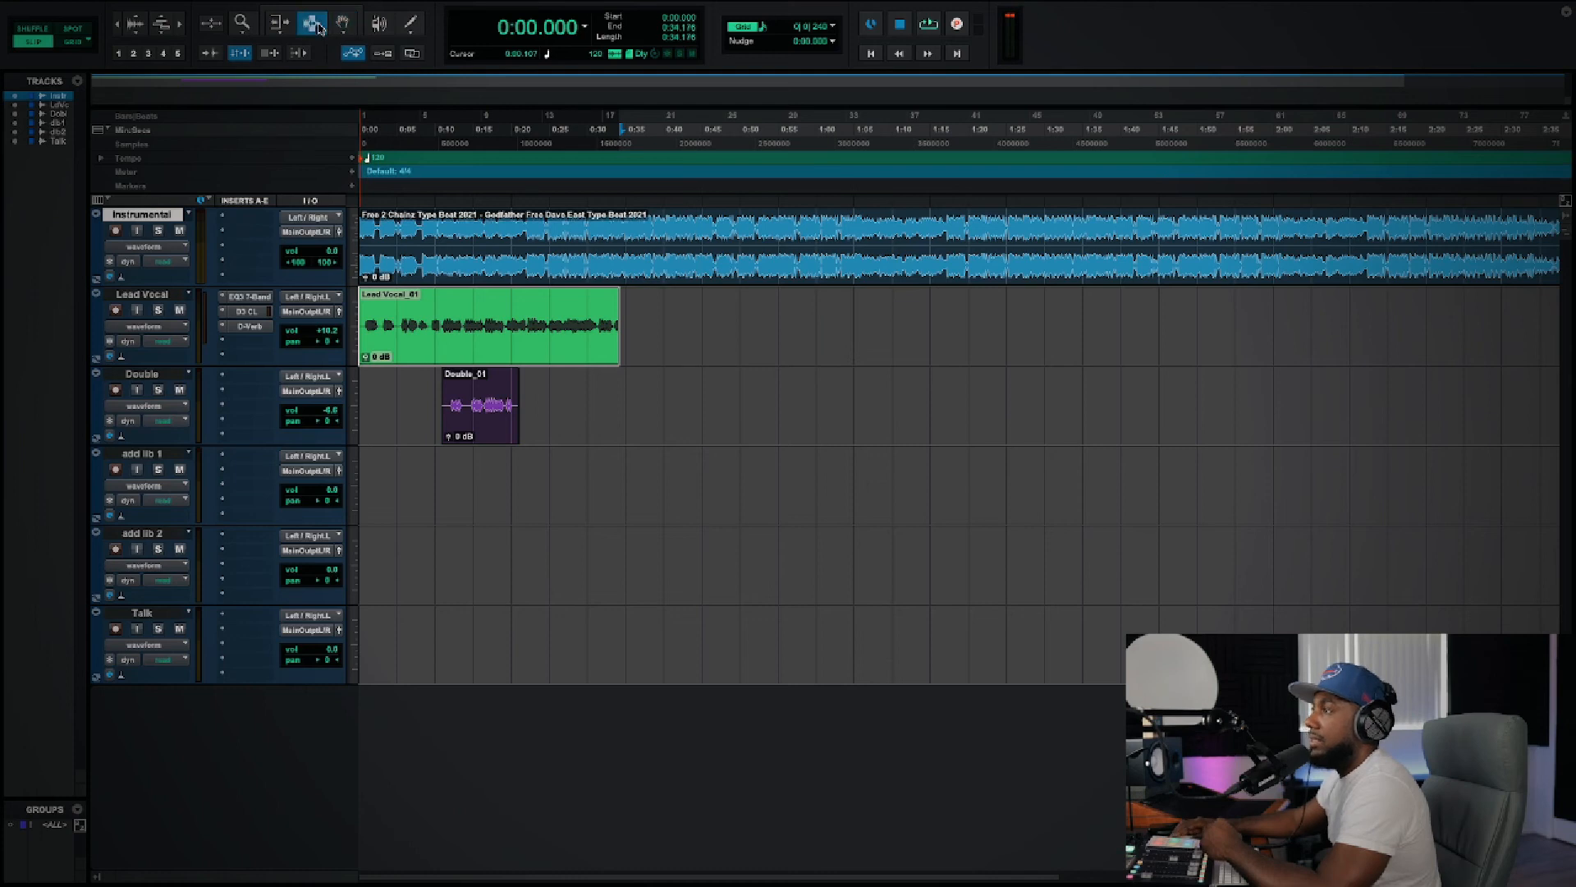
left_click(279, 29)
left_click(307, 31)
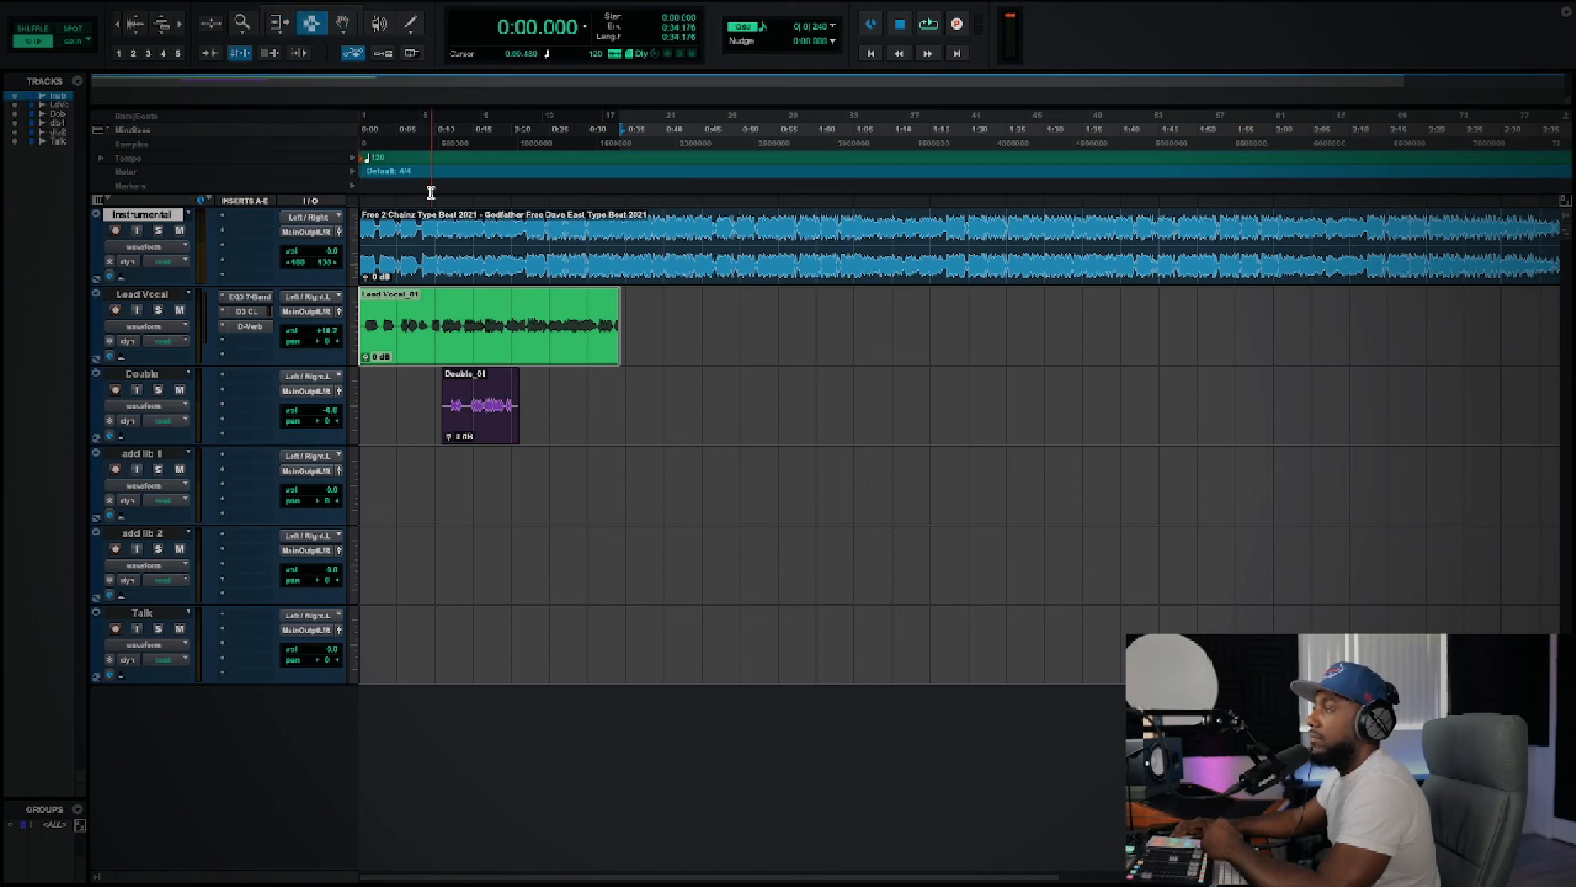
left_click_drag(516, 310, 561, 310)
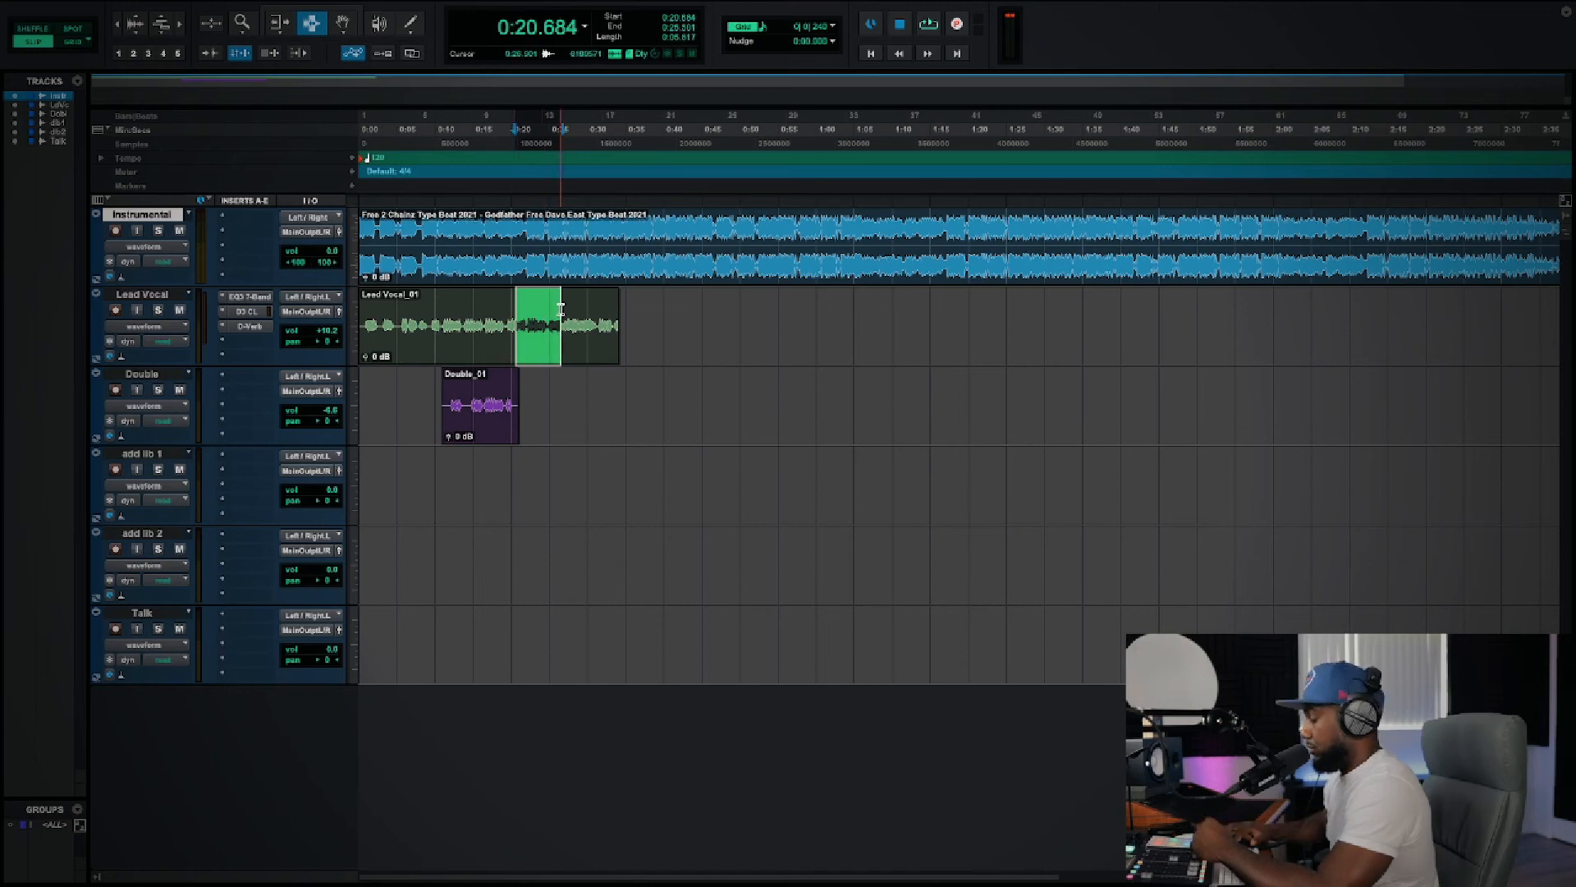
key("Delete")
key("ctrl+z")
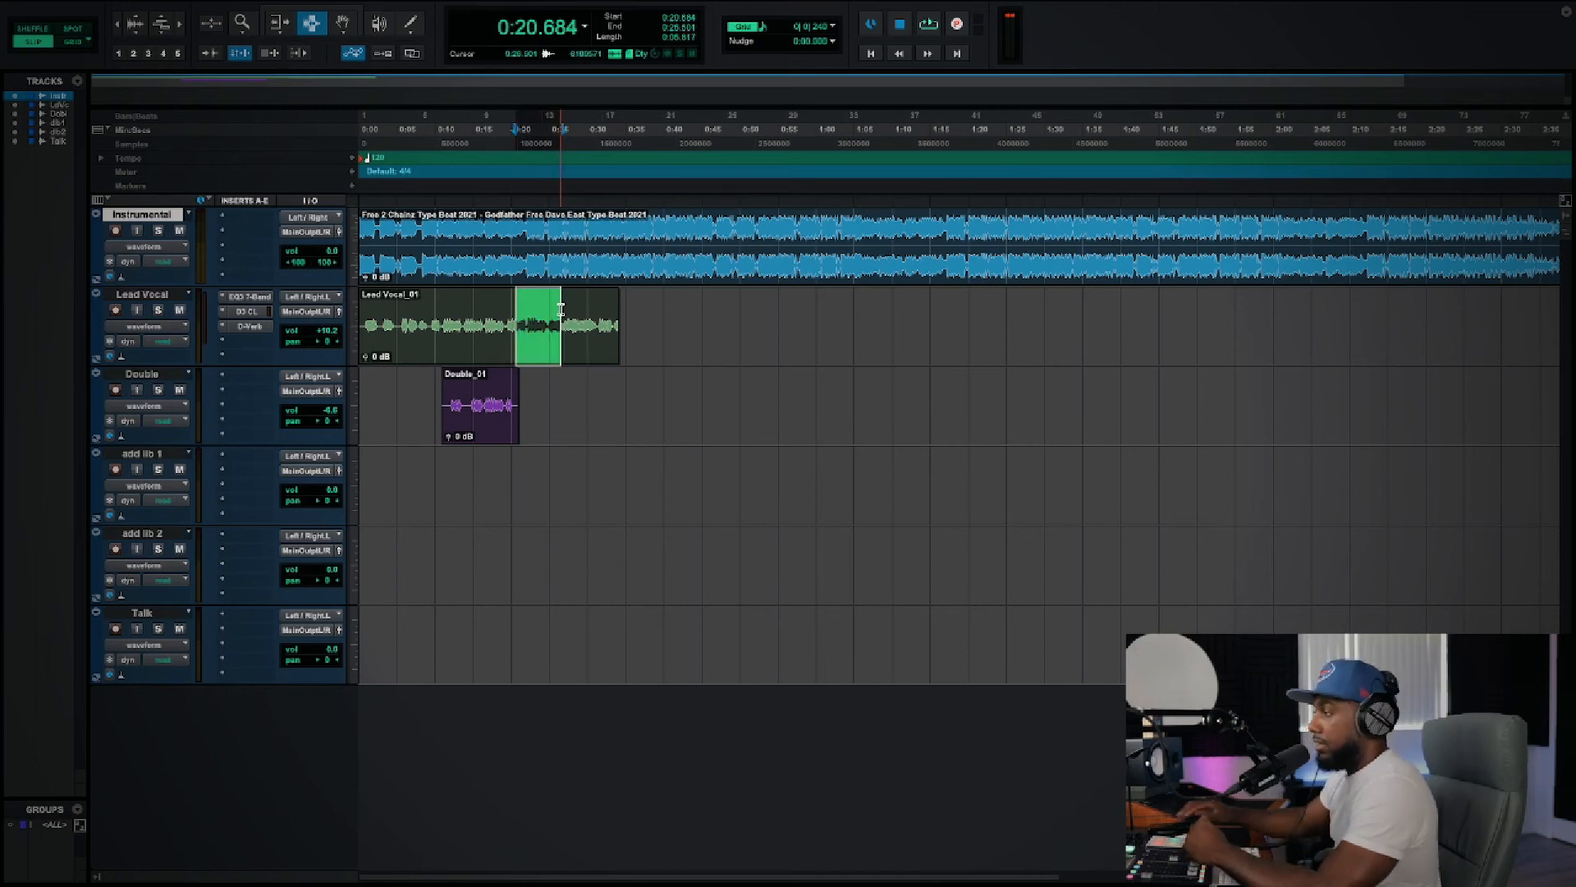
Step: Activate the Trim tool and try adjusting the end of the Lead Vocal clip
left_click(681, 328)
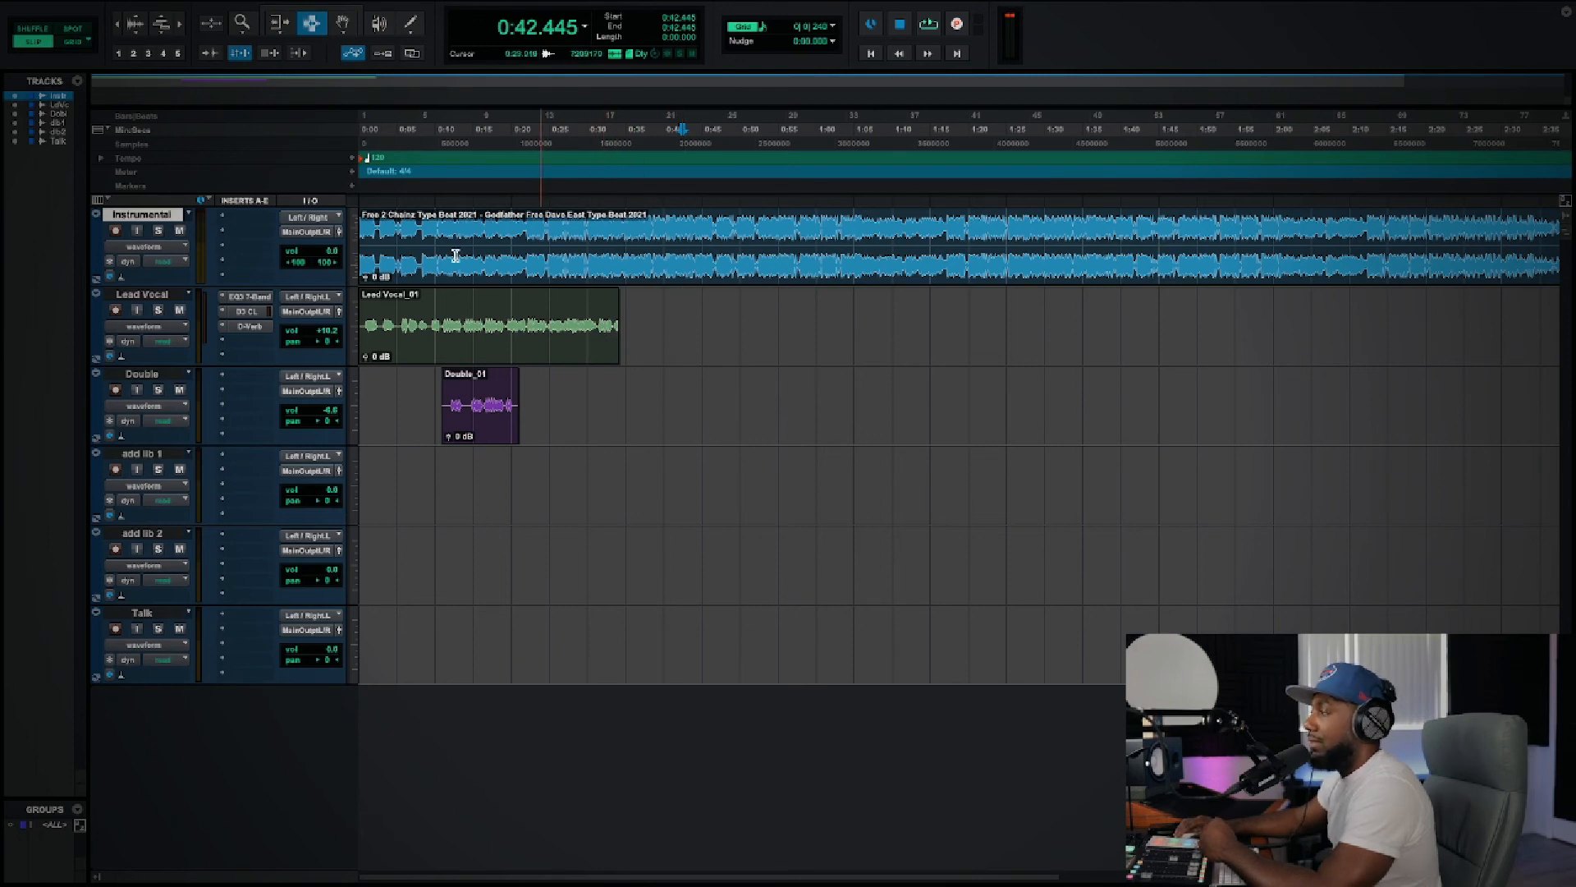
left_click(279, 25)
mouse_move(618, 351)
left_mouse_down()
mouse_move(542, 355)
mouse_move(672, 363)
left_mouse_up()
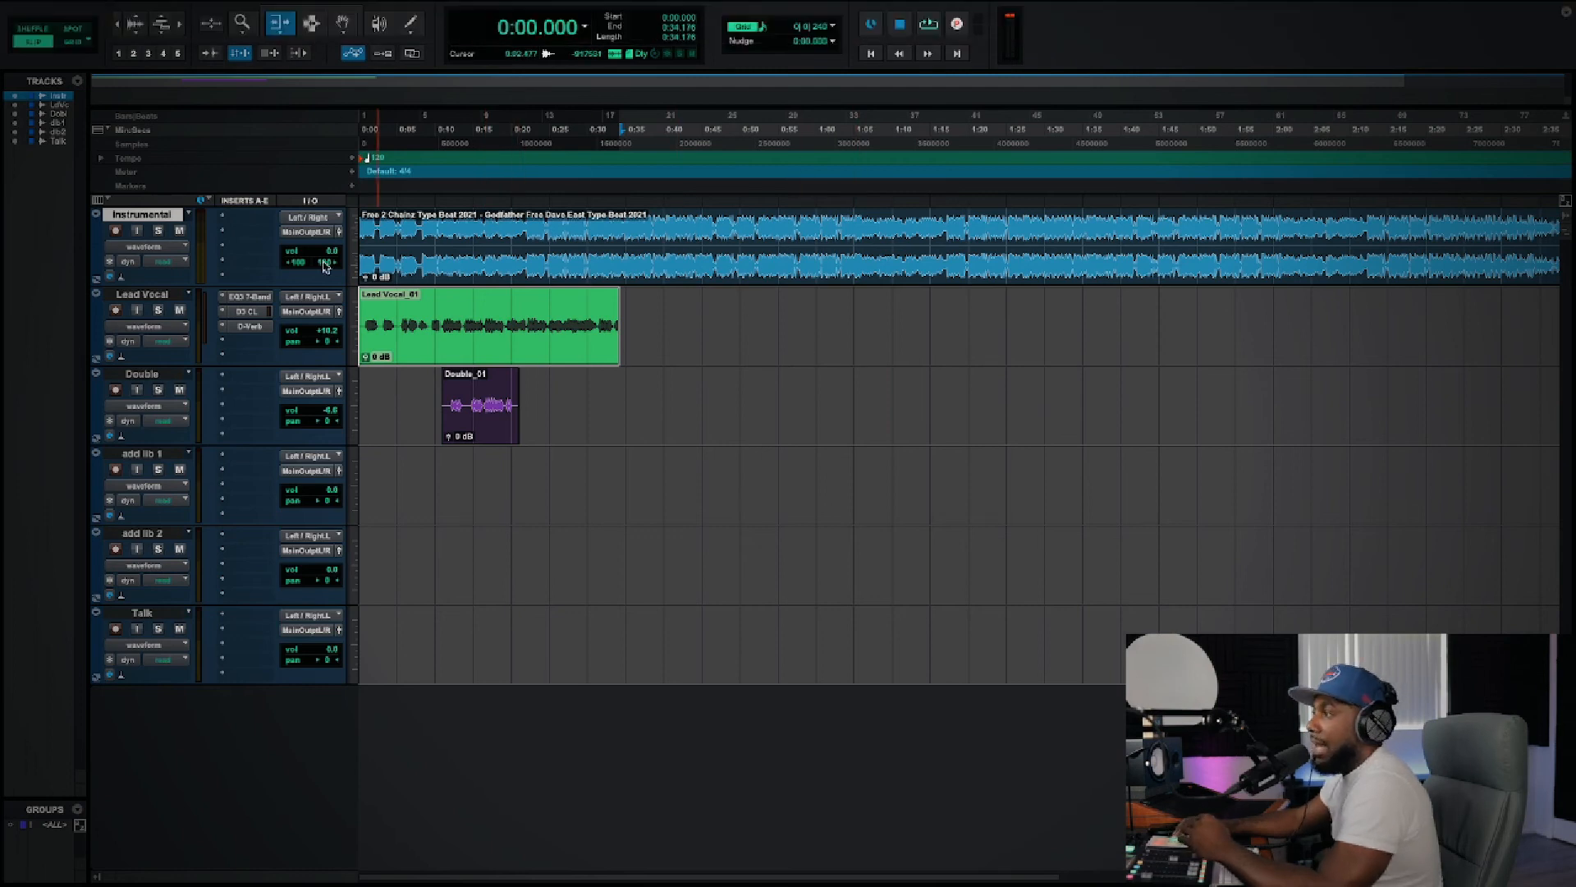
Step: Activate the Smart Tool and try its trimming, selecting and grabbing functions on the Lead Vocal clip
left_click(330, 11)
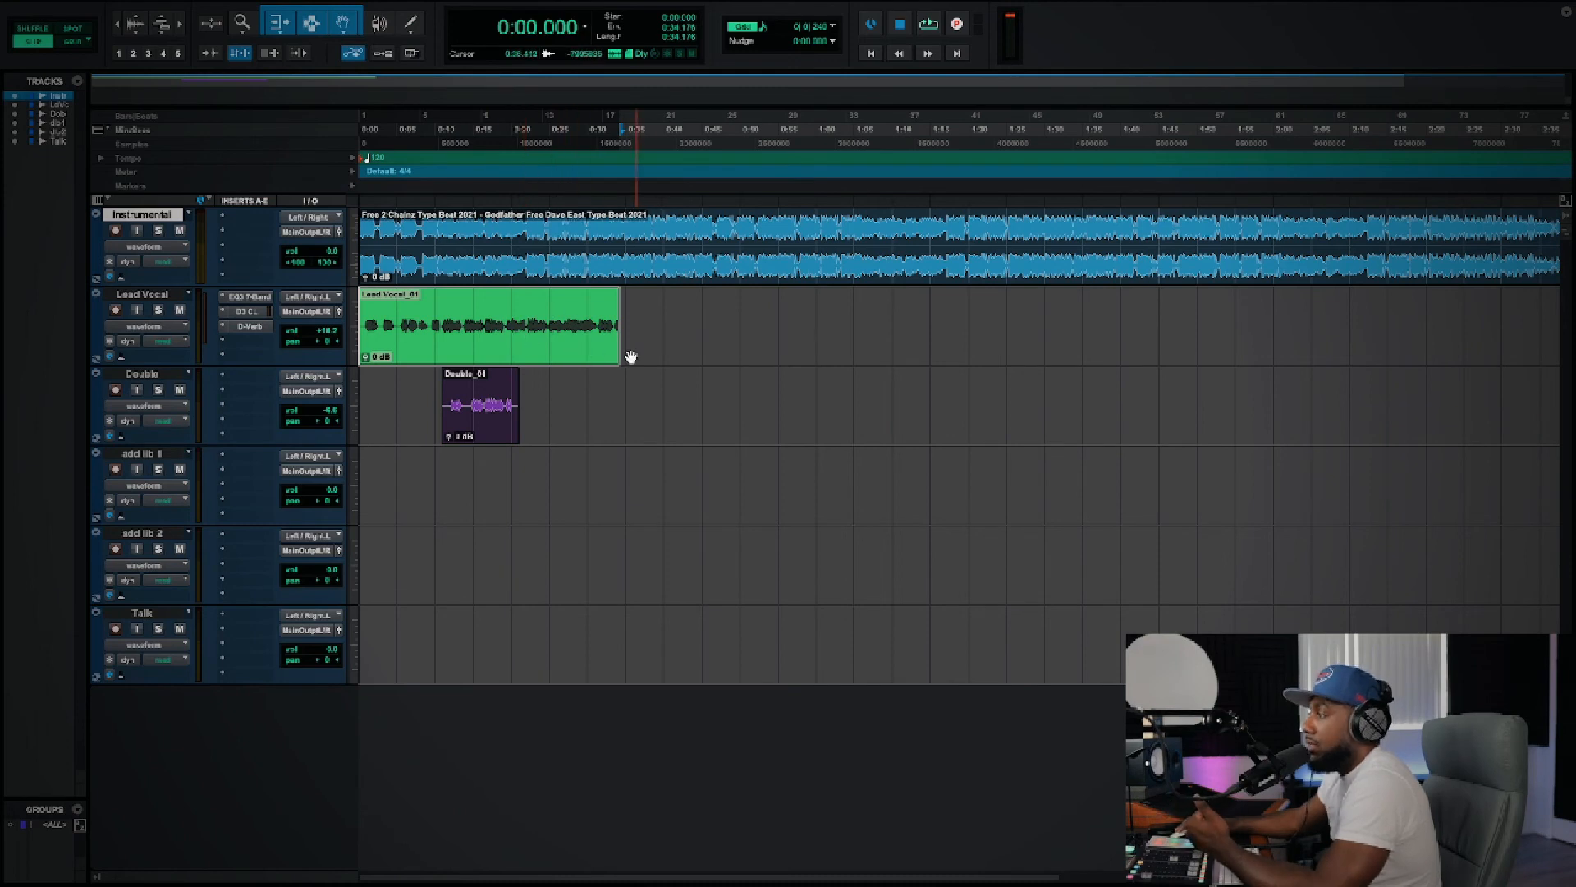
left_click_drag(620, 358, 416, 324)
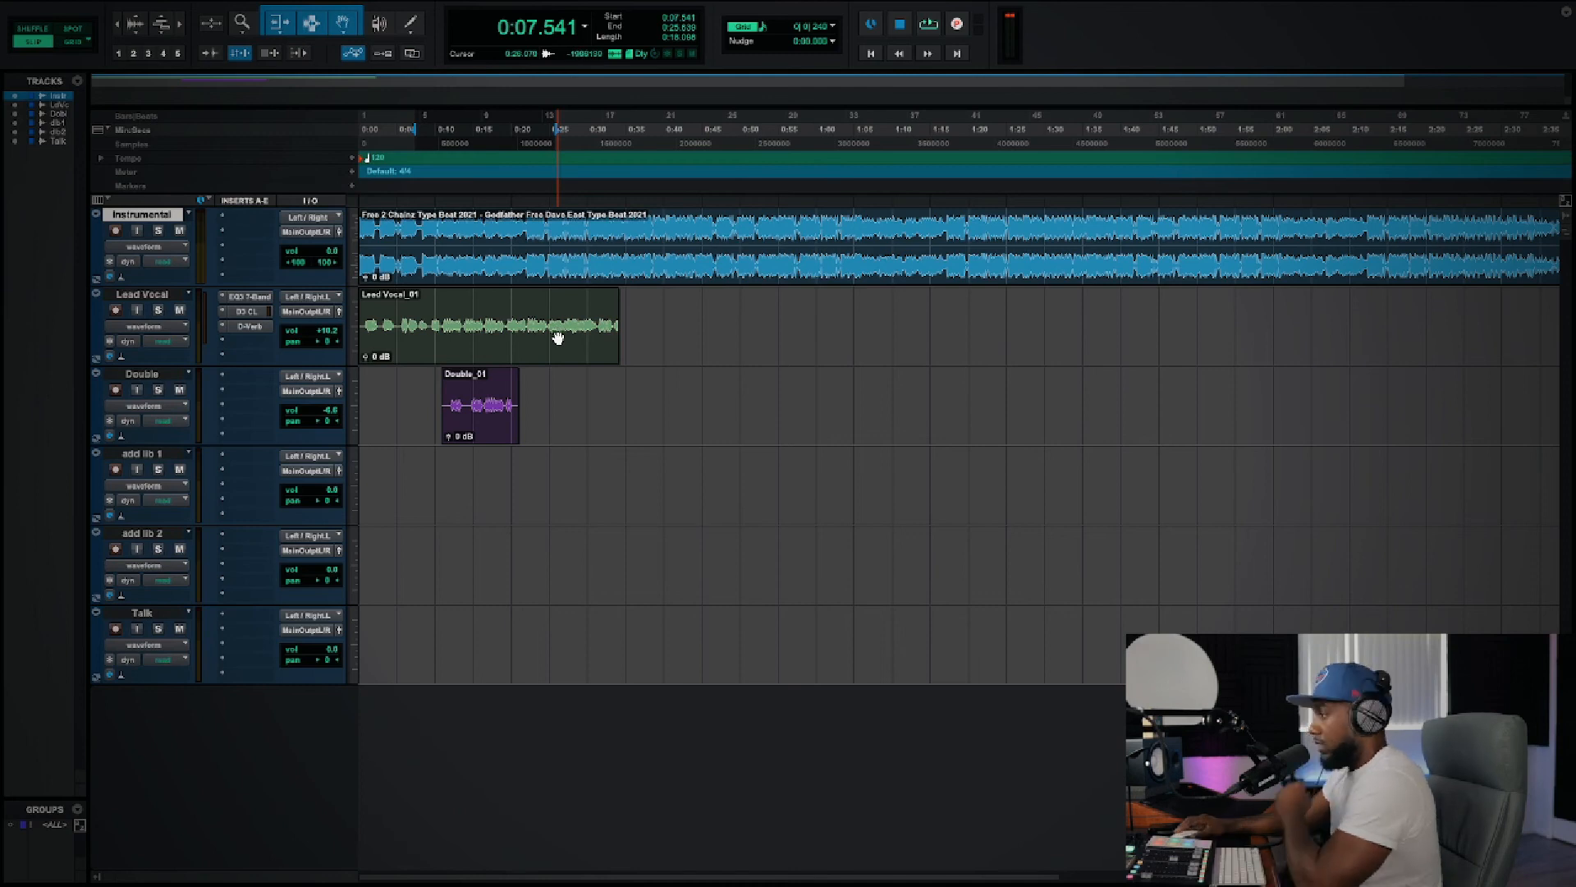
left_click_drag(557, 339, 515, 351)
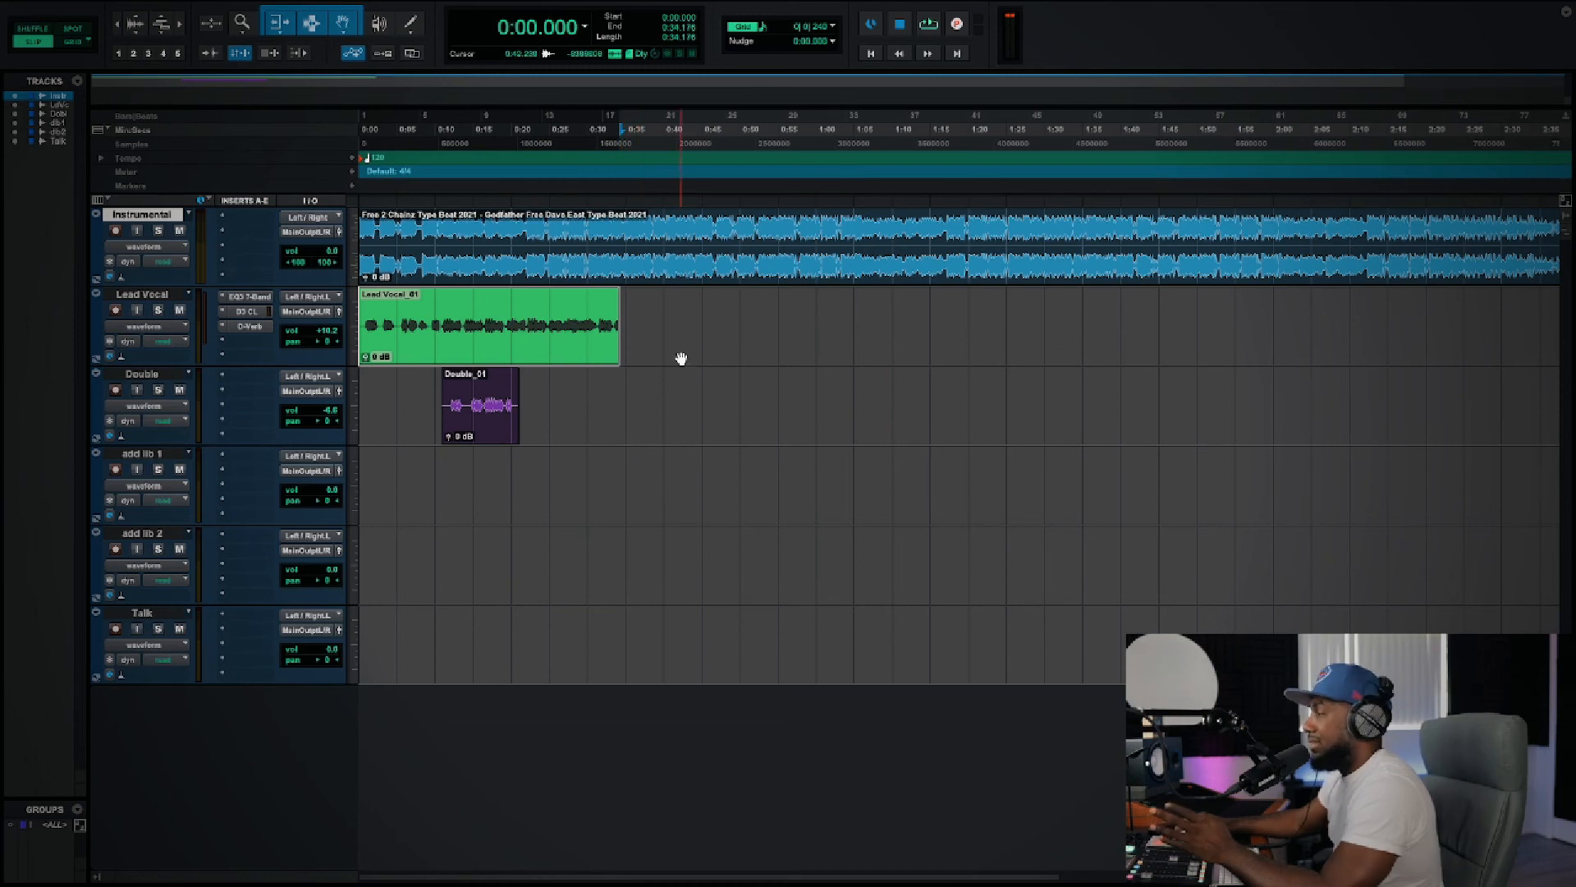
Step: Examine how far the Instrumental clip extends past the end of the Lead Vocal clip
scroll(748, 366, "right", 10)
scroll(746, 366, "left", 10)
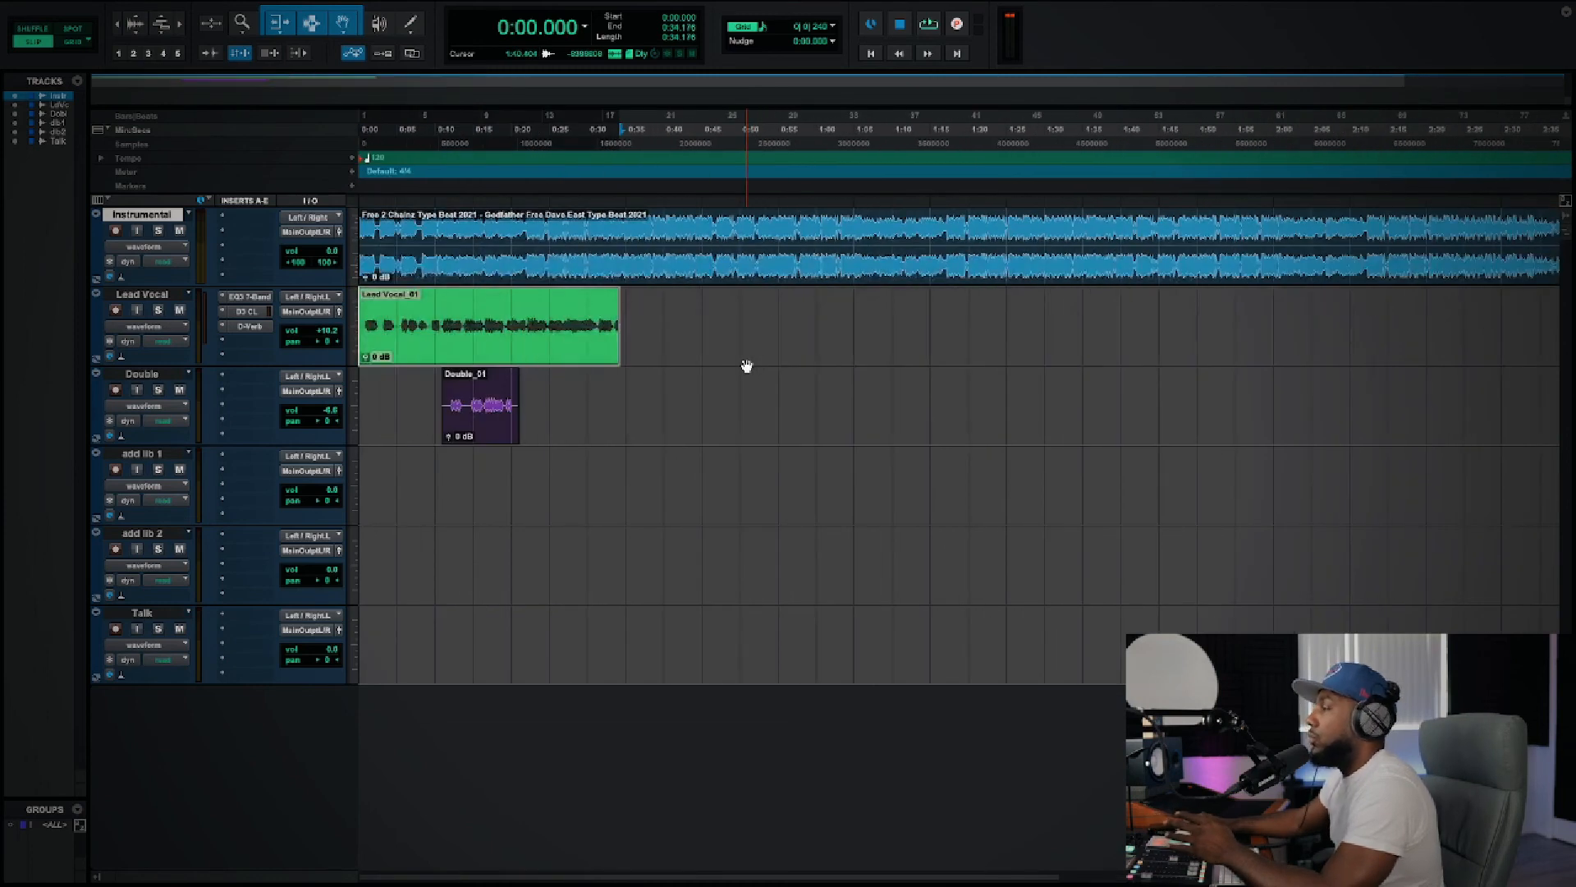
scroll(697, 355, "right", 10)
scroll(699, 356, "left", 10)
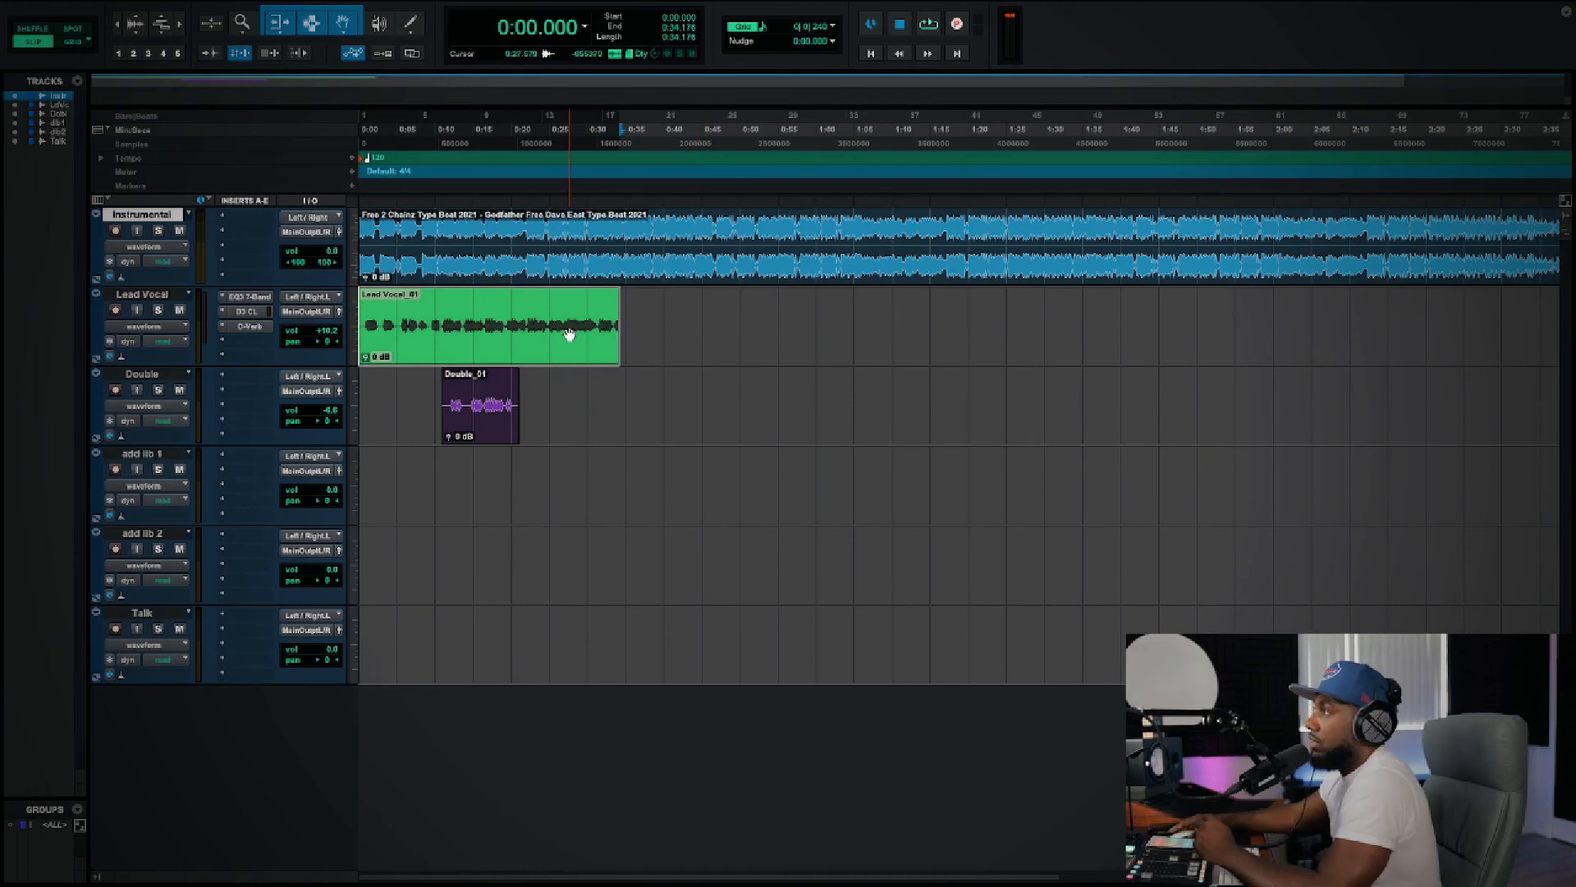
scroll(570, 334, "right", 10)
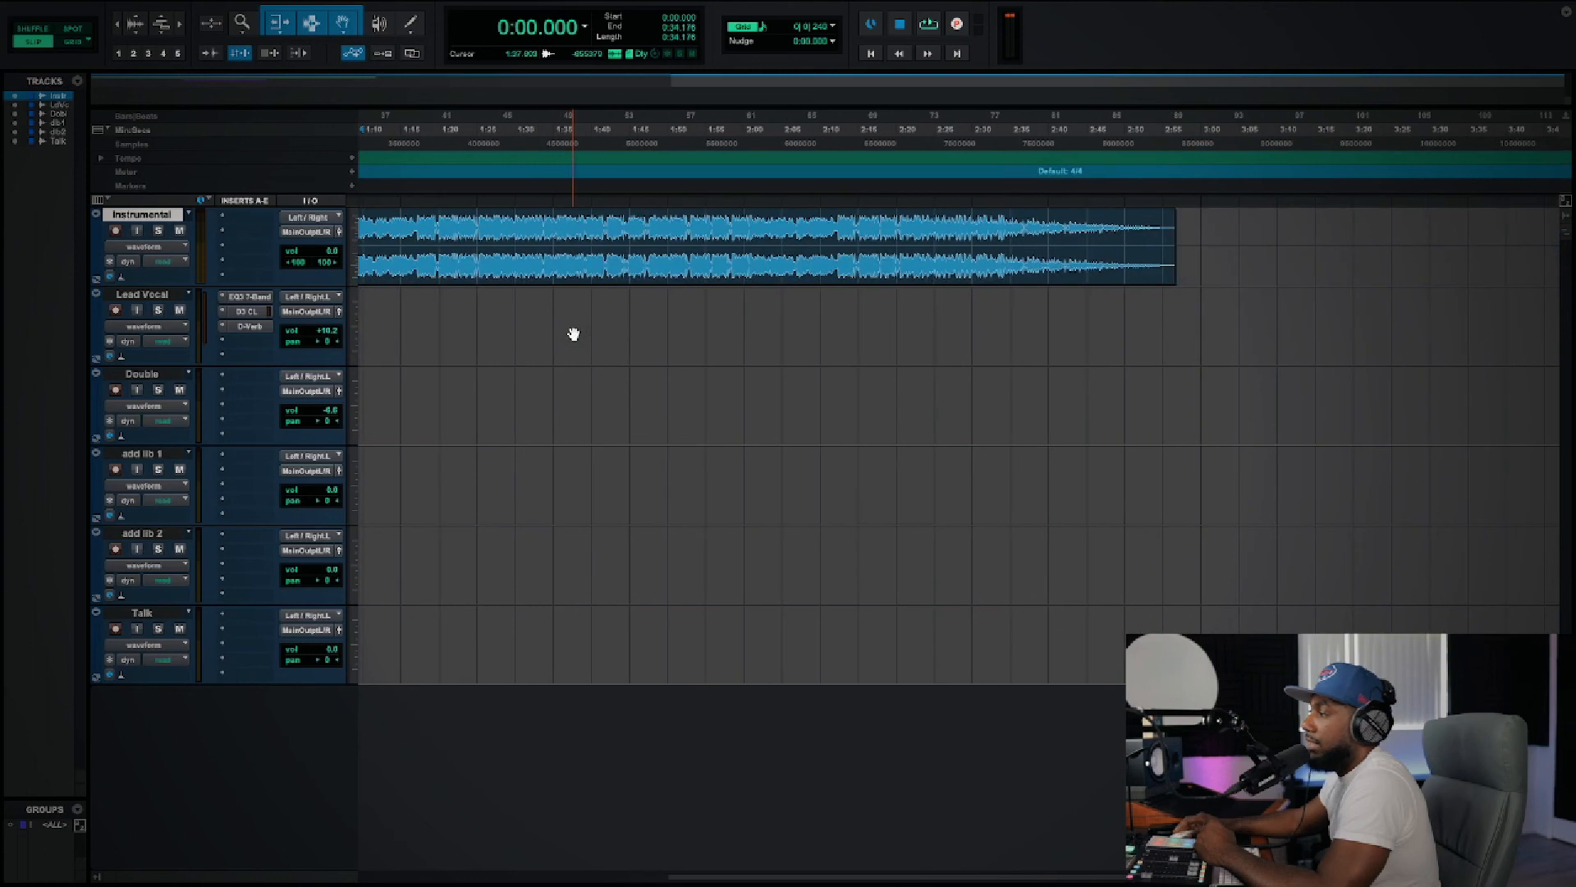
scroll(573, 333, "left", 10)
left_click(698, 328)
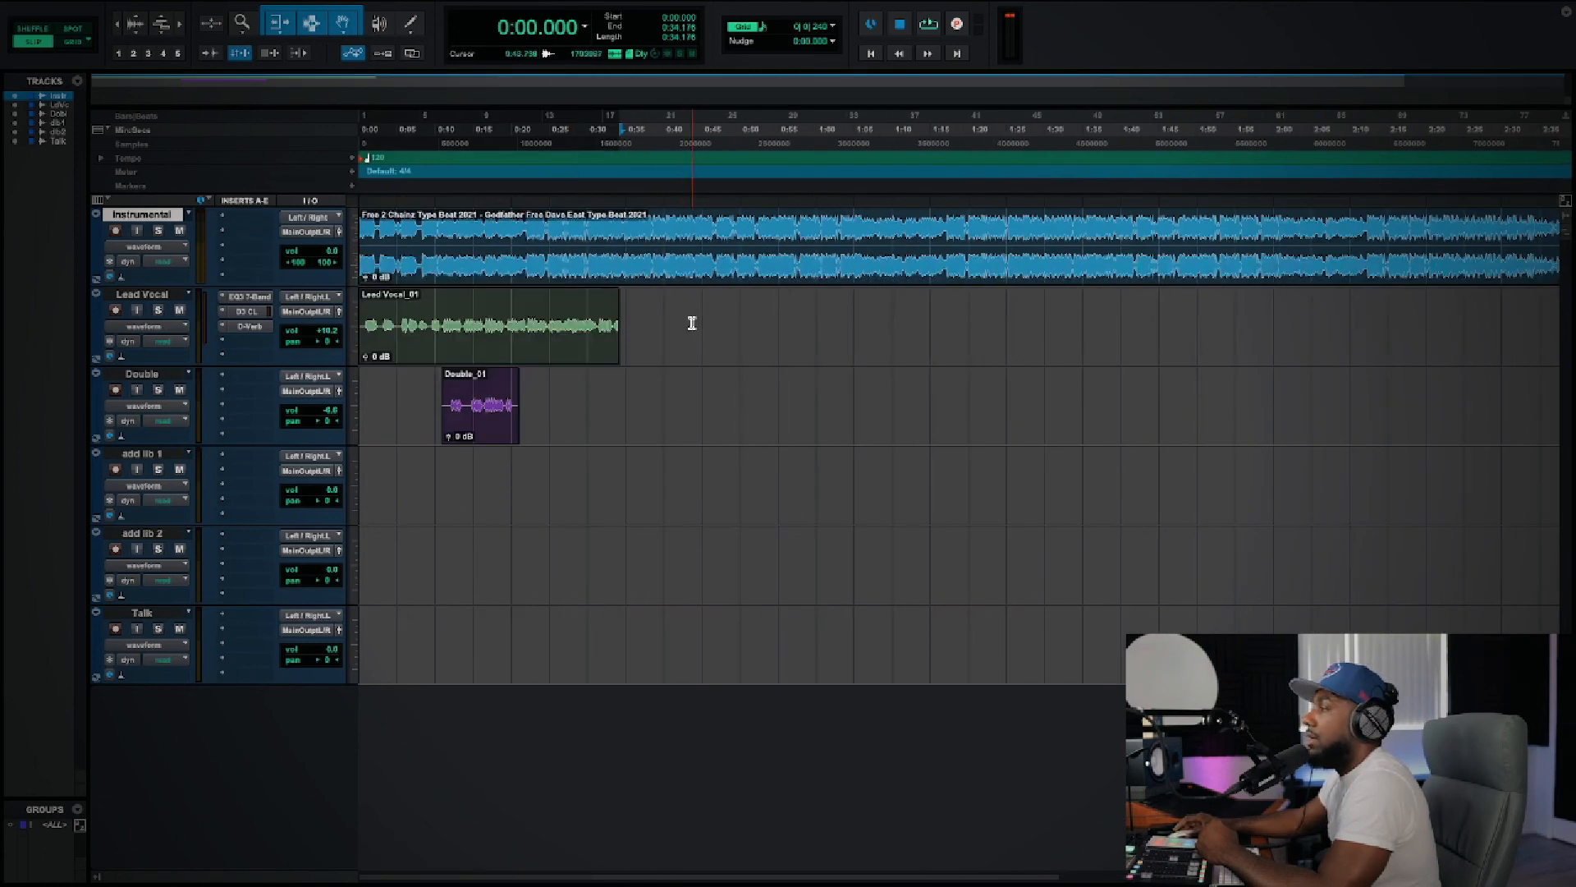
scroll(723, 327, "right", 10)
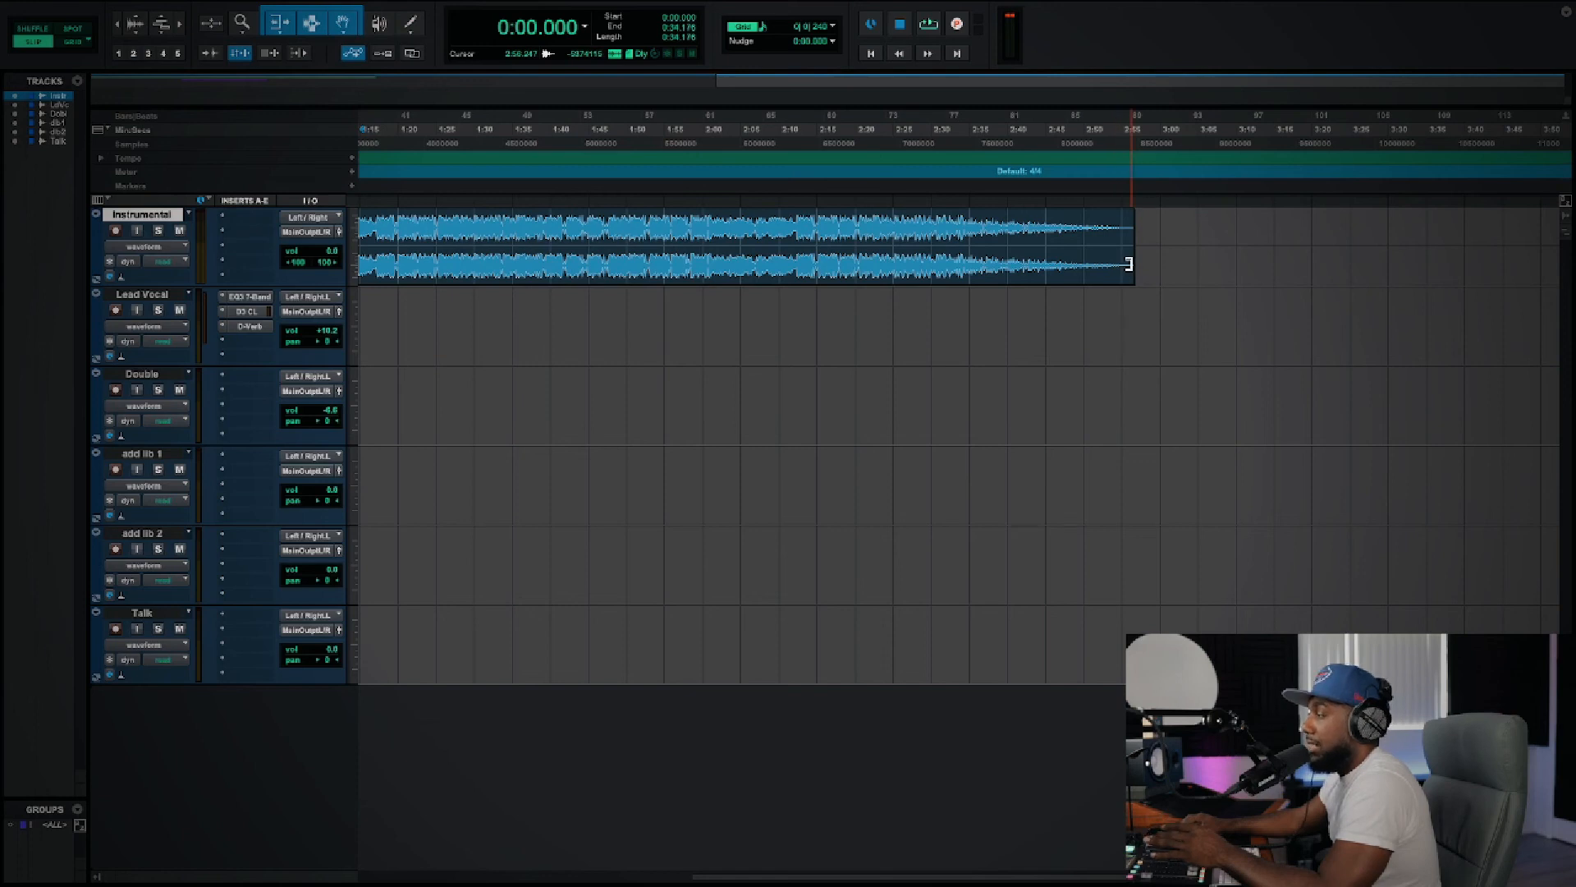
scroll(1129, 263, "left", 10)
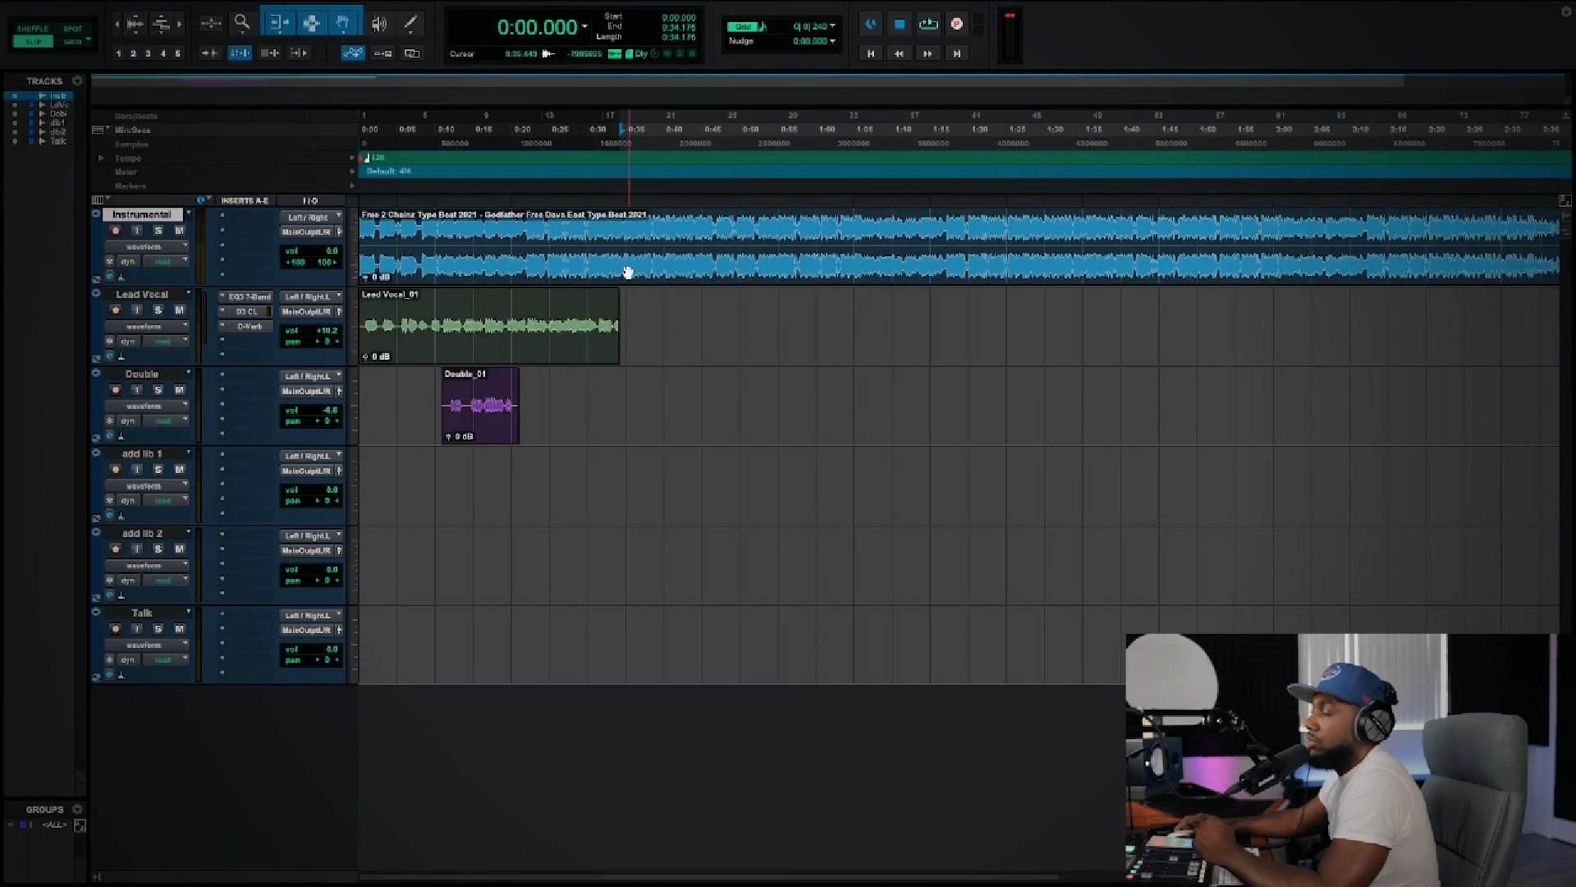
Step: Trim the end of the Instrumental clip back to about 0:40 and play back from about 0:38.0 across the cut
scroll(697, 367, "right", 10)
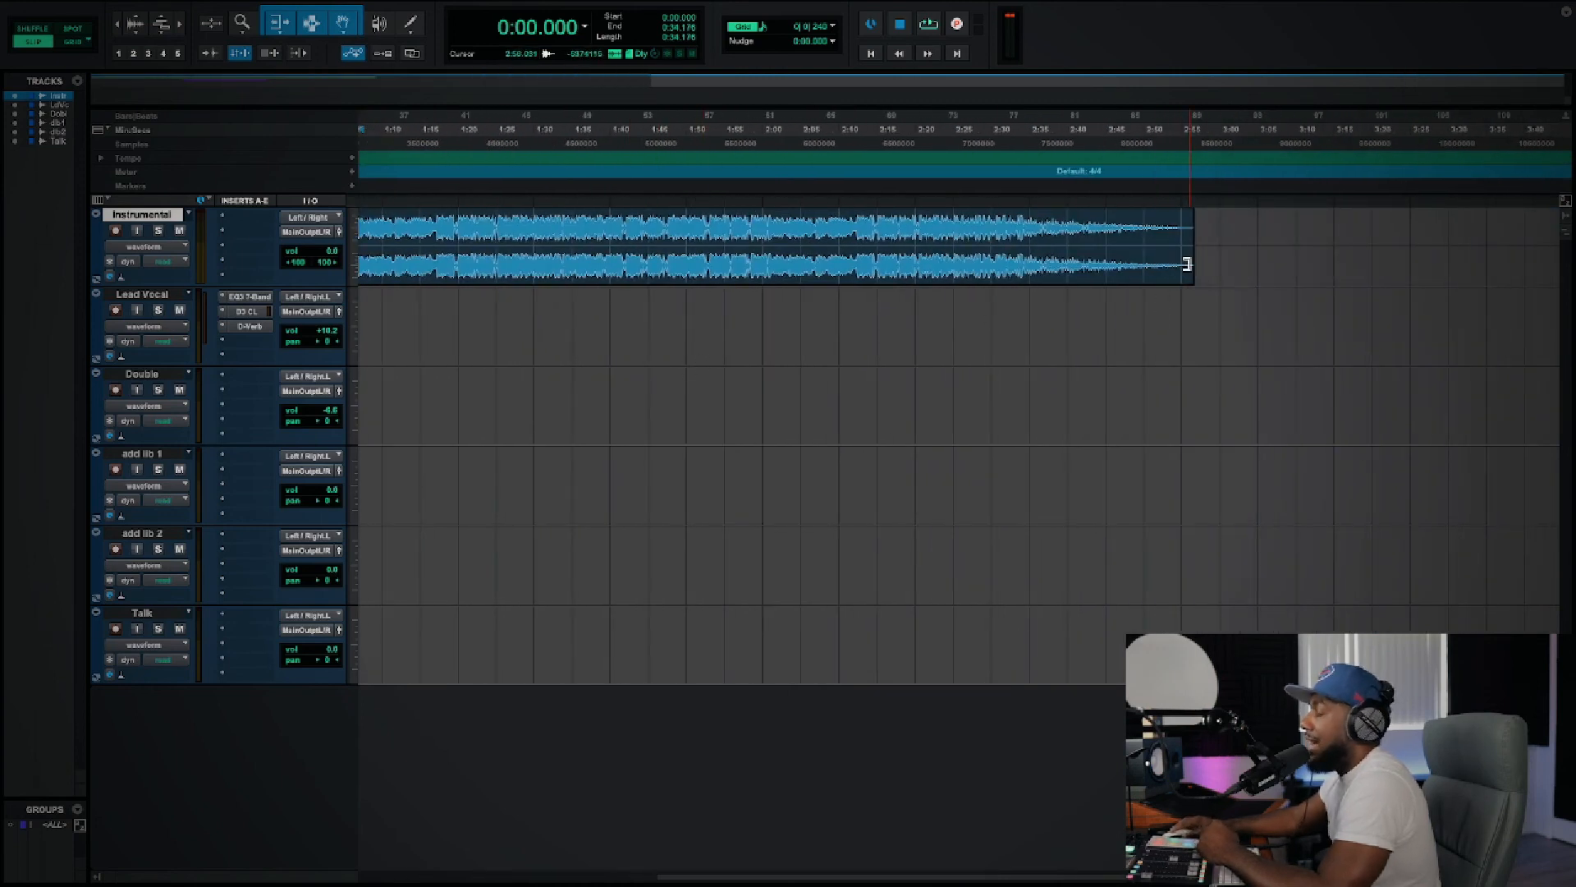
left_click_drag(1187, 264, 483, 264)
scroll(626, 291, "left", 10)
left_click_drag(996, 277, 663, 289)
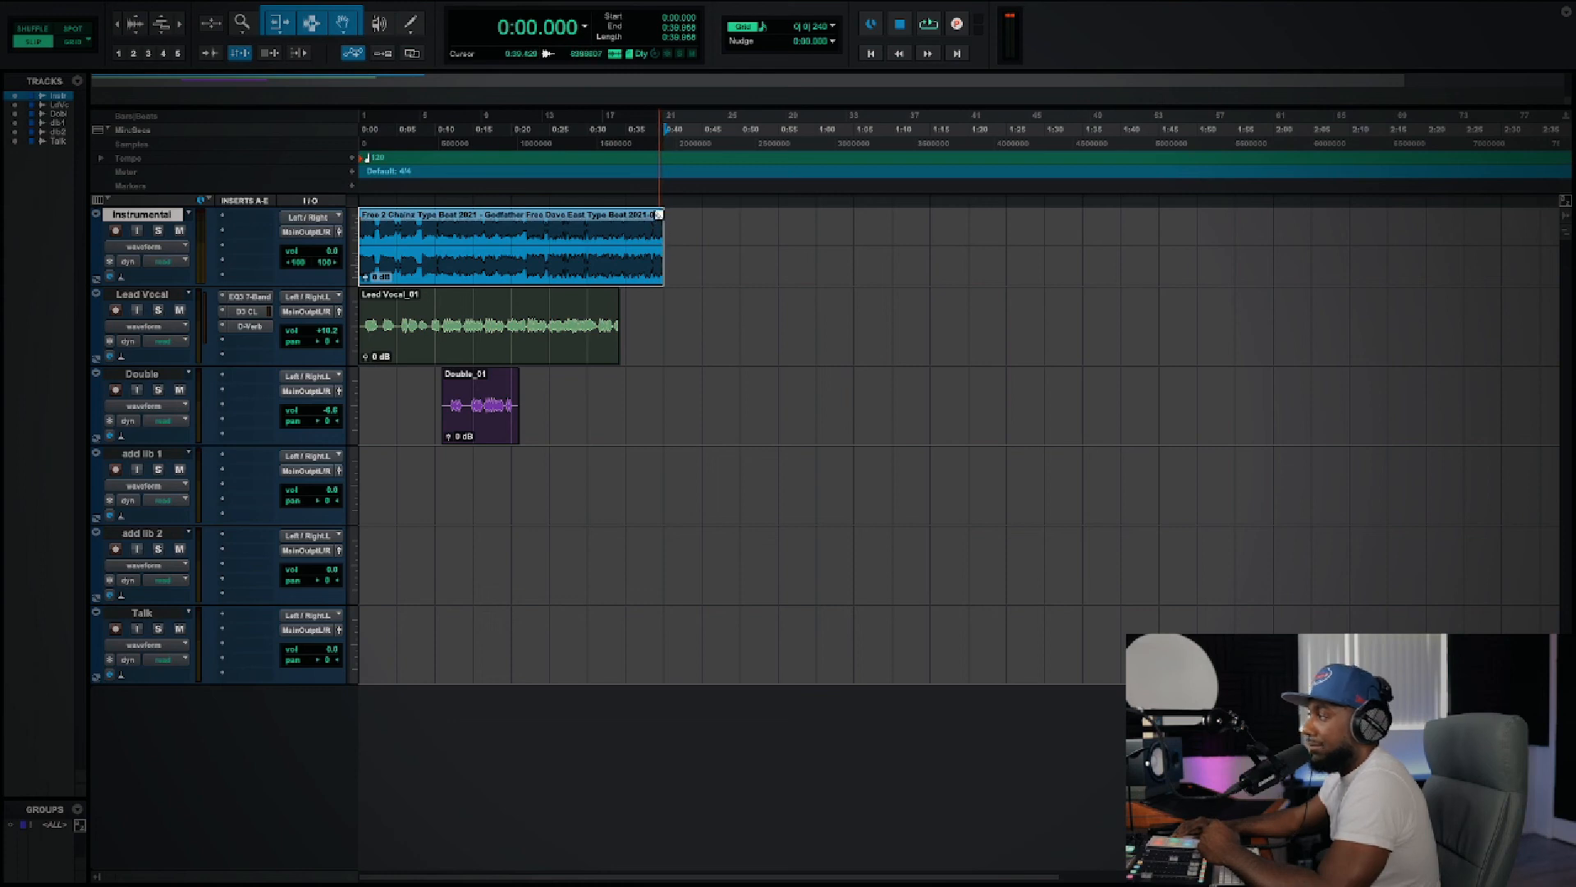
left_click(648, 310)
key("space")
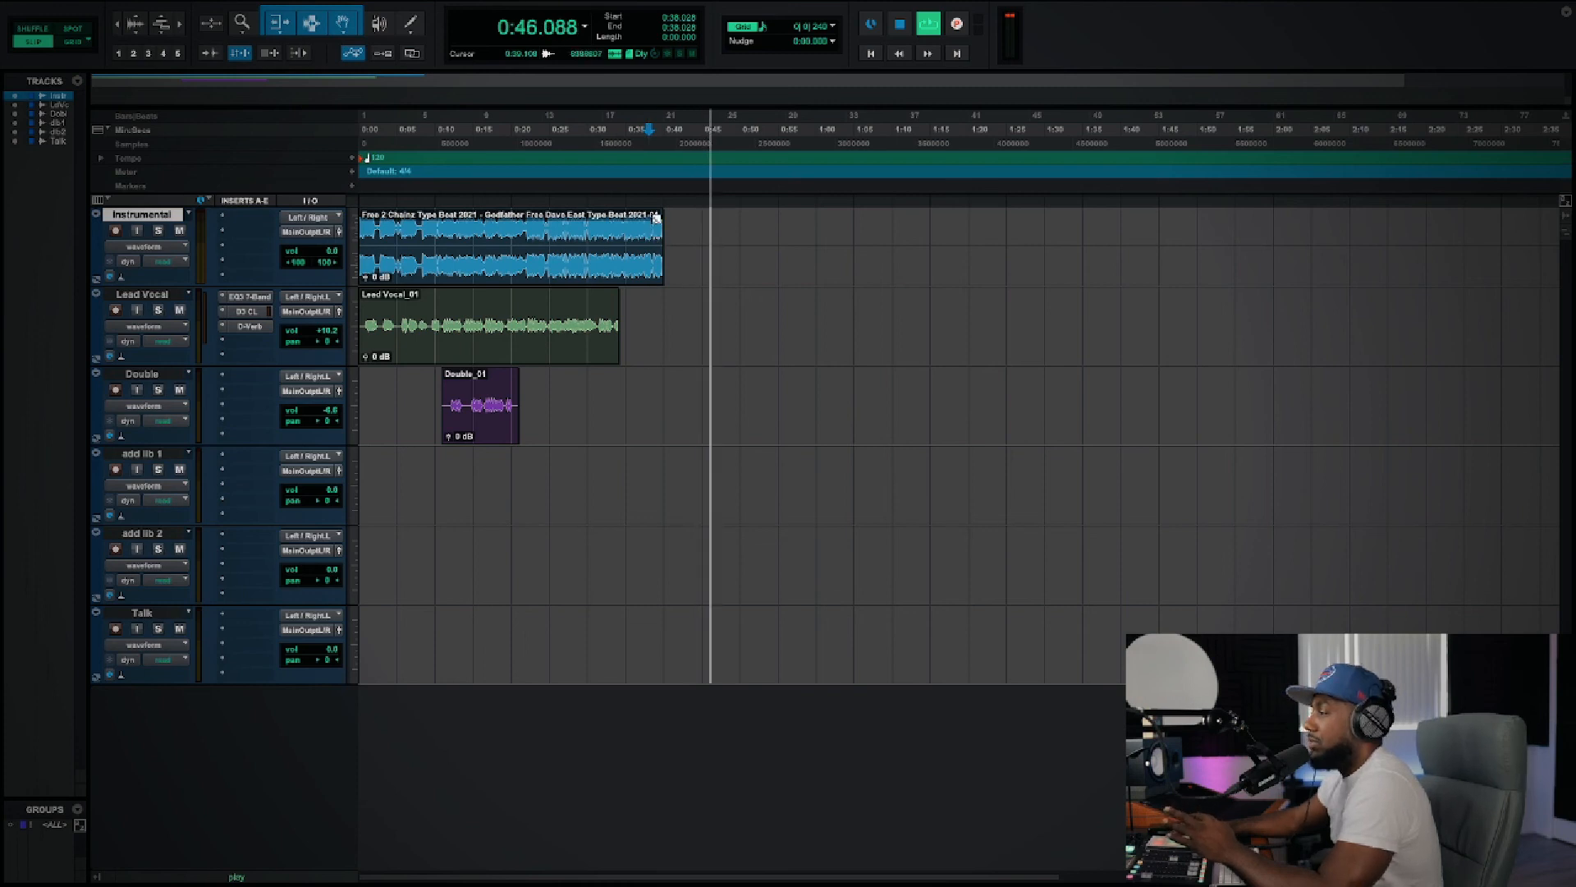
Step: Add a fade-out about 15 seconds long to the end of the Instrumental clip, starting at about 0:25
left_click(657, 216)
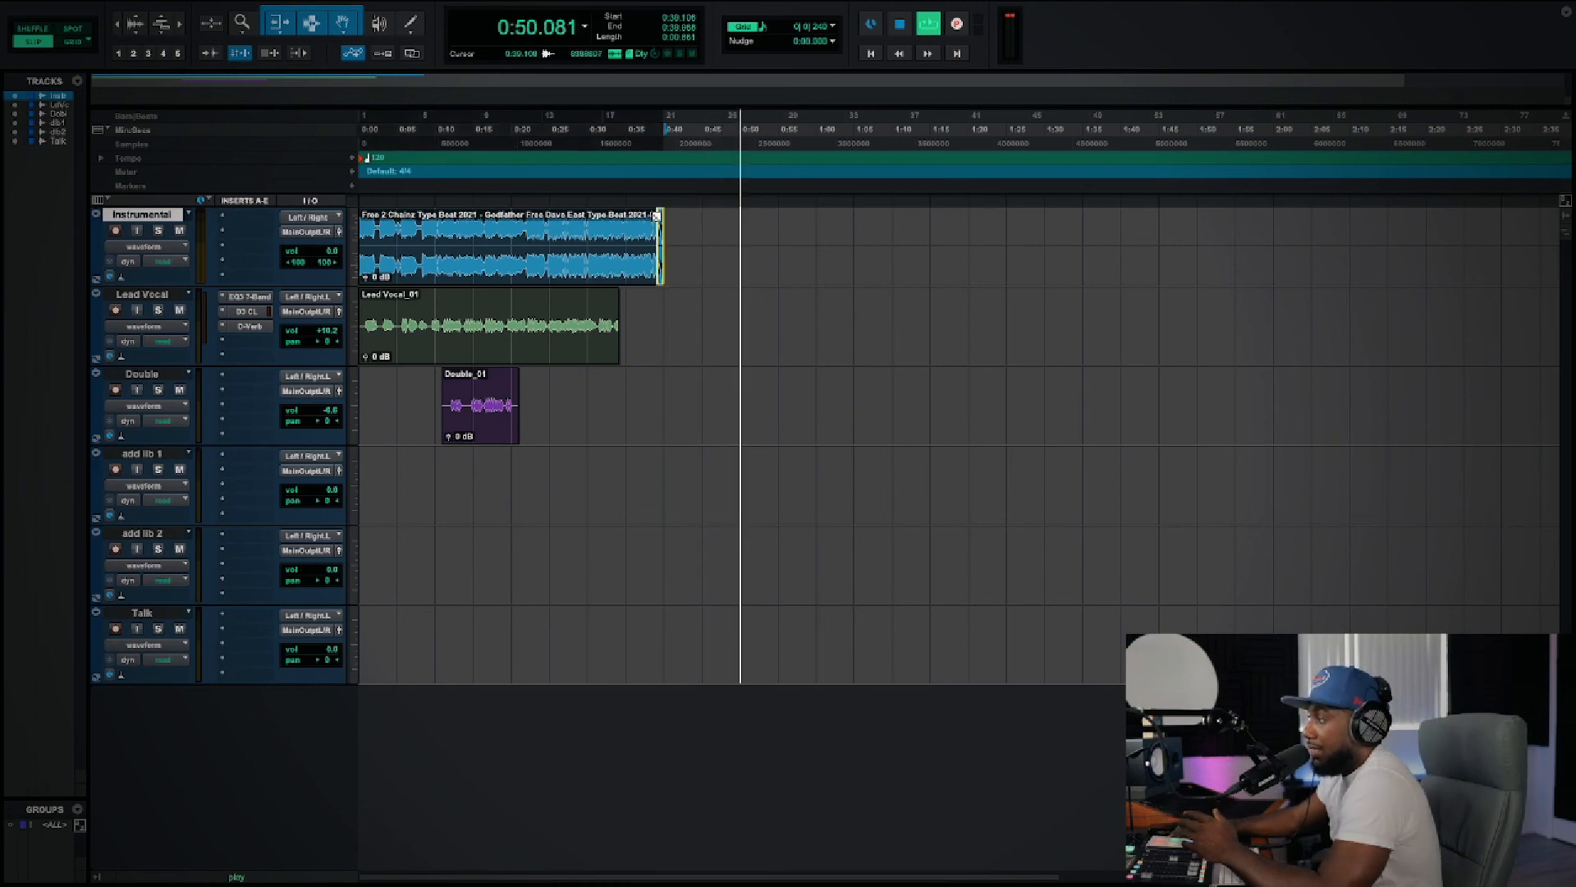
left_click(657, 215)
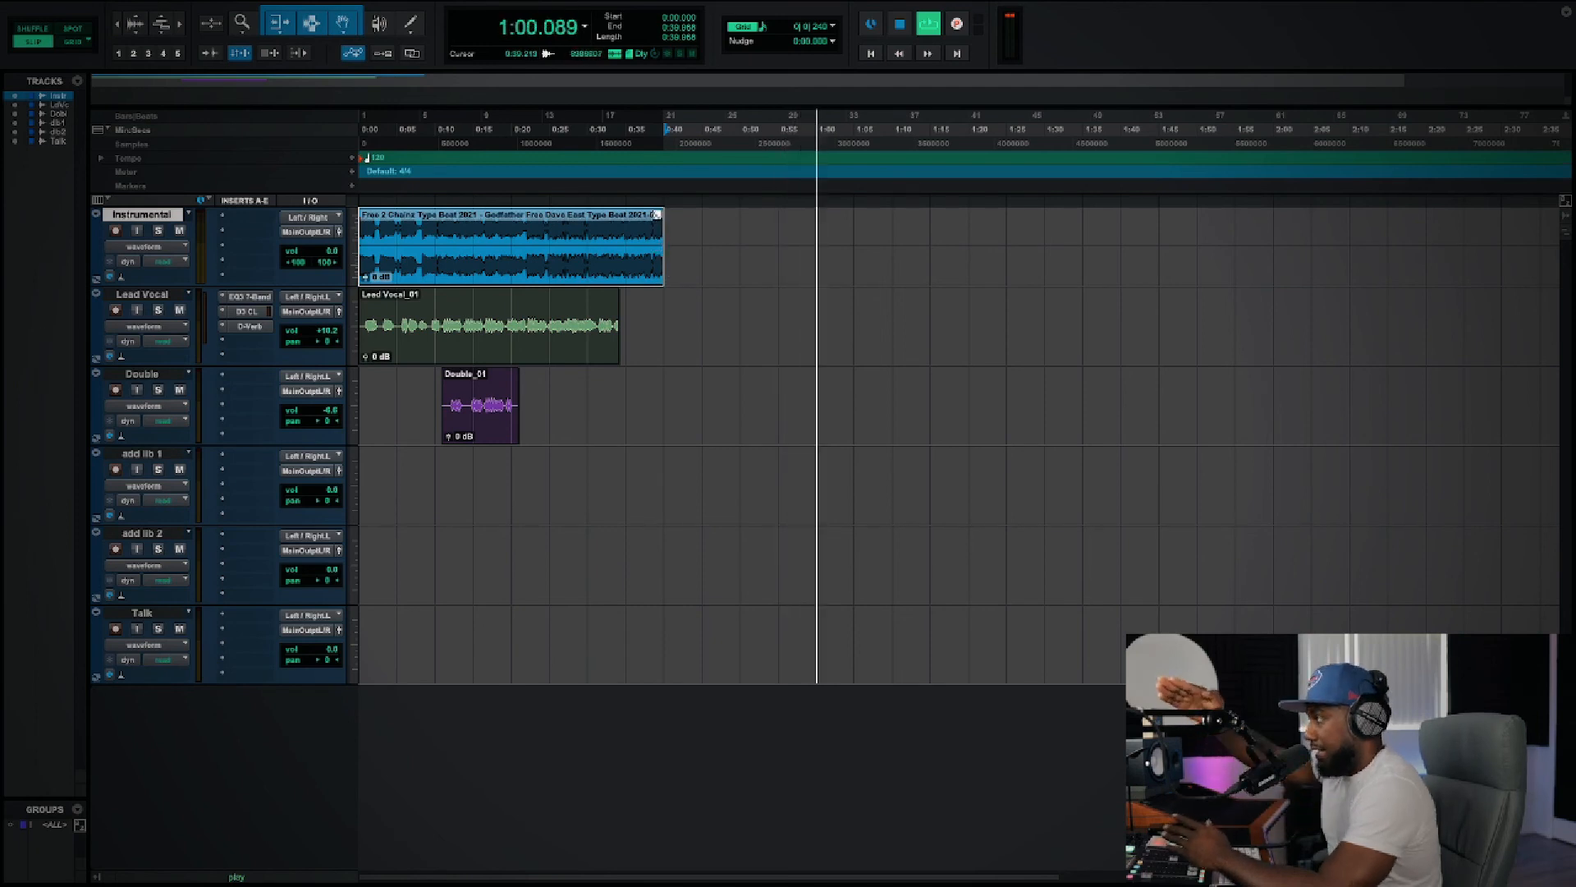
left_click_drag(658, 215, 657, 215)
left_click_drag(649, 215, 548, 214)
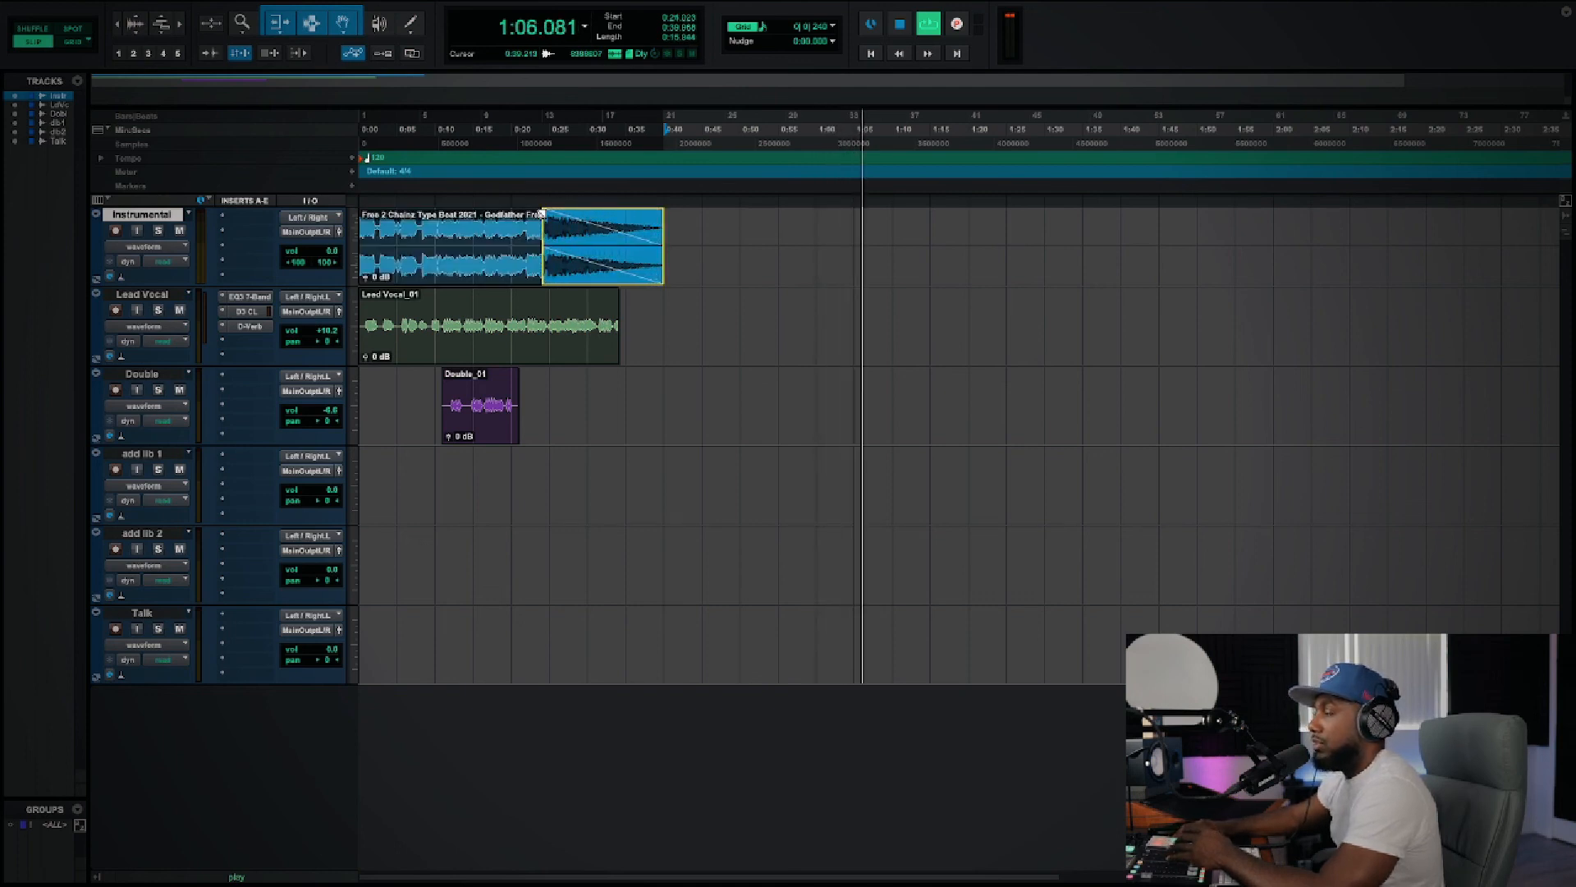
Step: Play back the Instrumental fade-out from about 0:35 to the end of the clip
left_click(610, 214)
key("space")
left_click(625, 215)
key("space")
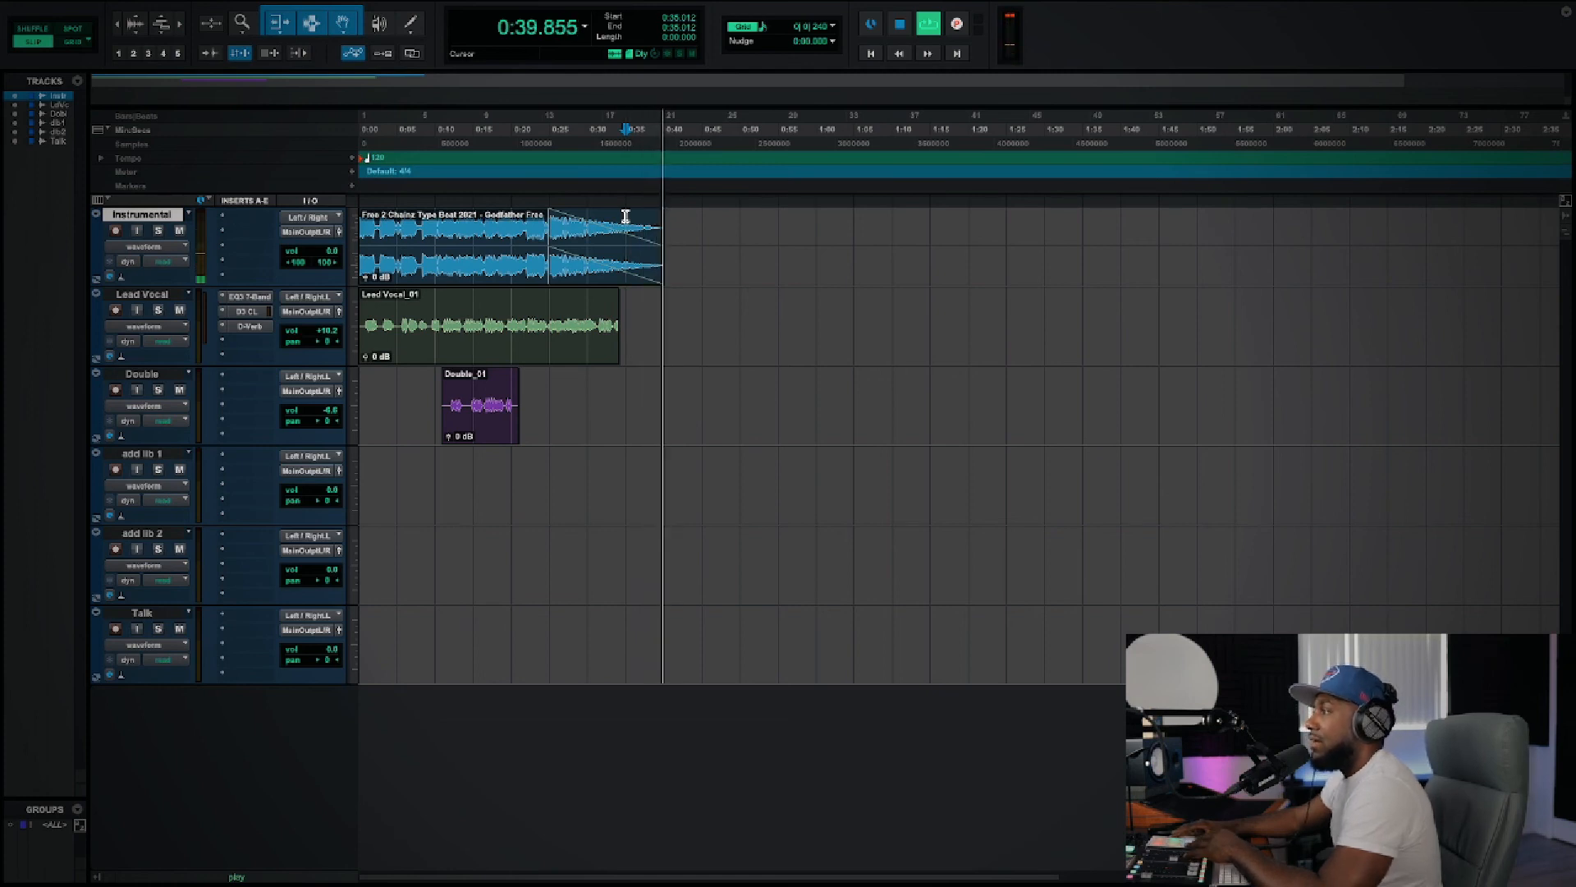
key("space")
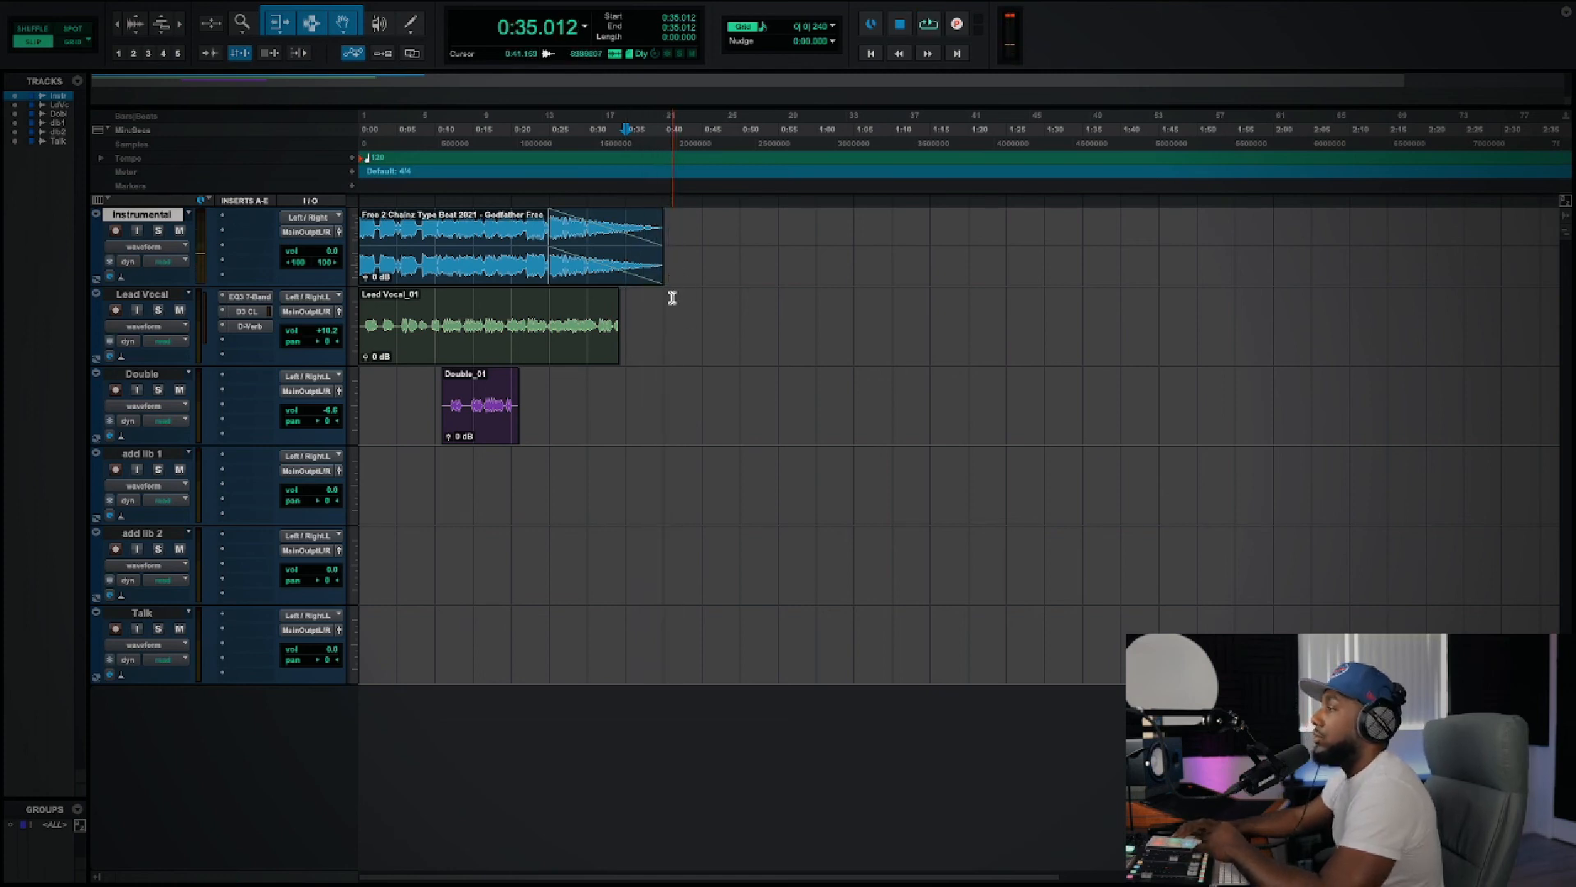
Step: Select the range from 0:00 to about 0:40, the end of the Instrumental clip, across the Lead Vocal and Double tracks
left_click(663, 306)
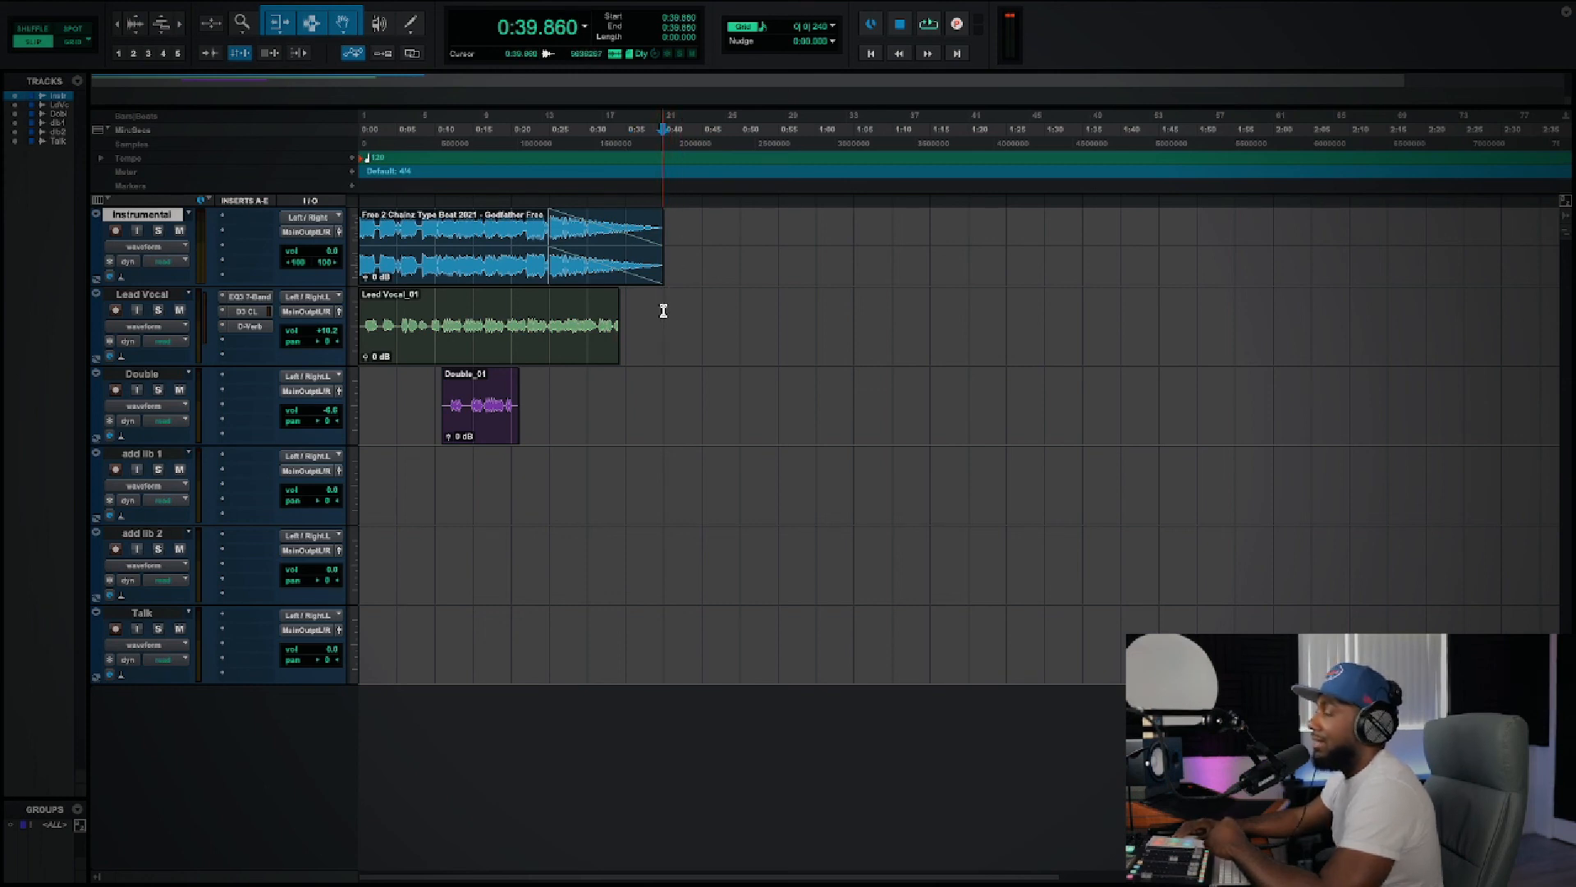
left_click(664, 307)
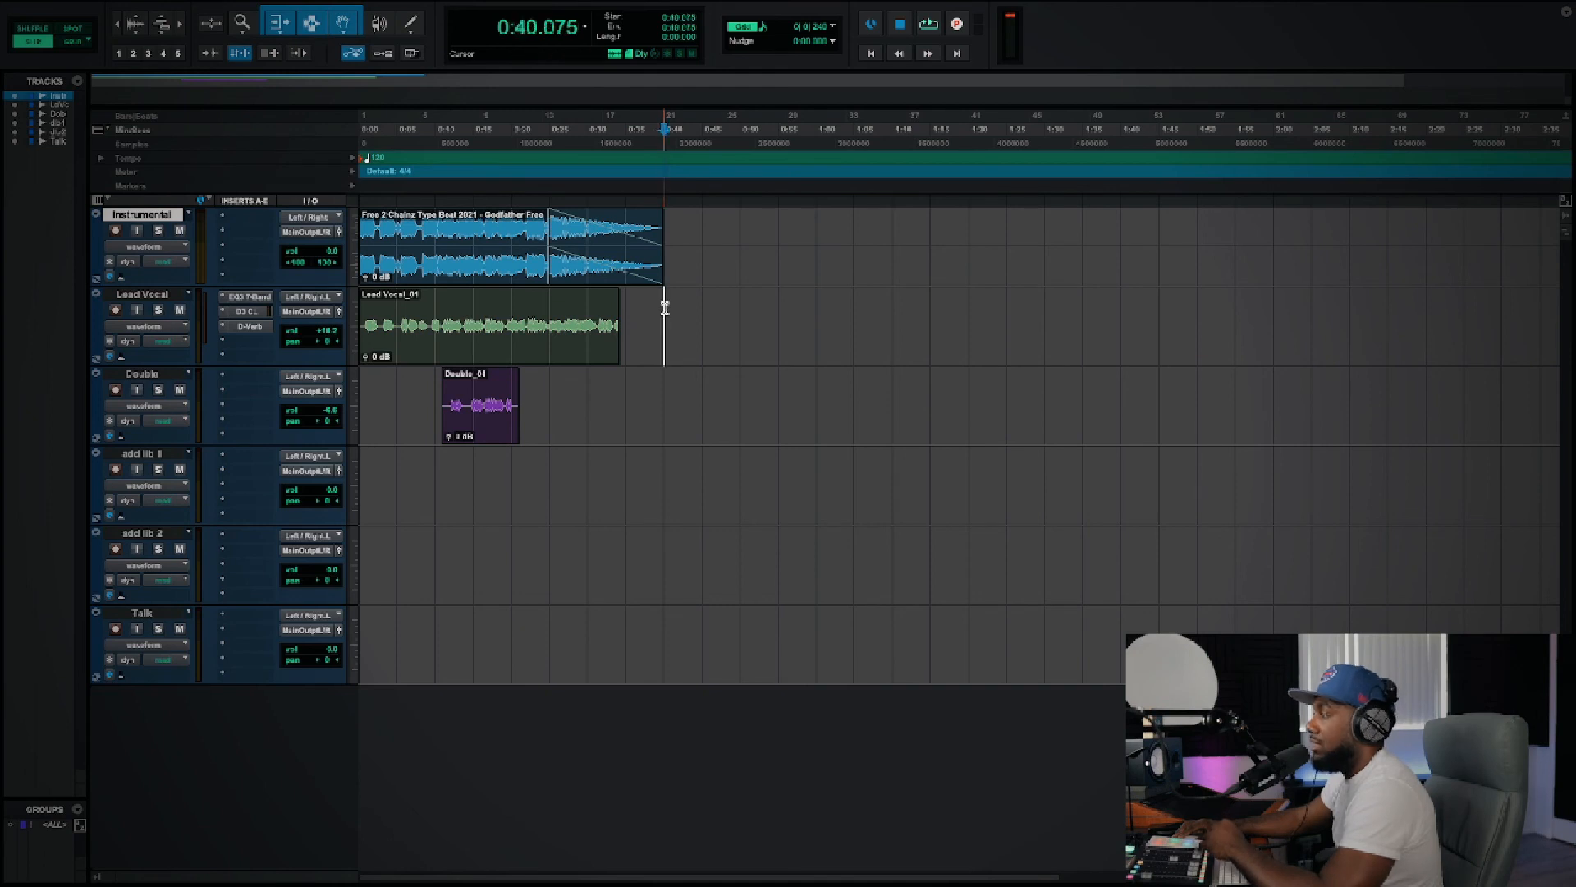
left_click_drag(664, 308, 333, 373)
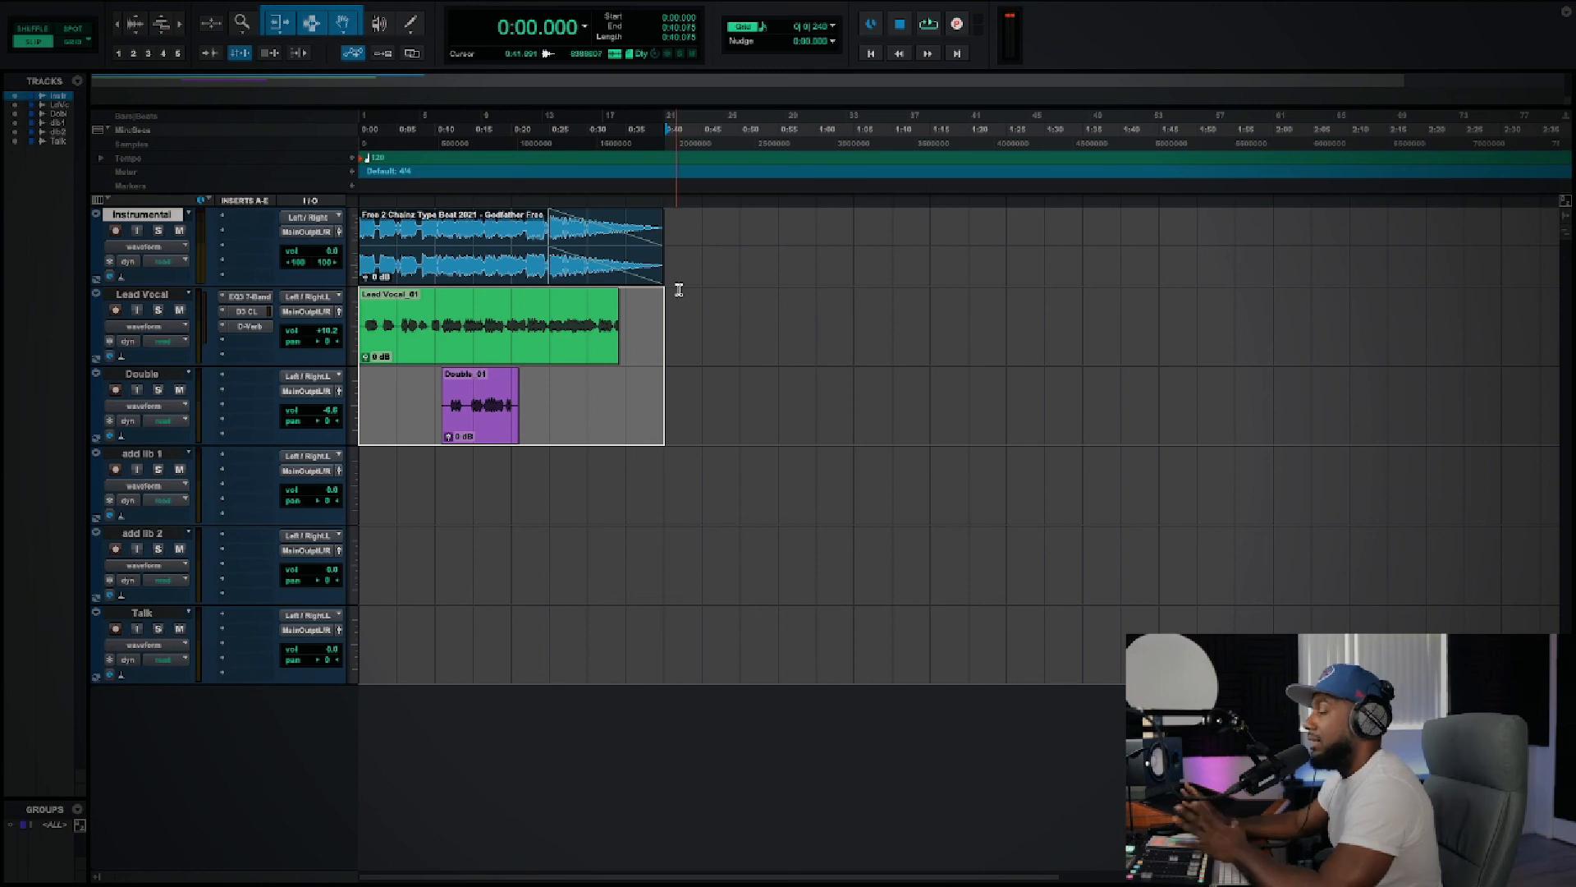
Step: Start a Bounce Mix of the selected range and name the file "Practice Youtube song"
mouse_move(192, 7)
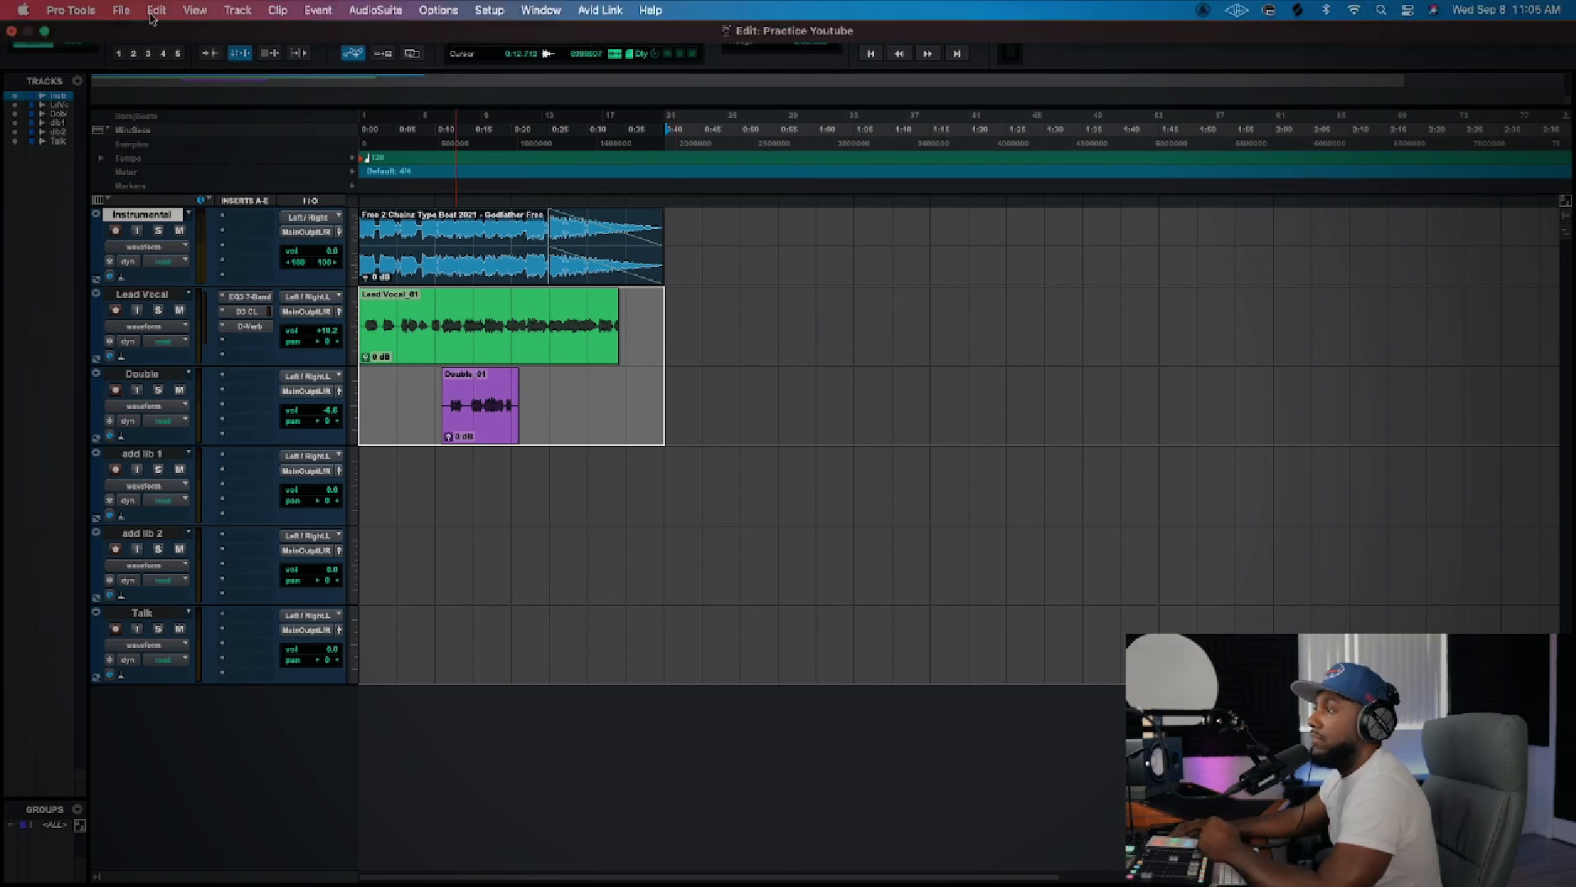
left_click(120, 10)
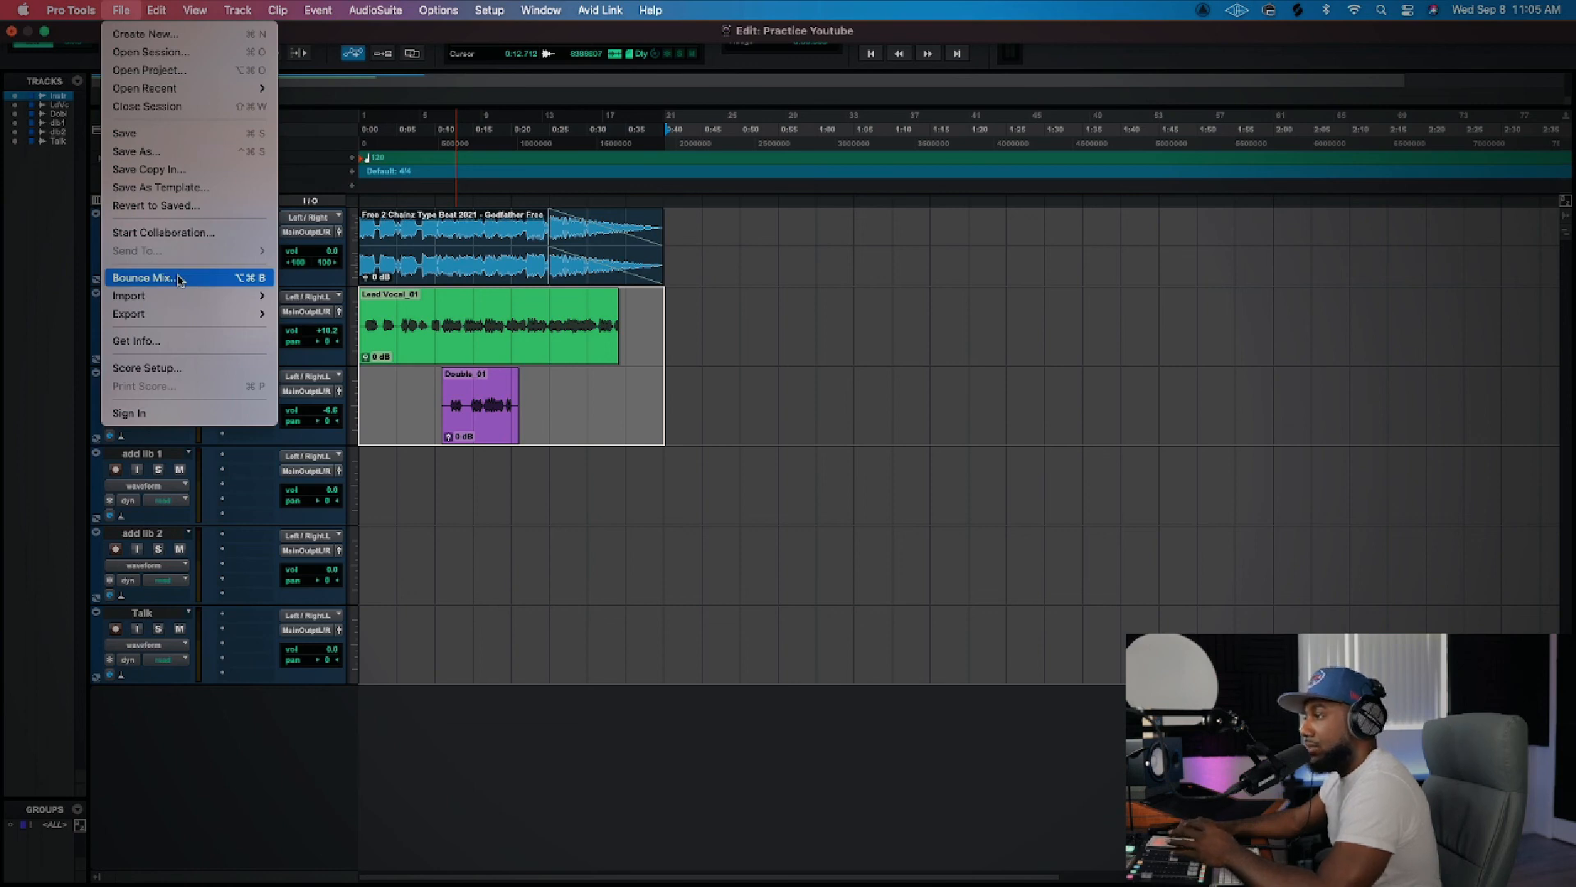
left_click(180, 280)
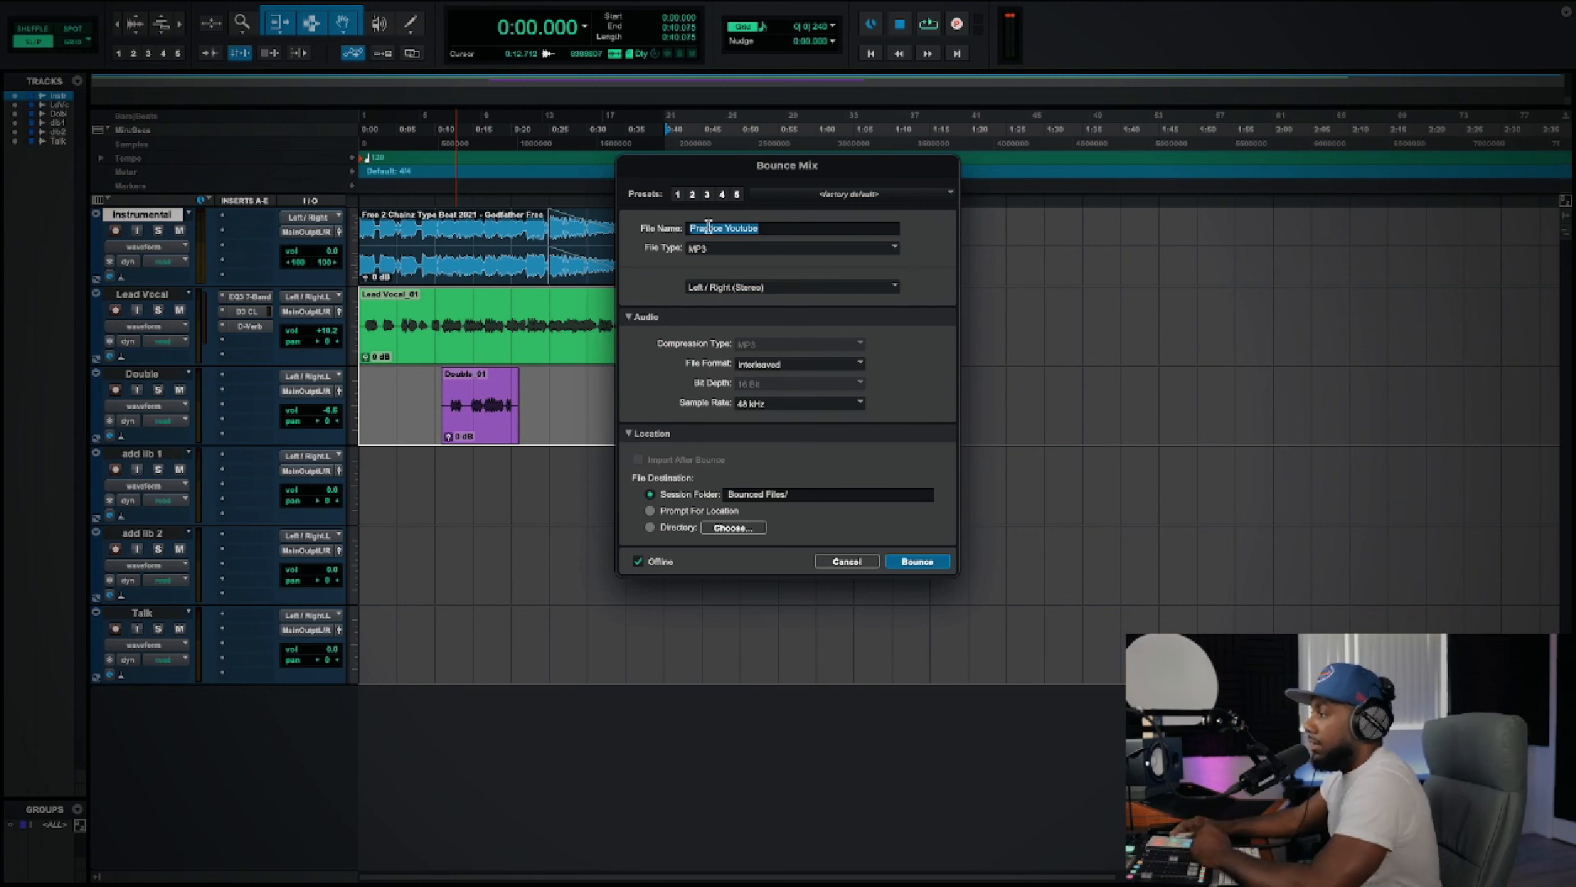
left_click(786, 228)
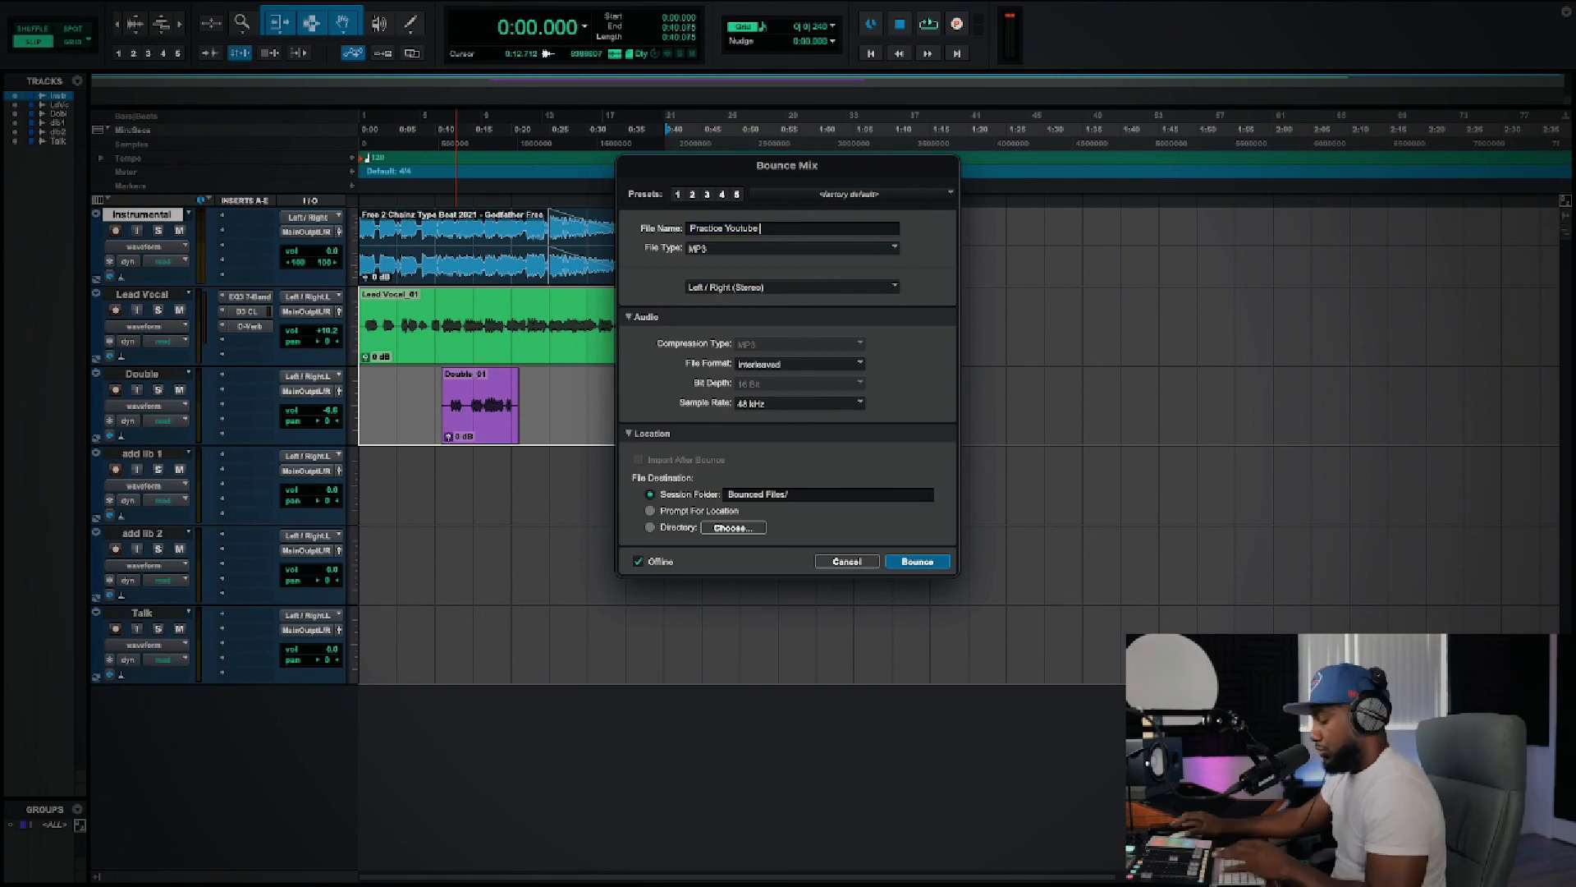
type("song")
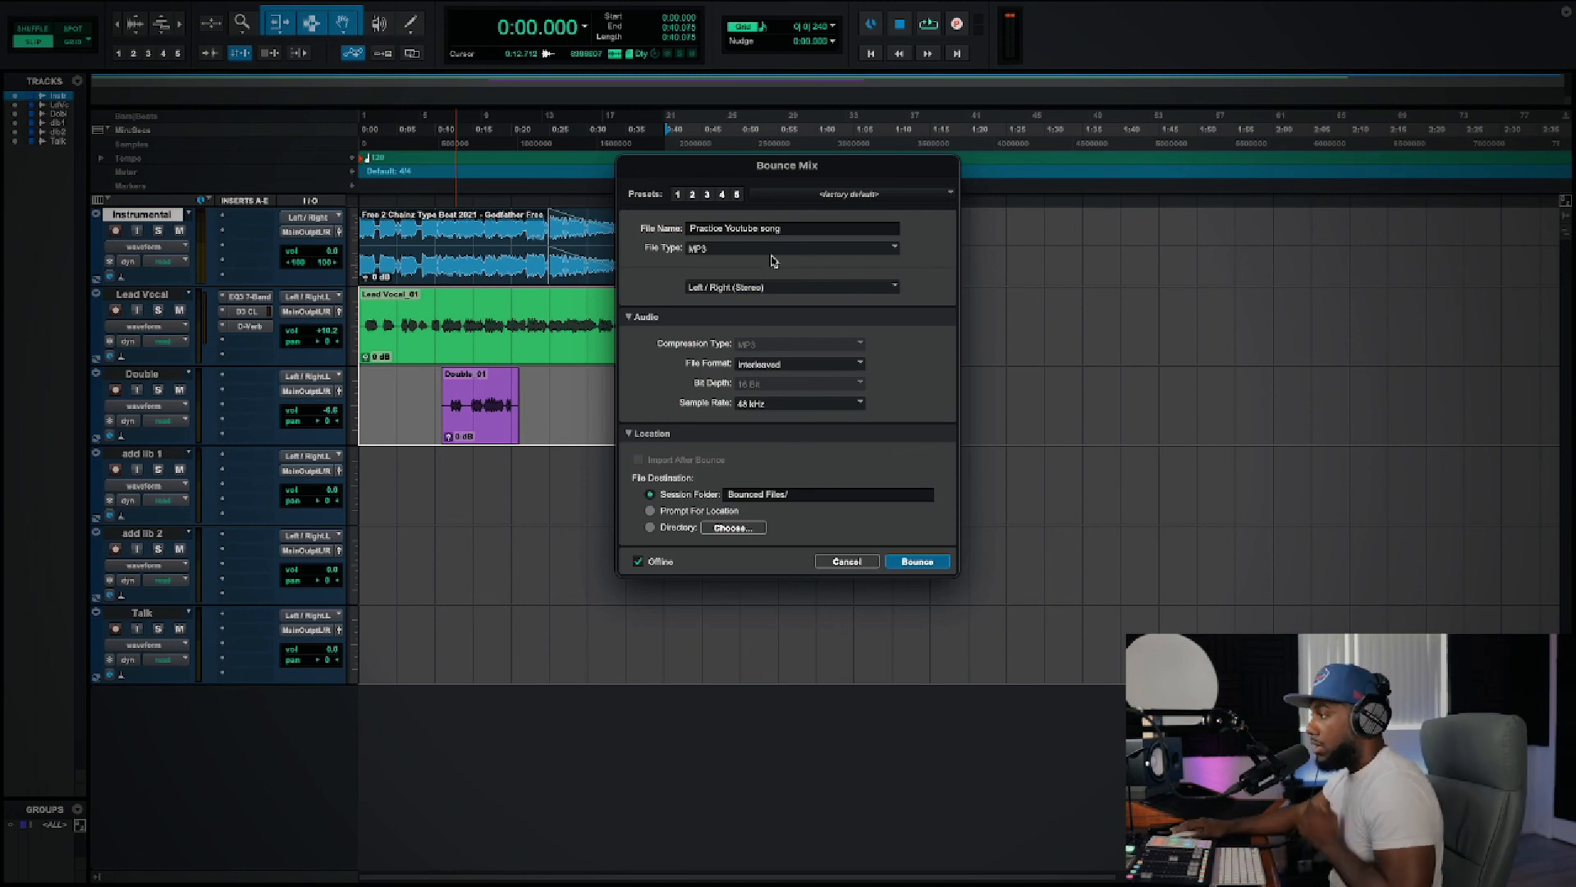
Step: Review the file types, keeping MP3, then try the Multiple mono file format and return it to Interleaved
left_click(895, 249)
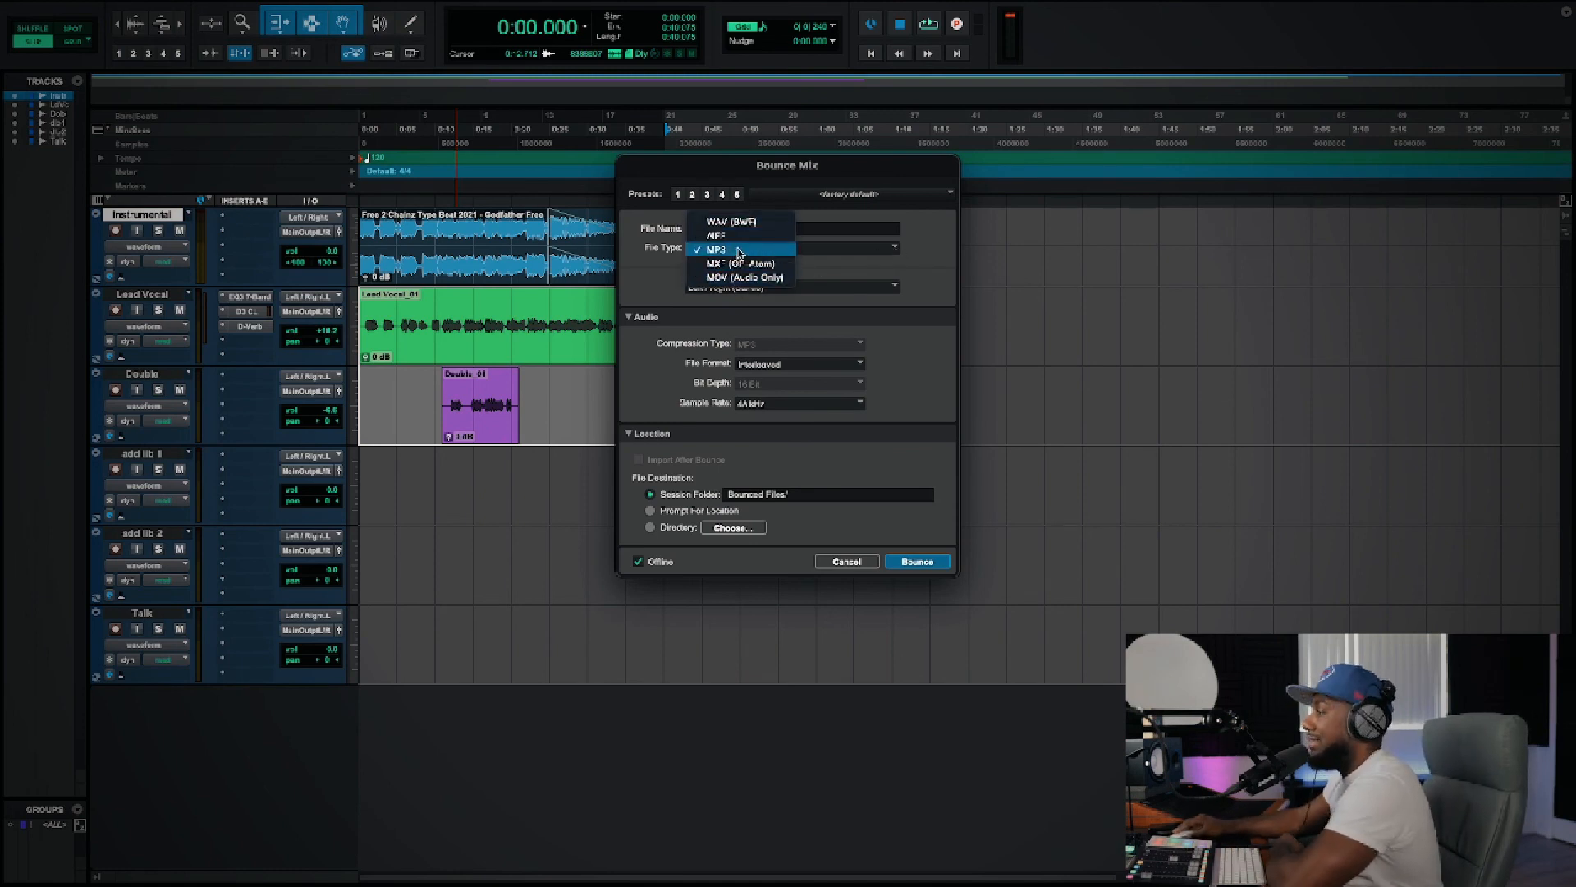
left_click(950, 259)
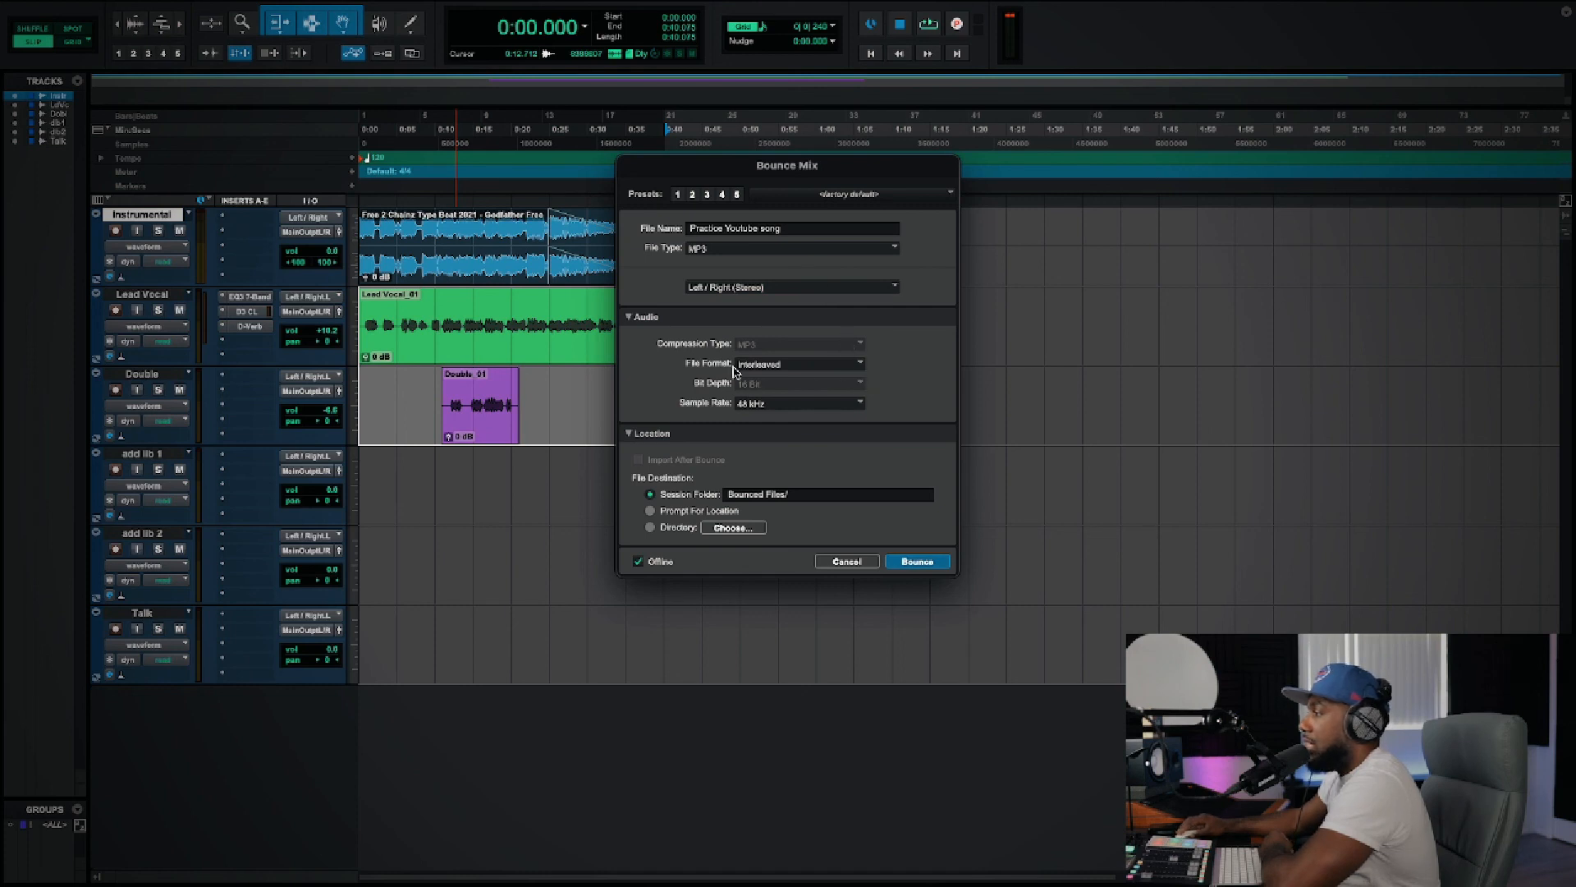
left_click(851, 367)
left_click(790, 337)
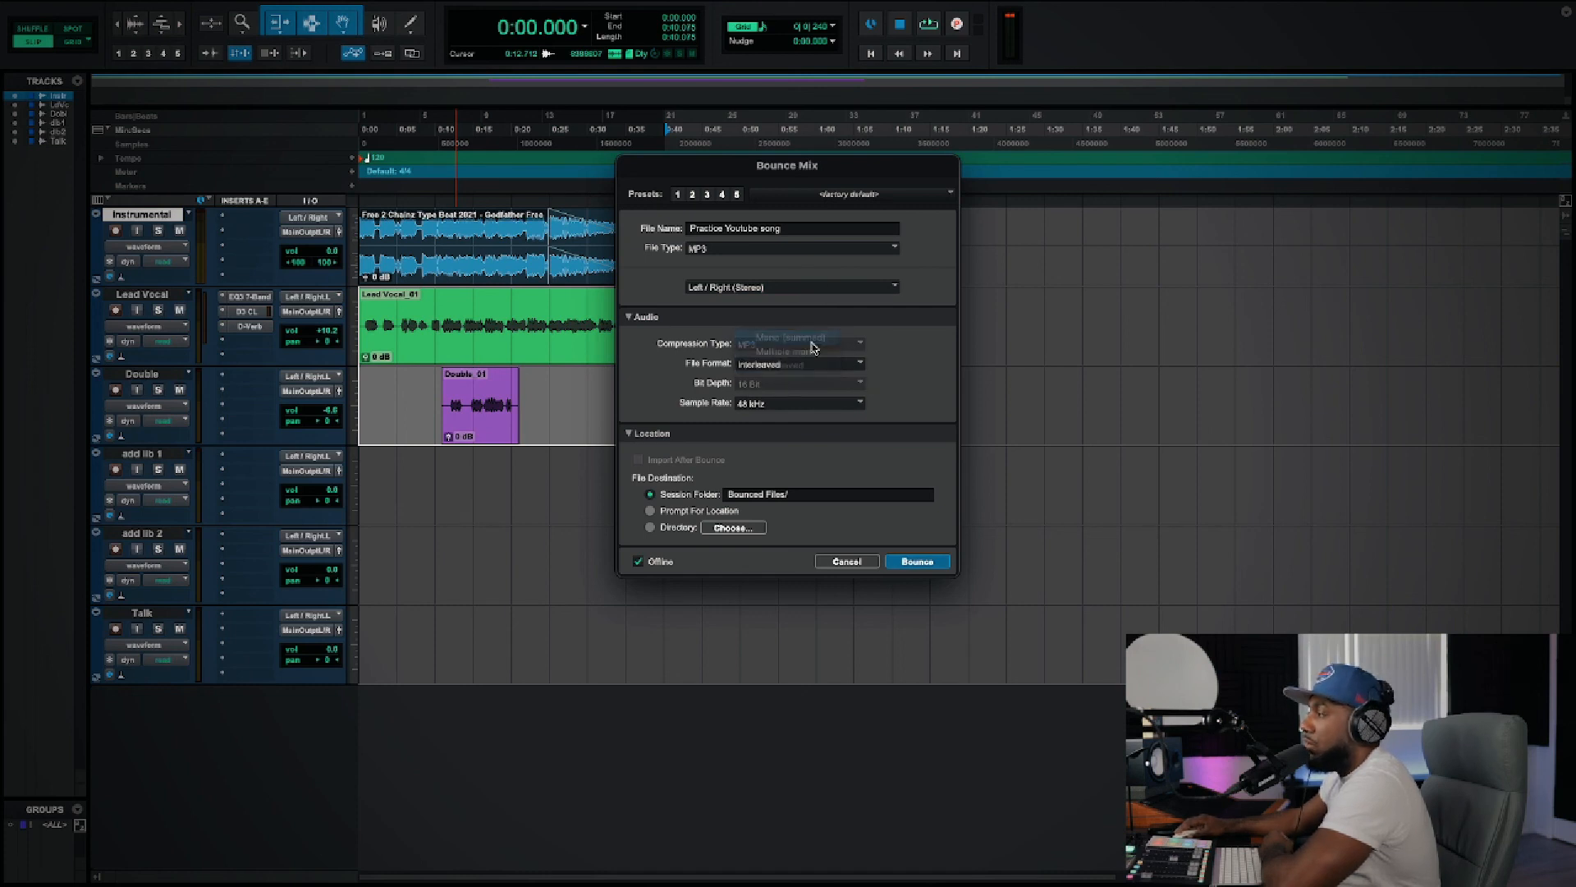
left_click(813, 365)
left_click(817, 383)
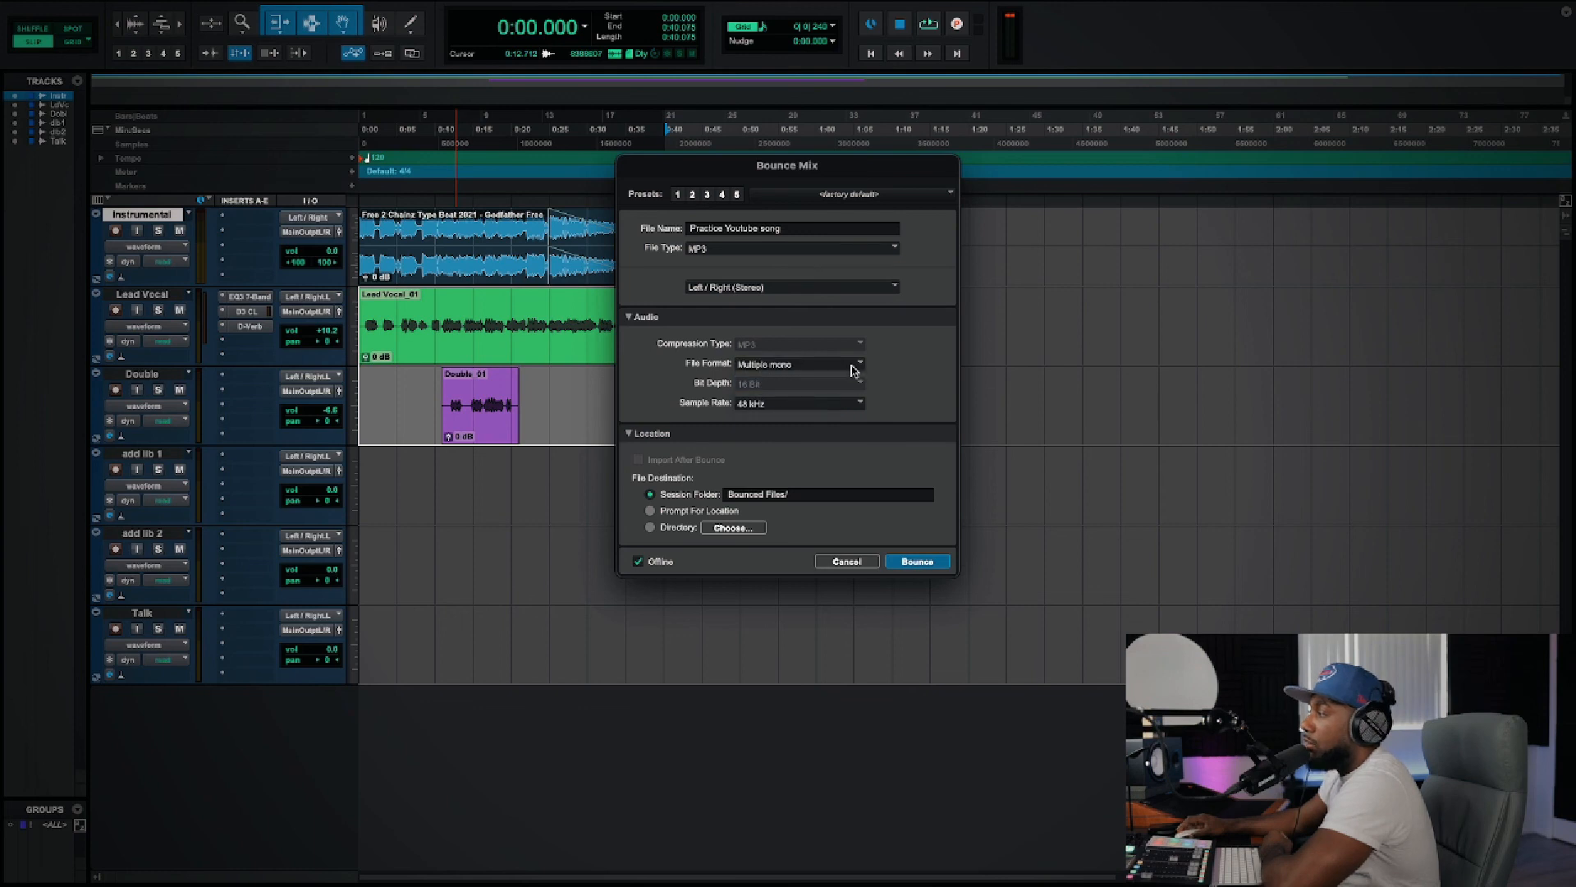
left_click(851, 367)
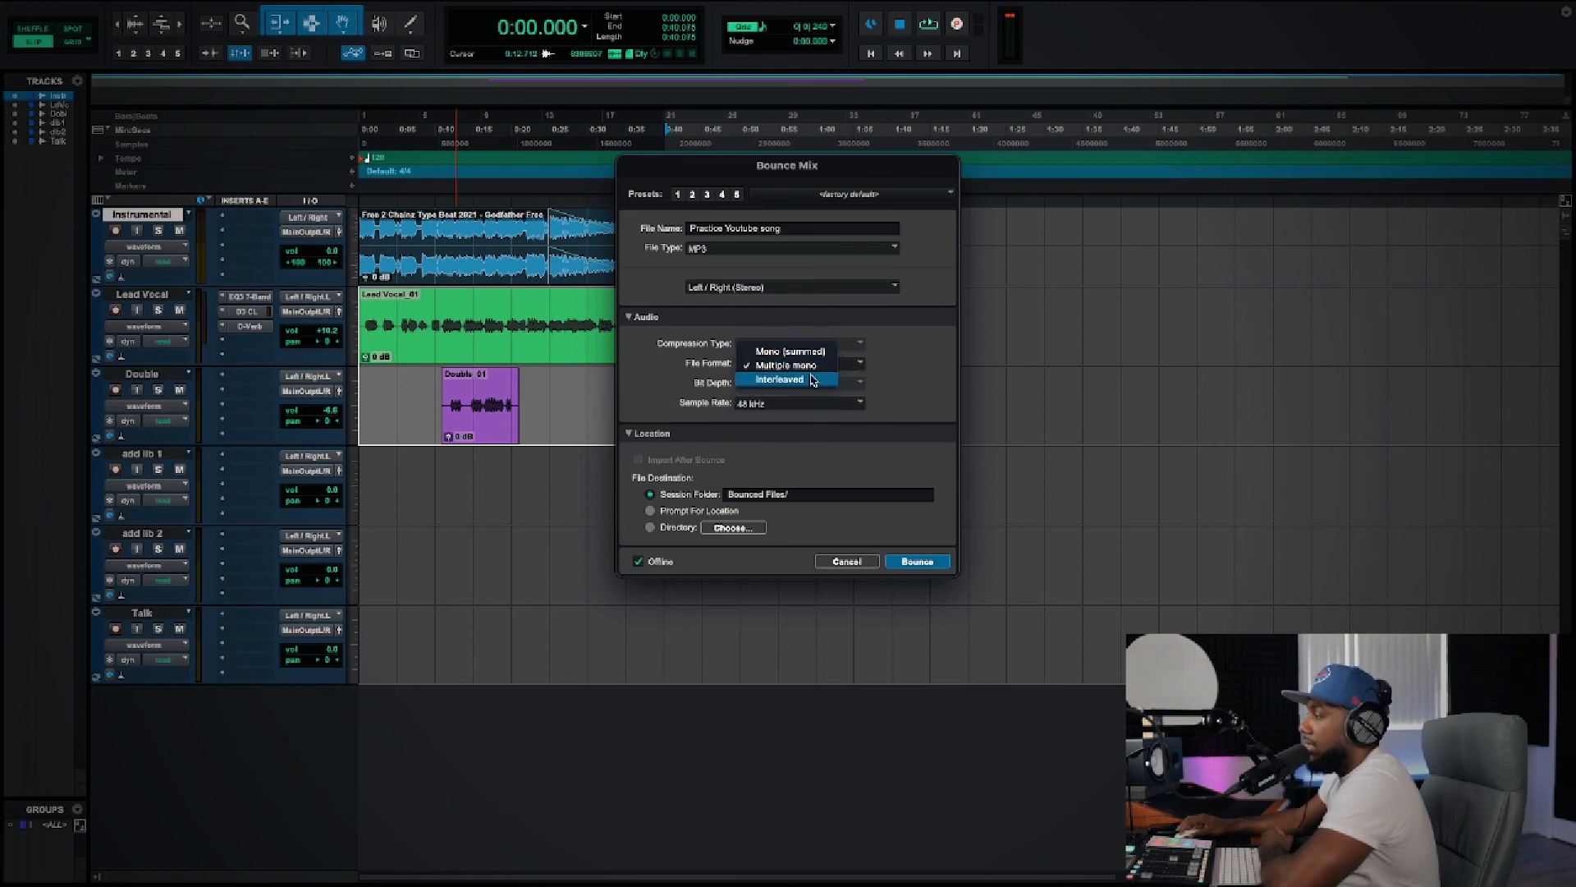
left_click(813, 379)
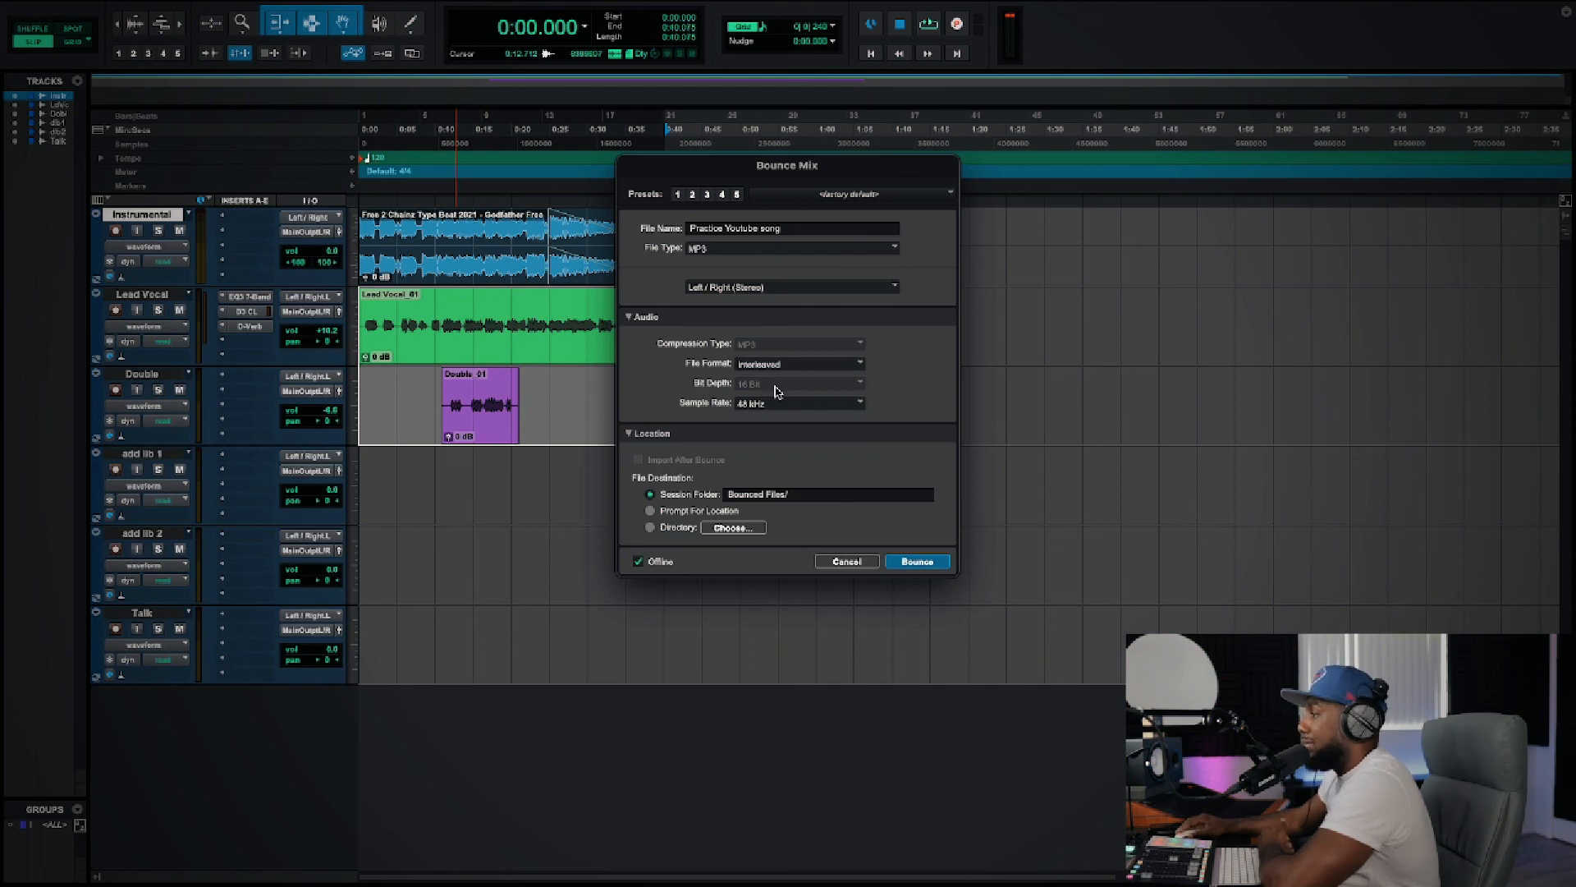
Step: Review the bounce's sample rate options, keeping 48 kHz, and leave Offline bouncing enabled
left_click(859, 404)
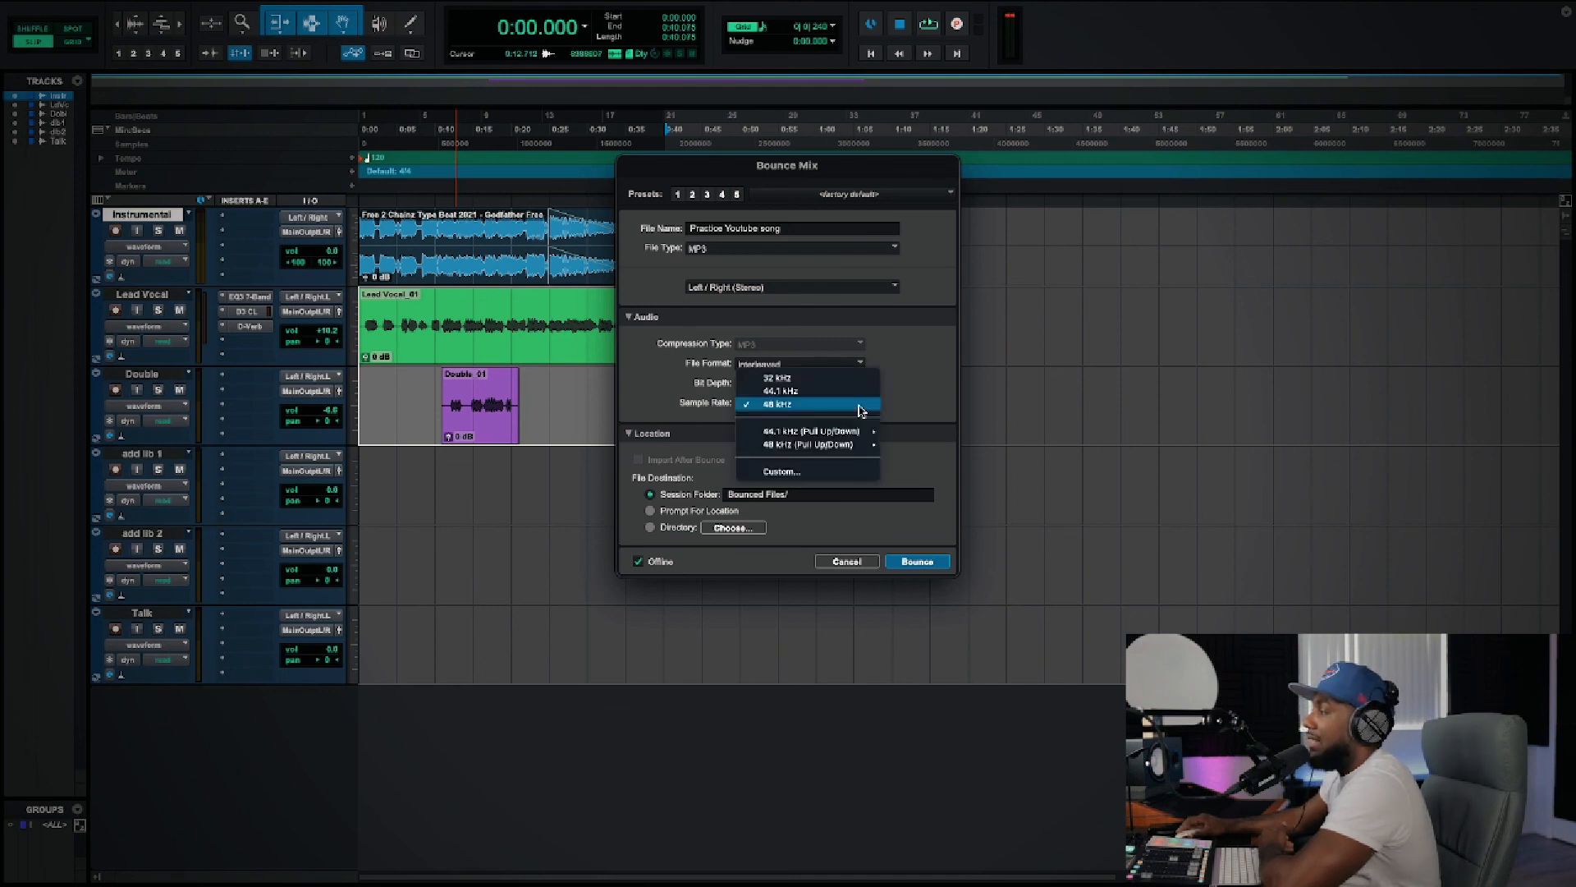
left_click(860, 409)
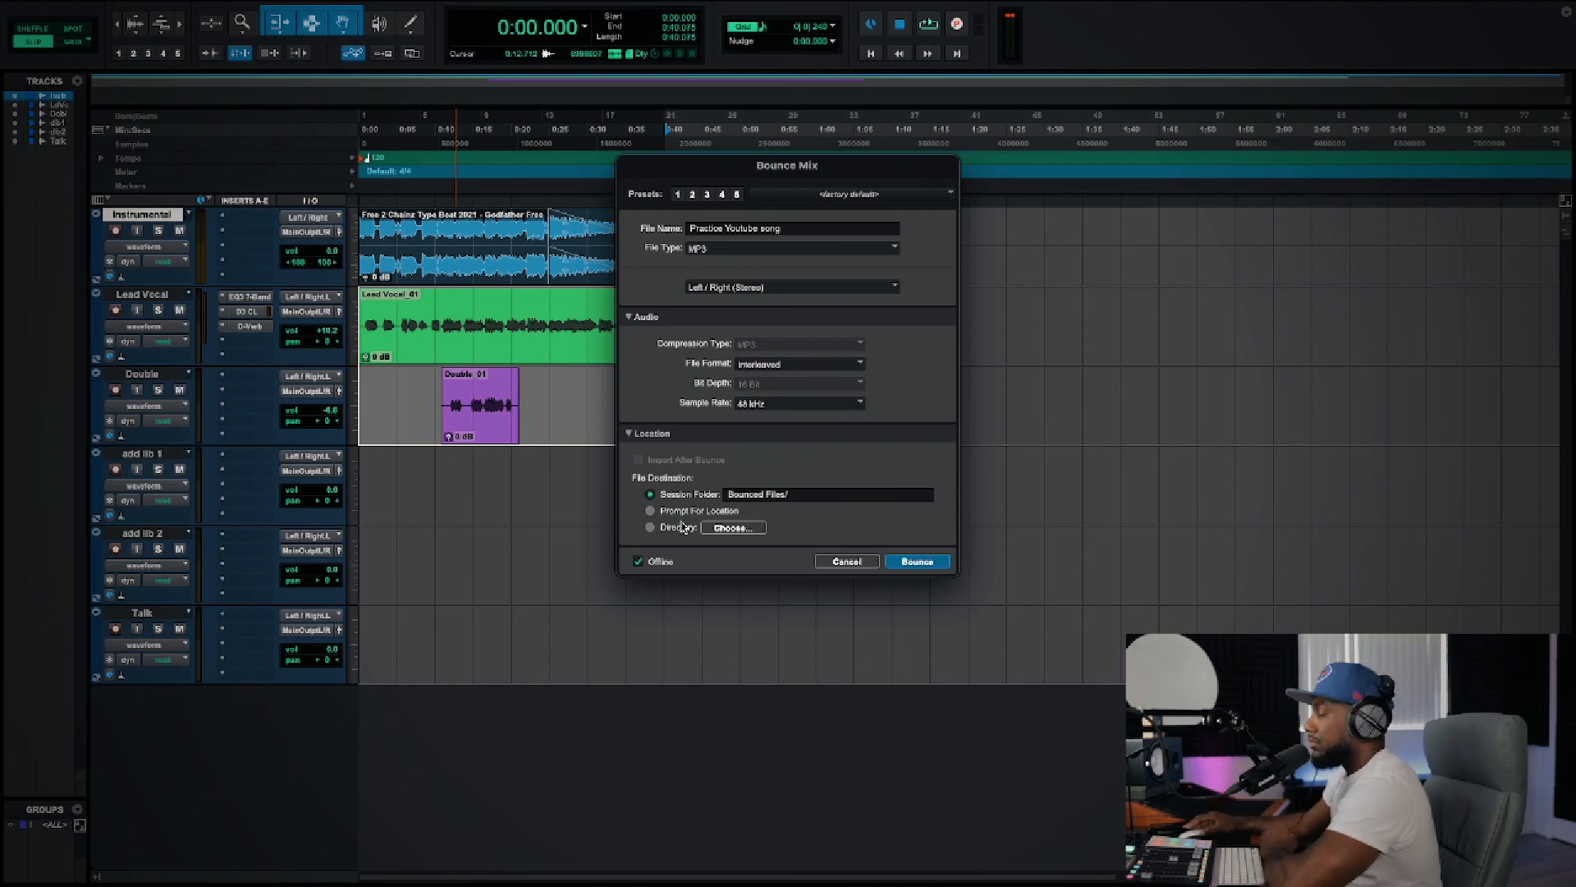
left_click(638, 562)
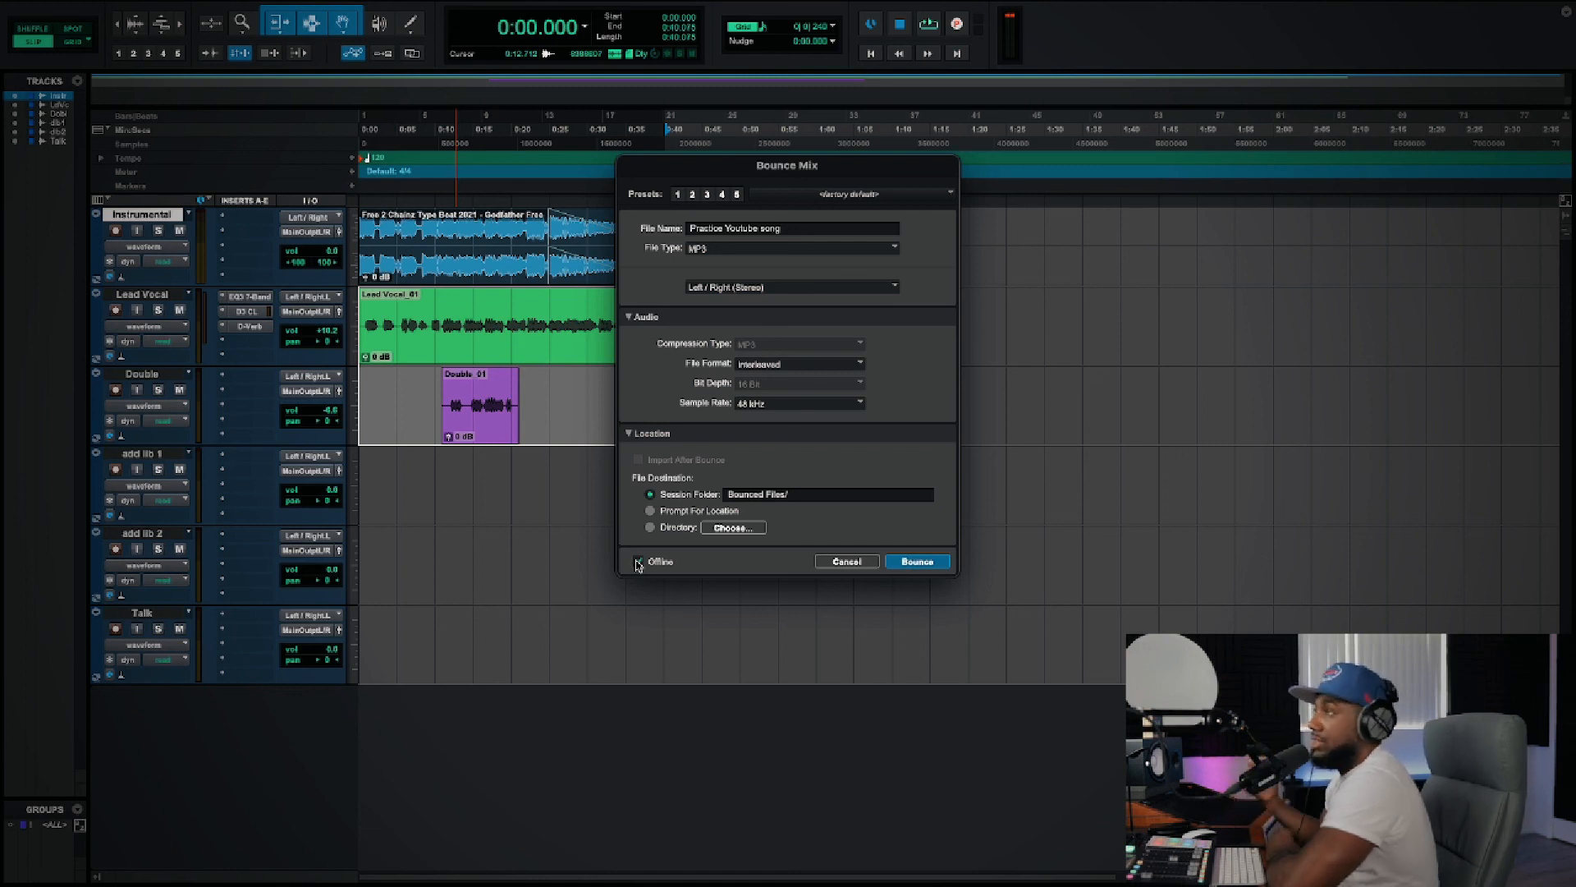
left_click(639, 563)
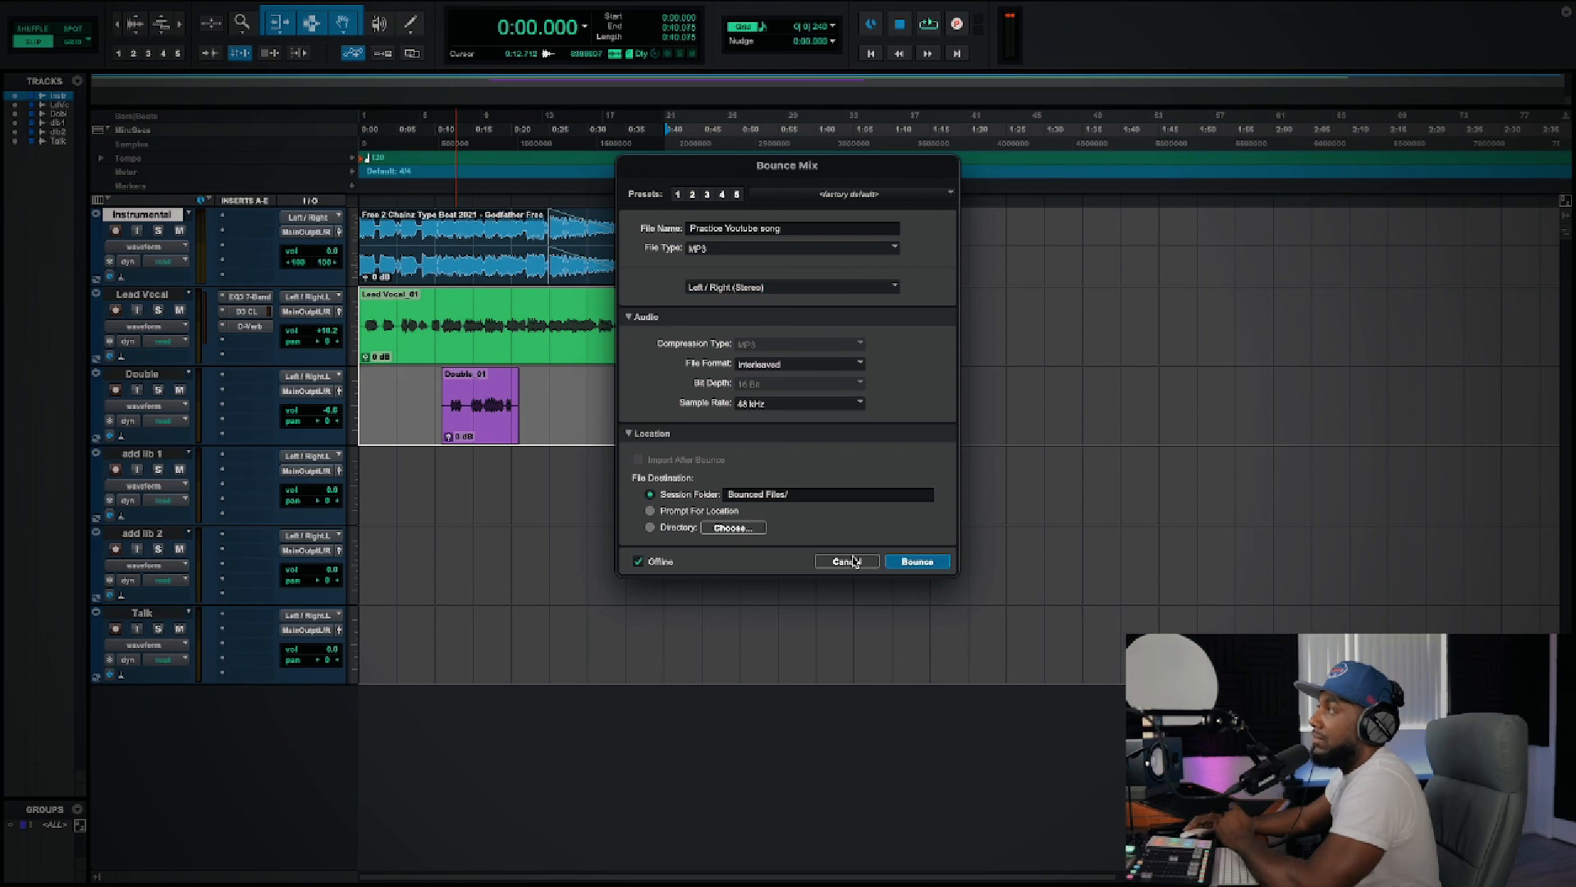
Step: Bounce the mix, accepting the MP3 encoder settings with Fastest speed, a 320 kbit/s constant bit rate and the existing tag info
left_click(917, 561)
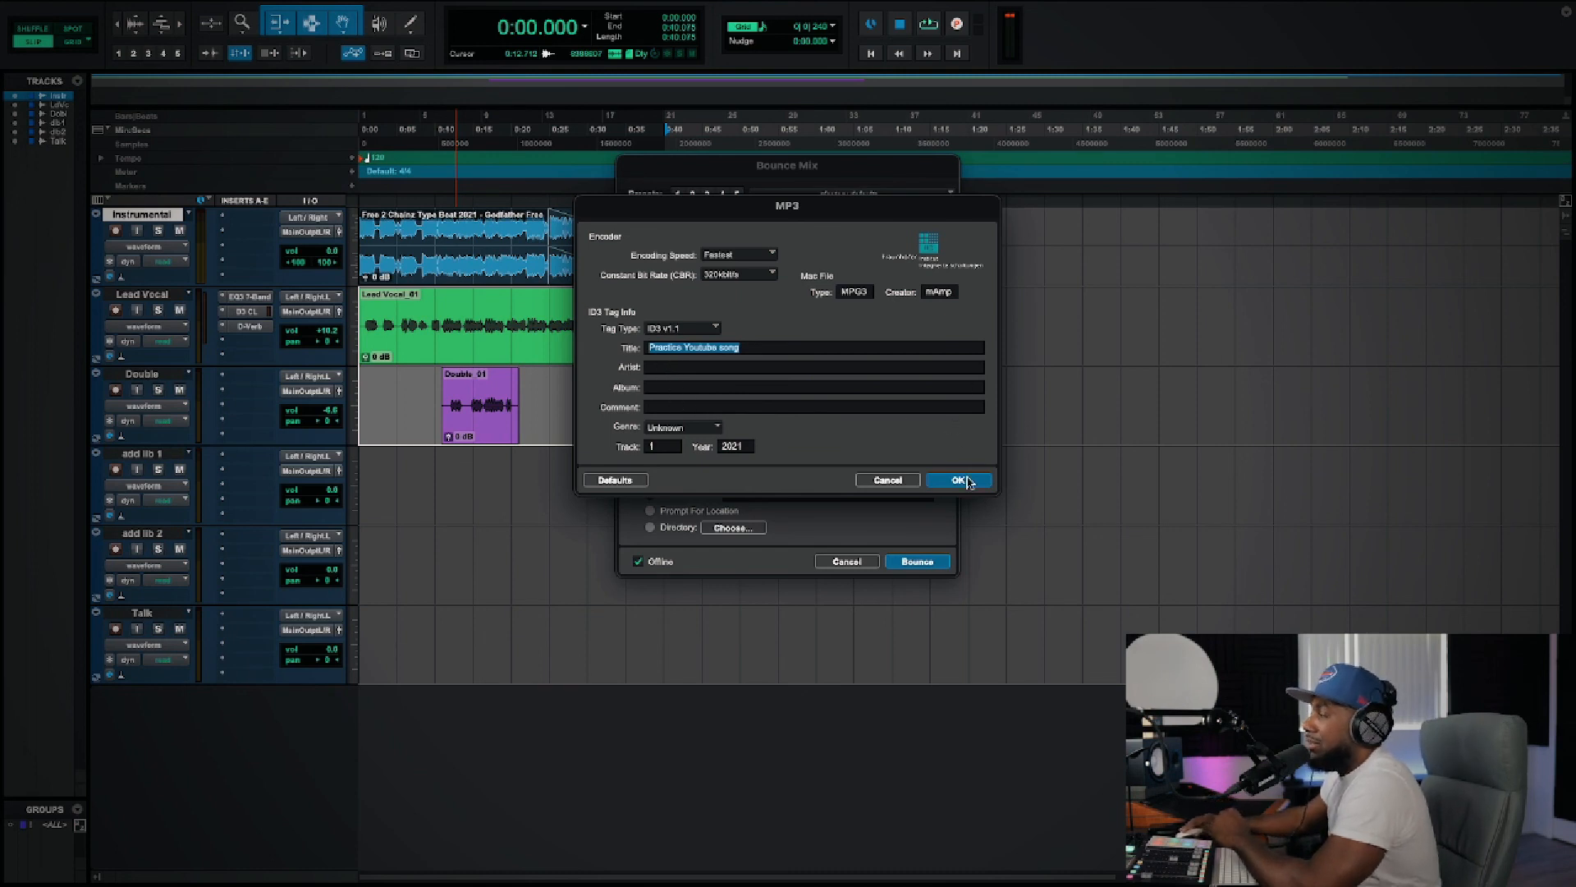
left_click(966, 481)
key("Return")
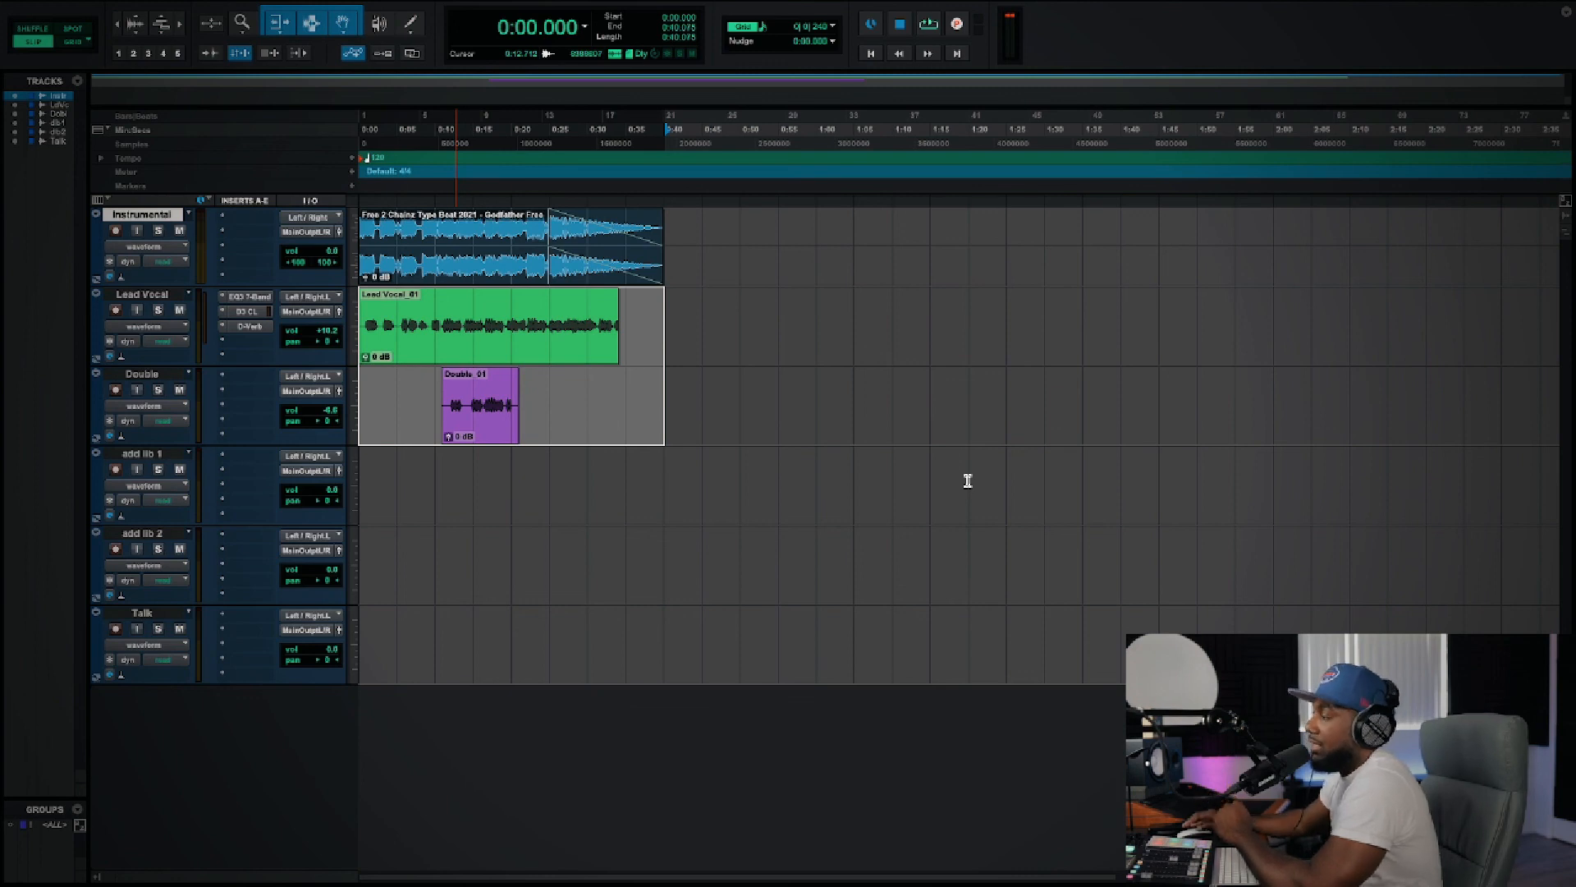
Step: Close the "Practice Youtube" session and save its changes
left_click(121, 9)
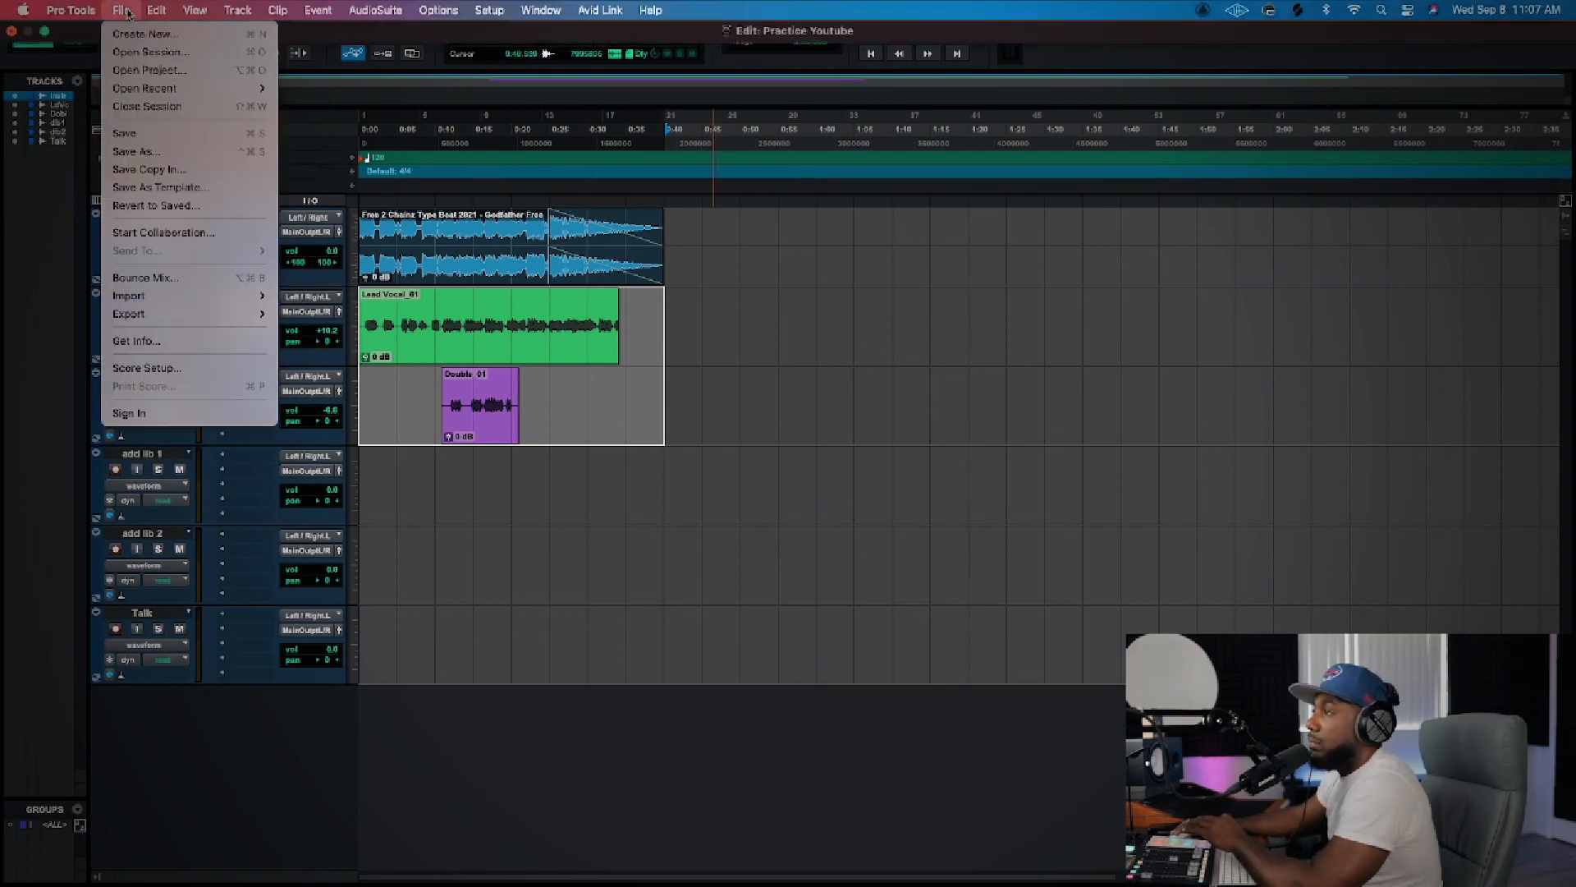
left_click(168, 106)
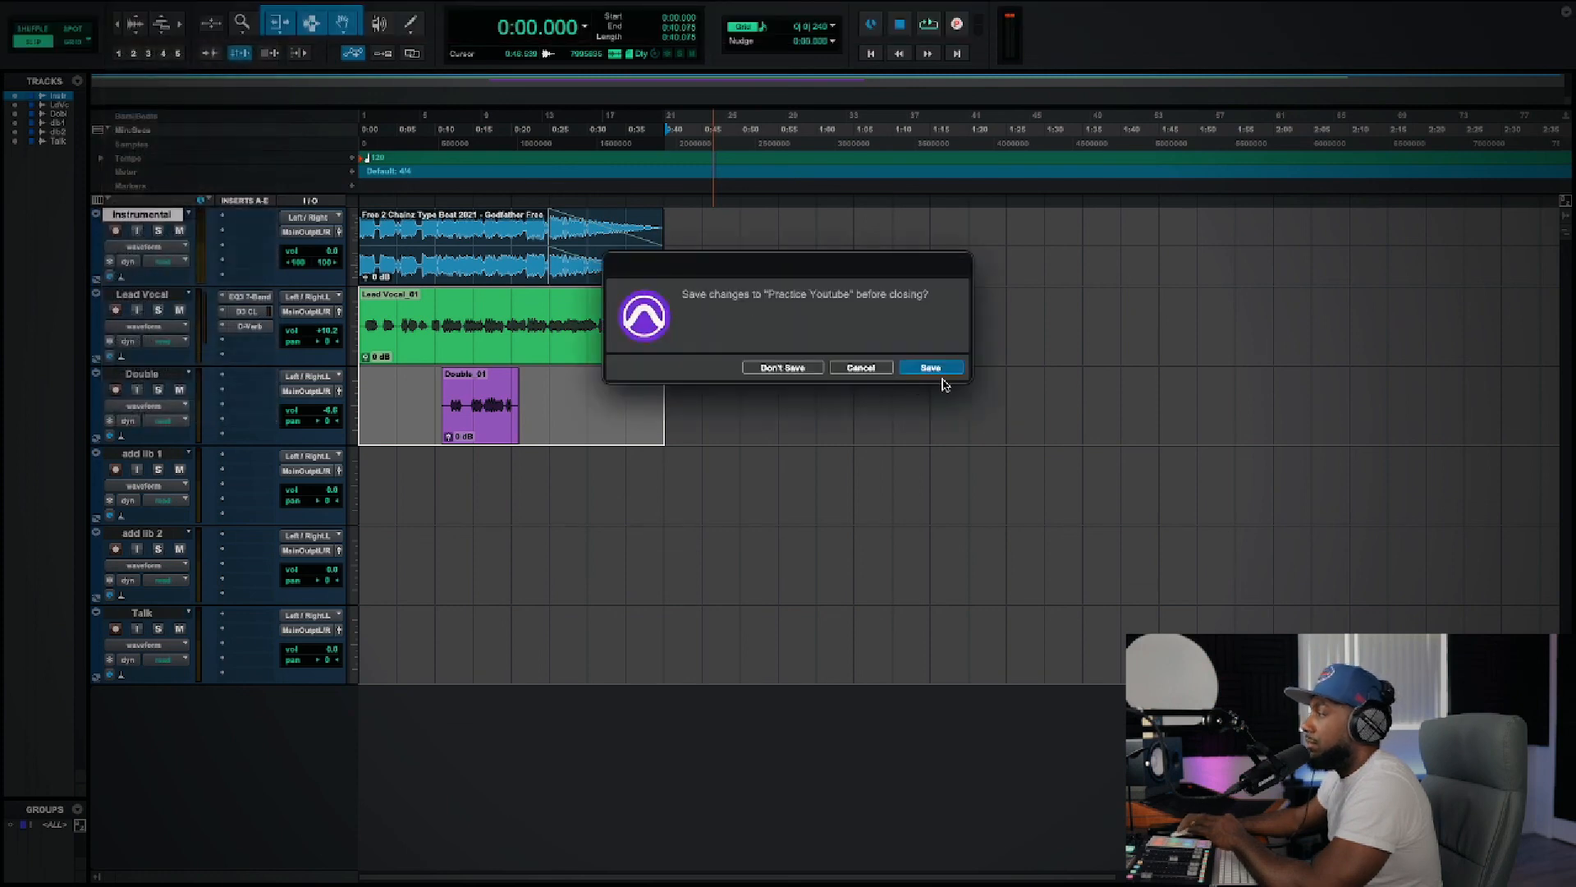
left_click(931, 368)
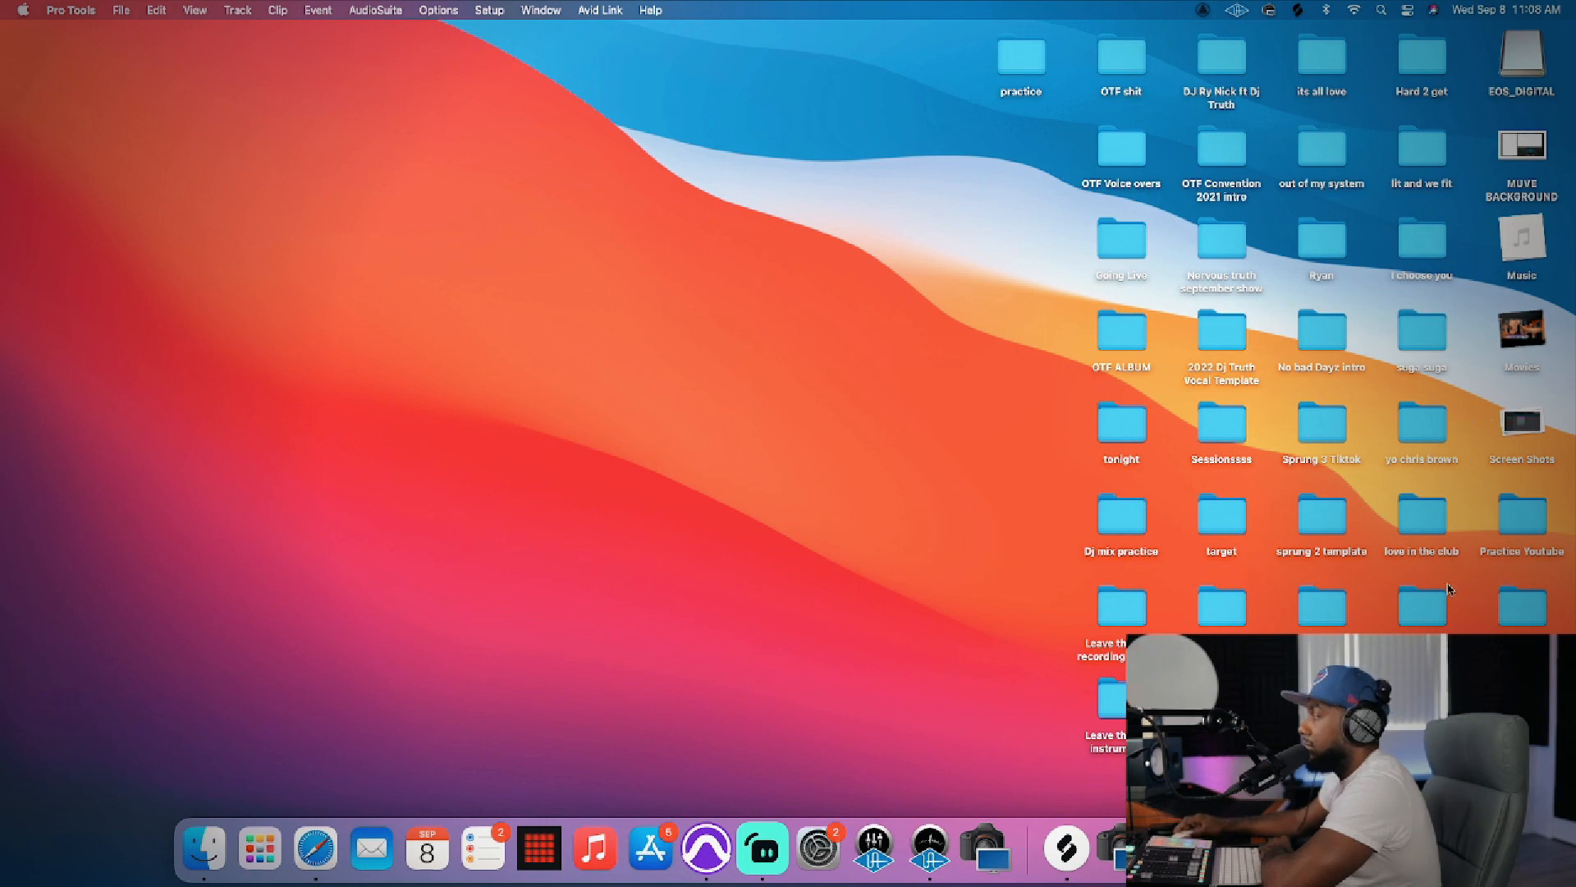
Step: Switch to Finder and open the bounced "Practice Youtube song.mp3" from the Bounced Files folder inside the desktop's Practice Youtube folder
left_click(1518, 524)
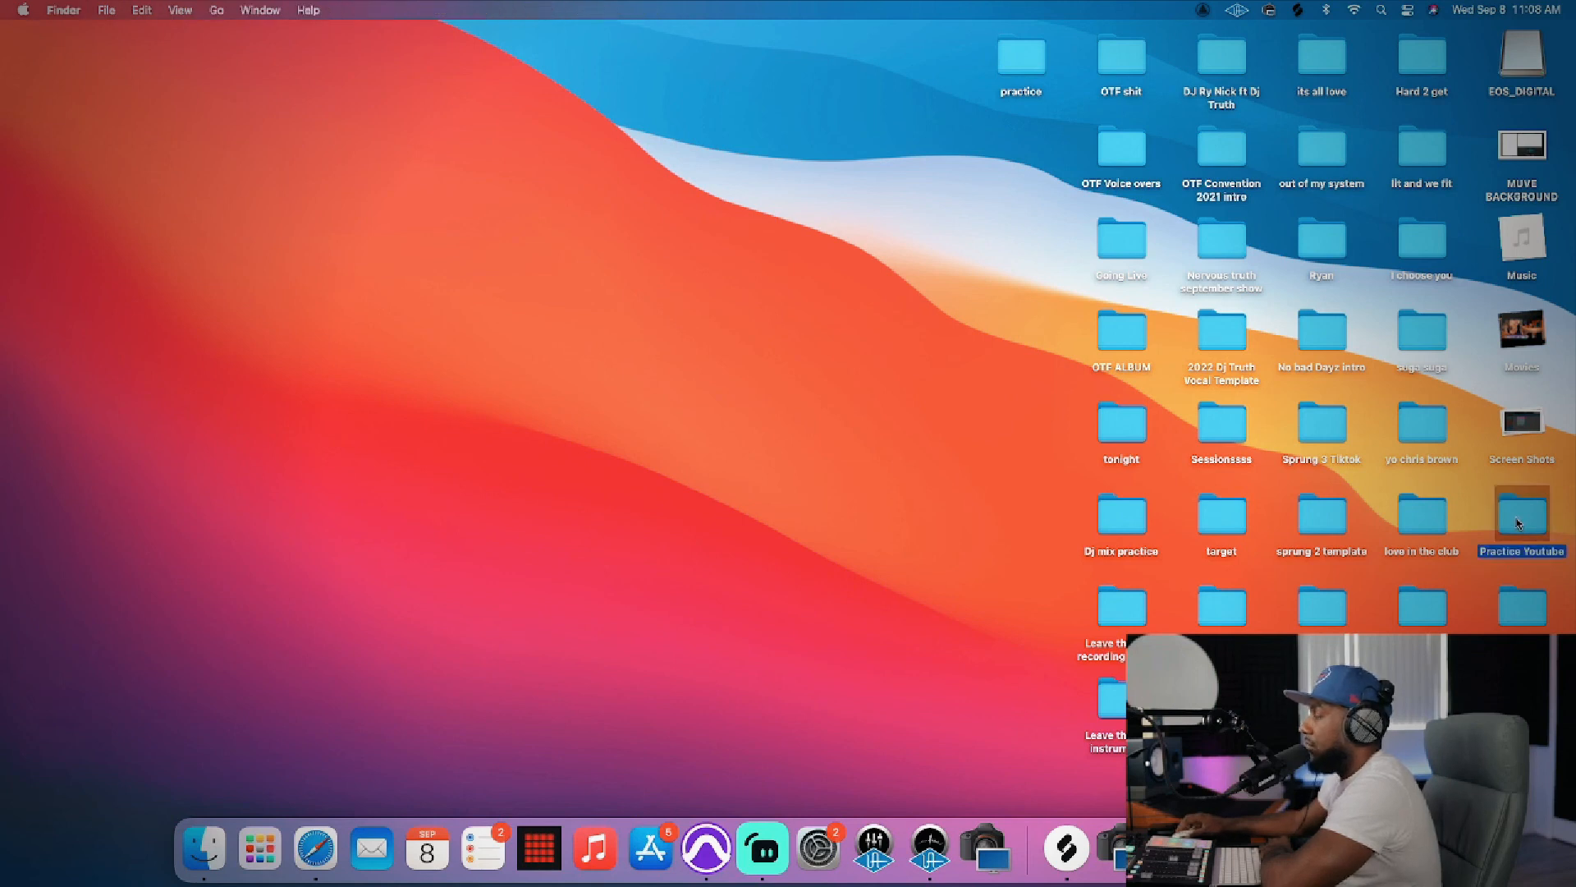
double_click(1518, 524)
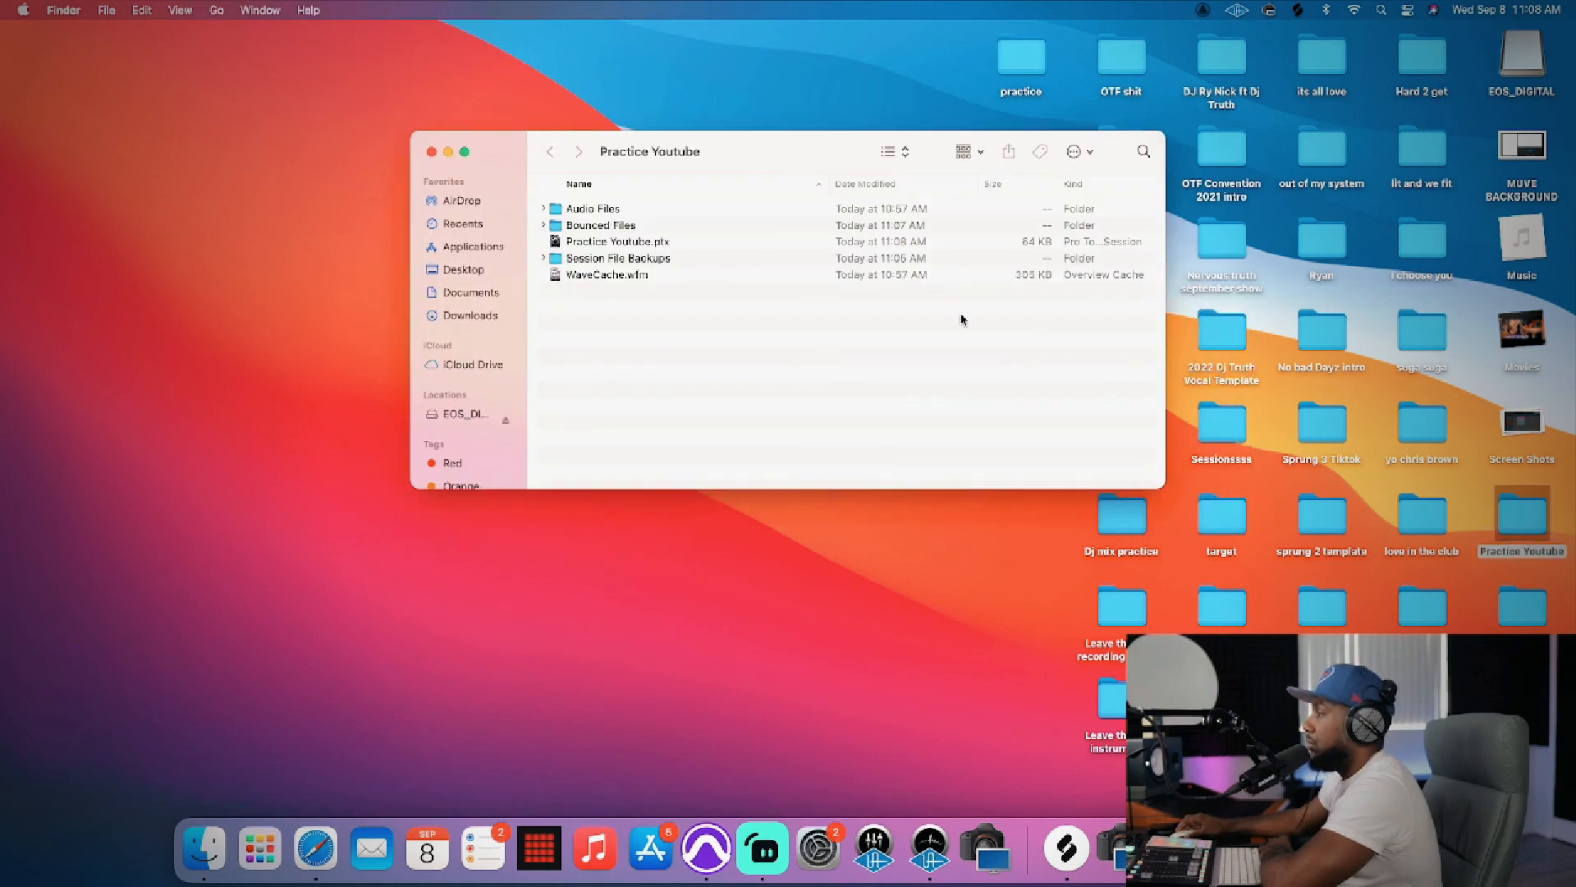
double_click(620, 227)
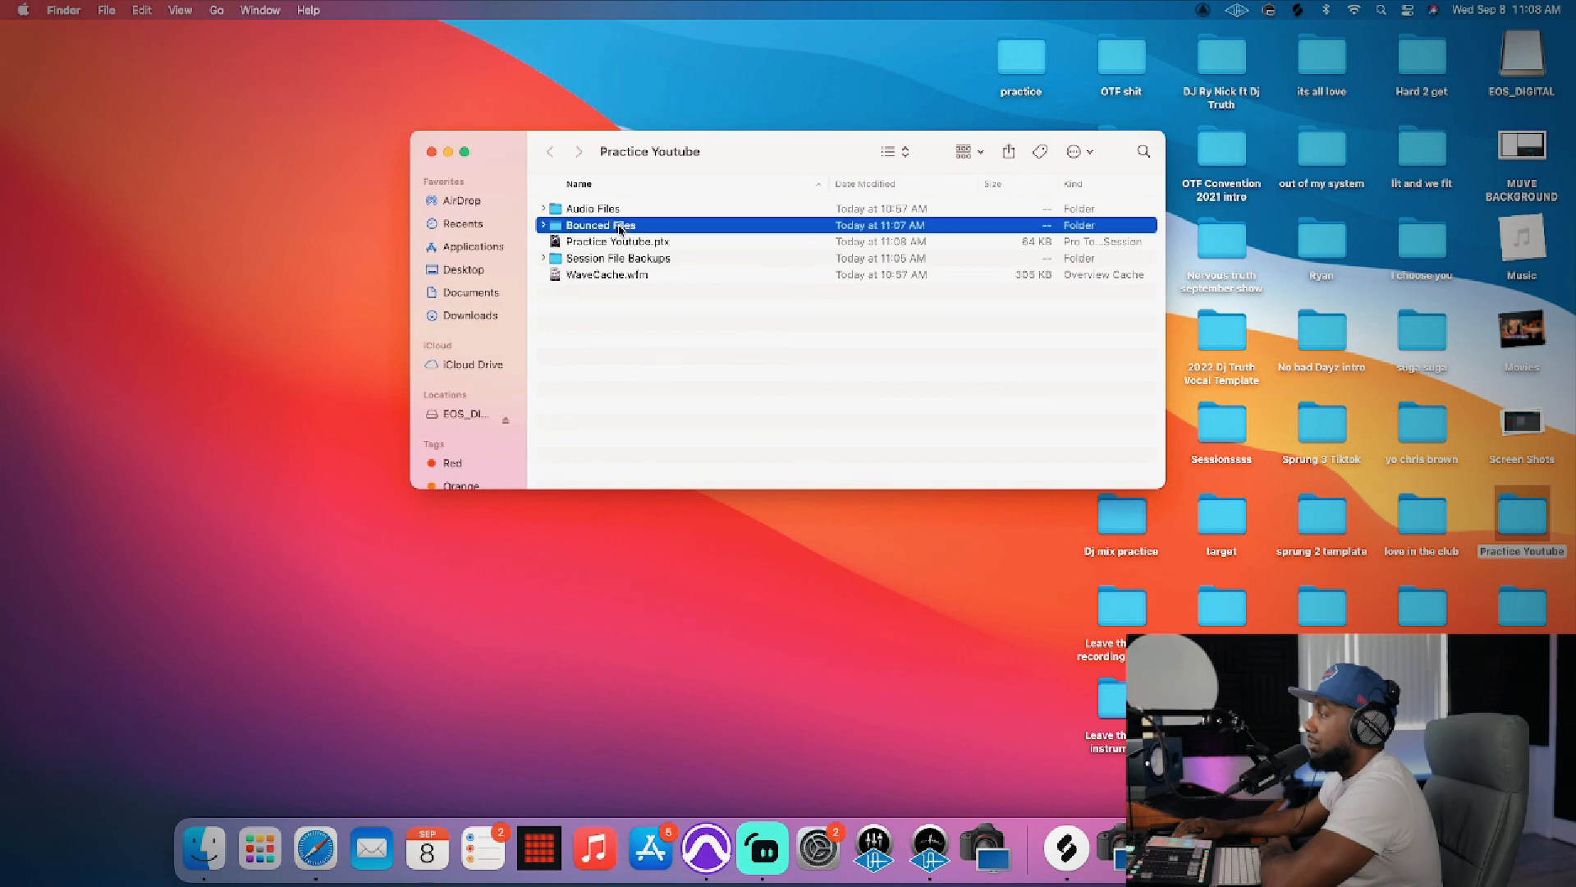
double_click(657, 211)
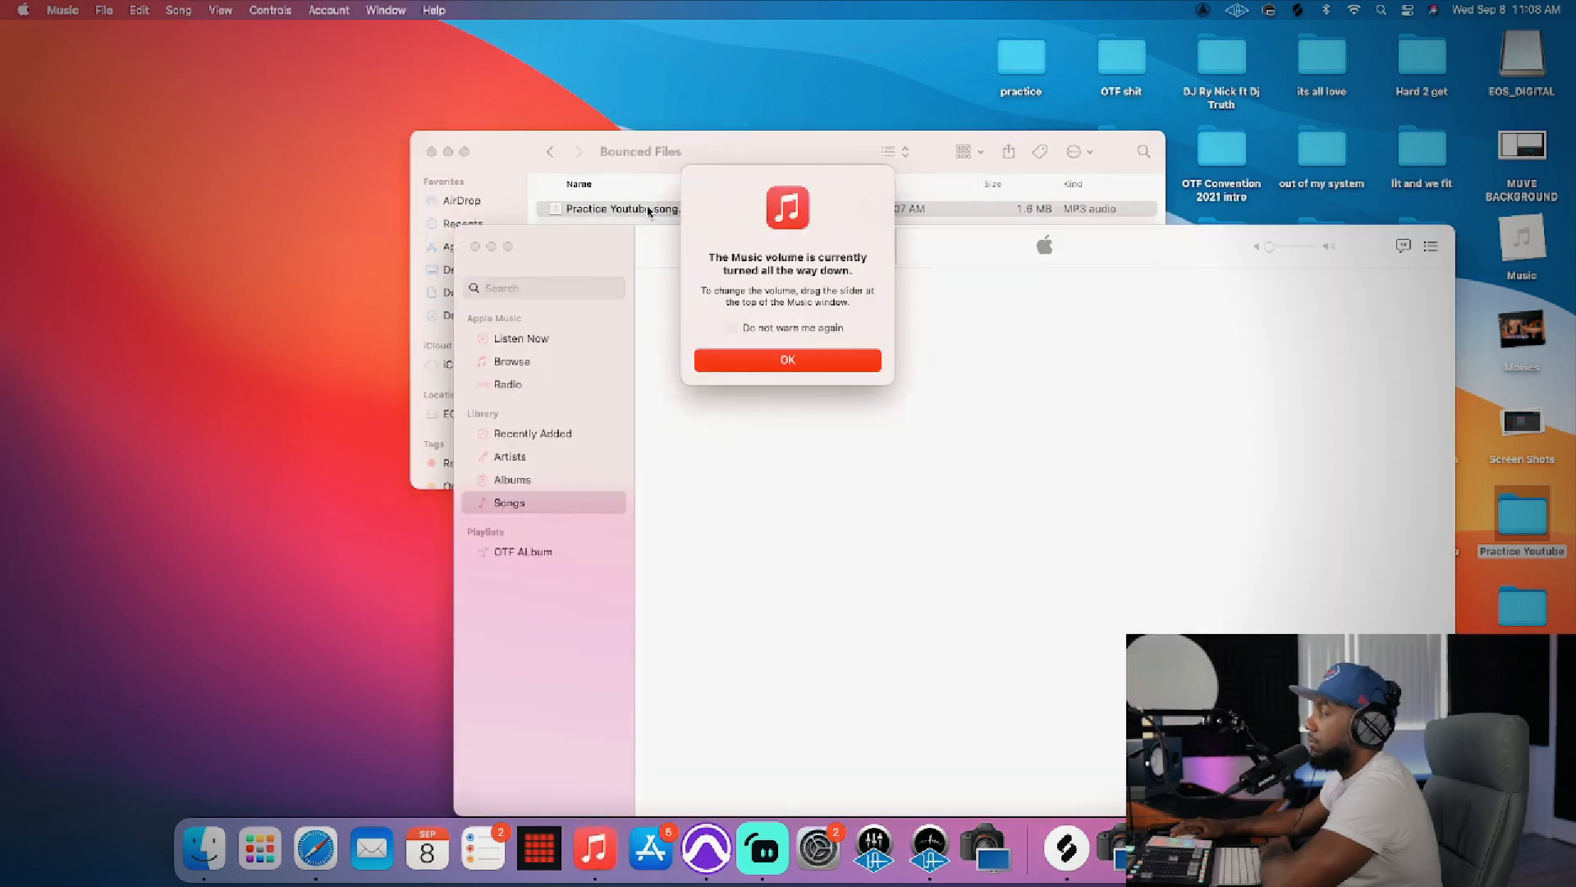
Step: Dismiss the volume notice in Music, raise the playback volume to hear the bounced song, and minimize the window
left_click(828, 361)
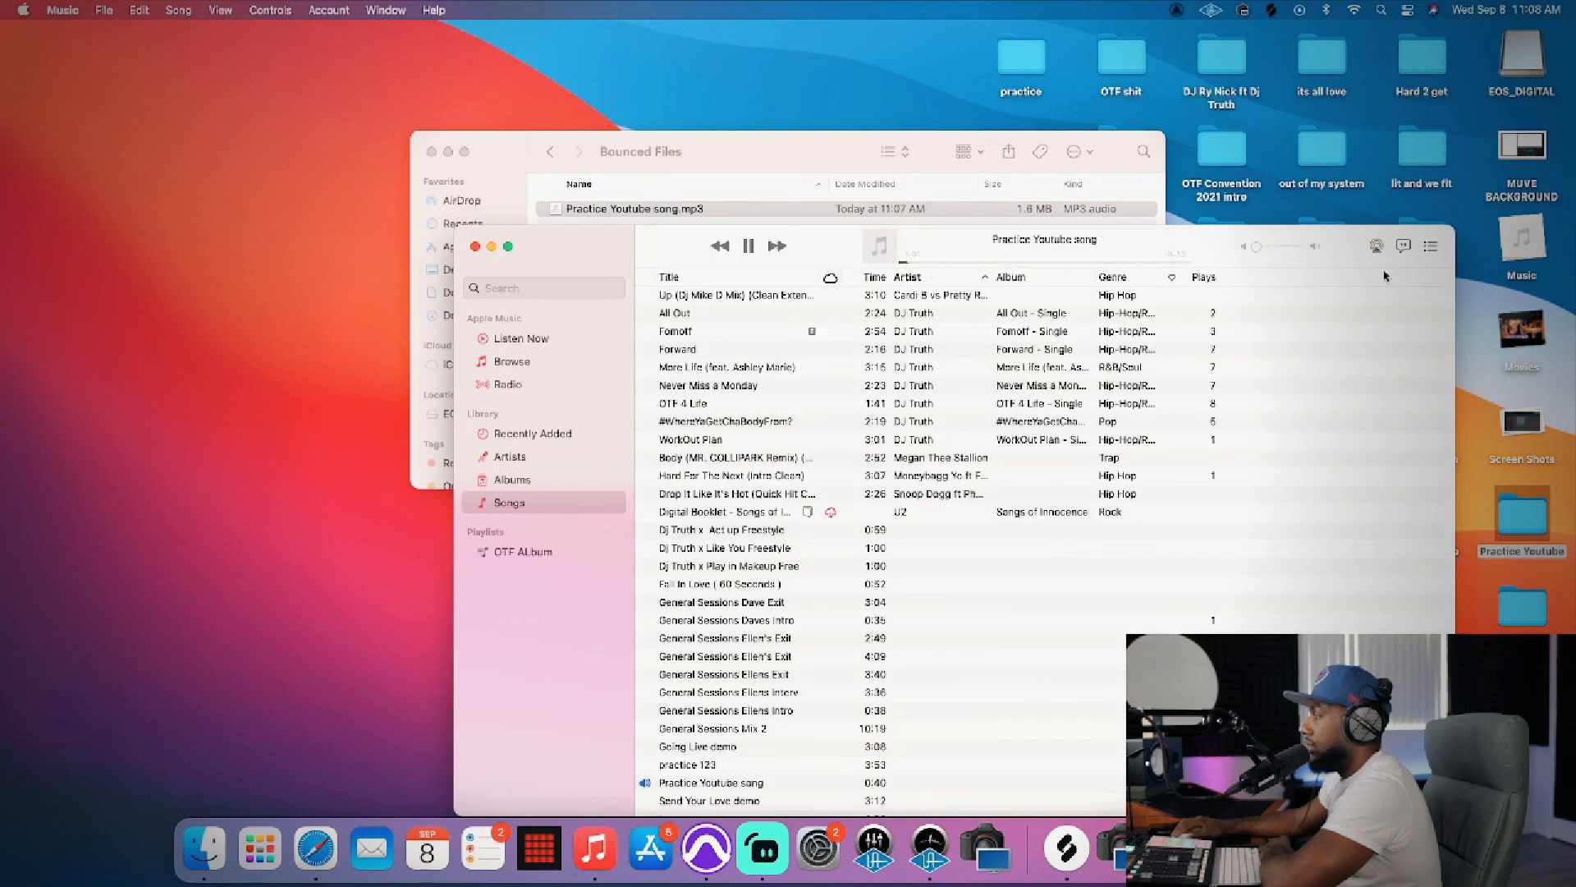
left_click_drag(1267, 252, 1306, 251)
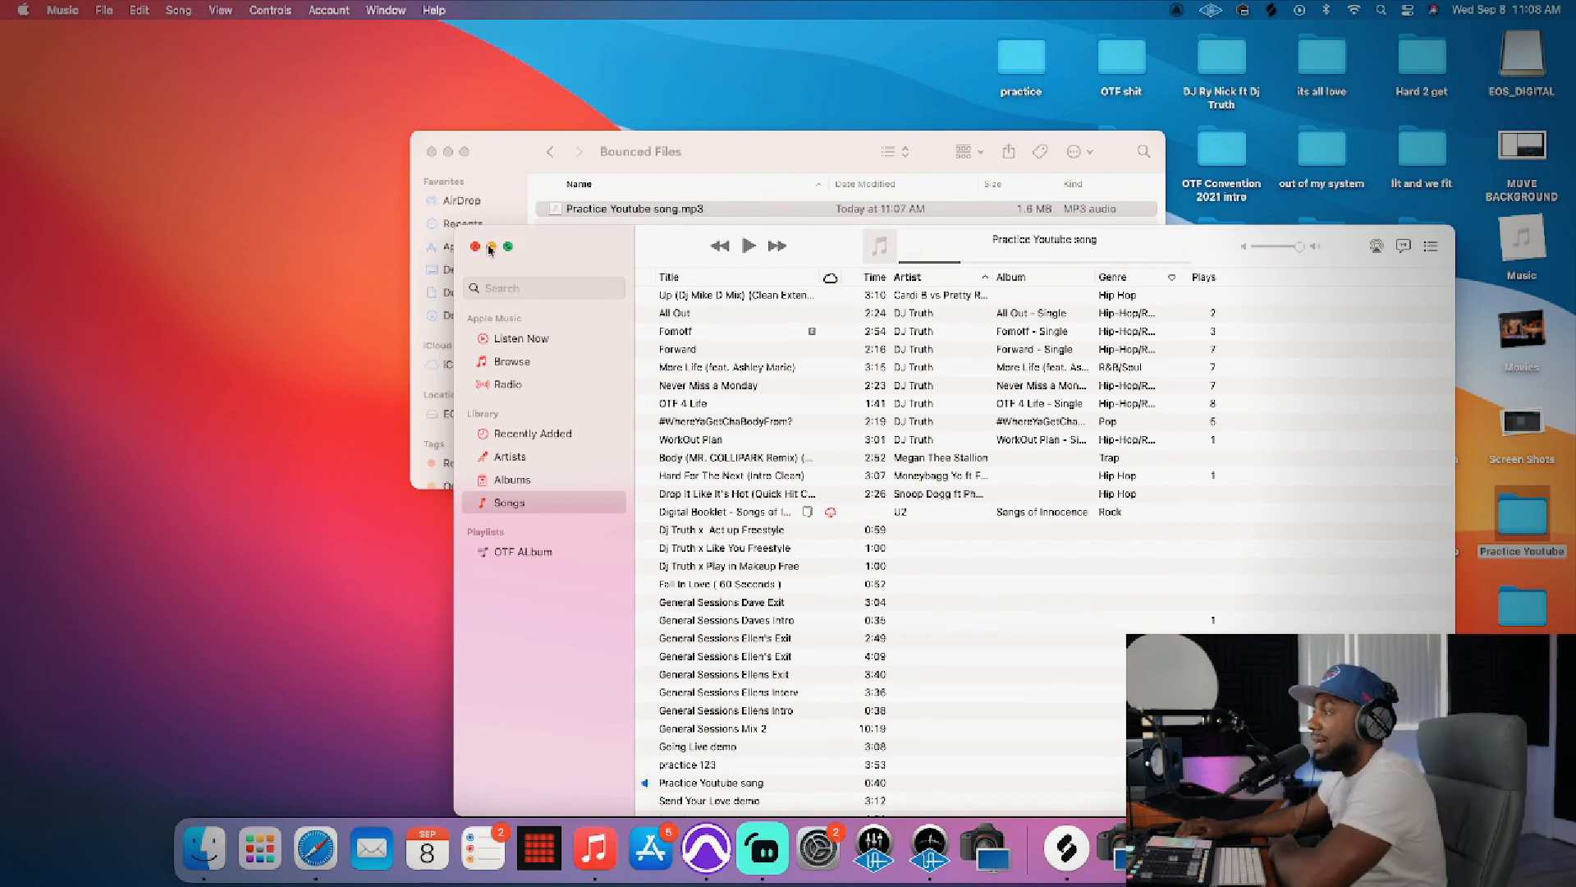
key("super+m")
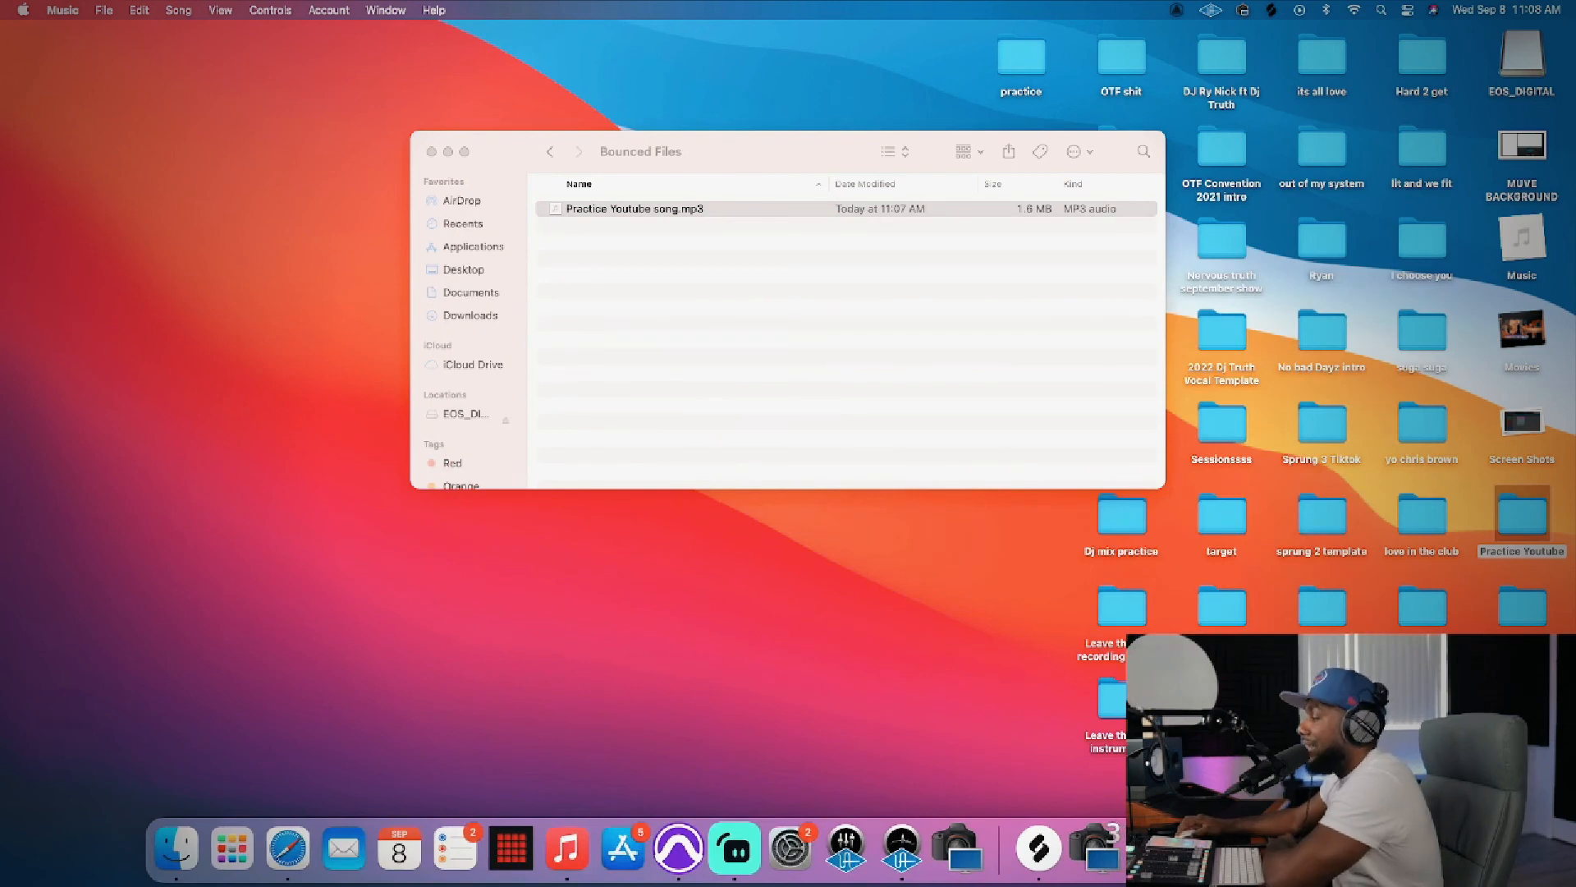
left_click(1289, 849)
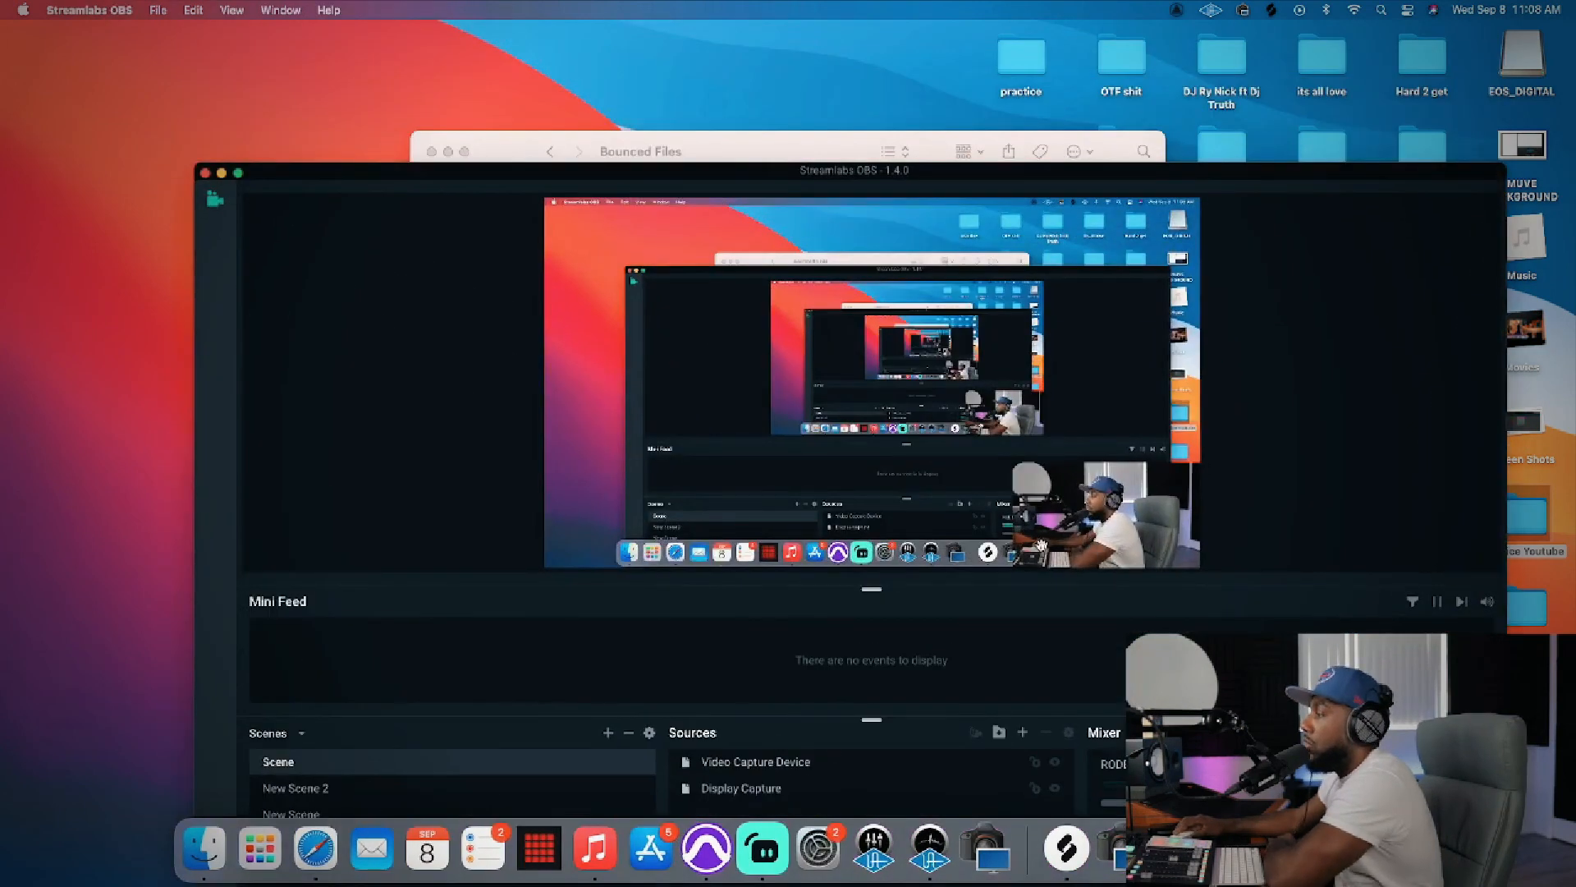
left_click_drag(435, 175, 416, 45)
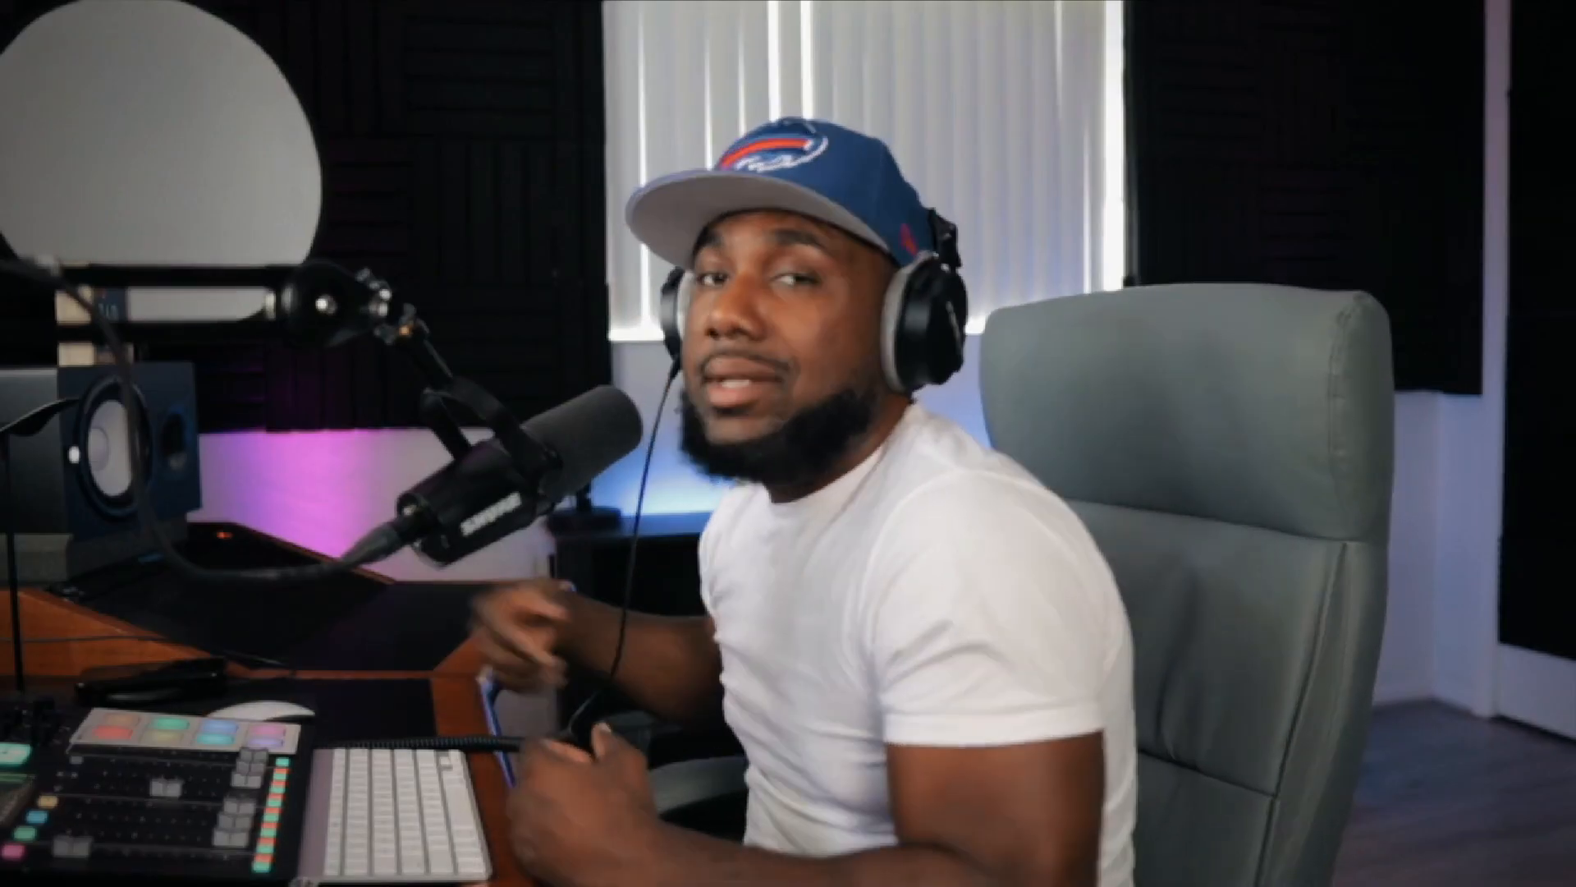